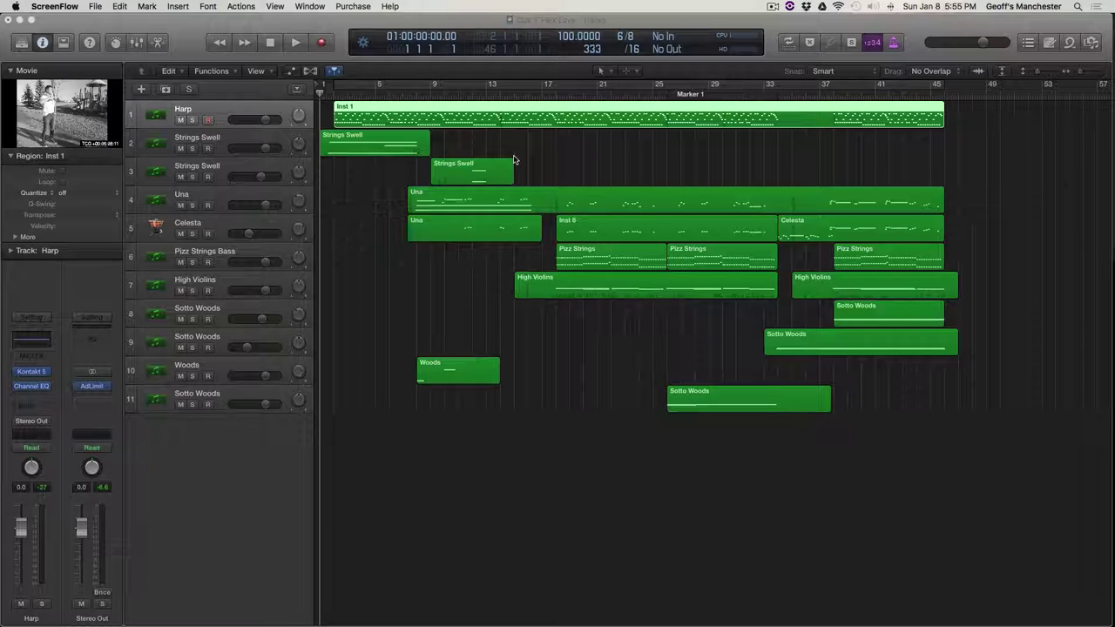
# Step: Play the cue from the start and inspect the Kontakt instrument loaded on the Pizz Strings Bass track
pyautogui.press('space')
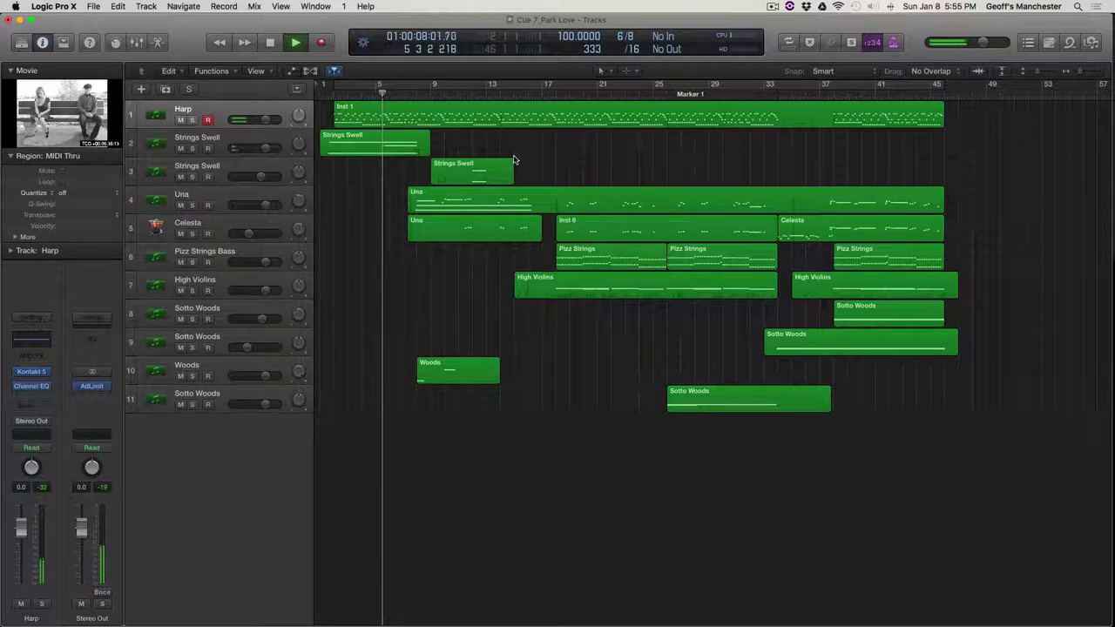
pyautogui.click(235, 138)
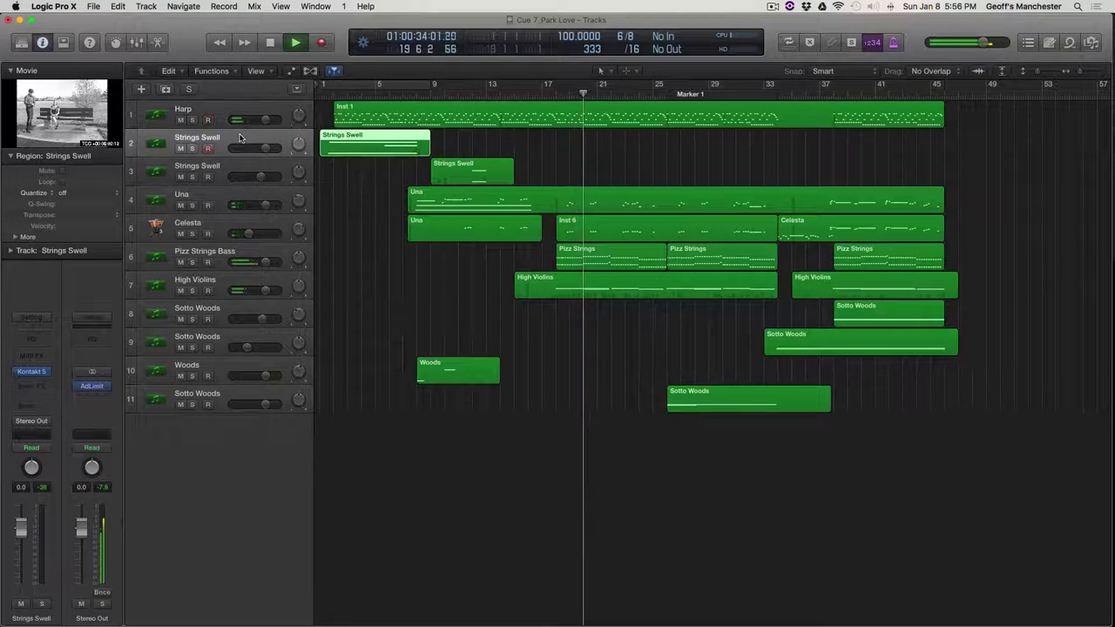
pyautogui.click(233, 251)
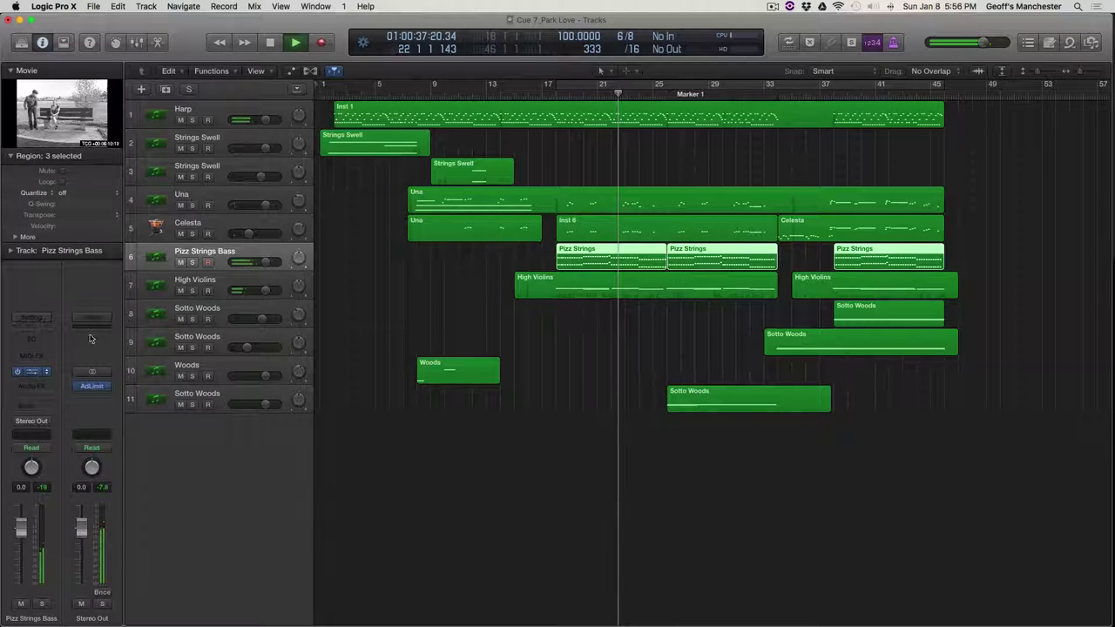
pyautogui.press('v')
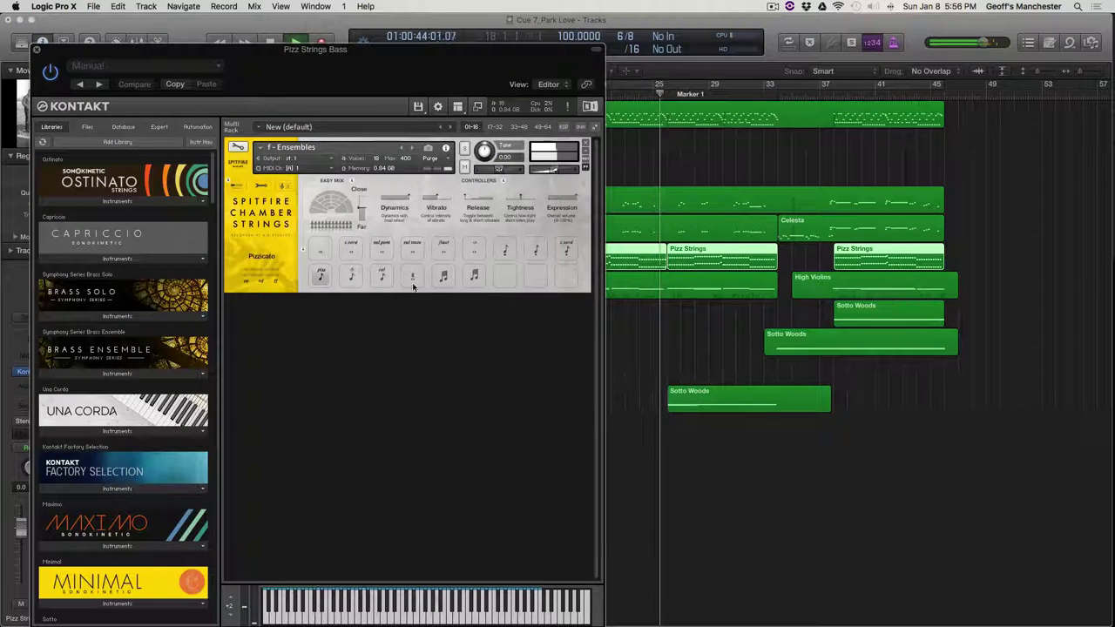
pyautogui.click(37, 49)
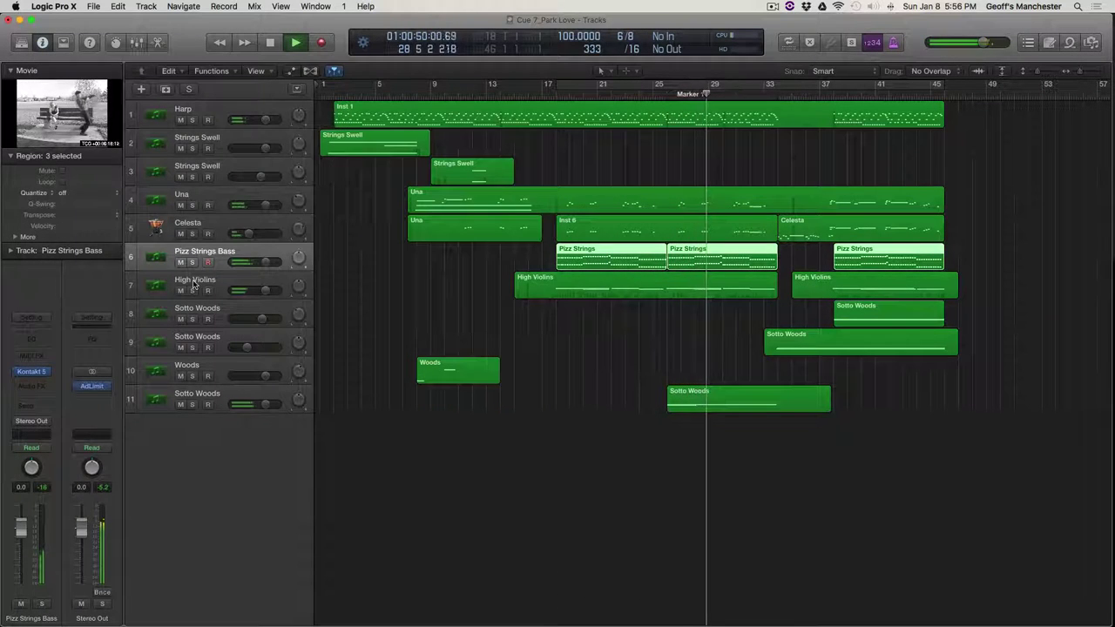
# Step: Inspect the Kontakt instrument loaded on the High Violins track while the cue plays
pyautogui.press('Down')
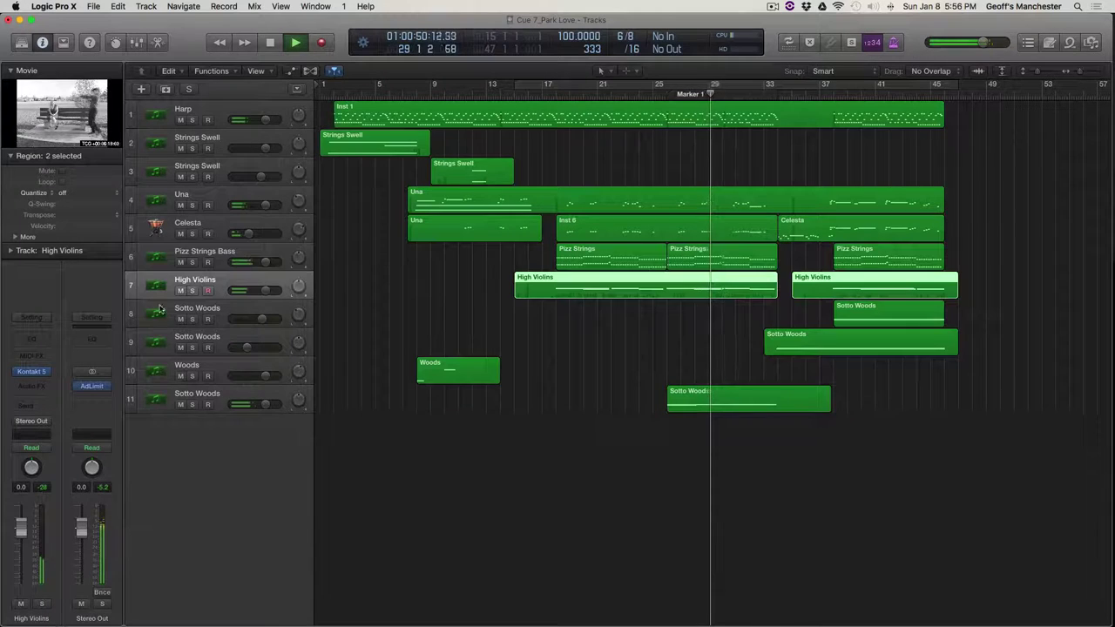
pyautogui.click(27, 372)
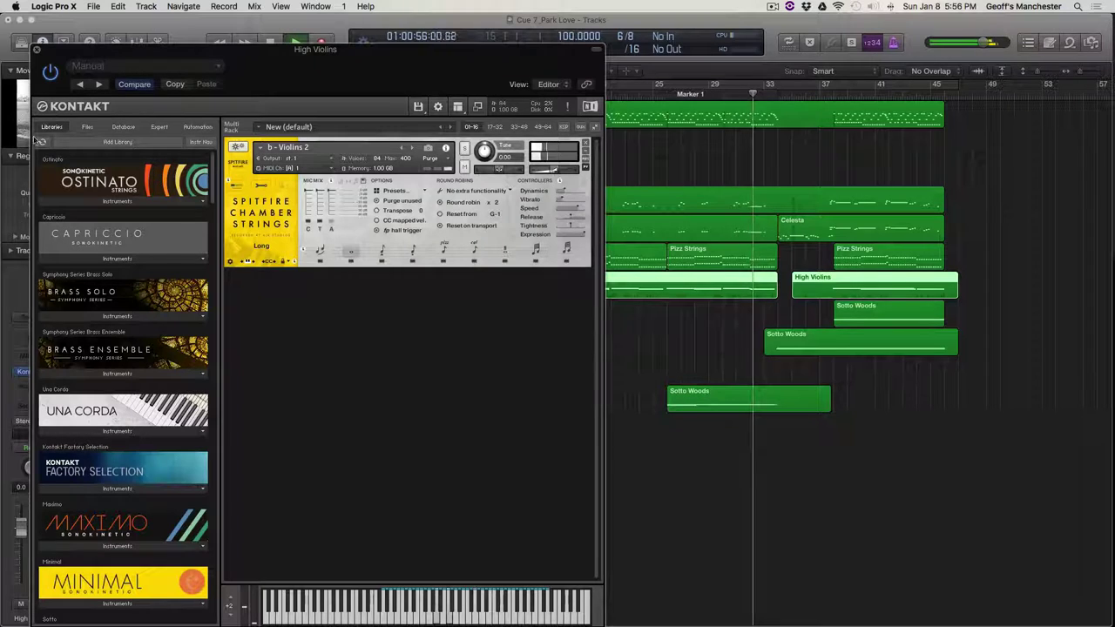
pyautogui.click(37, 53)
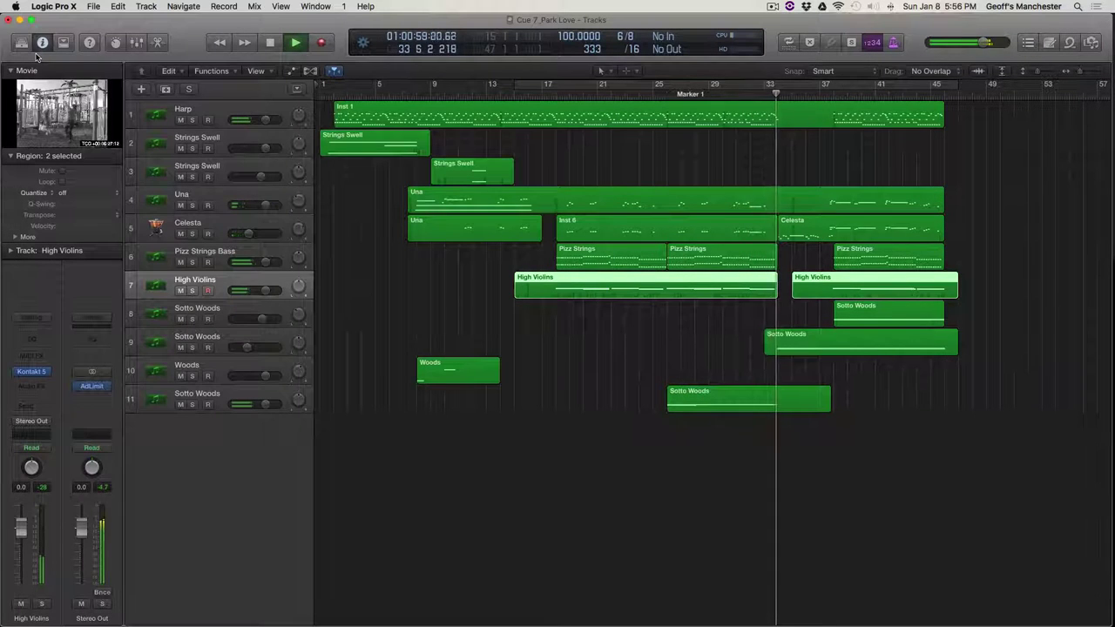
# Step: Inspect the Kontakt instrument on the Sotto Woods track 8, then stop playback and return to the start of the cue
pyautogui.click(213, 339)
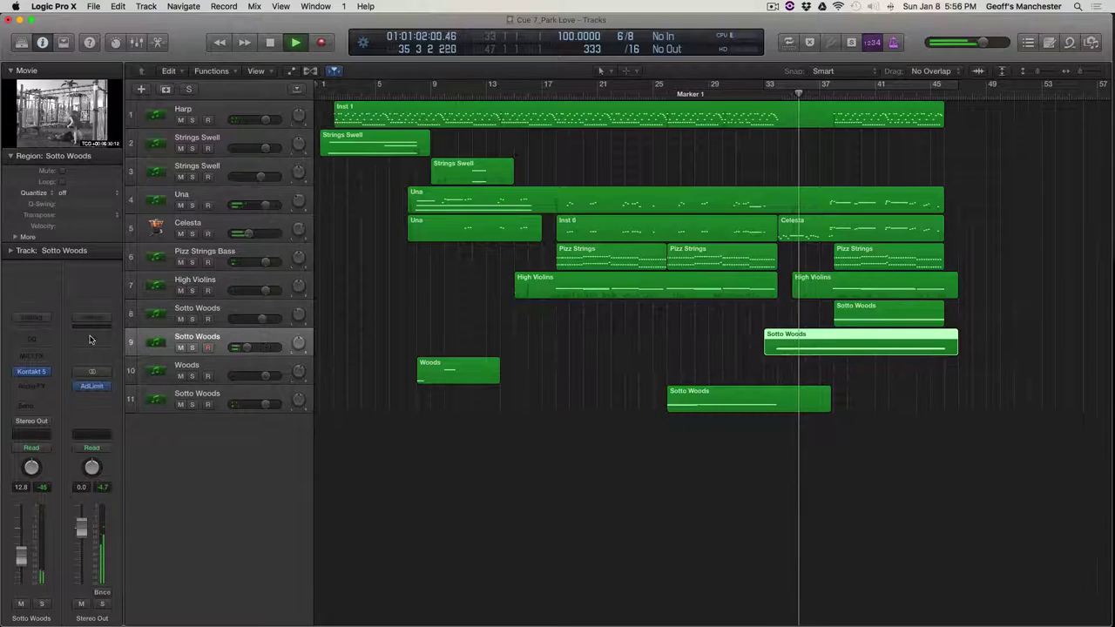
pyautogui.click(197, 321)
pyautogui.moveTo(29, 376)
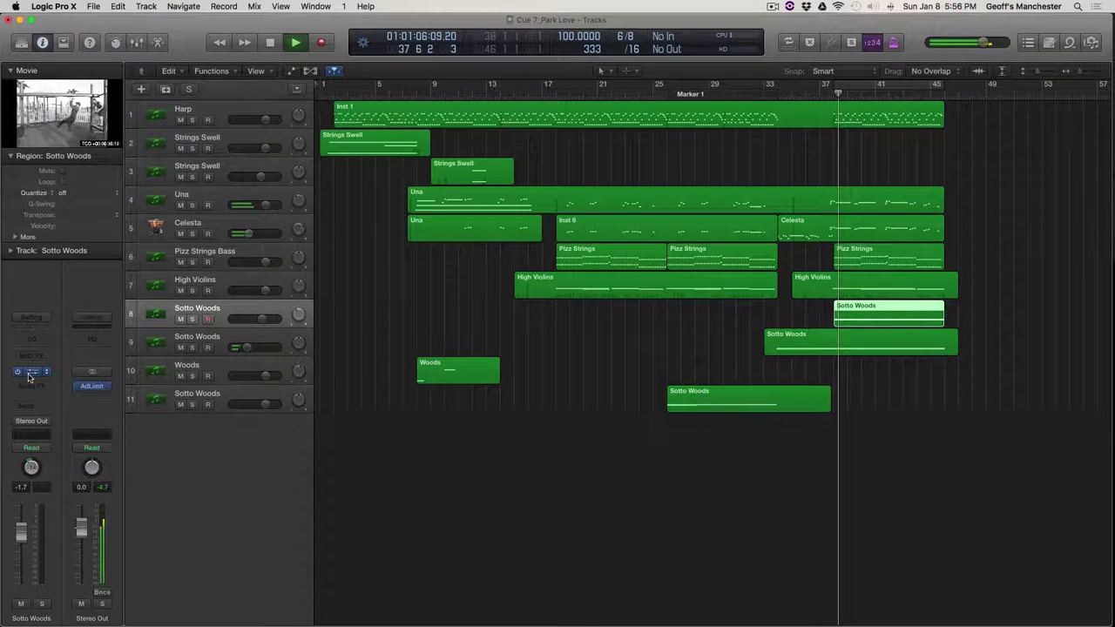
pyautogui.click(30, 374)
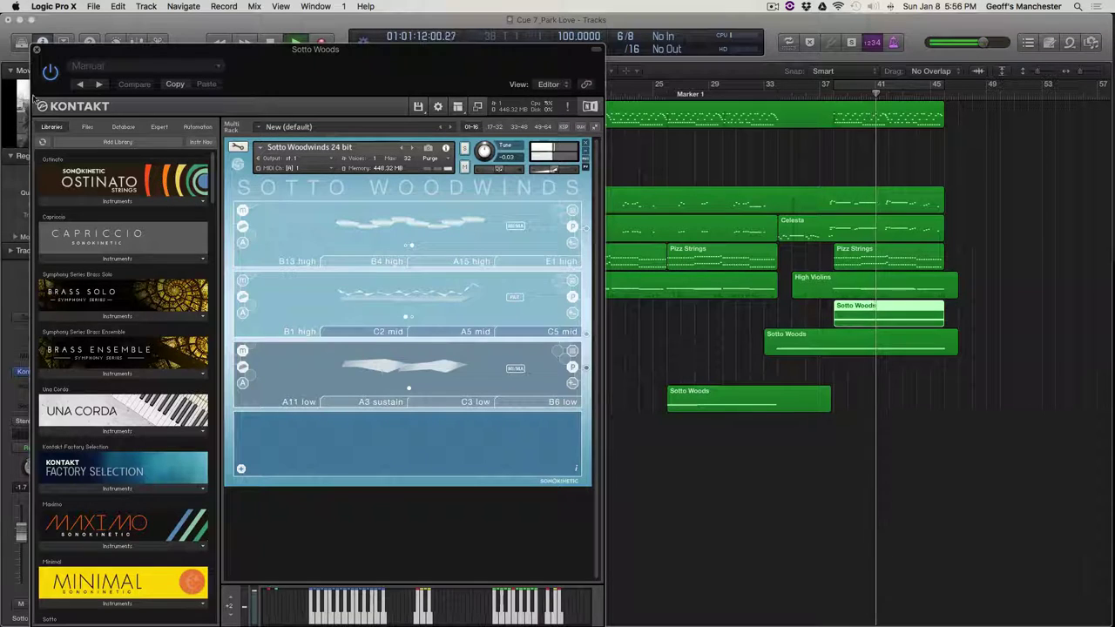
pyautogui.click(37, 52)
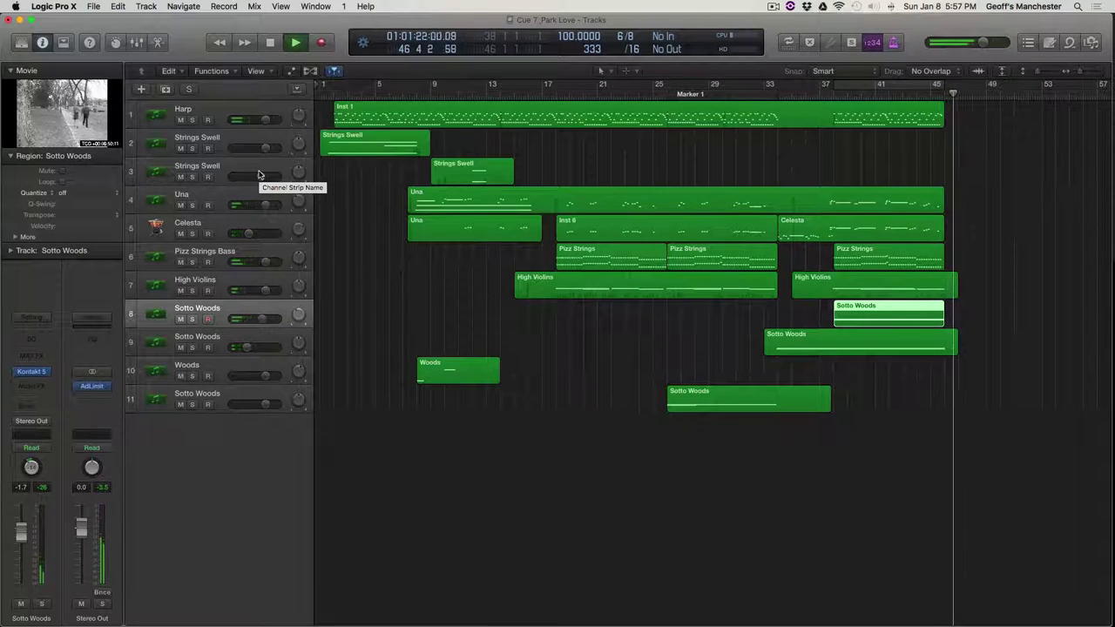
pyautogui.press('space')
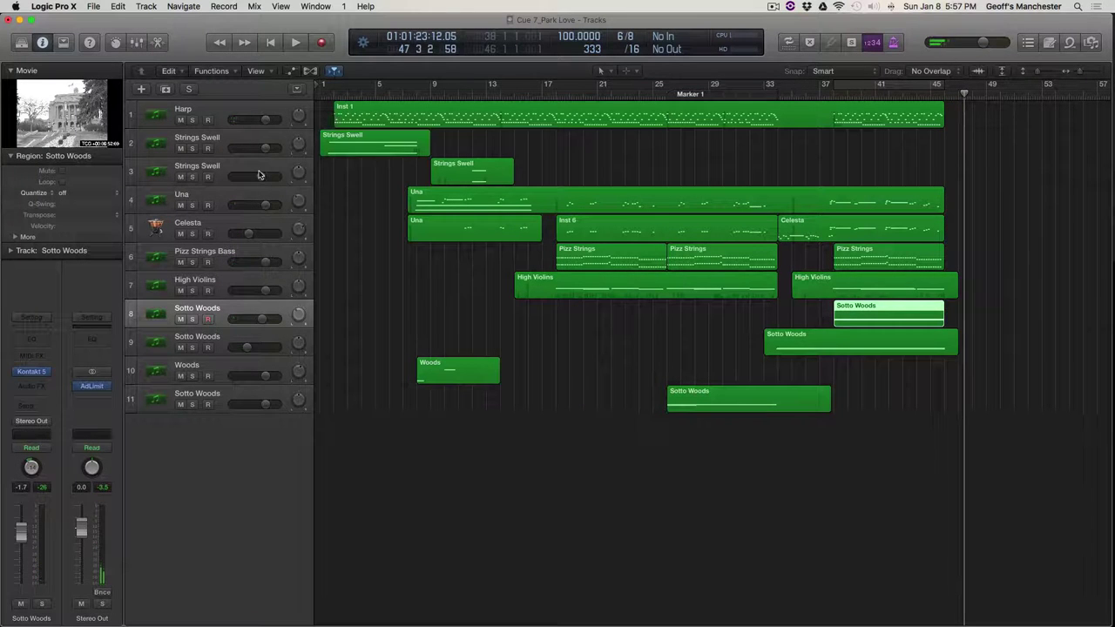
pyautogui.press('Return')
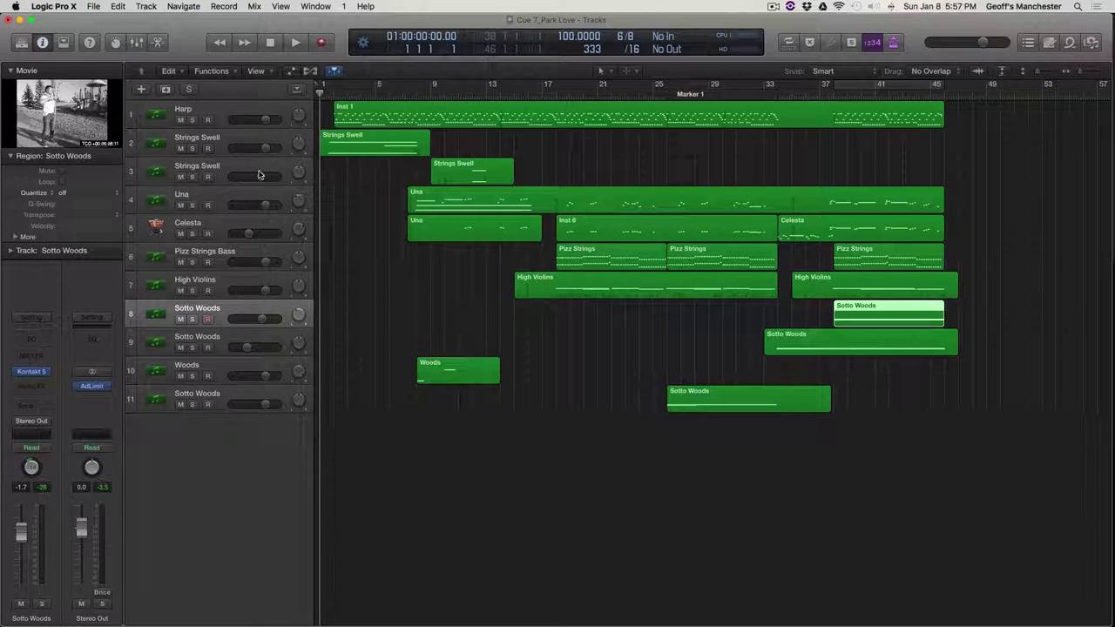
# Step: Step through the track list from Harp down to Woods and back up to review each track's regions, ending on Harp
pyautogui.click(220, 114)
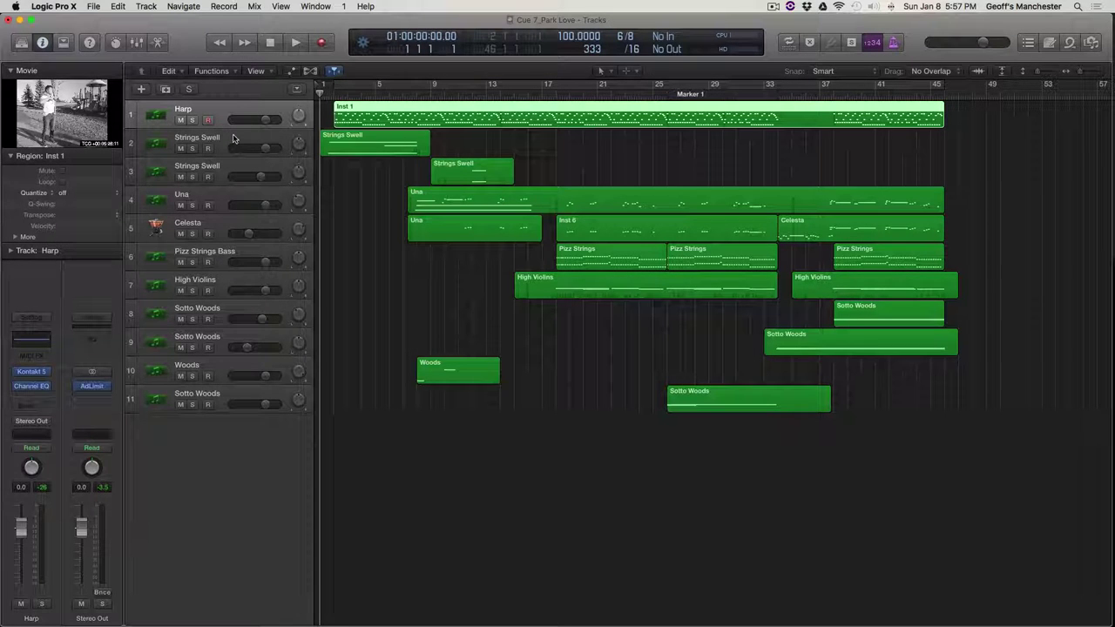
pyautogui.press('Down')
pyautogui.press('Down')
pyautogui.press('Down')
pyautogui.press('Up')
pyautogui.press('Up')
pyautogui.press('Up')
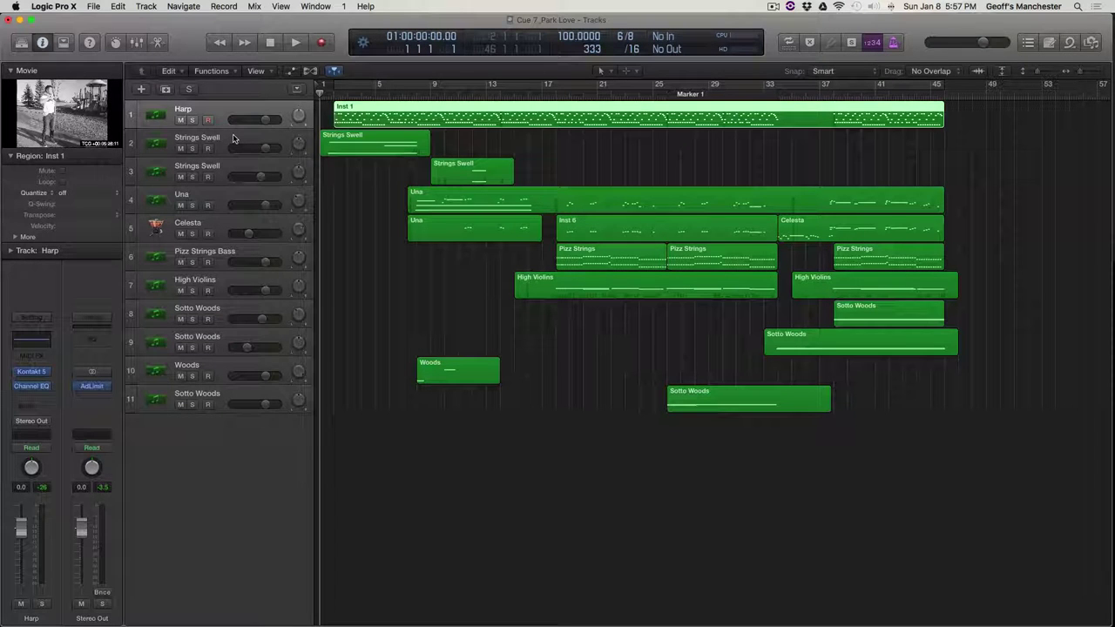
pyautogui.press('Down')
pyautogui.press('Down')
pyautogui.press('Down')
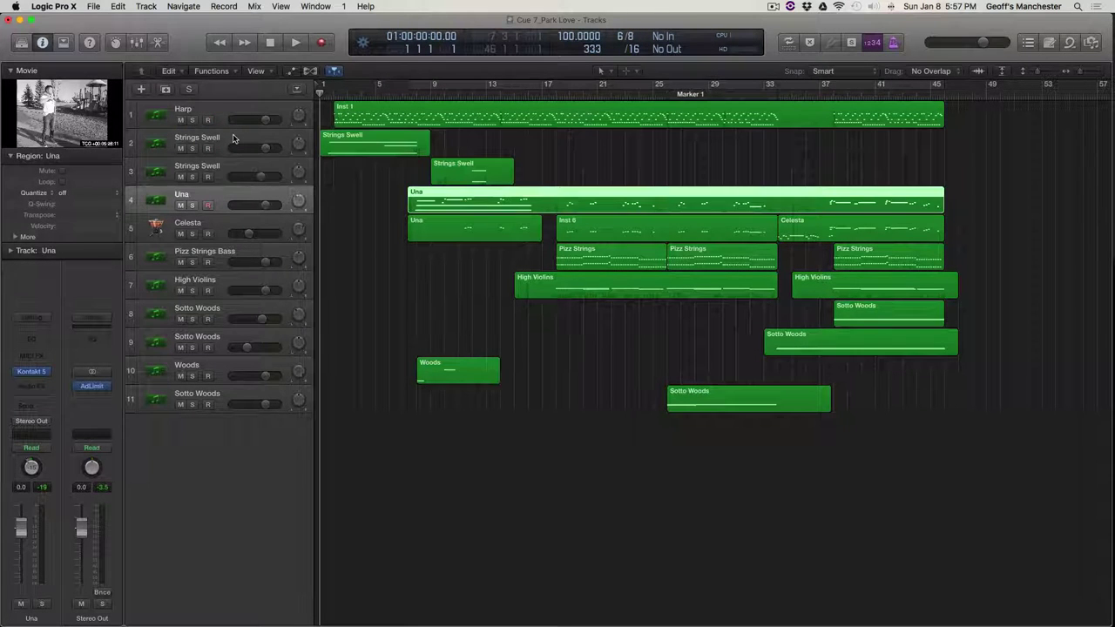
pyautogui.press('Down')
pyautogui.press('Down')
pyautogui.press('Down')
pyautogui.press('Down')
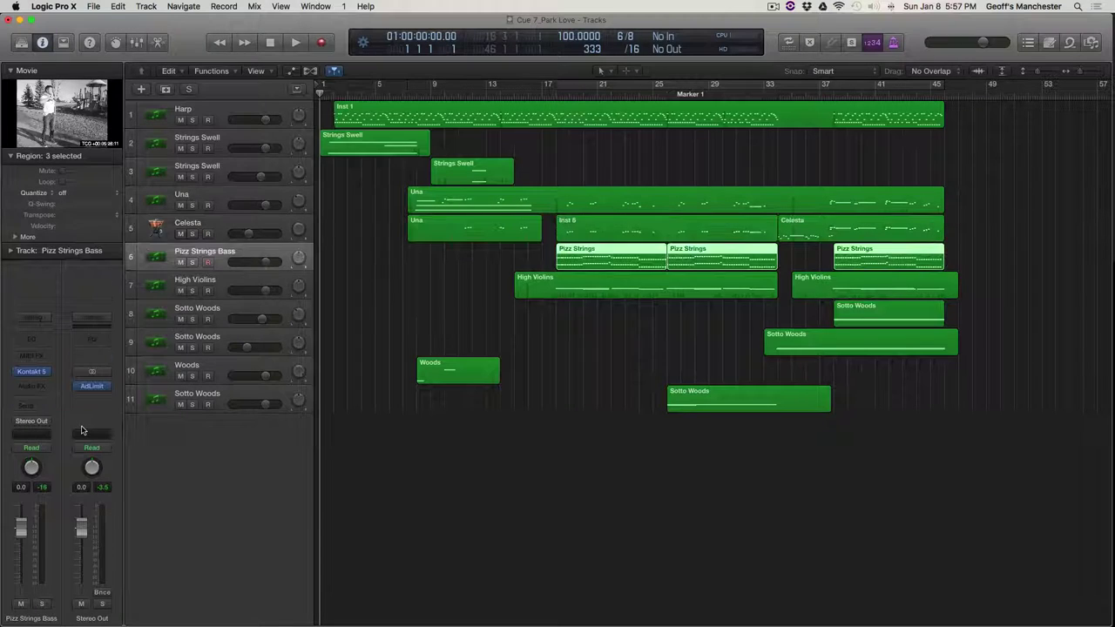
pyautogui.press('Down')
pyautogui.press('Down')
pyautogui.press('Down')
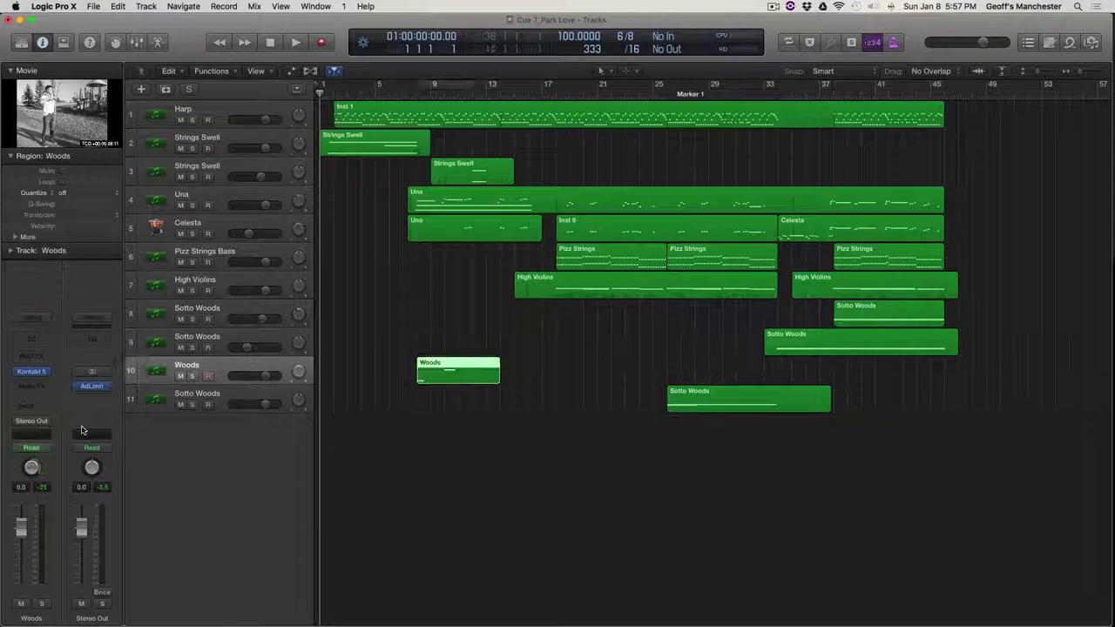
pyautogui.press('Up')
pyautogui.press('Up')
pyautogui.press('Up')
pyautogui.press('Up')
pyautogui.press('Up')
pyautogui.press('Up')
pyautogui.press('Up')
pyautogui.press('Up')
pyautogui.press('Up')
pyautogui.press('Up')
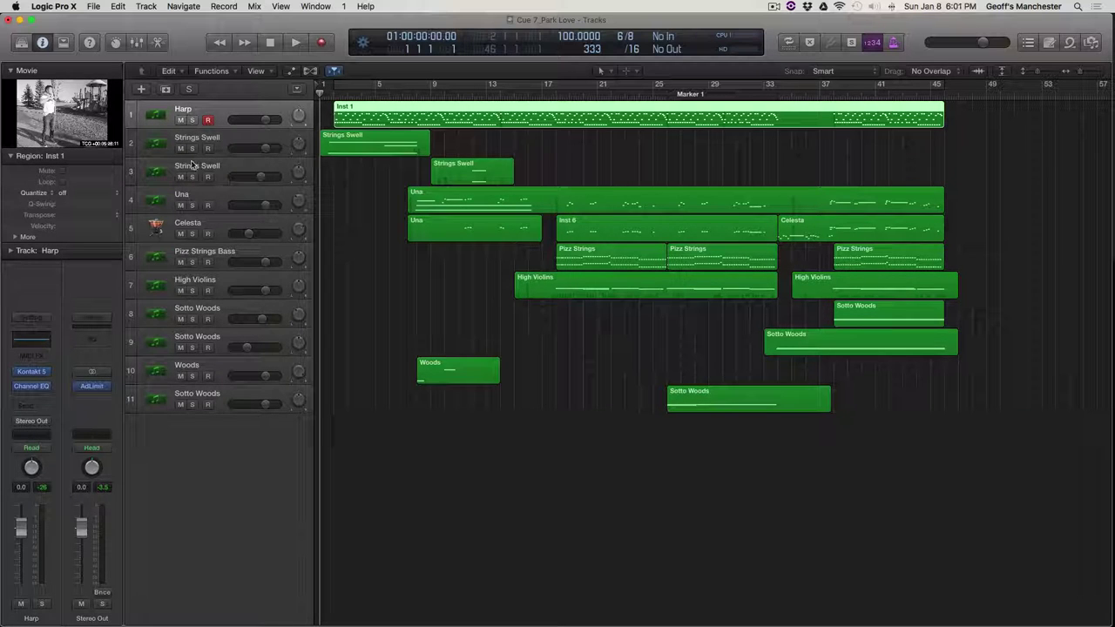
# Step: Solo the Harp track and play it from the start of the cue, keeping its track name
pyautogui.click(191, 121)
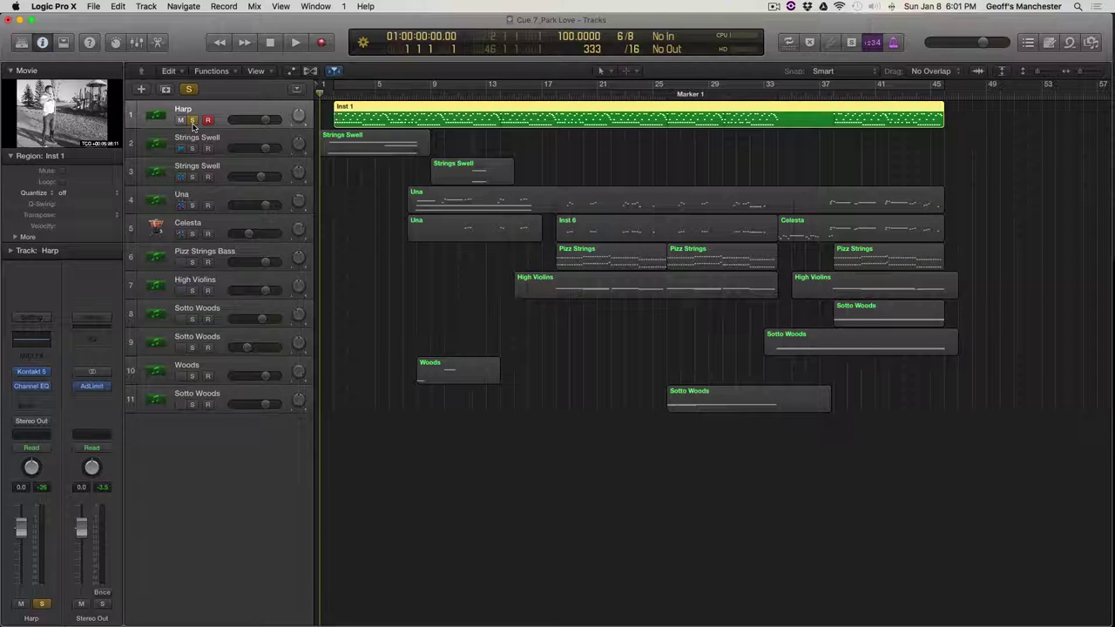
pyautogui.press('space')
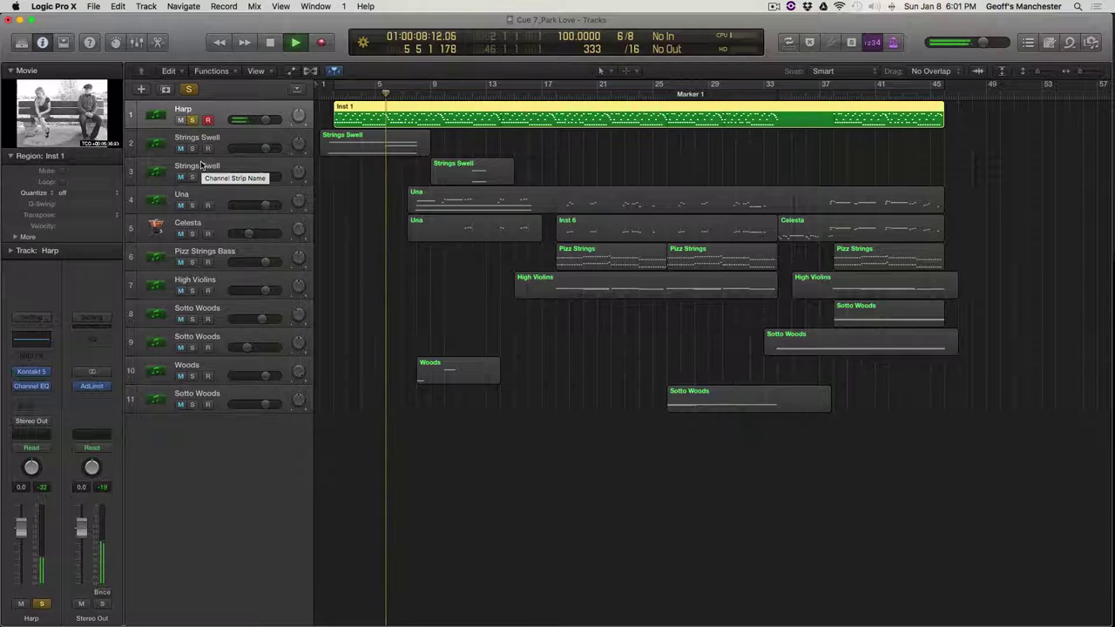
pyautogui.doubleClick(225, 110)
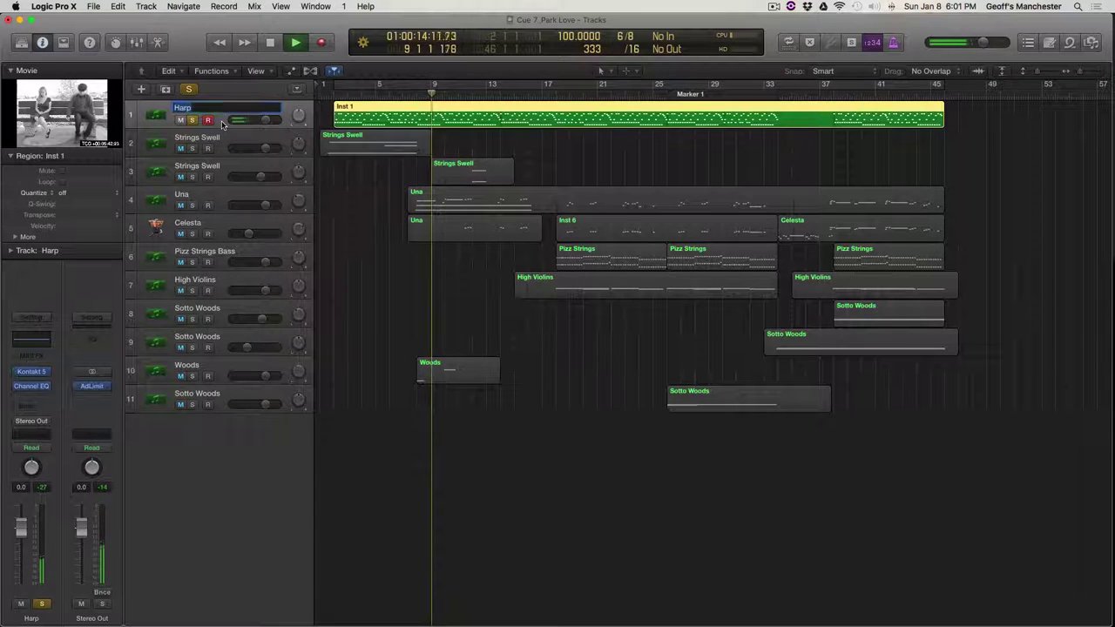
pyautogui.press('Return')
# Step: Open the Harp region in the Piano Roll, stop playback, show its Sustain Pedal data and move the playhead to bar 2
pyautogui.doubleClick(386, 124)
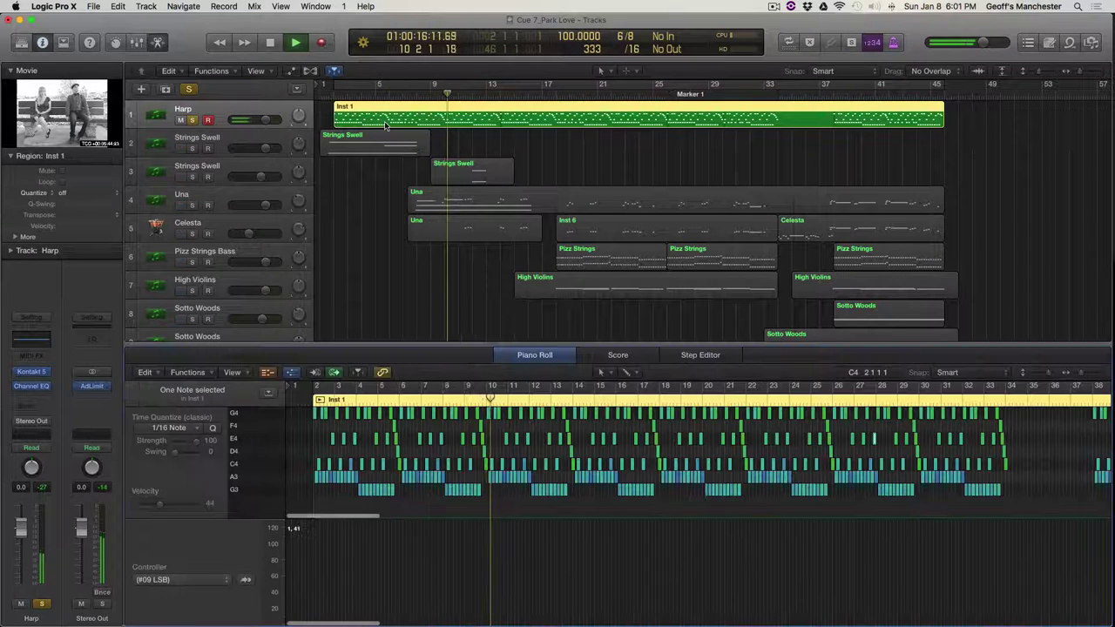
pyautogui.press('space')
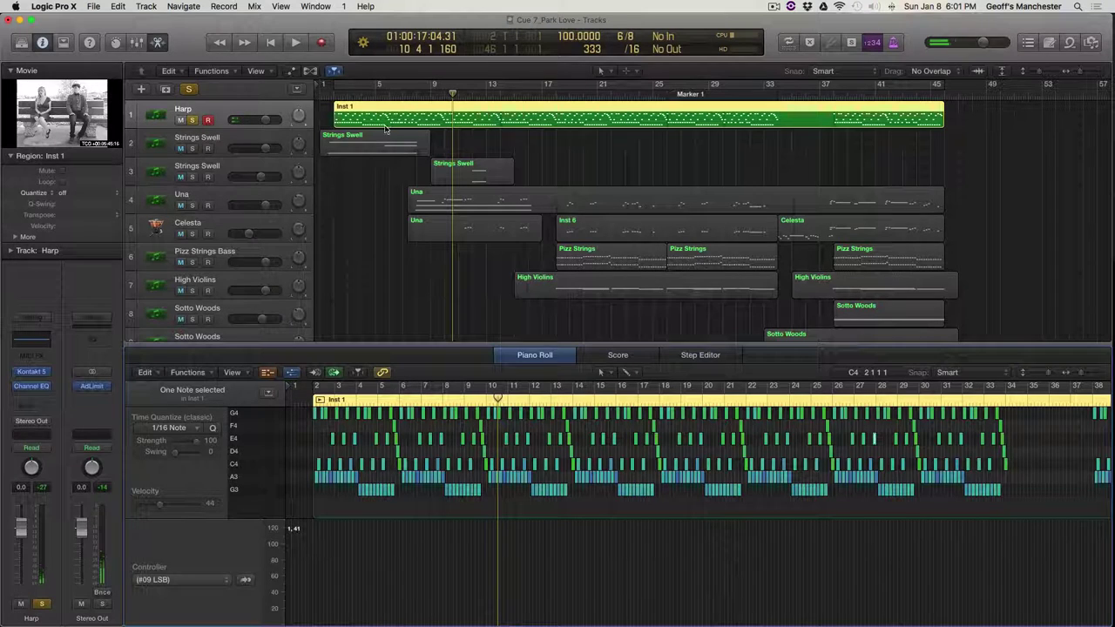
pyautogui.click(246, 580)
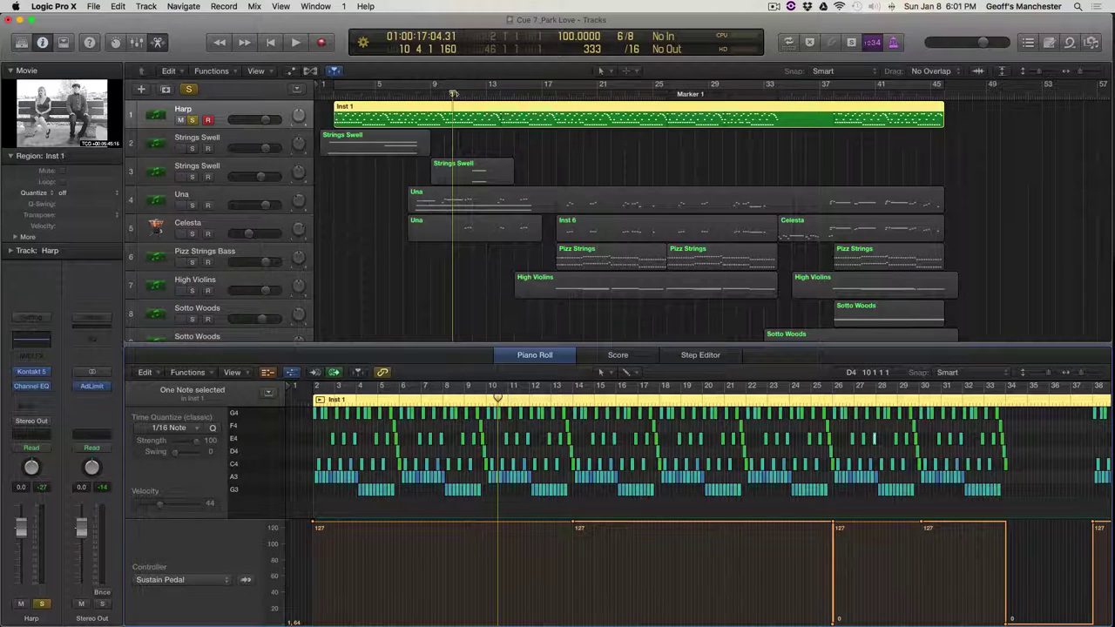
pyautogui.moveTo(453, 92); pyautogui.dragTo(335, 104)
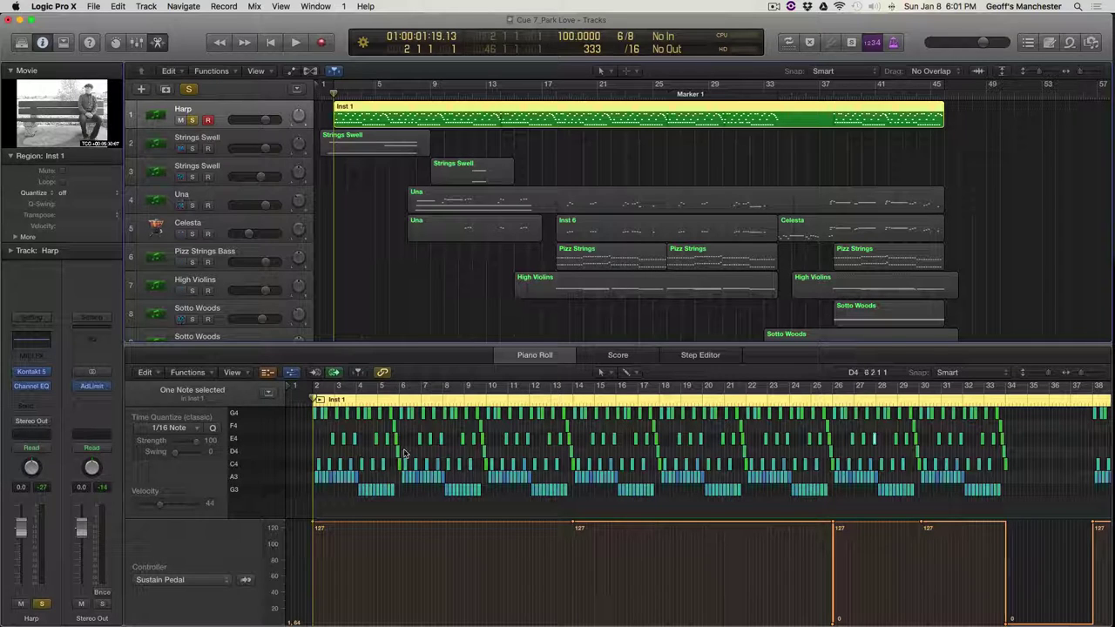
# Step: Review the Time Quantize note values and the quantize Strength setting for the Harp region in the Piano Roll
pyautogui.click(193, 429)
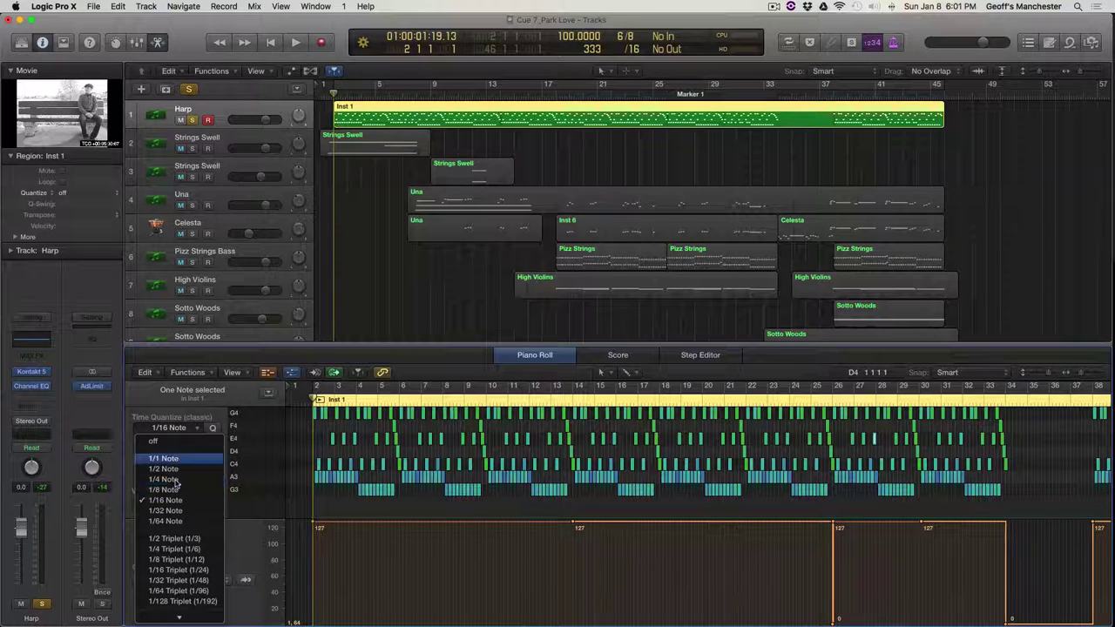
pyautogui.click(389, 539)
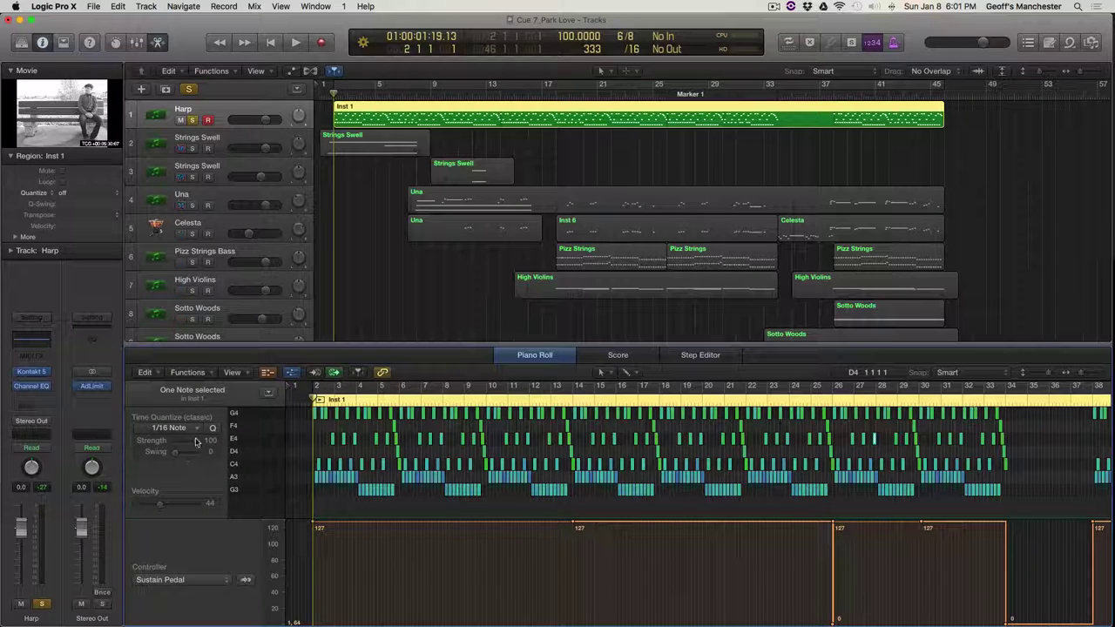
pyautogui.moveTo(197, 443)
pyautogui.mouseDown()
pyautogui.moveTo(186, 445)
pyautogui.moveTo(209, 445)
pyautogui.mouseUp()
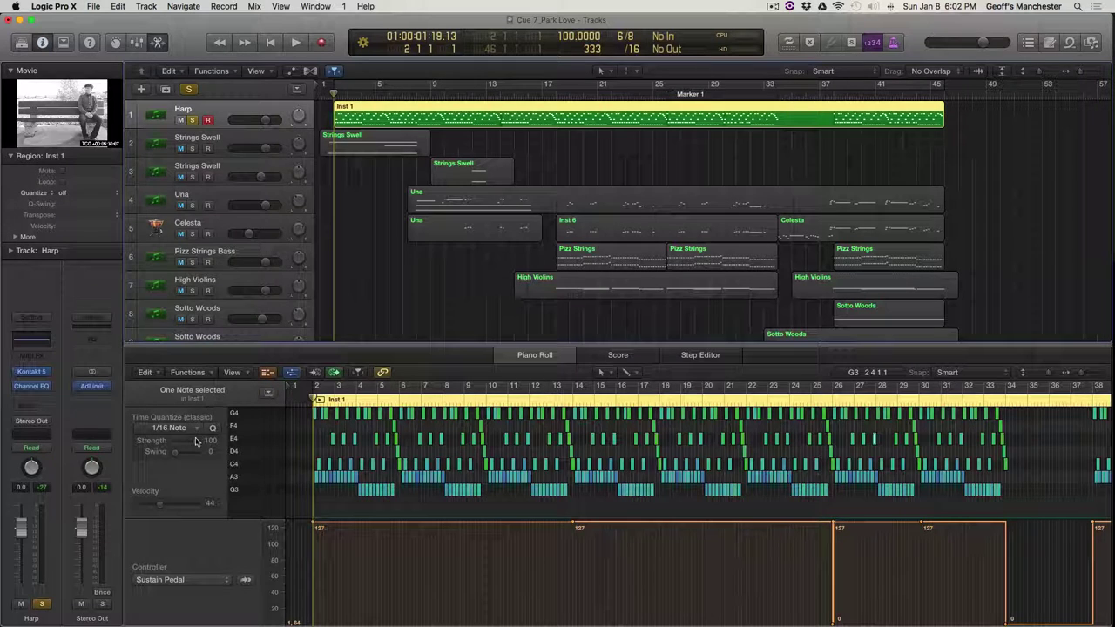
pyautogui.moveTo(189, 440); pyautogui.dragTo(216, 446)
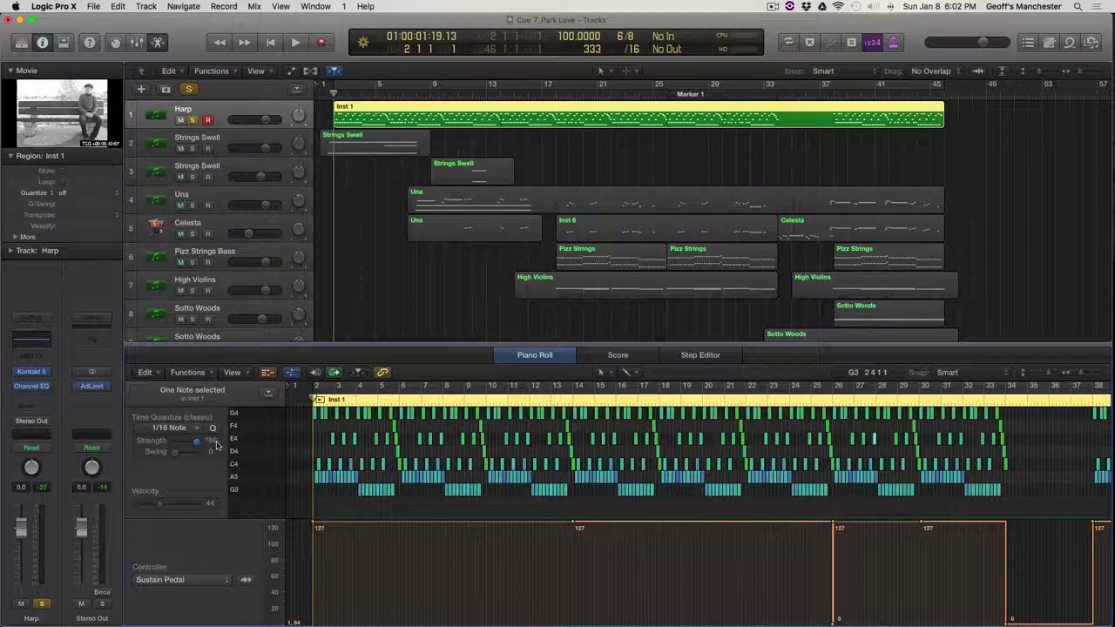
# Step: Set the Harp track's volume to 0.1 dB and open its Kontakt instrument
pyautogui.moveTo(299, 115)
pyautogui.mouseDown()
pyautogui.moveTo(298, 127)
pyautogui.moveTo(297, 117)
pyautogui.mouseUp()
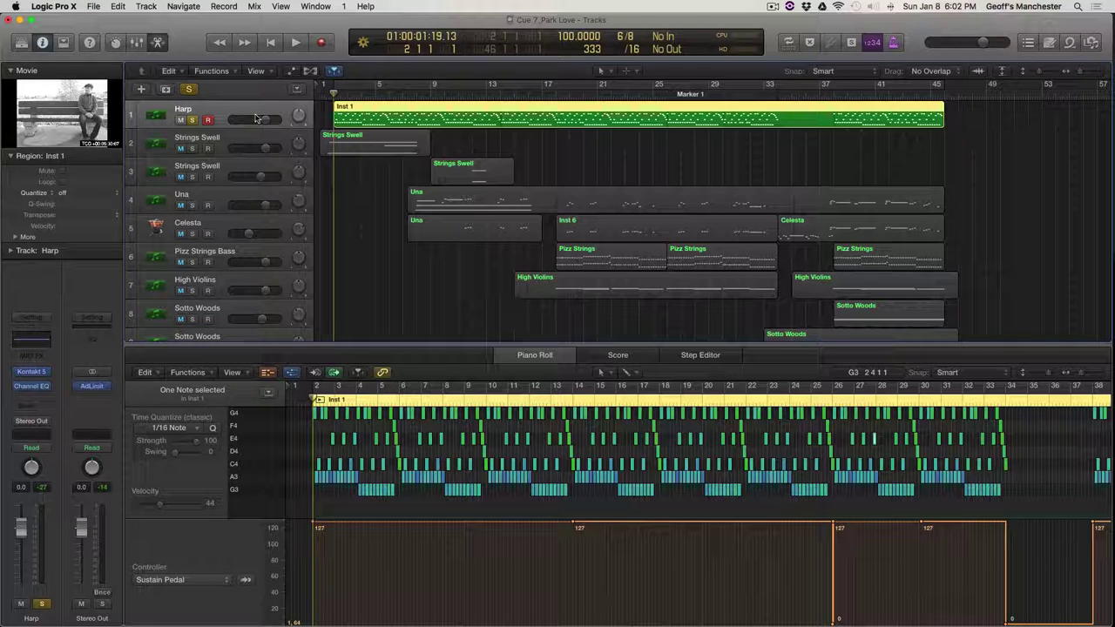
pyautogui.moveTo(257, 117); pyautogui.dragTo(271, 124)
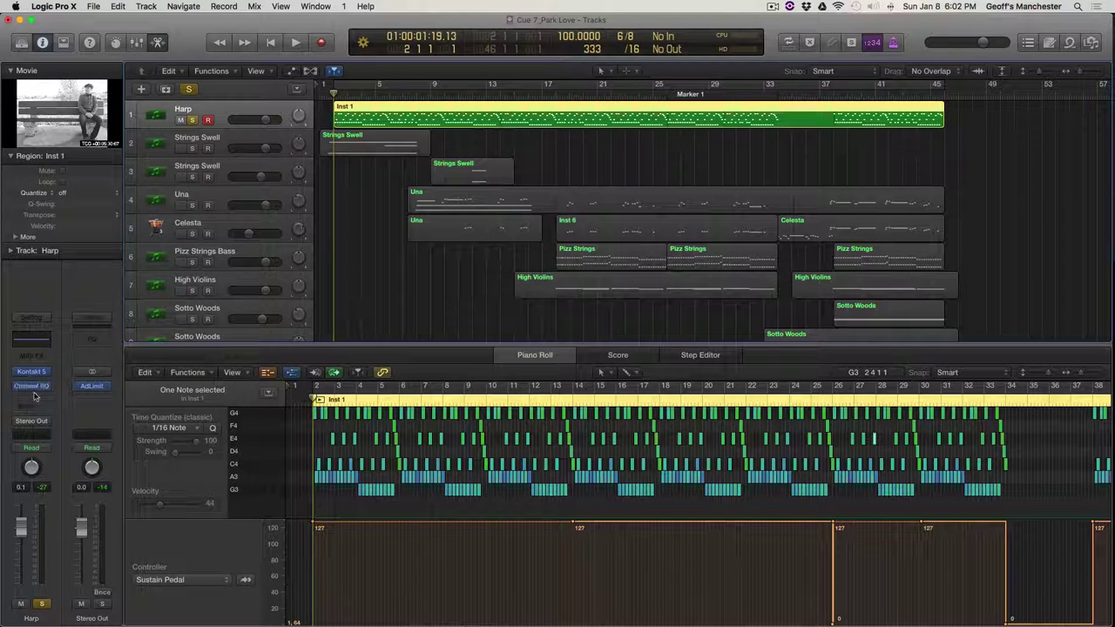
pyautogui.moveTo(31, 377)
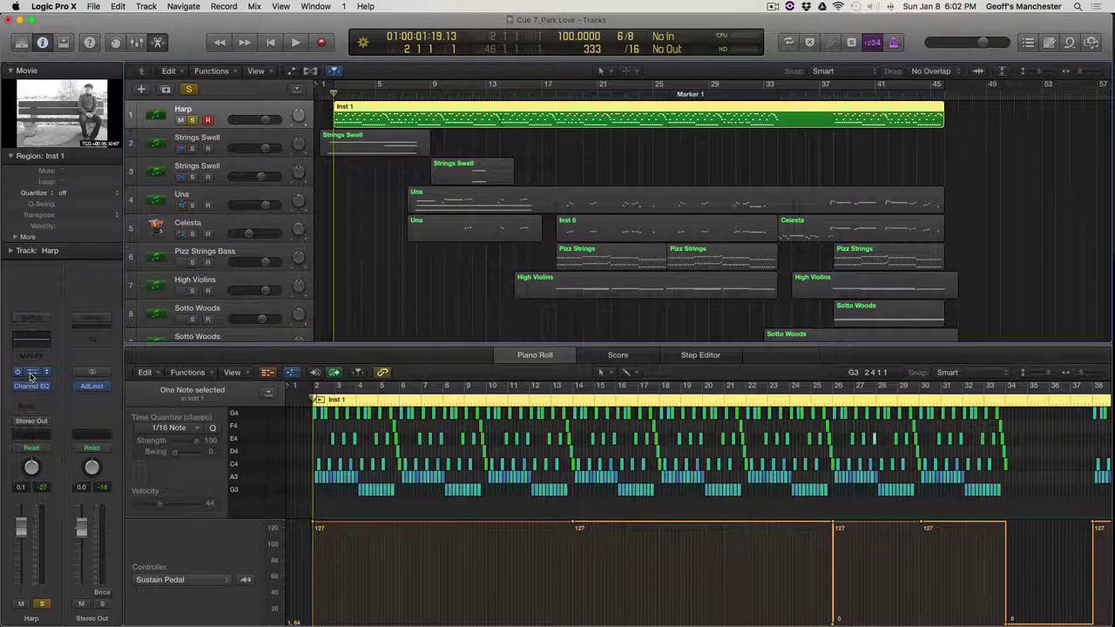
pyautogui.click(30, 376)
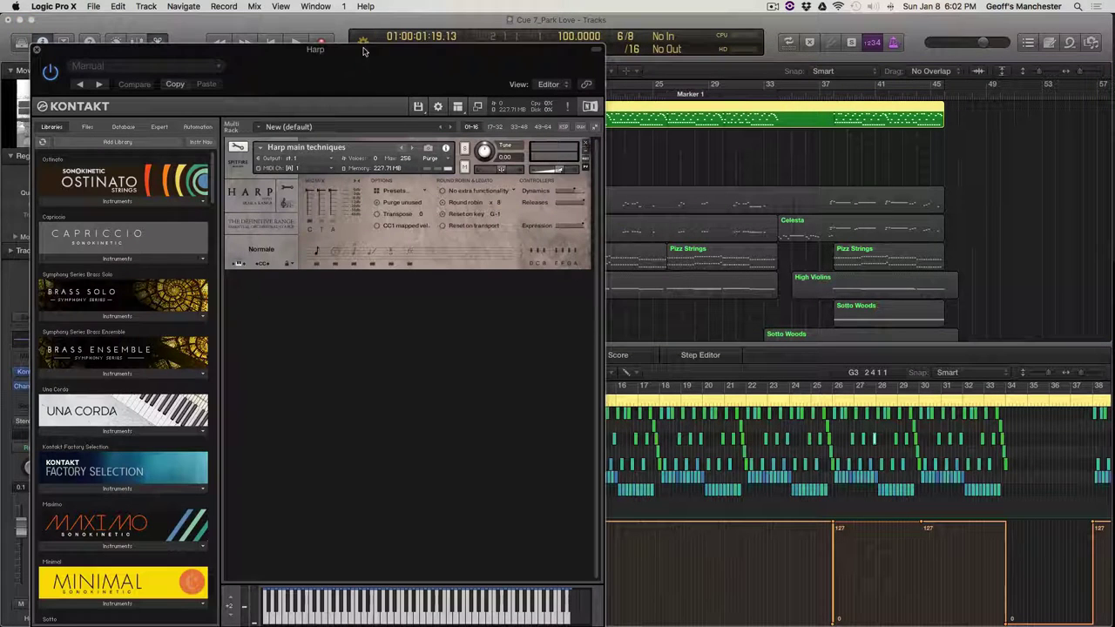
# Step: Review the Channel EQ on the Harp track and close the plug-in, keeping the Kontakt instrument open
pyautogui.moveTo(365, 64); pyautogui.dragTo(446, 34)
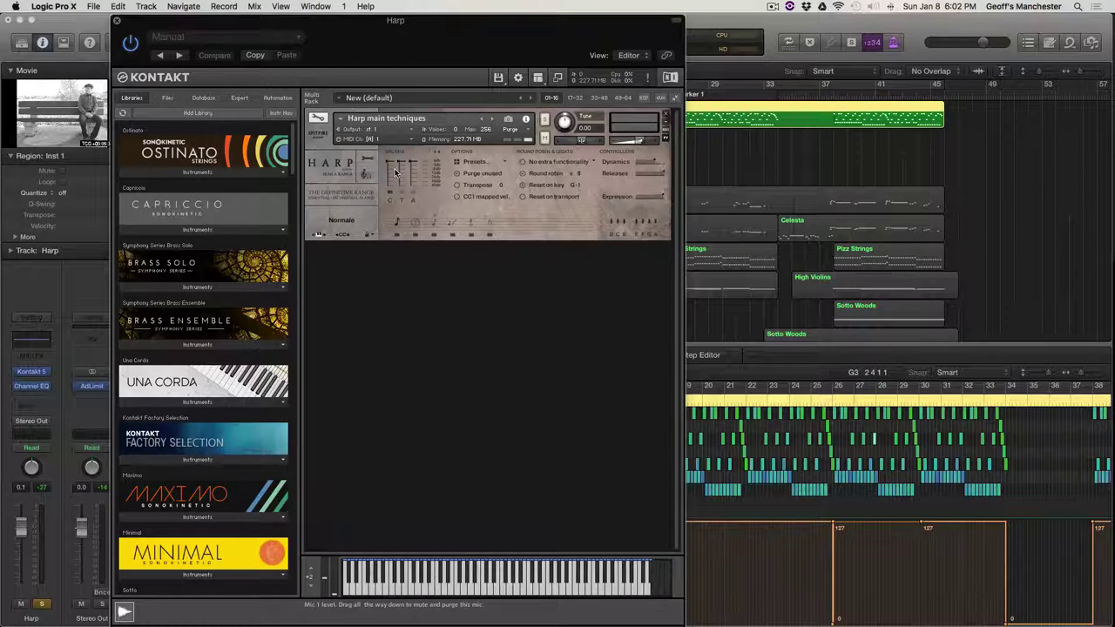
pyautogui.click(32, 388)
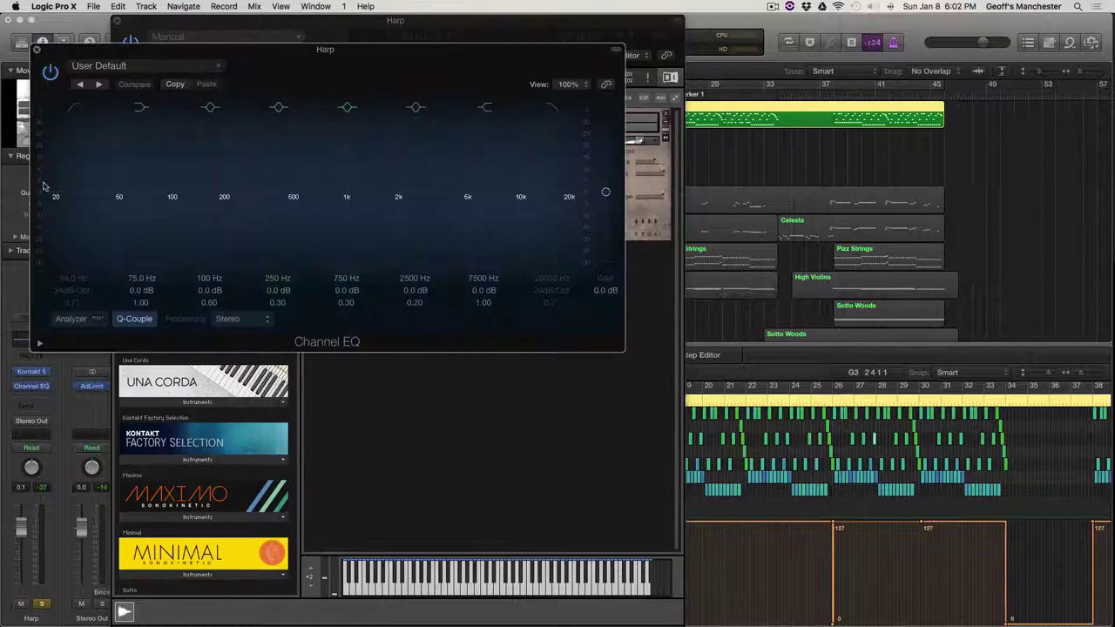
pyautogui.click(36, 53)
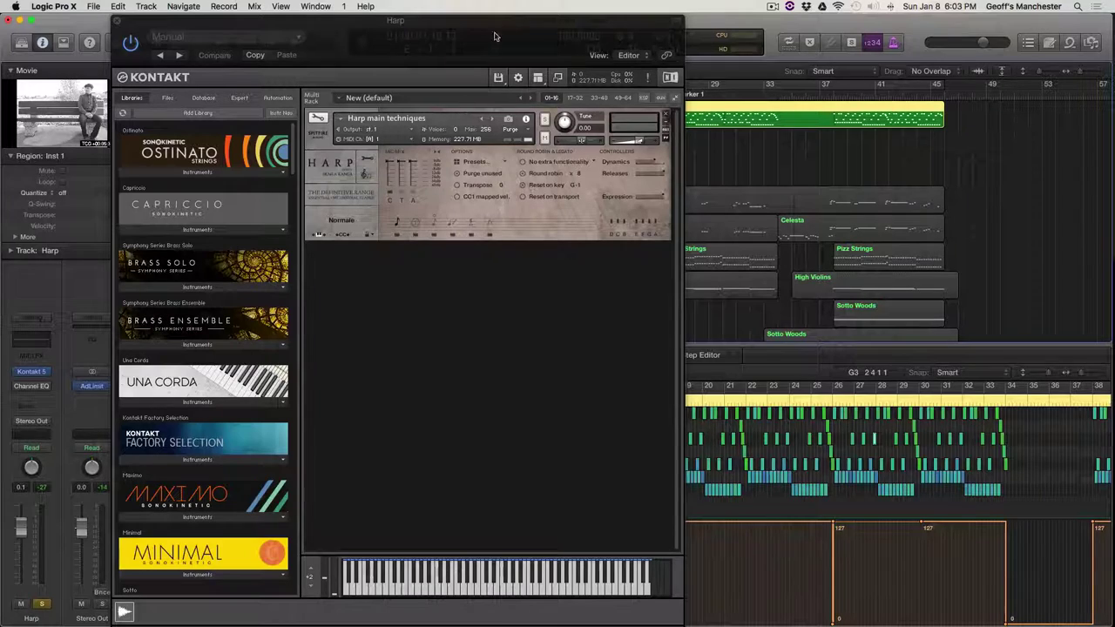
# Step: Position the Harp's Kontakt window beside the track list, toggle microphone A on and off, and audition the harp with only microphone C
pyautogui.moveTo(499, 24); pyautogui.dragTo(751, 32)
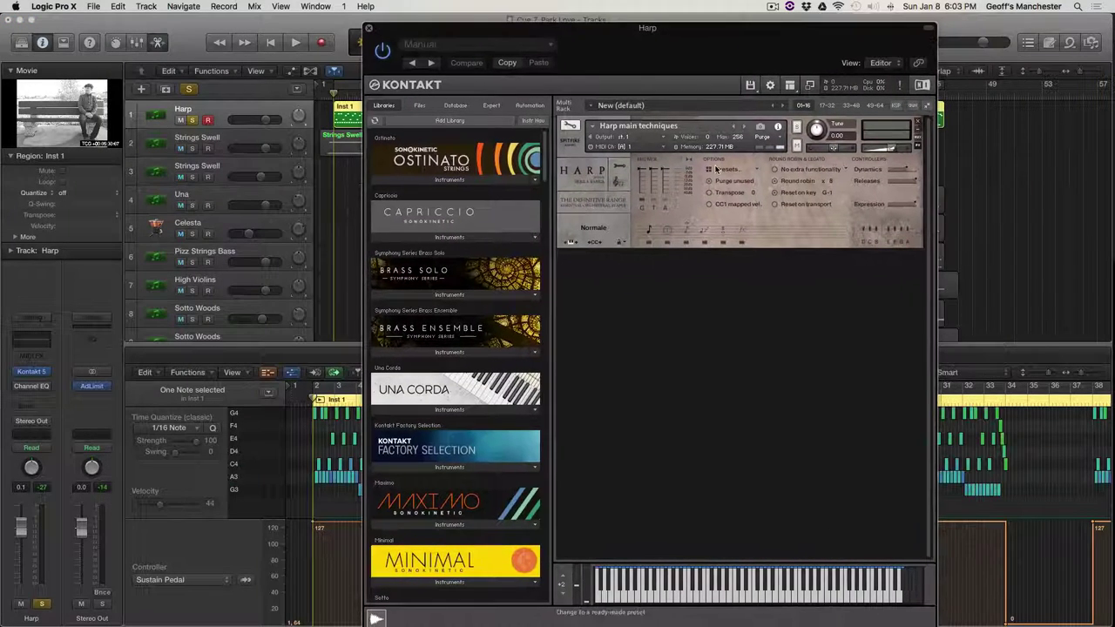
pyautogui.click(665, 201)
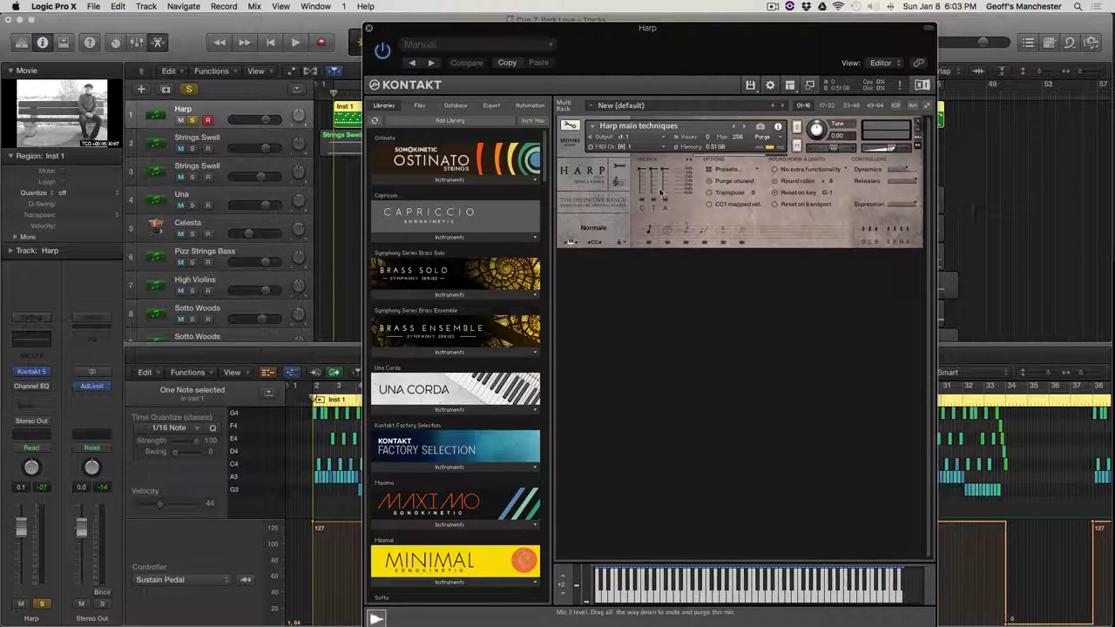
pyautogui.click(664, 202)
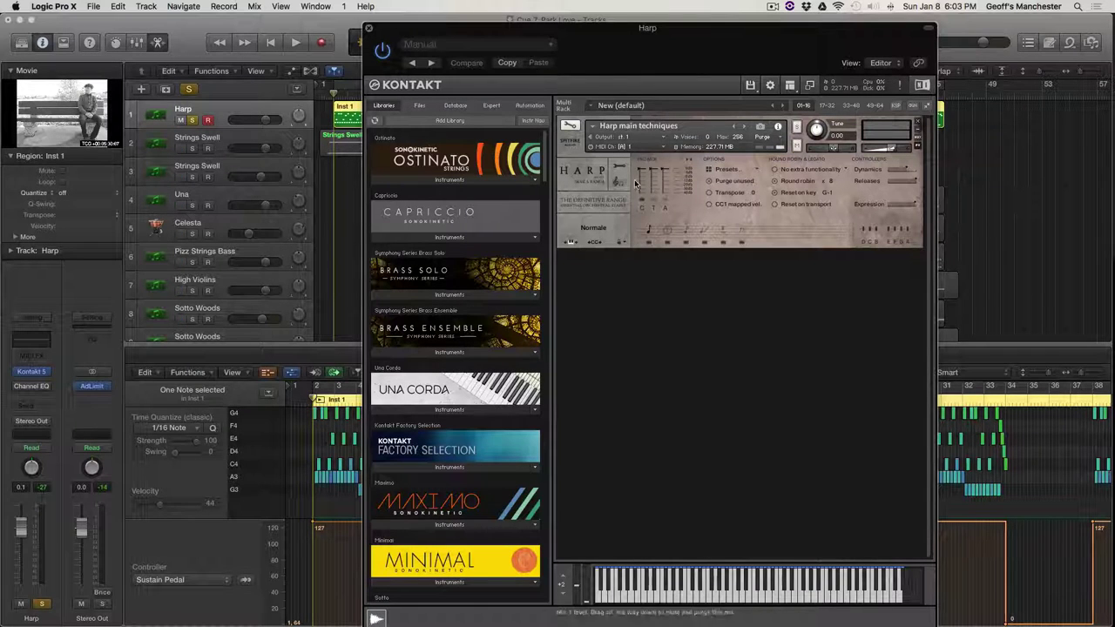
pyautogui.press('space')
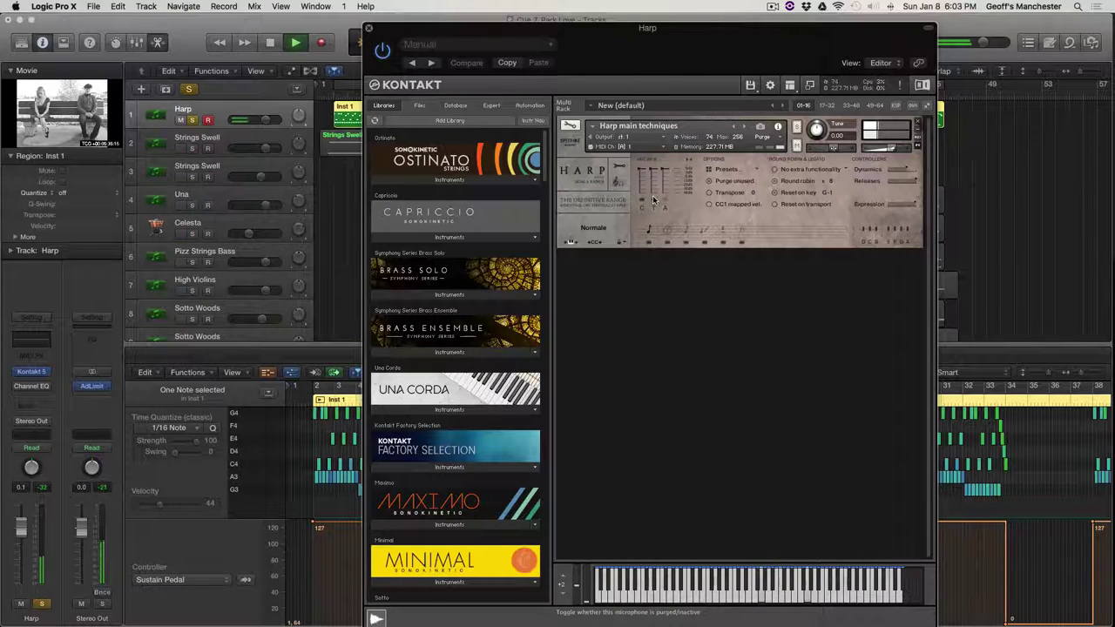
pyautogui.press('space')
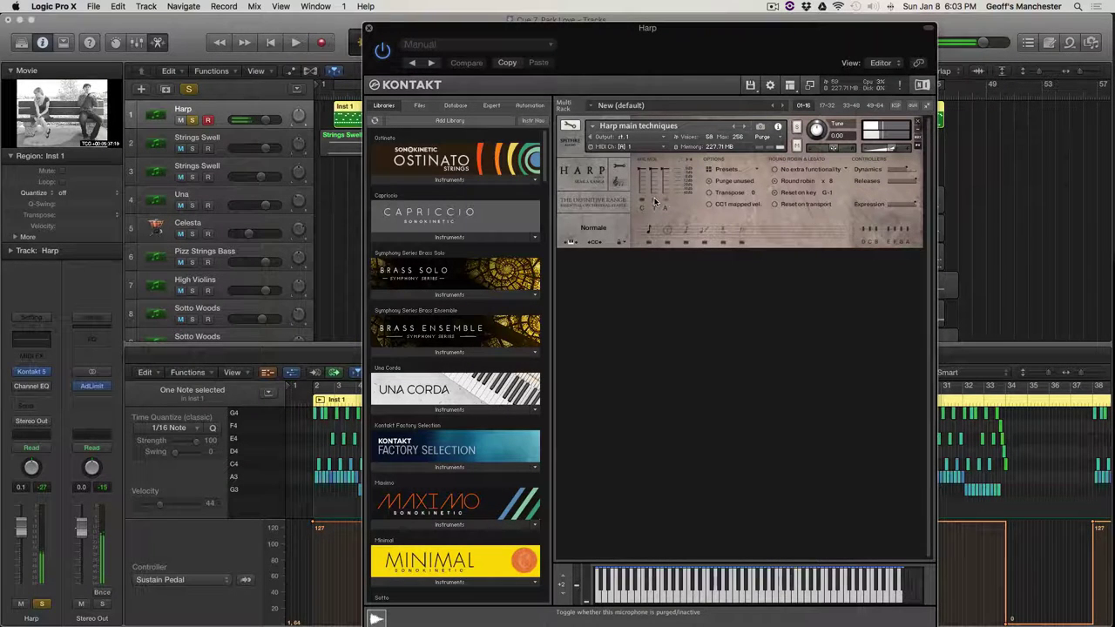
# Step: Activate the harp's T and A microphones and audition the part with all three microphones
pyautogui.click(665, 201)
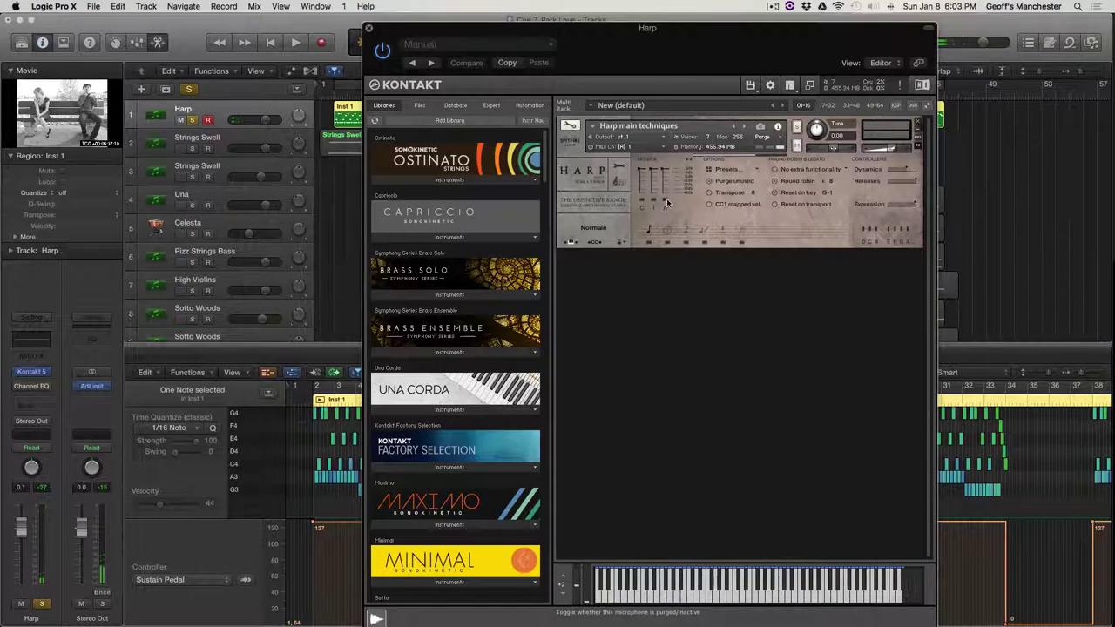
pyautogui.click(666, 202)
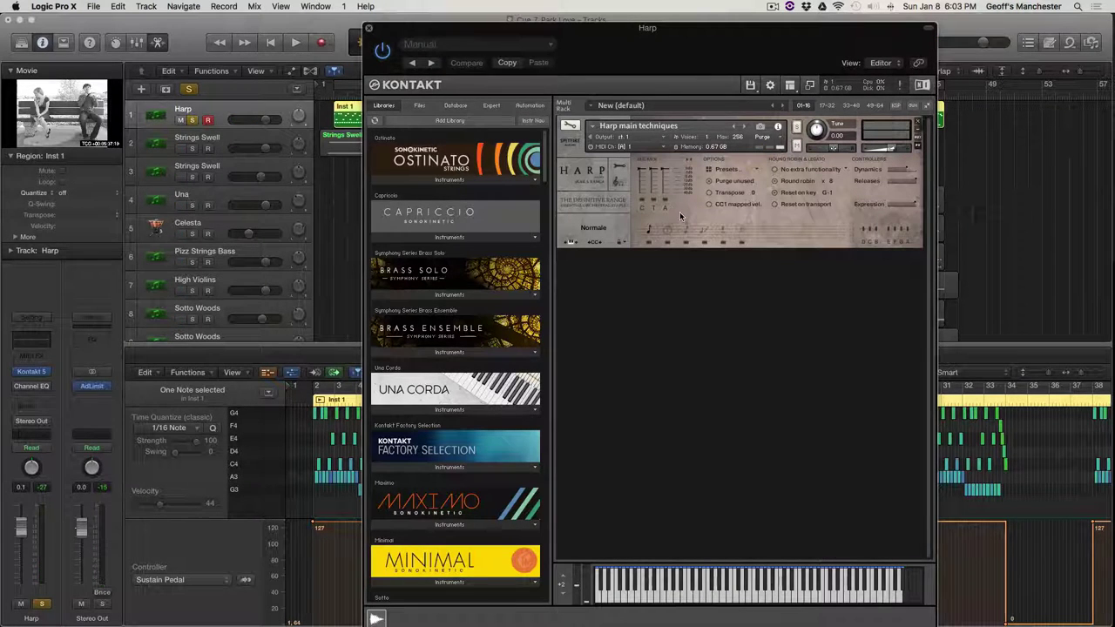
pyautogui.press('space')
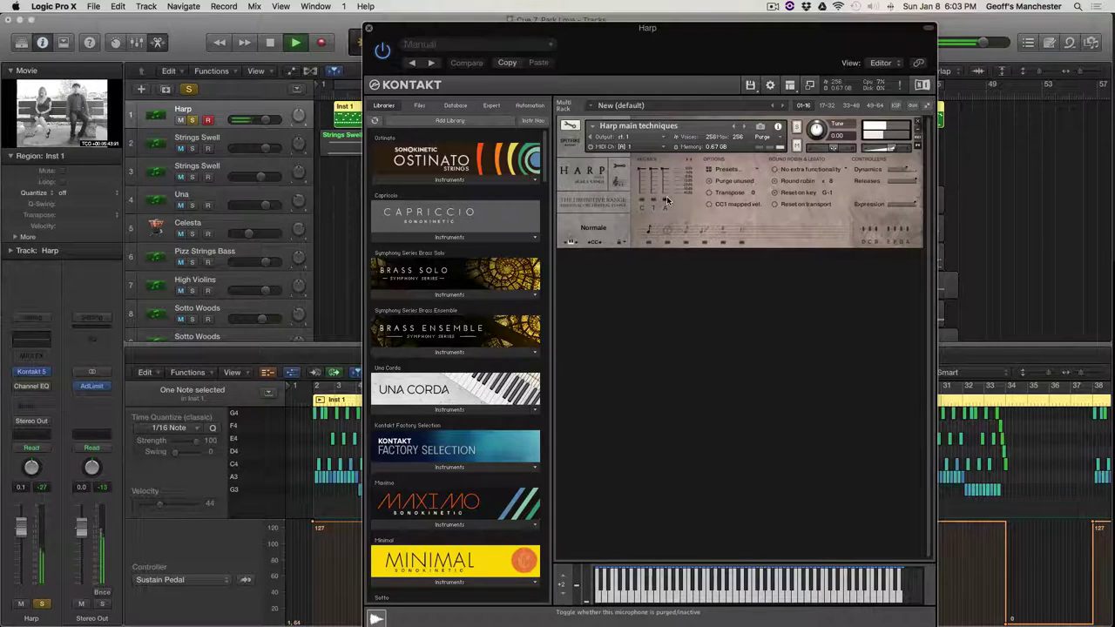
pyautogui.press('space')
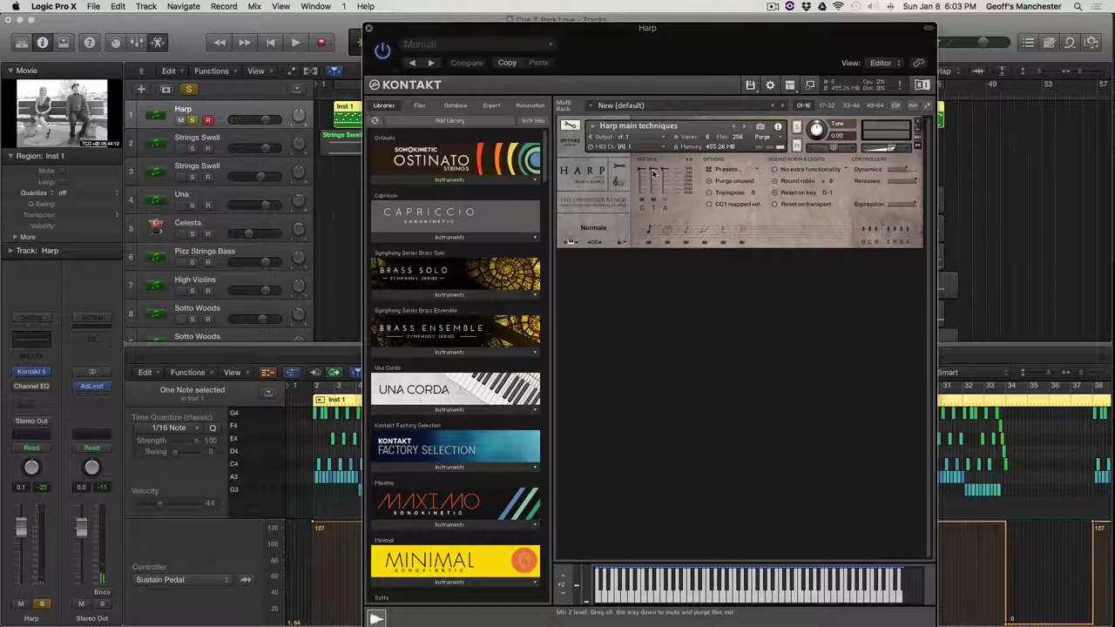
# Step: Play the harp while adjusting the T and A microphone levels, switch both microphones off and stop playback
pyautogui.press('space')
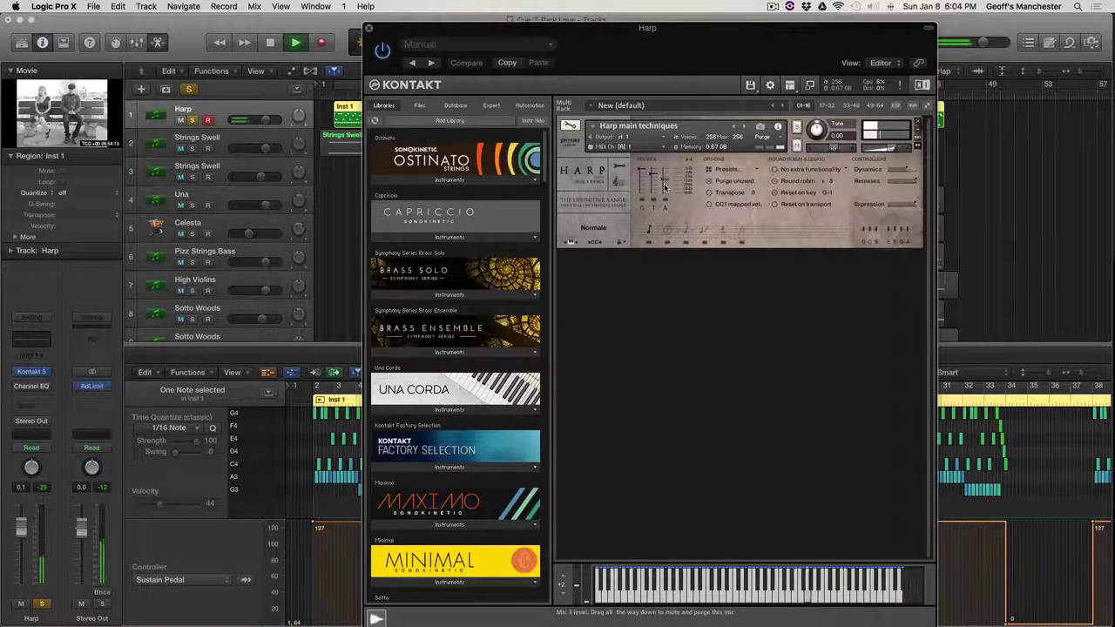
pyautogui.click(663, 201)
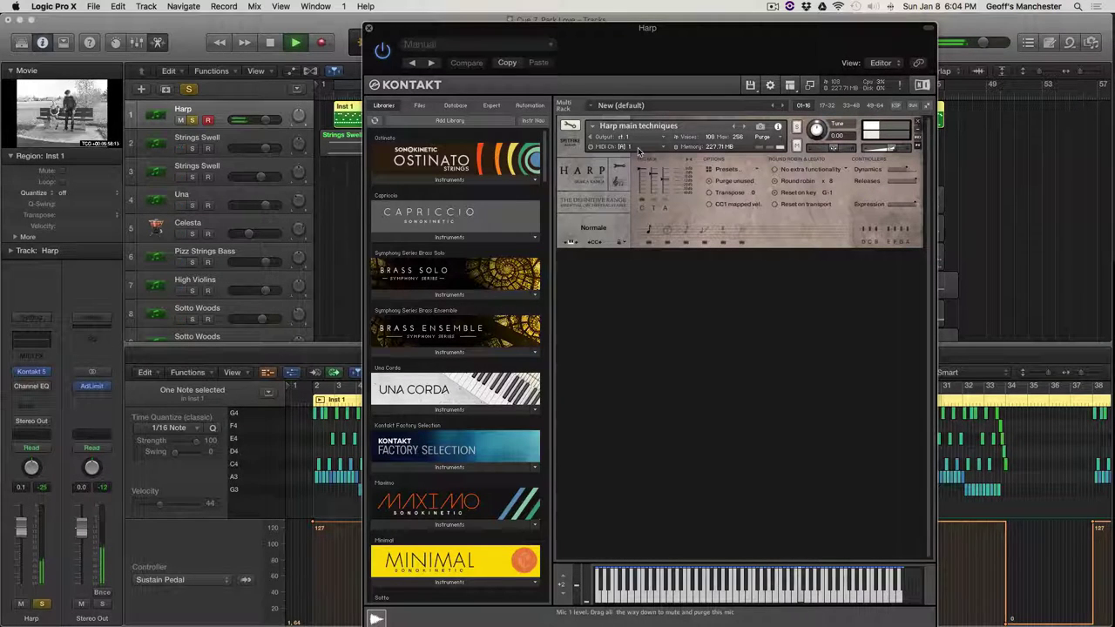
pyautogui.press('space')
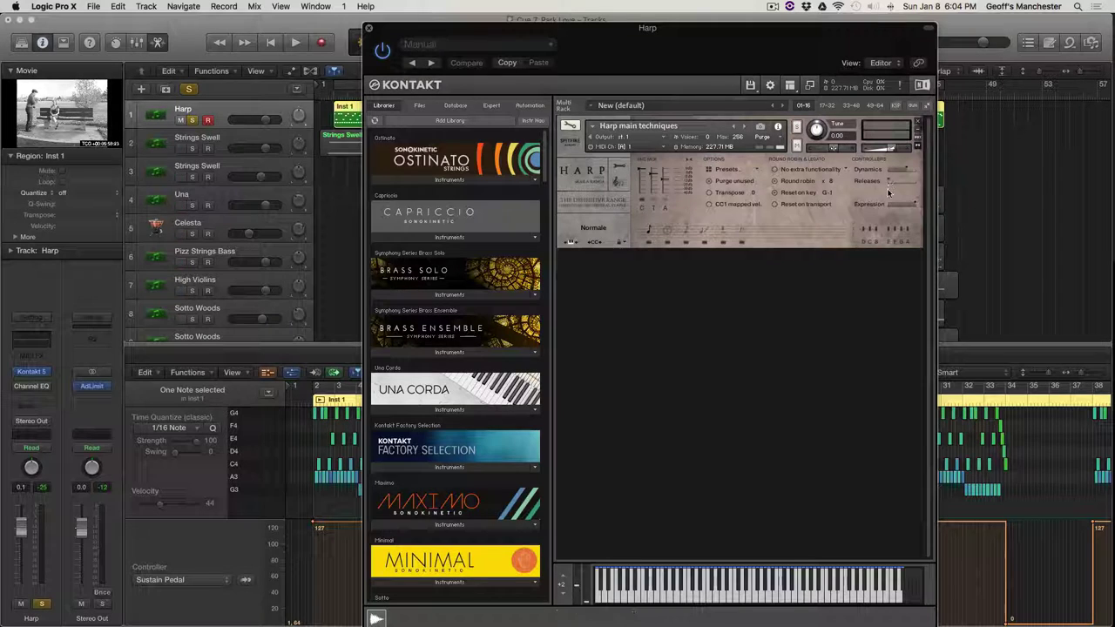
# Step: Audition the harp while examining its Releases controller, stop playback and close the Kontakt instrument
pyautogui.press('space')
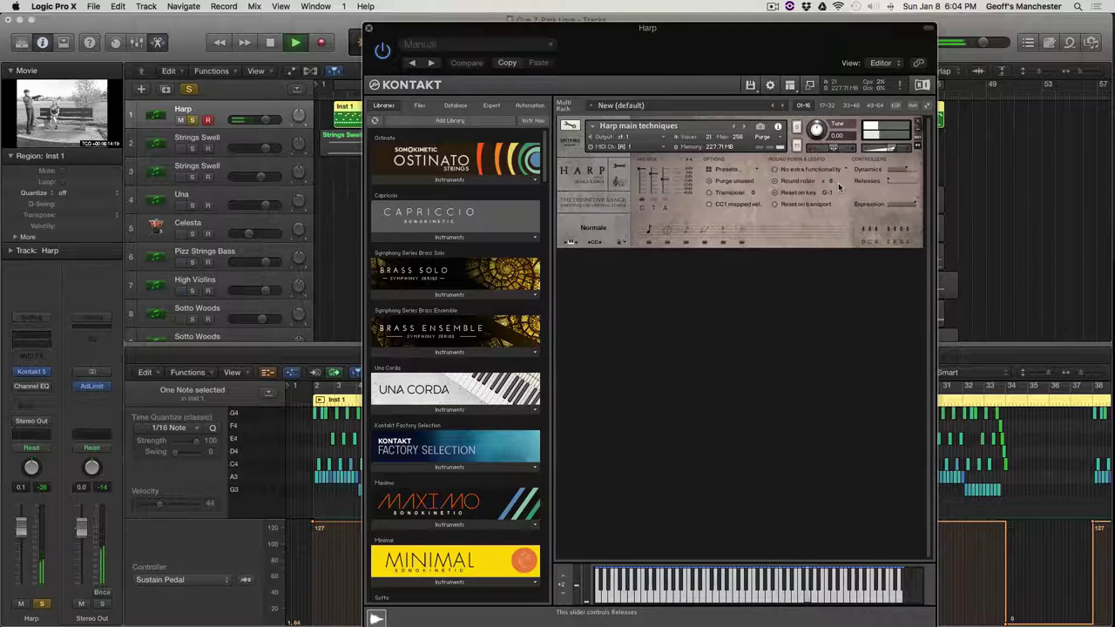
pyautogui.press('space')
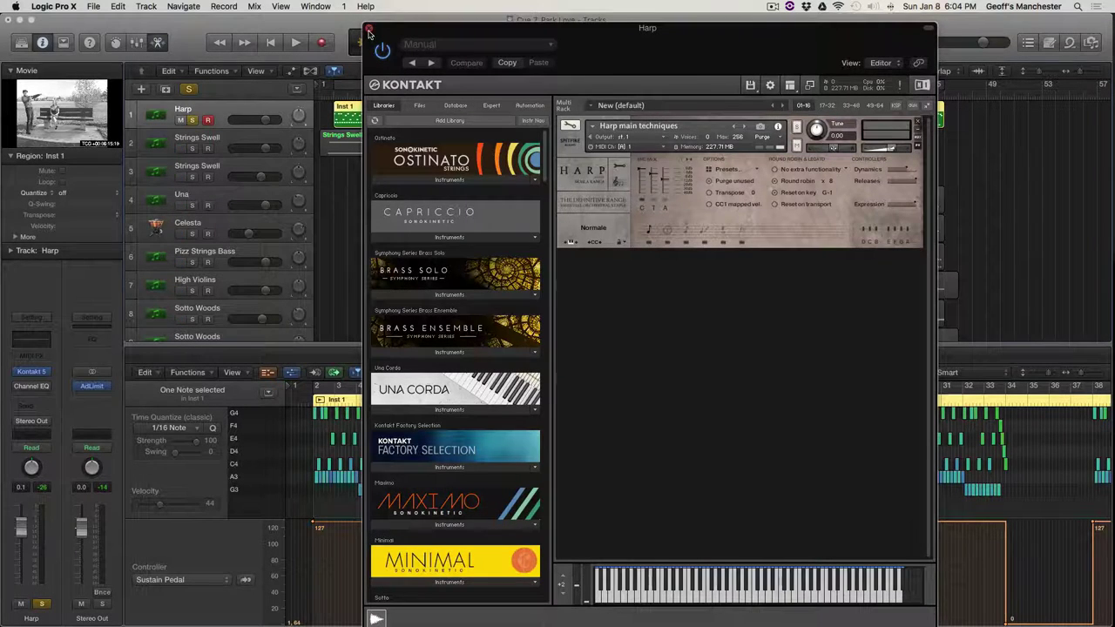
pyautogui.click(369, 31)
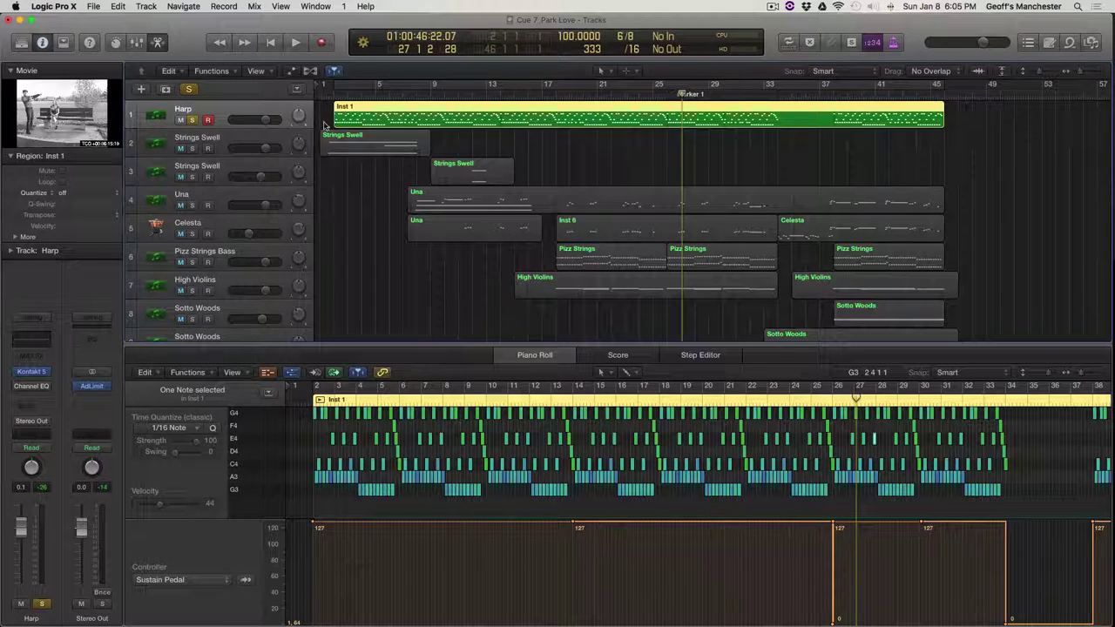
# Step: Solo the first Strings Swell track in place of the Harp and return the playhead to the start of the cue
pyautogui.click(262, 135)
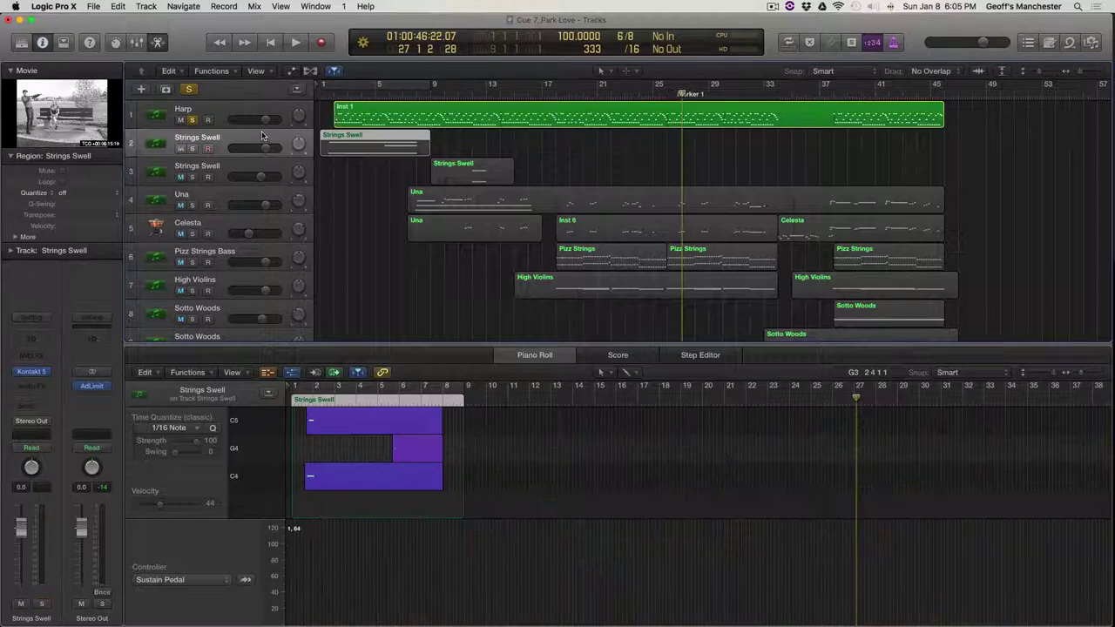
pyautogui.click(193, 148)
pyautogui.click(193, 120)
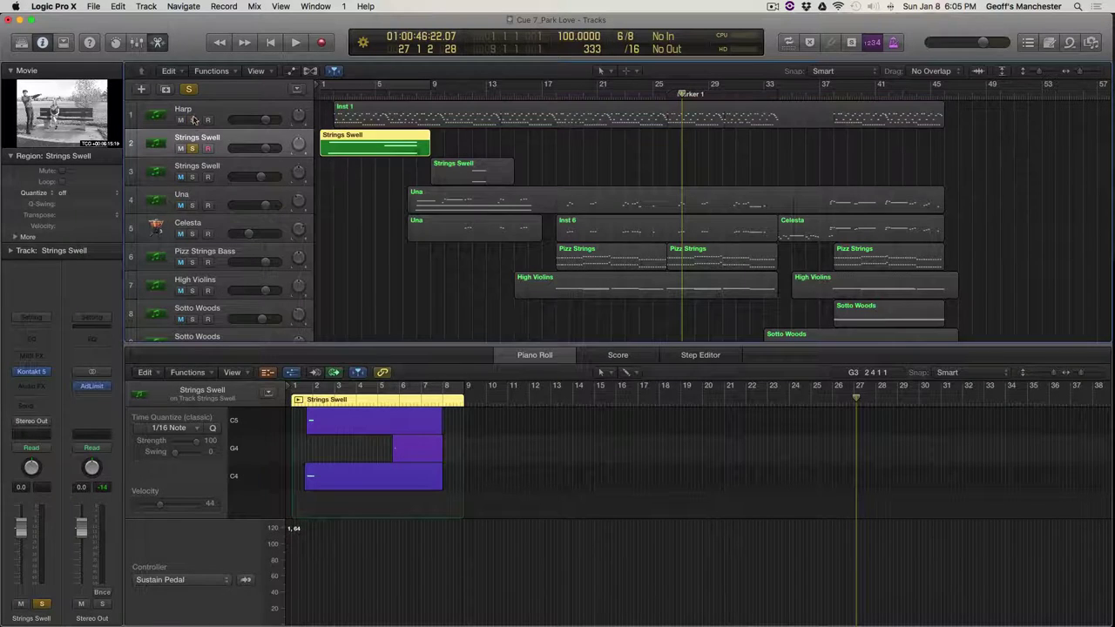
pyautogui.click(190, 91)
pyautogui.click(193, 148)
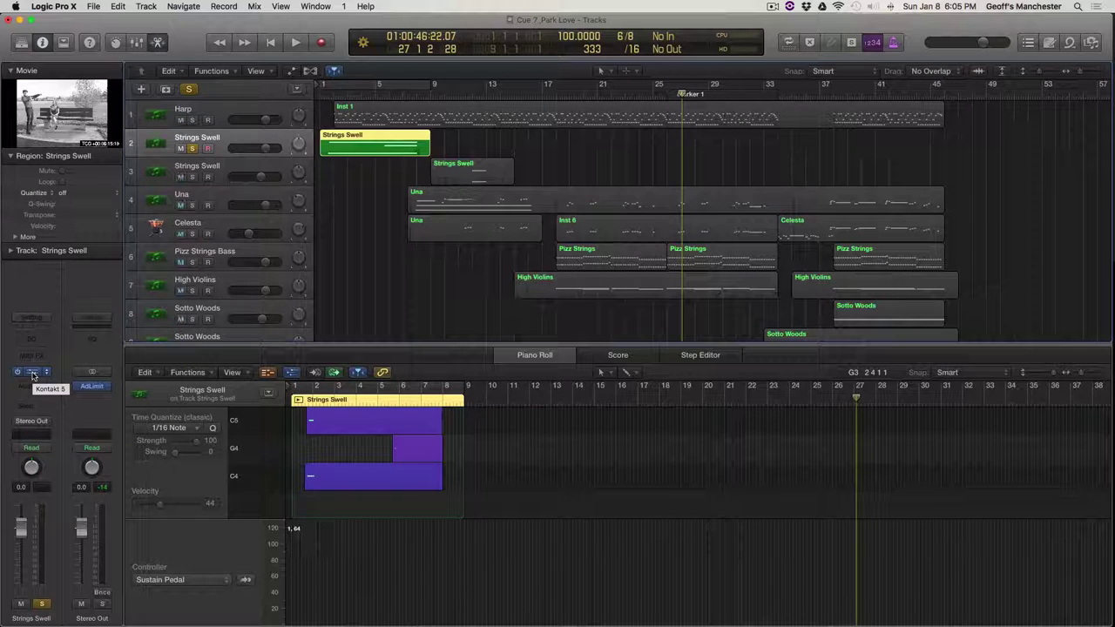
pyautogui.press('Return')
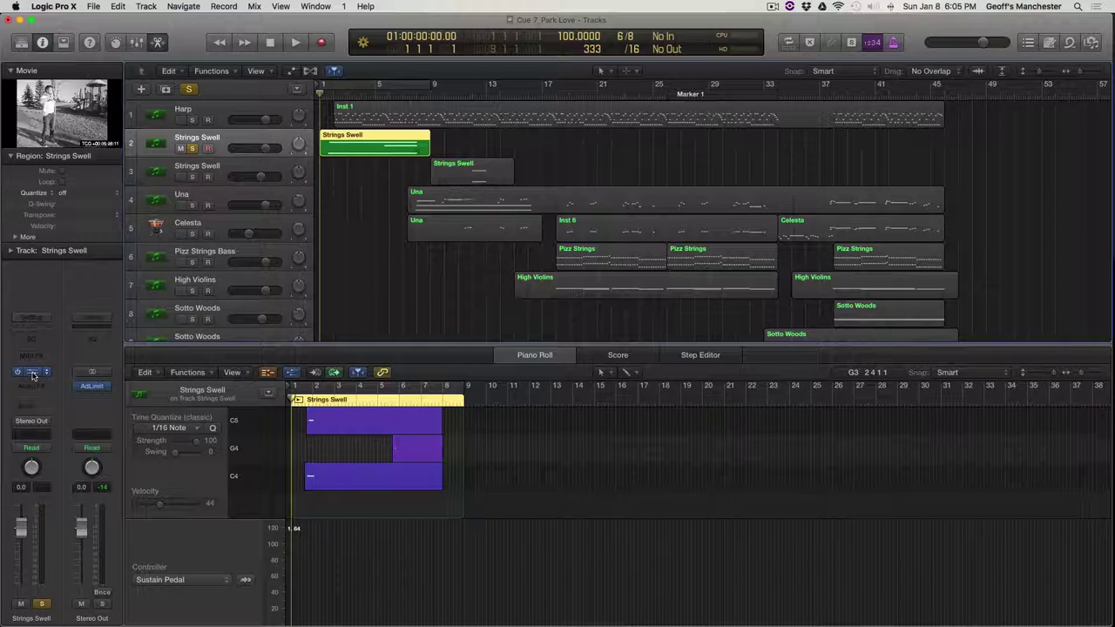
# Step: Open the first Strings Swell track's Kontakt instrument, place it clear of the track list, and play its region through to bar 9
pyautogui.click(33, 374)
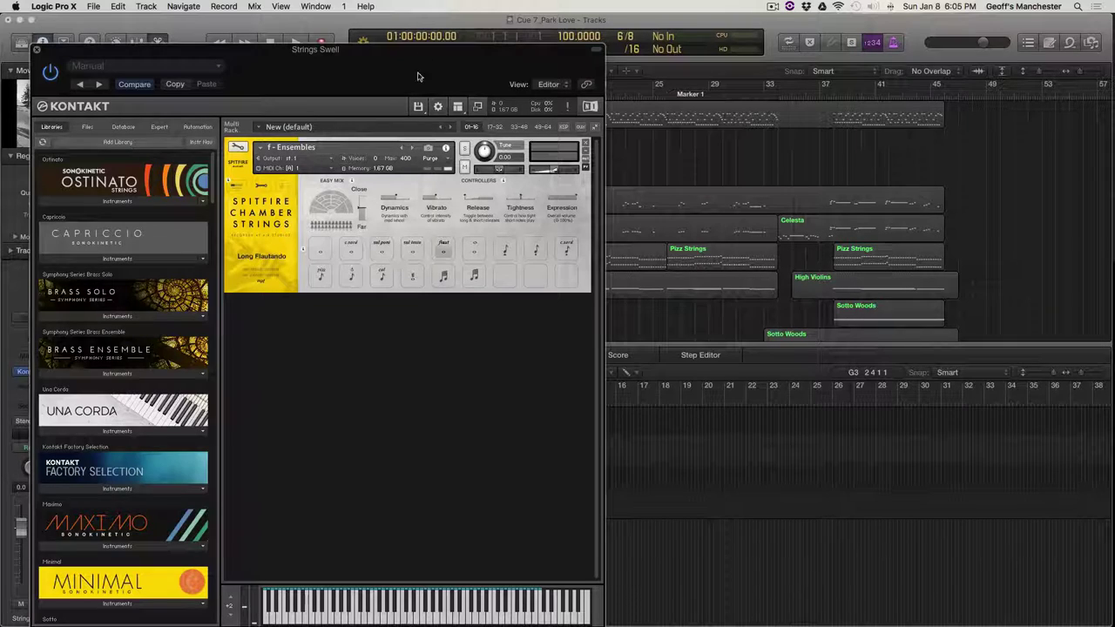
pyautogui.moveTo(417, 76); pyautogui.dragTo(811, 51)
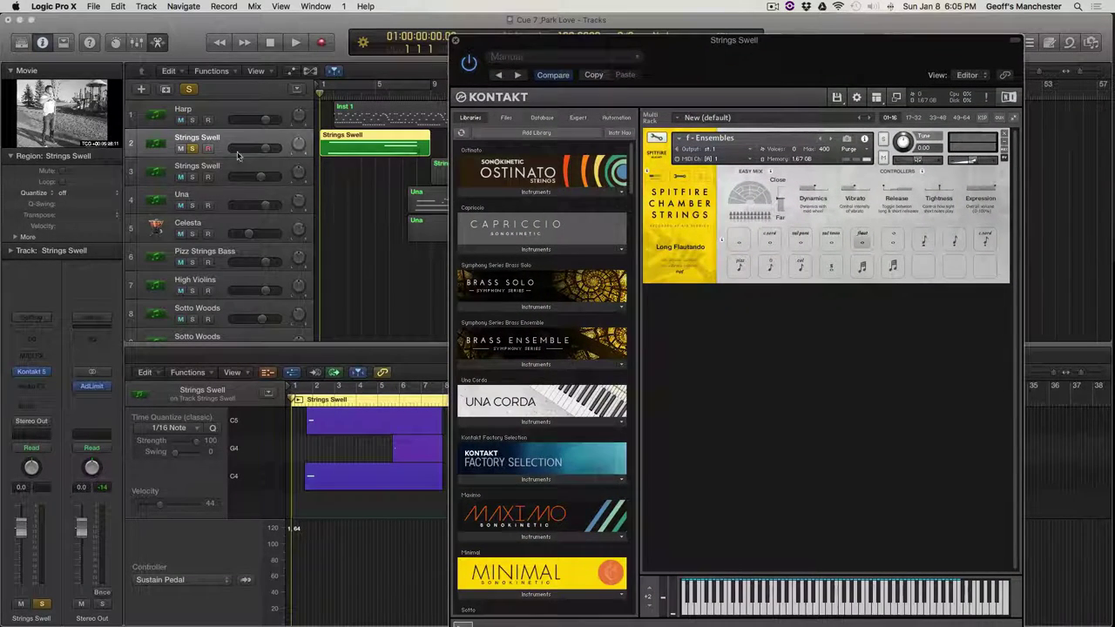
pyautogui.press('space')
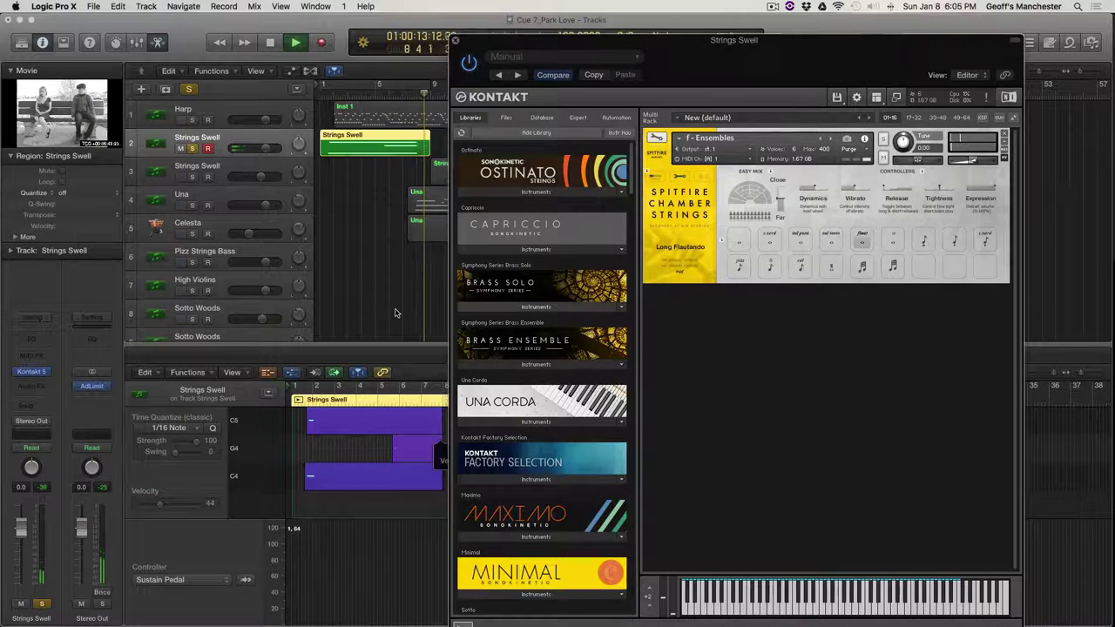
pyautogui.press('space')
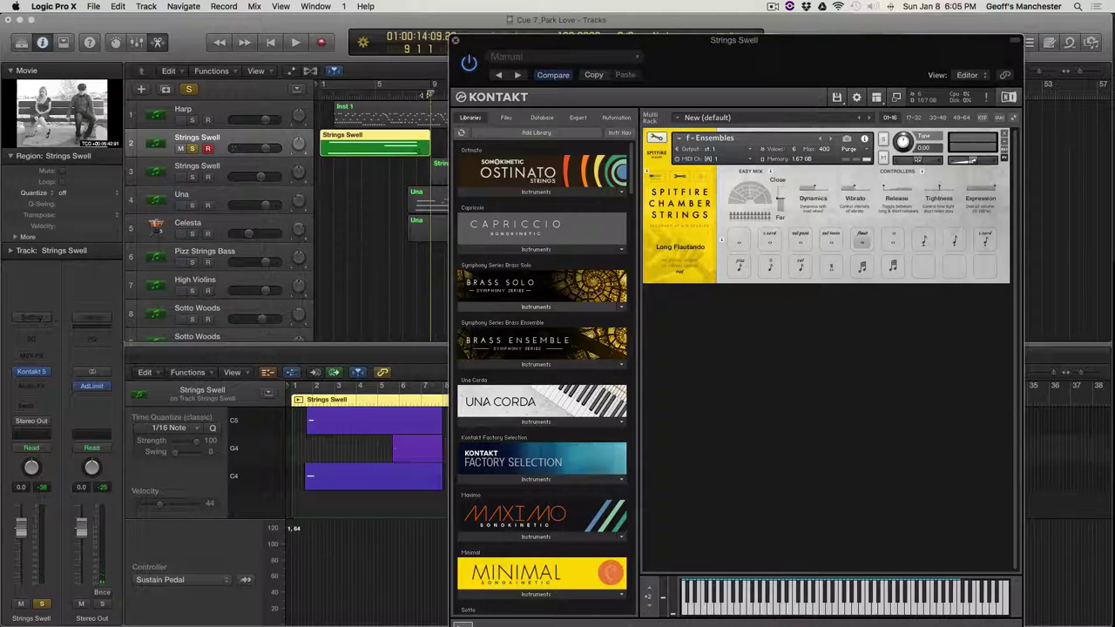
# Step: Return the playhead to bar 1, close Kontakt, and show the Strings Swell region's Note Velocity and #09 LSB controller data
pyautogui.click(322, 85)
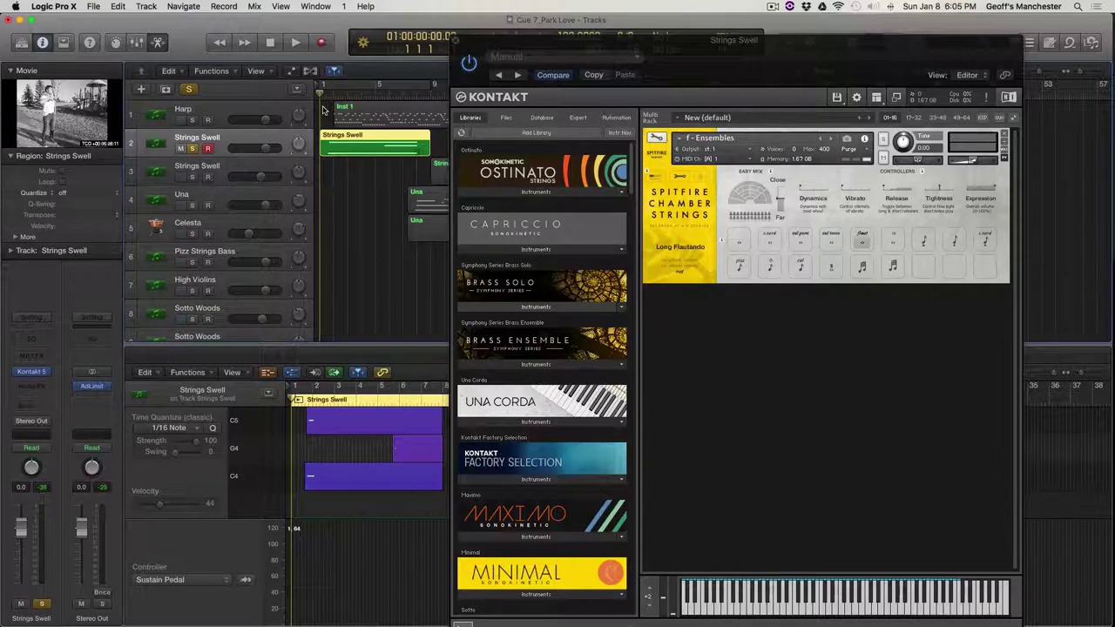
pyautogui.click(735, 218)
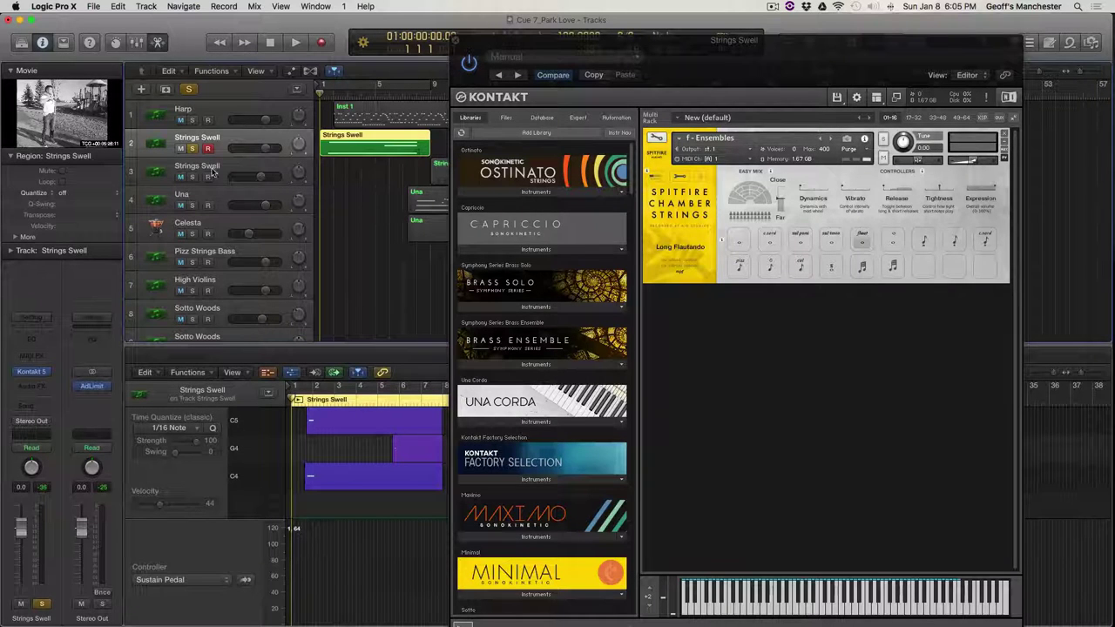
pyautogui.click(244, 580)
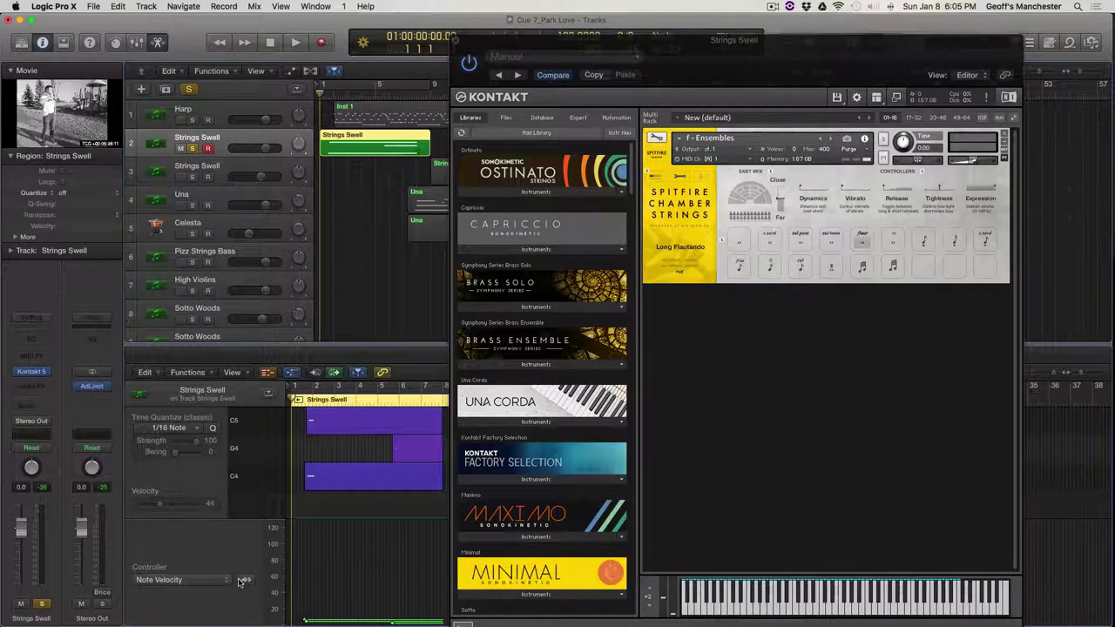
pyautogui.click(456, 41)
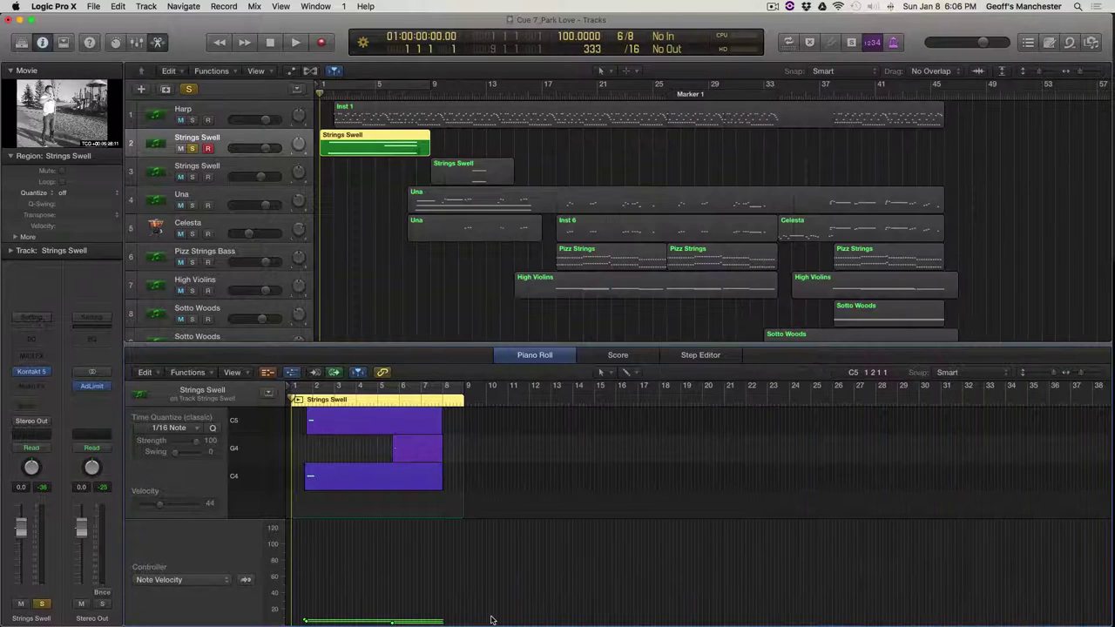
pyautogui.click(244, 580)
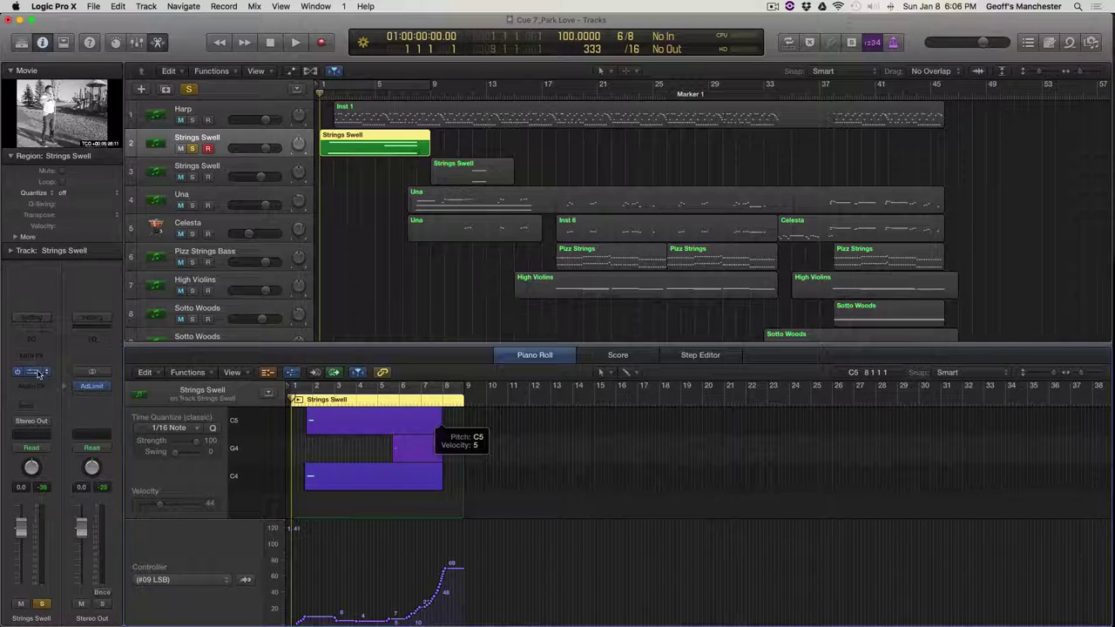
# Step: Play the Strings Swell with its Kontakt instrument open, adjust the Easy Mix Close/Far slider, and close the instrument
pyautogui.press('space')
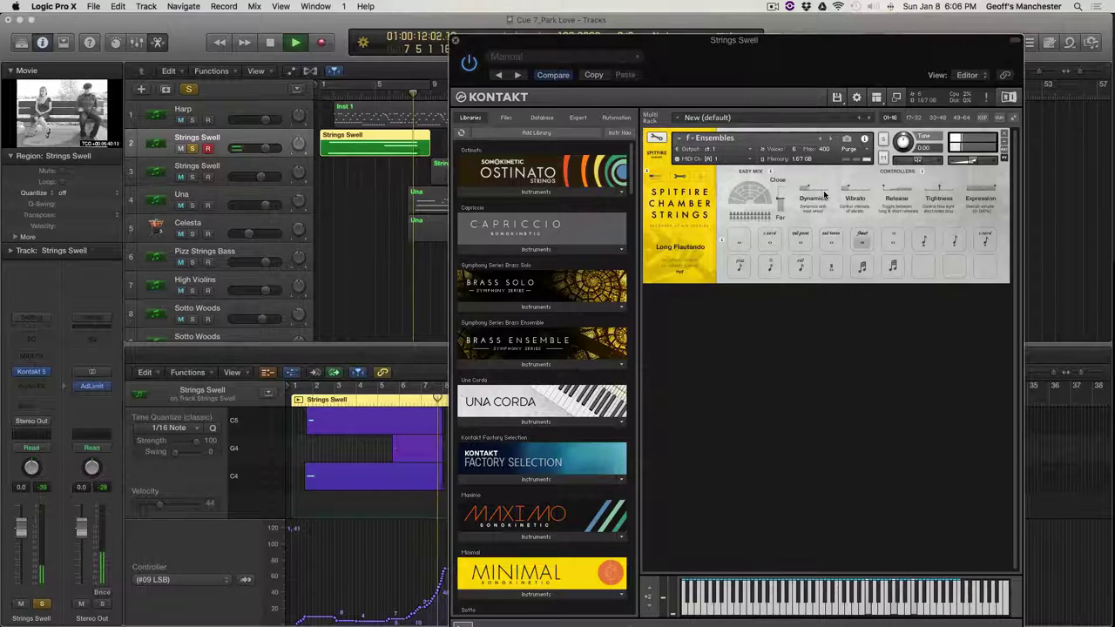
pyautogui.press('space')
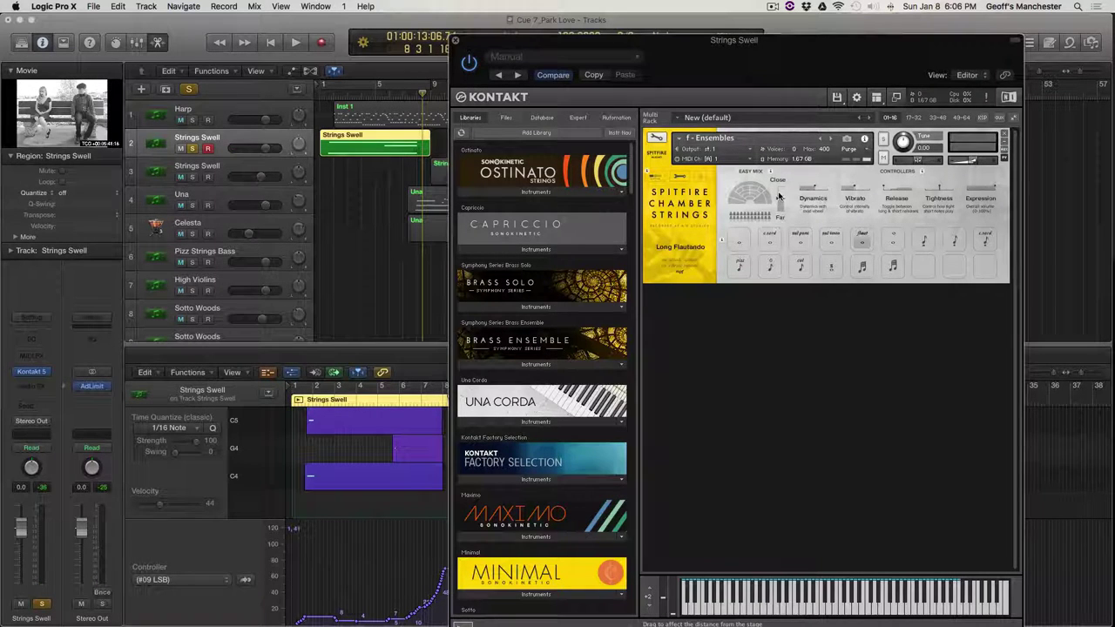
pyautogui.moveTo(779, 202)
pyautogui.mouseDown()
pyautogui.moveTo(777, 229)
pyautogui.moveTo(777, 172)
pyautogui.moveTo(773, 203)
pyautogui.mouseUp()
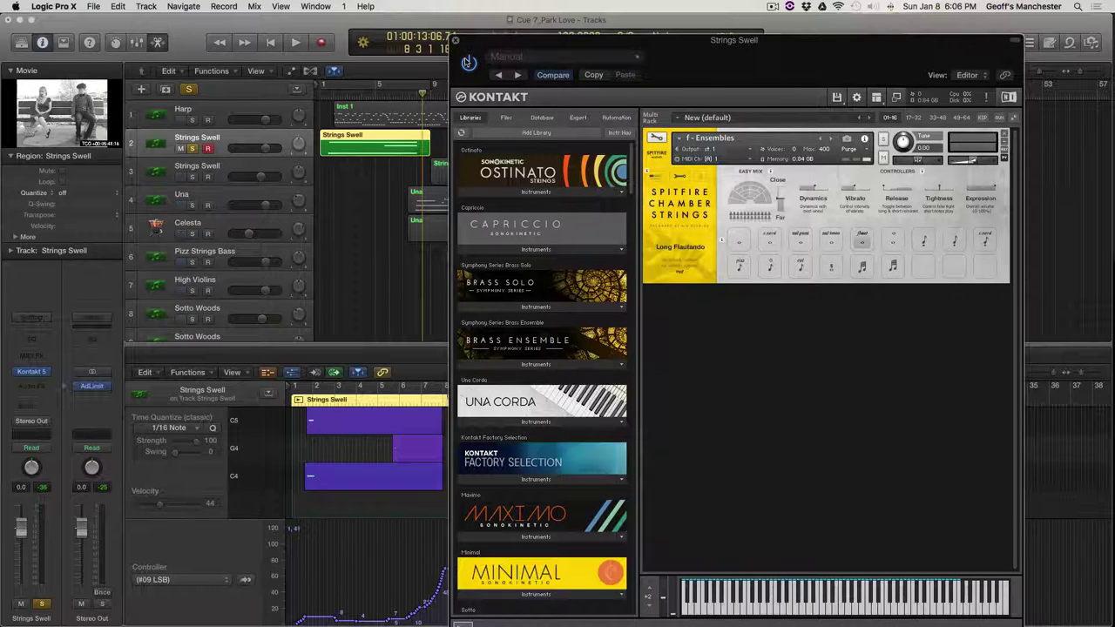
pyautogui.click(453, 40)
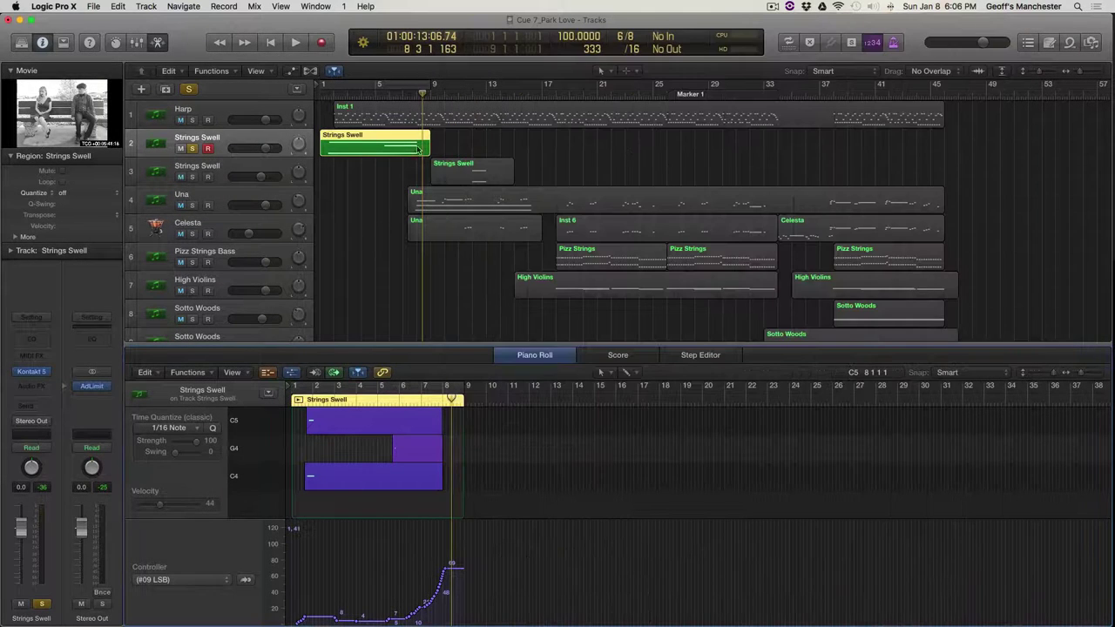
# Step: Return the playhead to bar 7, select the second Strings Swell track, and turn off solo on the first Strings Swell track
pyautogui.moveTo(423, 93); pyautogui.dragTo(401, 94)
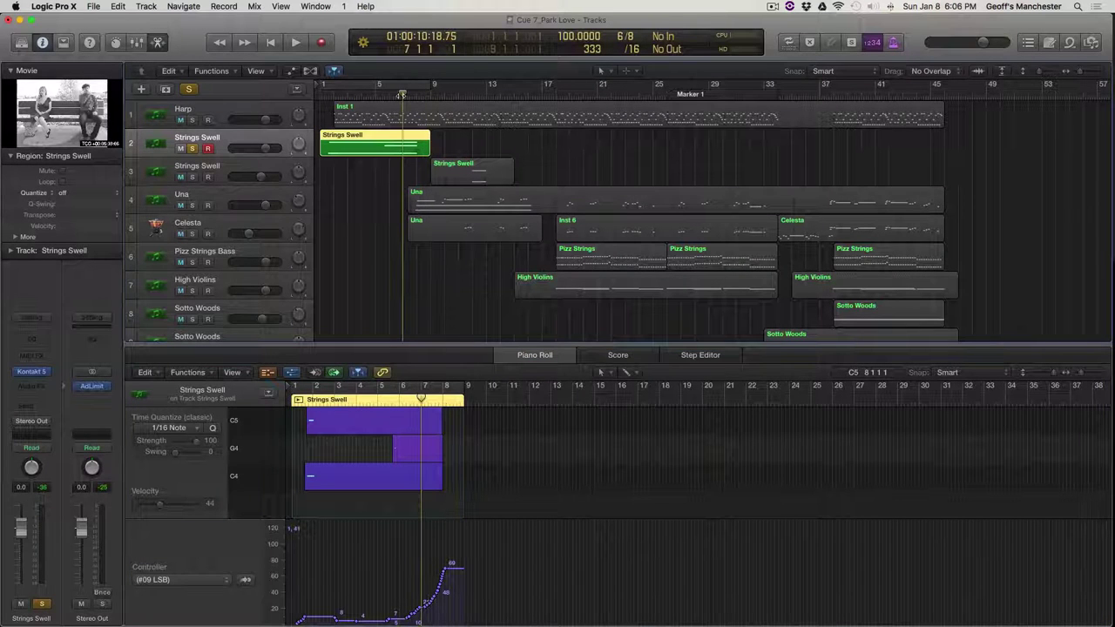
pyautogui.click(222, 202)
pyautogui.click(222, 228)
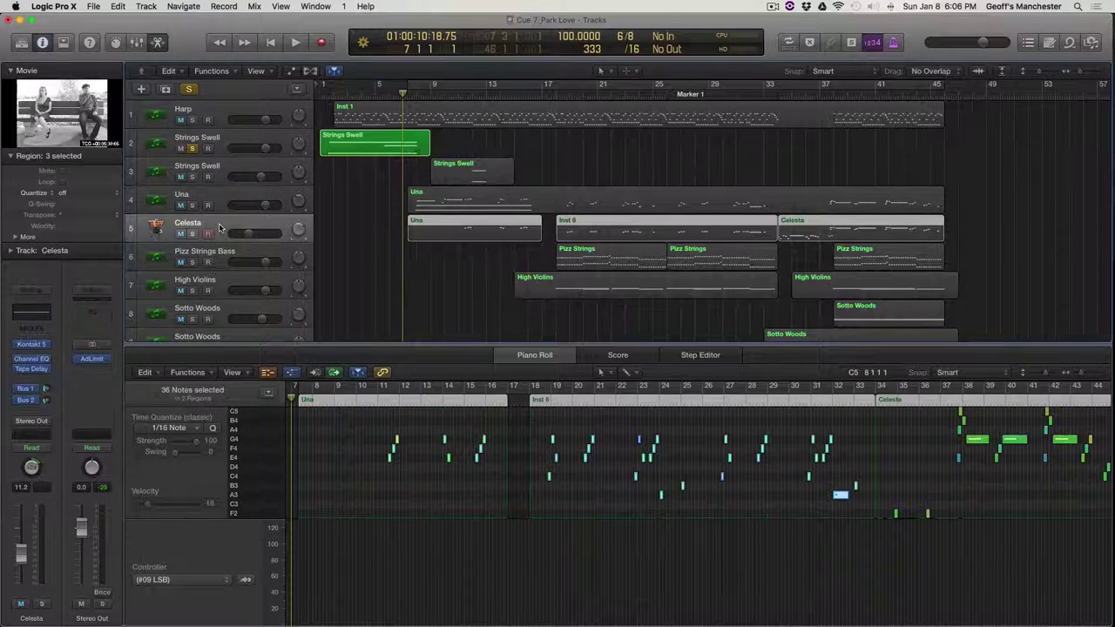
pyautogui.click(213, 198)
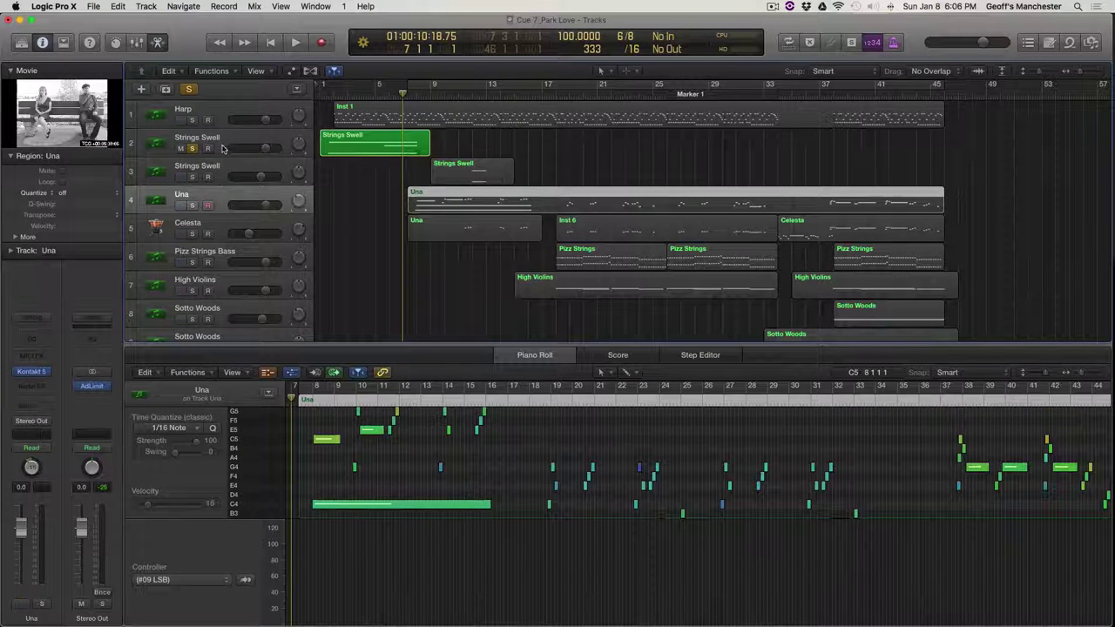
pyautogui.click(233, 172)
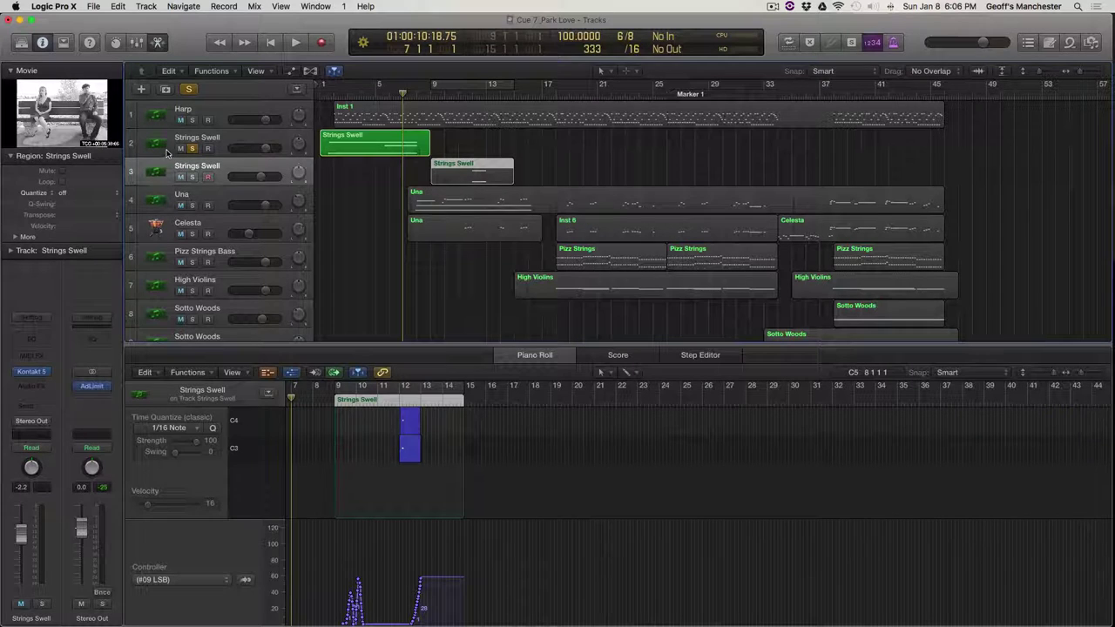
pyautogui.click(193, 148)
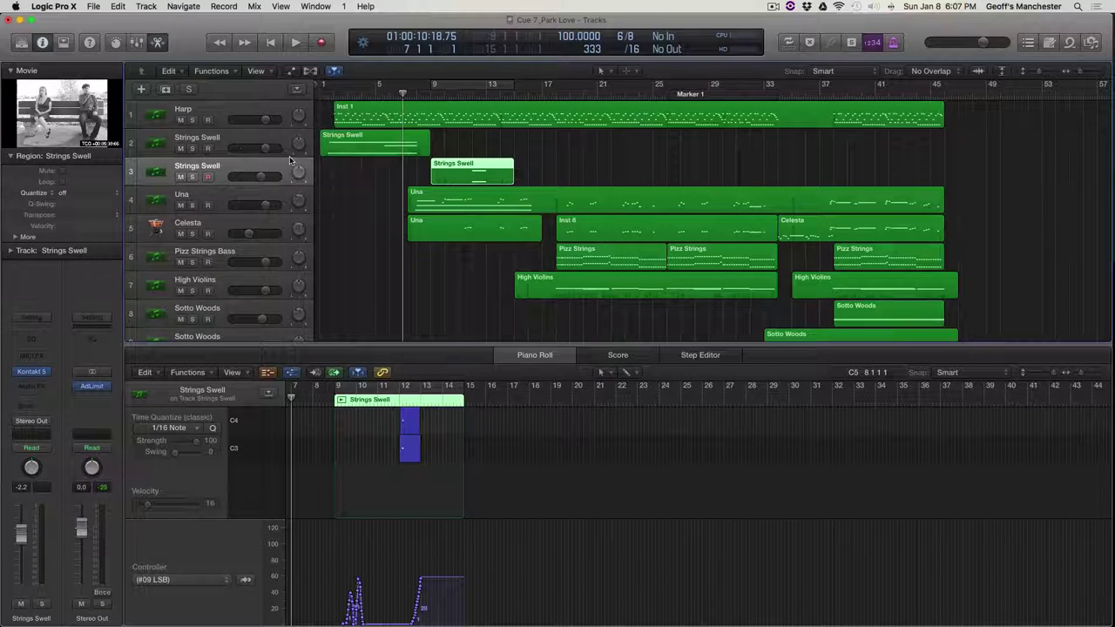
# Step: Solo the second Strings Swell track, play it from bar 8 into bar 13, and open its Kontakt instrument clear of the track list
pyautogui.click(193, 176)
pyautogui.moveTo(387, 90); pyautogui.dragTo(425, 93)
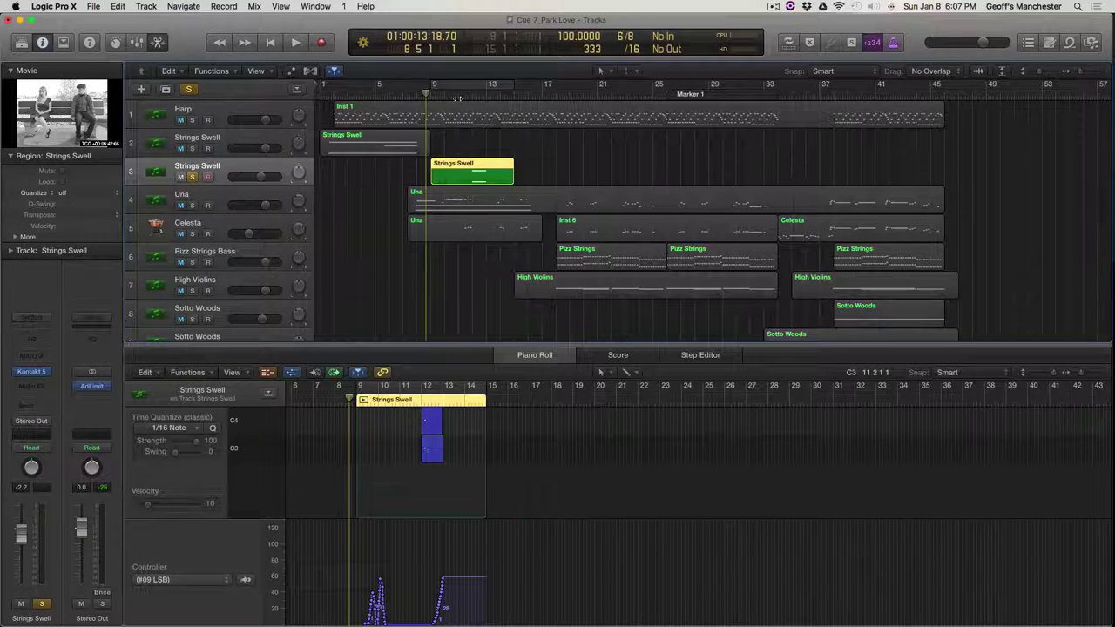
pyautogui.press('space')
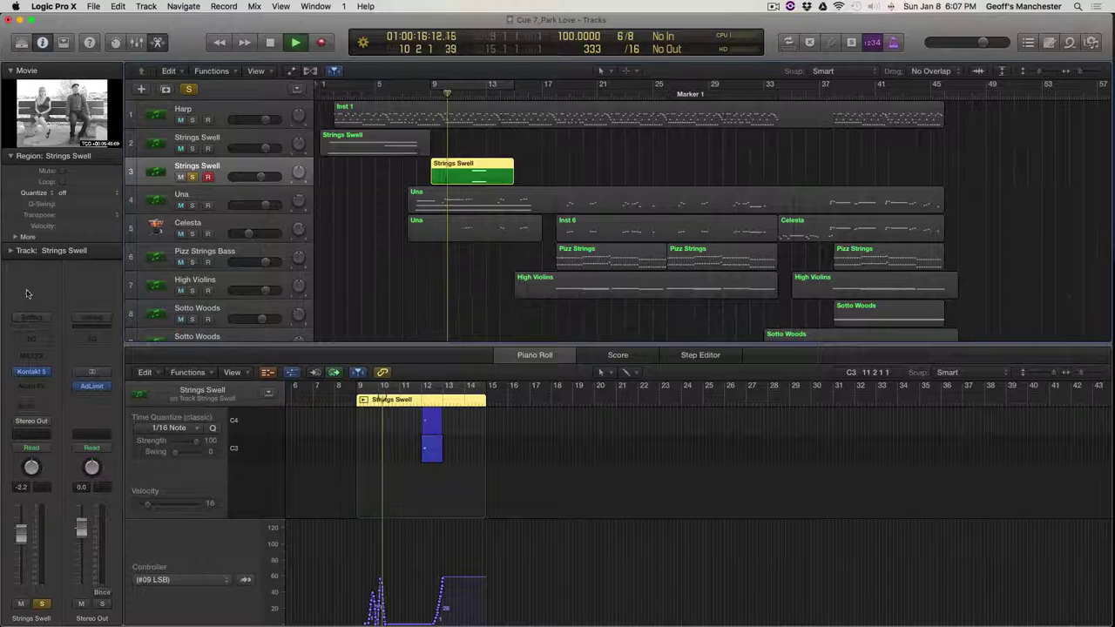
pyautogui.click(32, 373)
pyautogui.moveTo(300, 70); pyautogui.dragTo(770, 84)
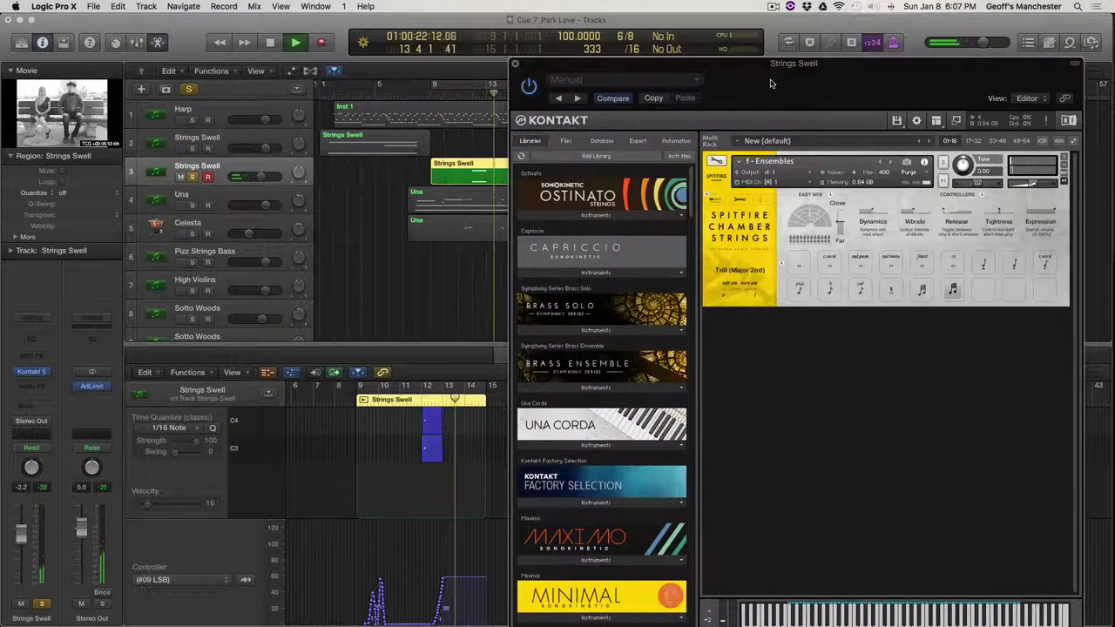
pyautogui.press('space')
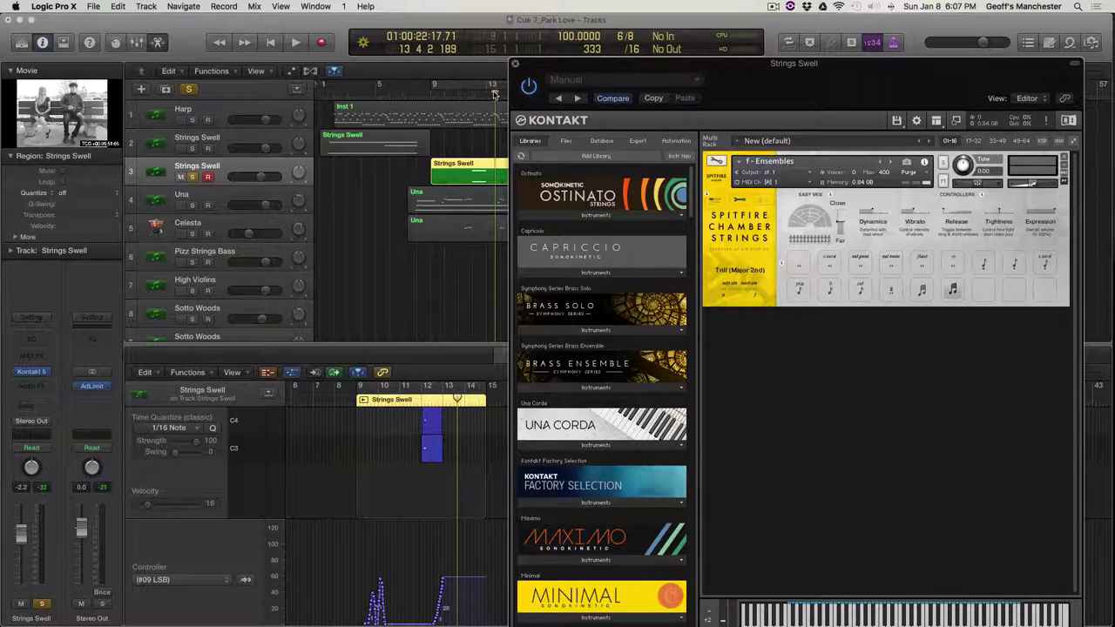
# Step: Replay the second Strings Swell region from its start at bar 9 into bar 13 with Kontakt open
pyautogui.click(430, 84)
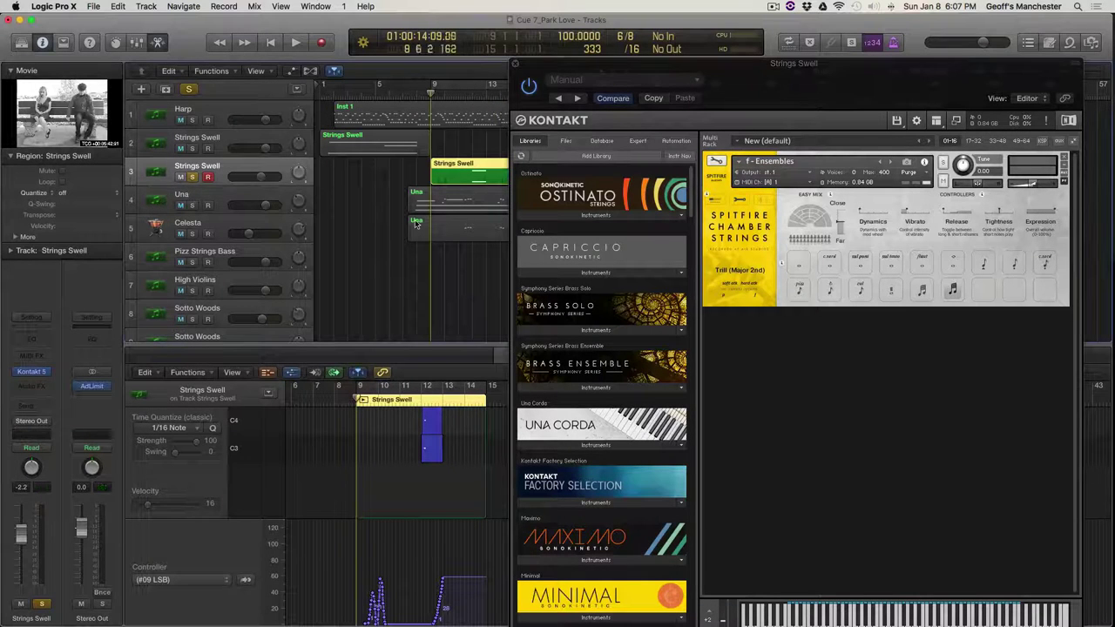
pyautogui.press('space')
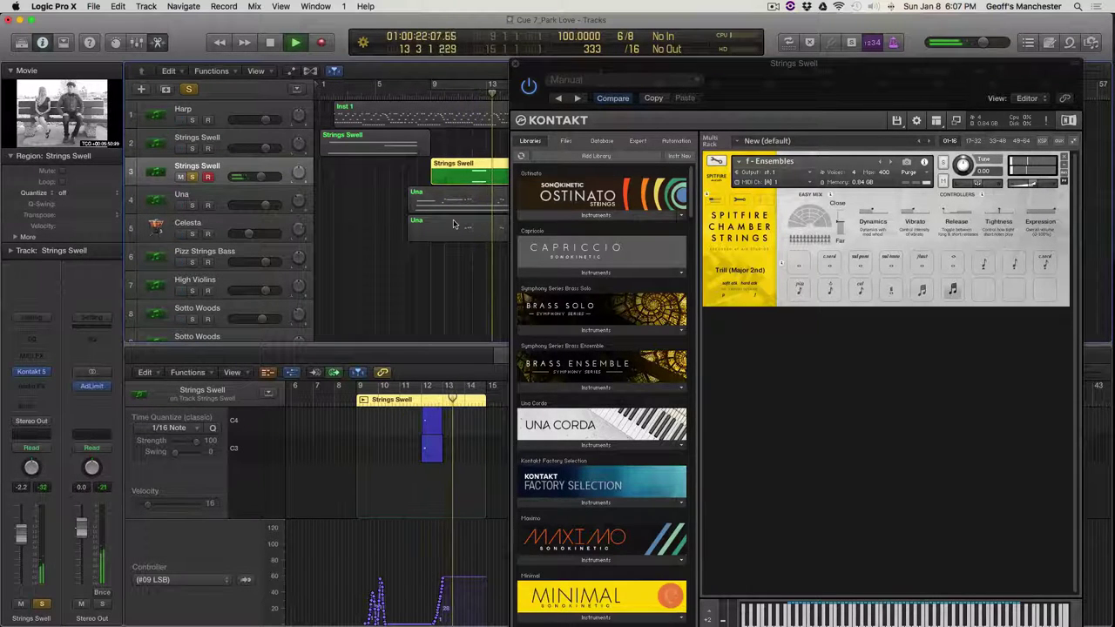
pyautogui.press('space')
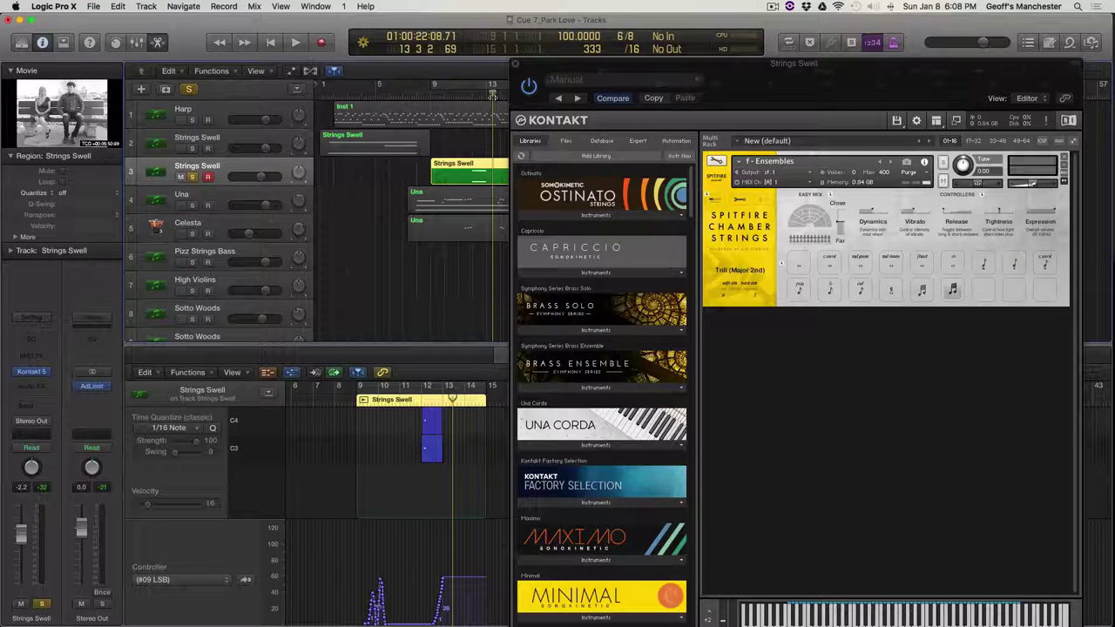
# Step: Rewind the playhead to bar 8 and close the second Strings Swell track's Kontakt instrument
pyautogui.press(',')
pyautogui.press(',')
pyautogui.press(',')
pyautogui.press(',')
pyautogui.press(',')
pyautogui.press(',')
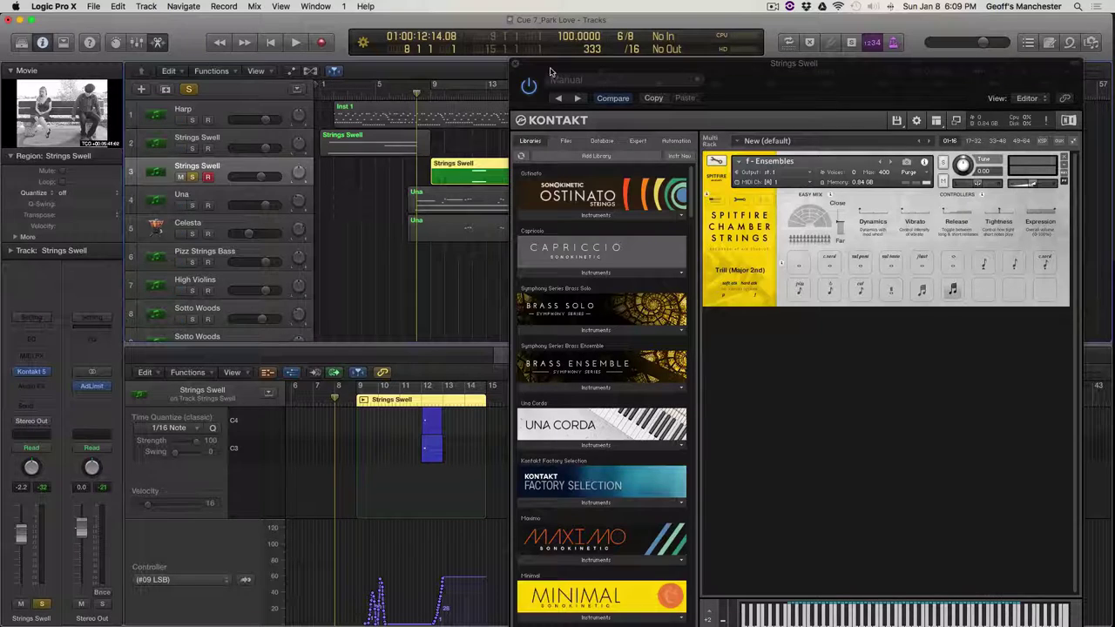
pyautogui.click(516, 67)
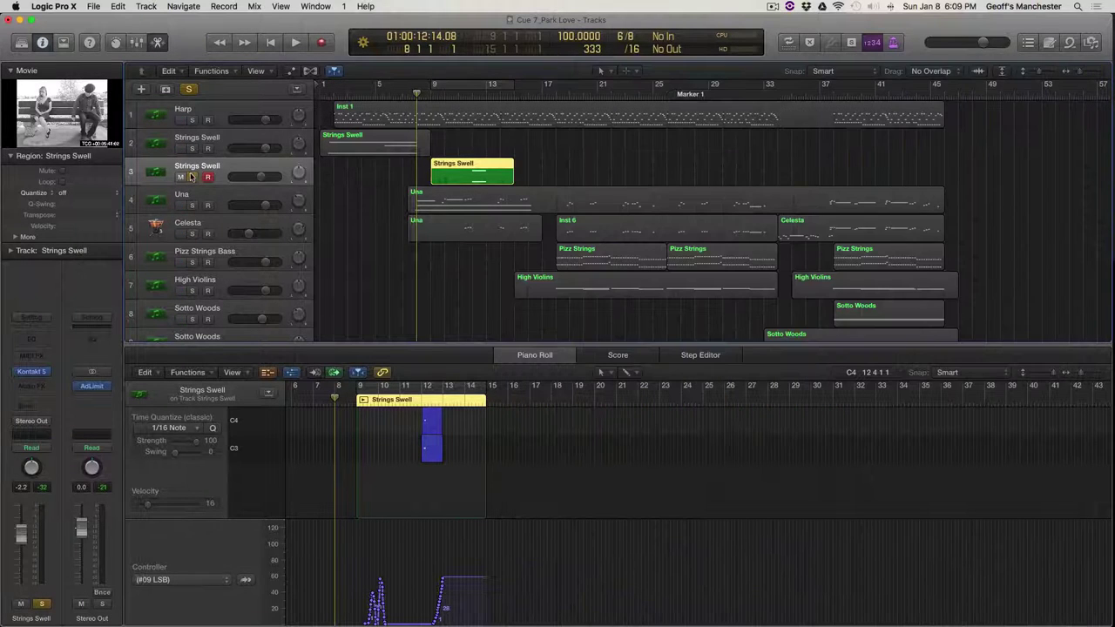
# Step: Switch solo from the second Strings Swell track to the Una track and play the Una region from bar 7
pyautogui.click(191, 177)
pyautogui.press('space')
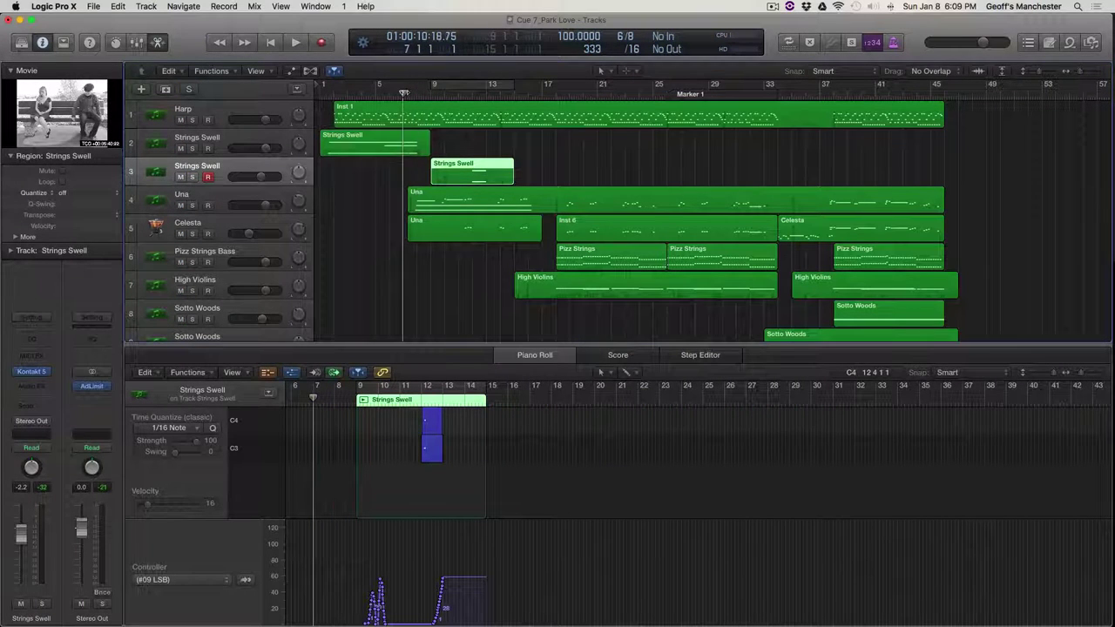
pyautogui.click(234, 196)
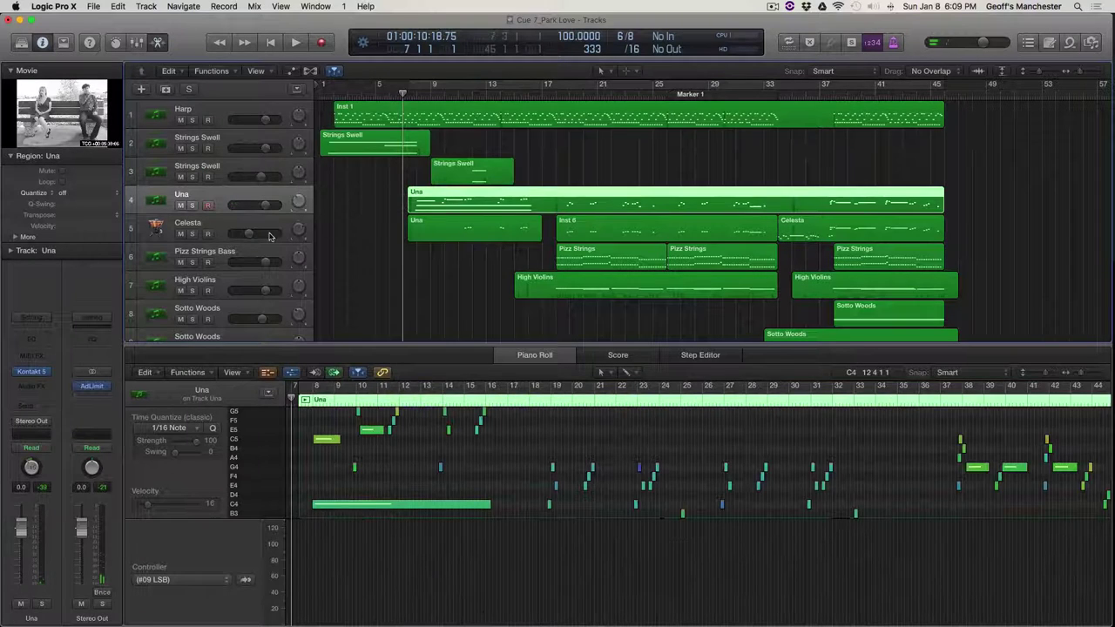
pyautogui.click(193, 206)
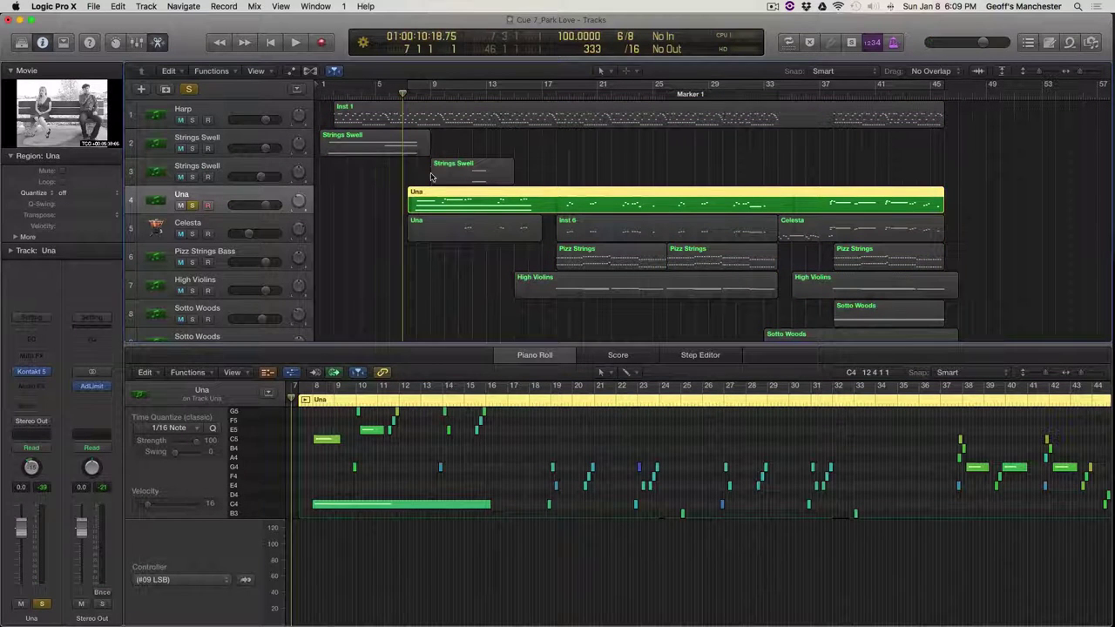
pyautogui.press('space')
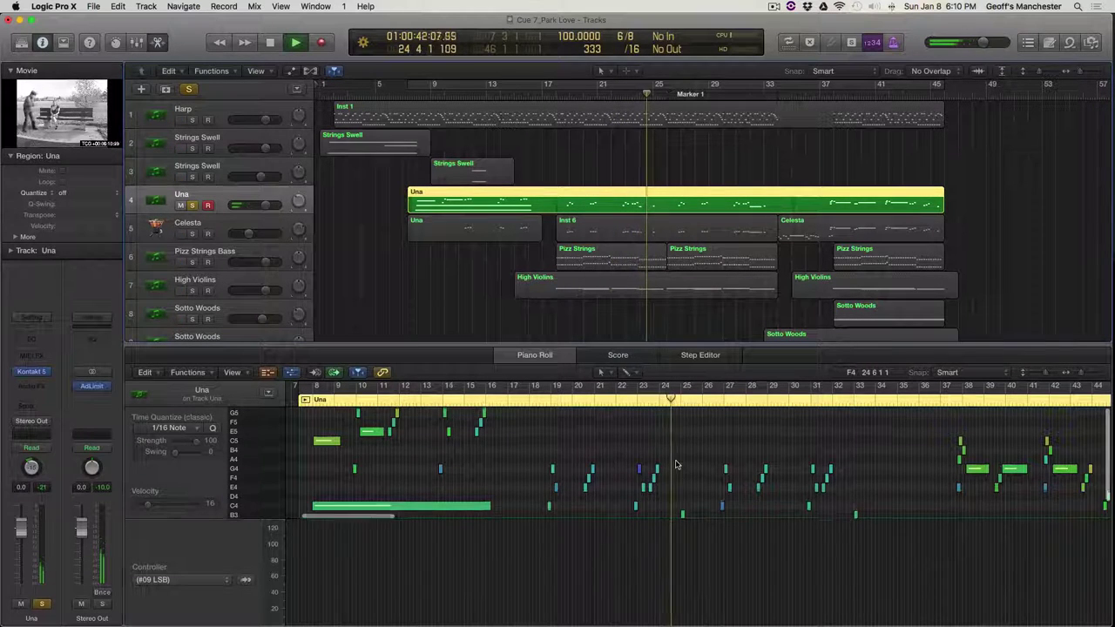
# Step: Examine the Una region's notes during playback, show its Sustain Pedal controller data, and stop playback
pyautogui.scroll(-1, 676, 464)
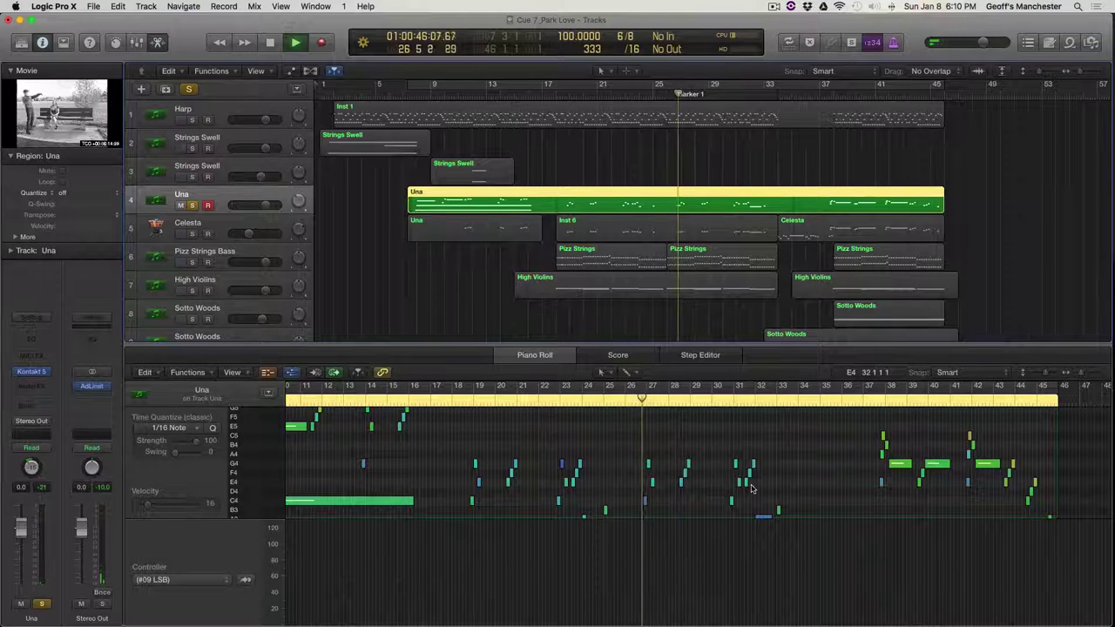
pyautogui.scroll(5, 667, 486)
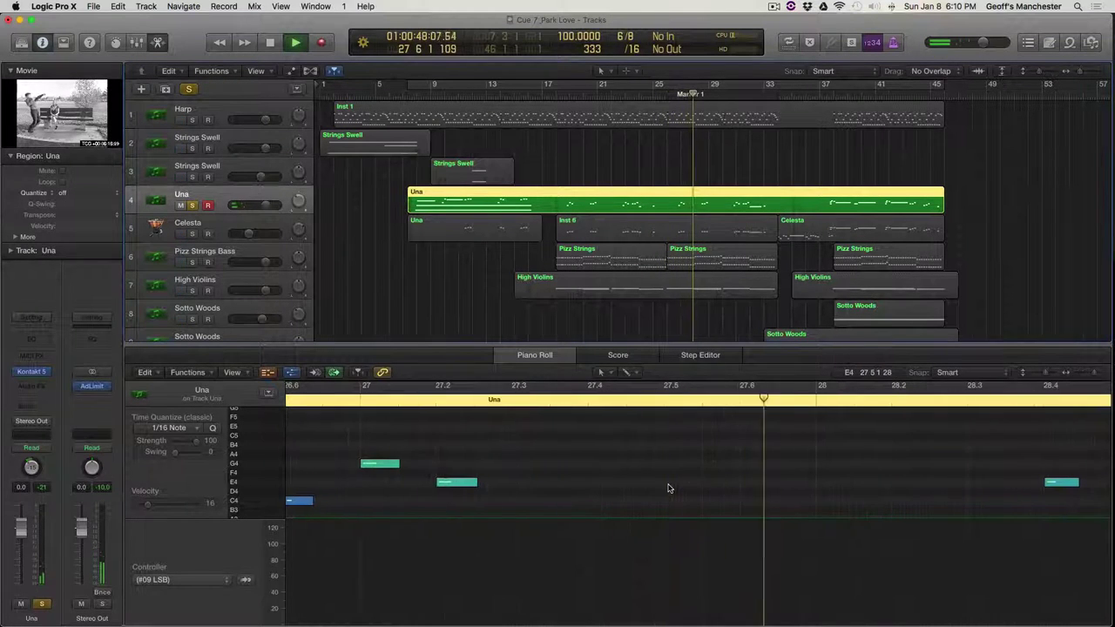
pyautogui.scroll(-6, 668, 487)
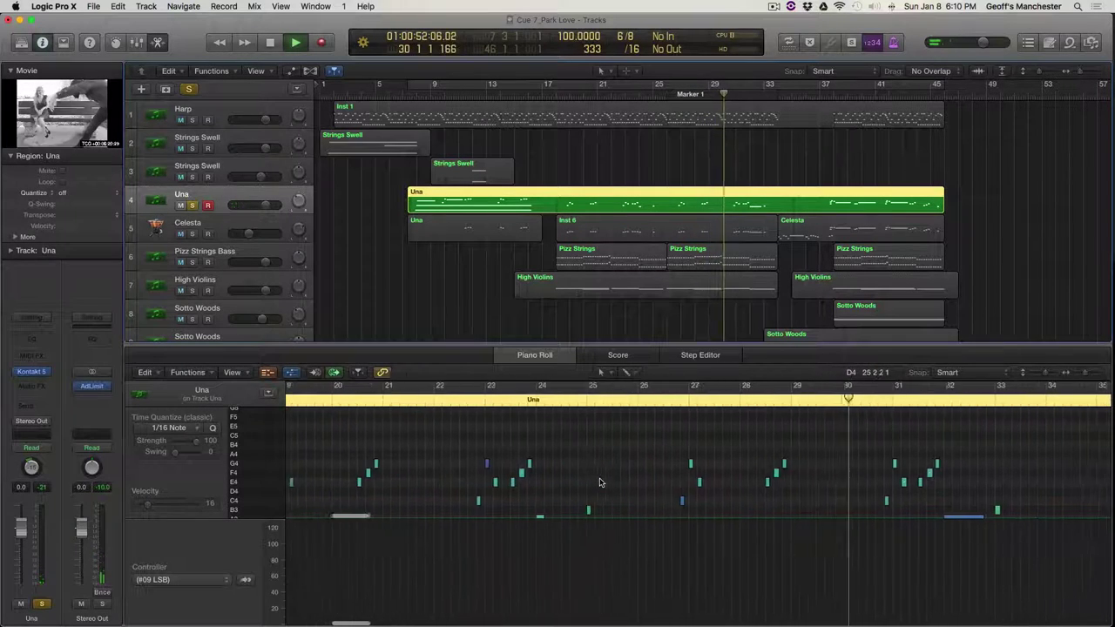
pyautogui.scroll(-5, 600, 484)
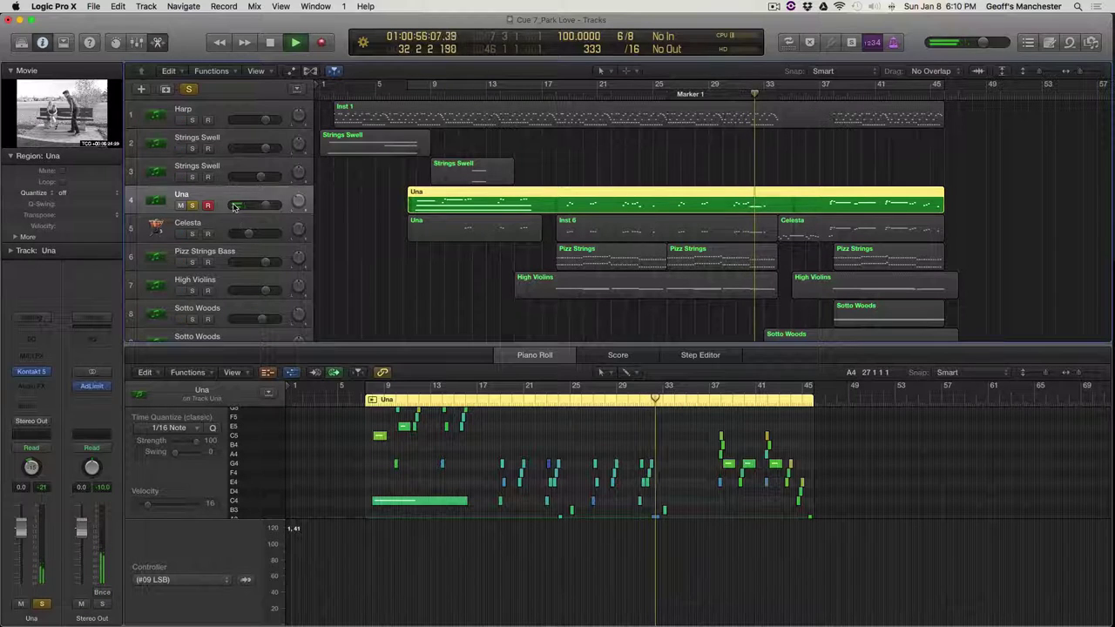
pyautogui.click(246, 580)
pyautogui.press('space')
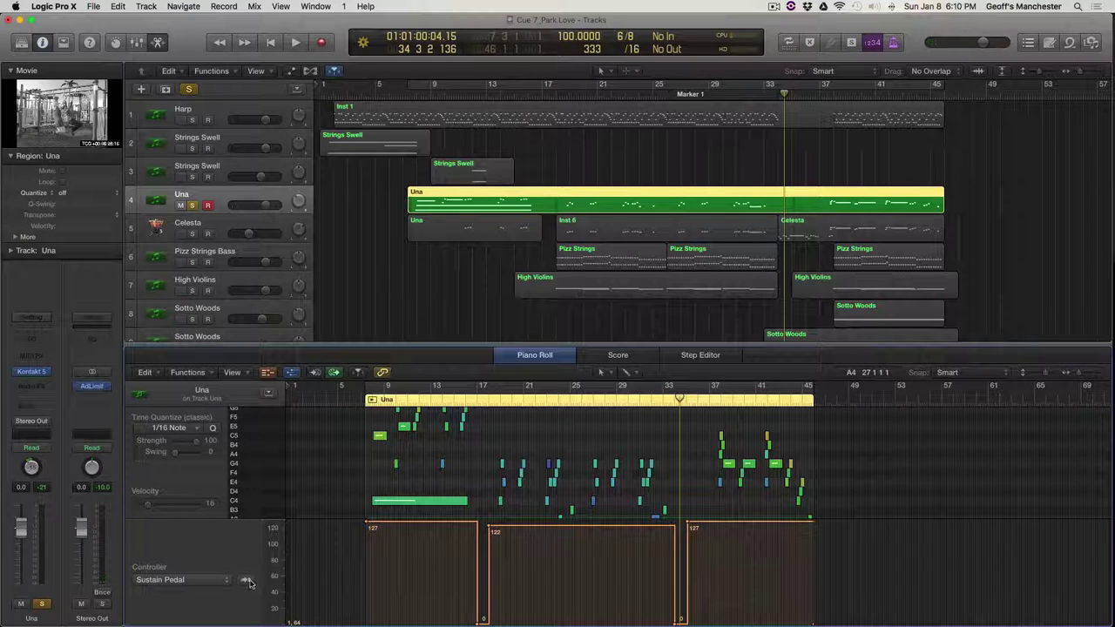
# Step: Return the playhead to bar 7 and replay the opening of the Una region with the arrangement zoomed in on it
pyautogui.moveTo(784, 93); pyautogui.dragTo(403, 94)
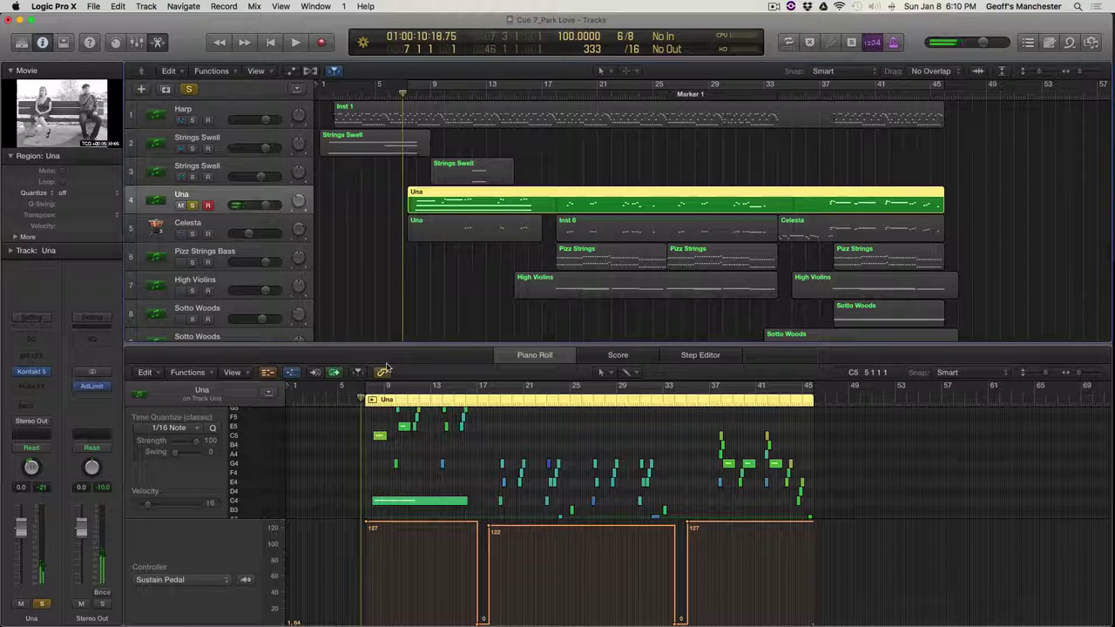
pyautogui.scroll(10, 399, 242)
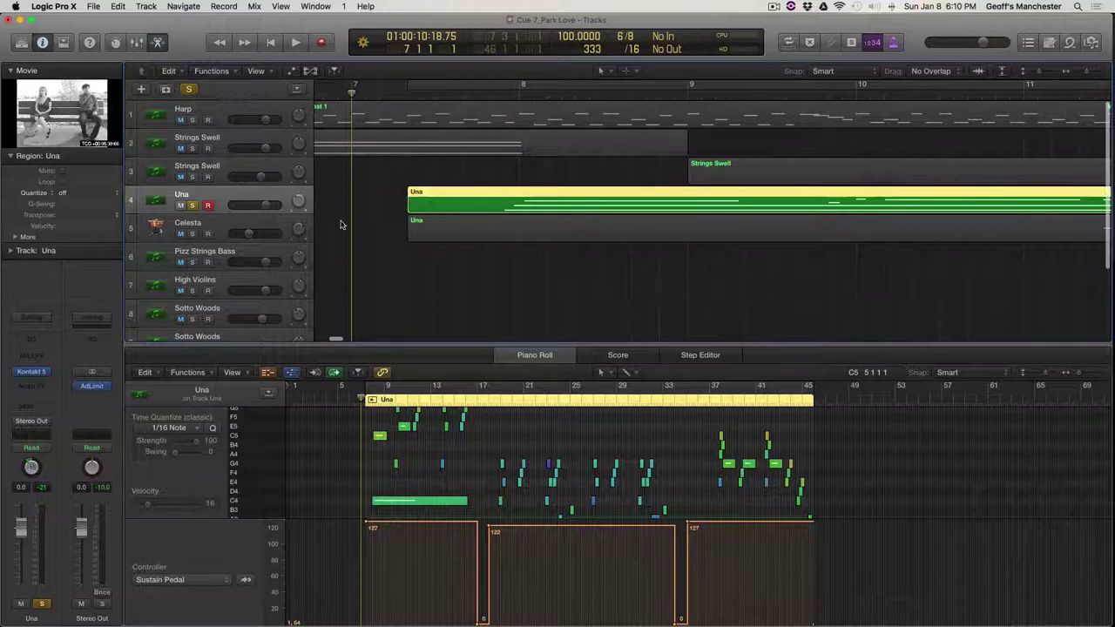
pyautogui.press('space')
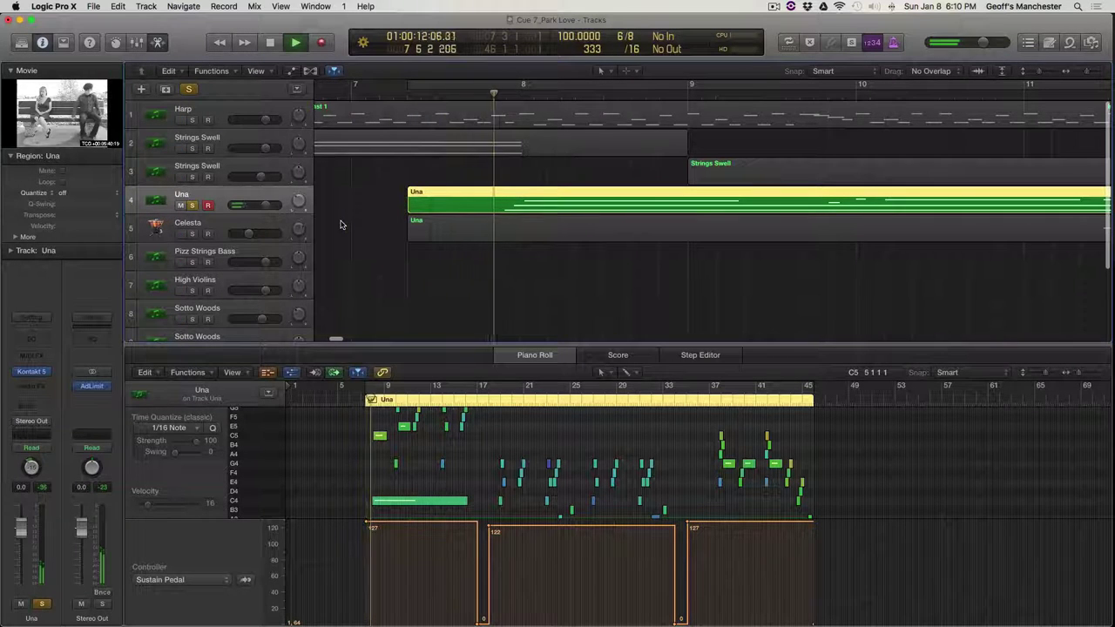
pyautogui.press('space')
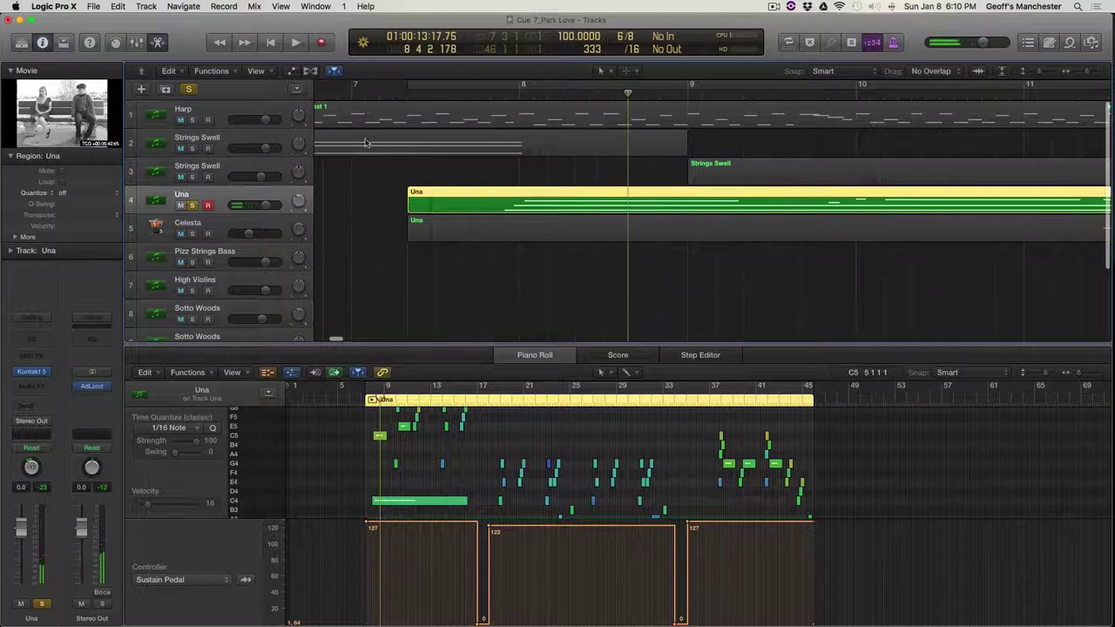
pyautogui.press('space')
pyautogui.click(361, 84)
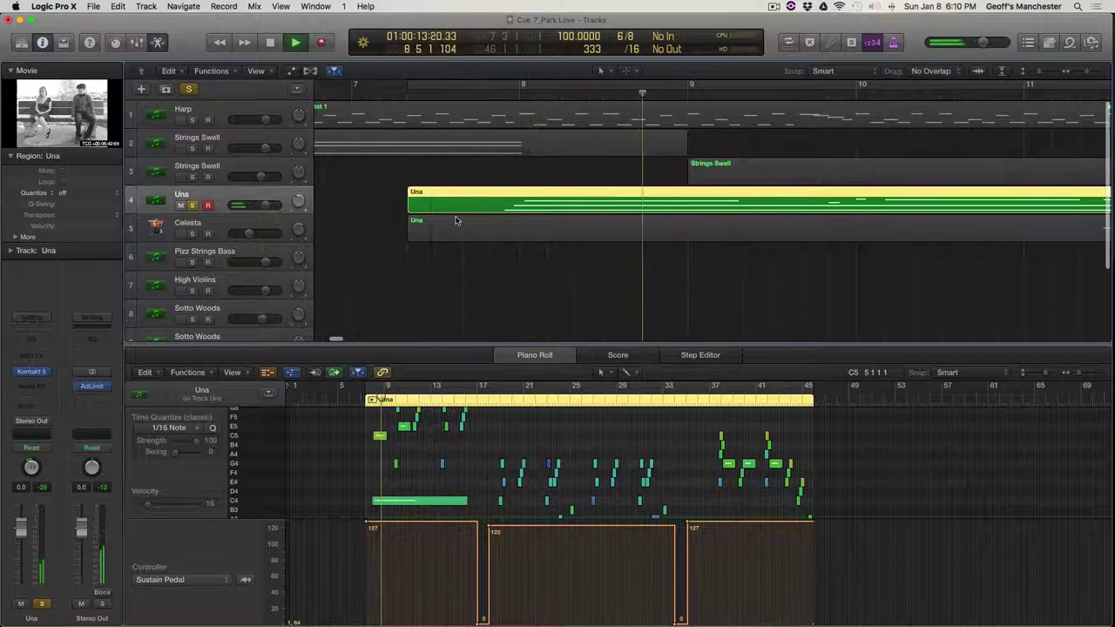
pyautogui.scroll(-6, 455, 220)
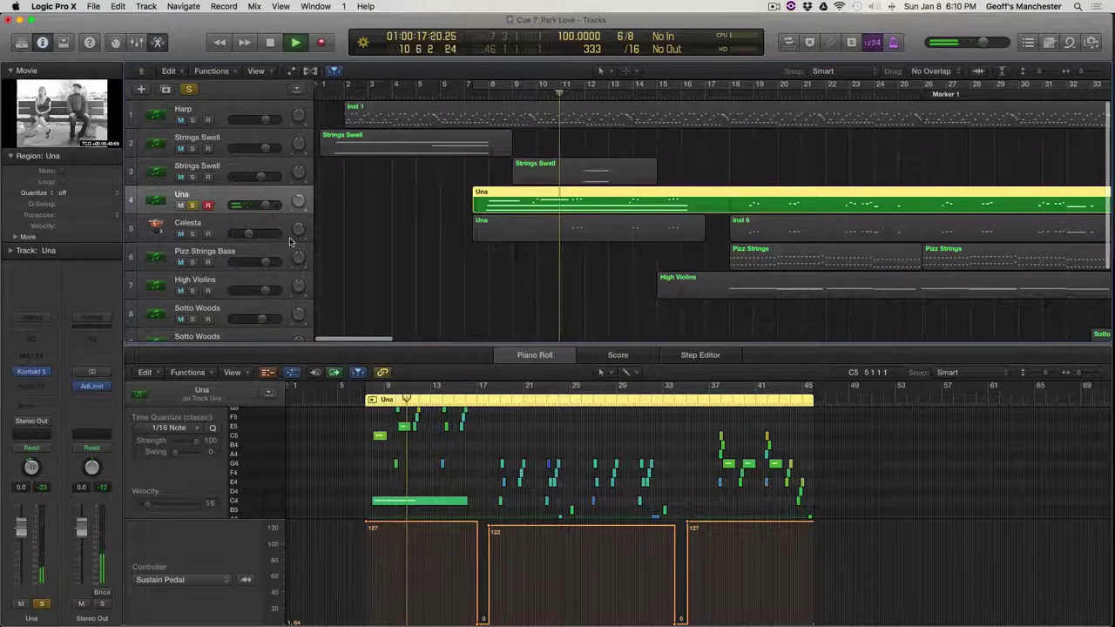
# Step: Open the Una track's Una Corda Felt instrument, view its Response, Finish and Workbench pages, and close it
pyautogui.moveTo(253, 209)
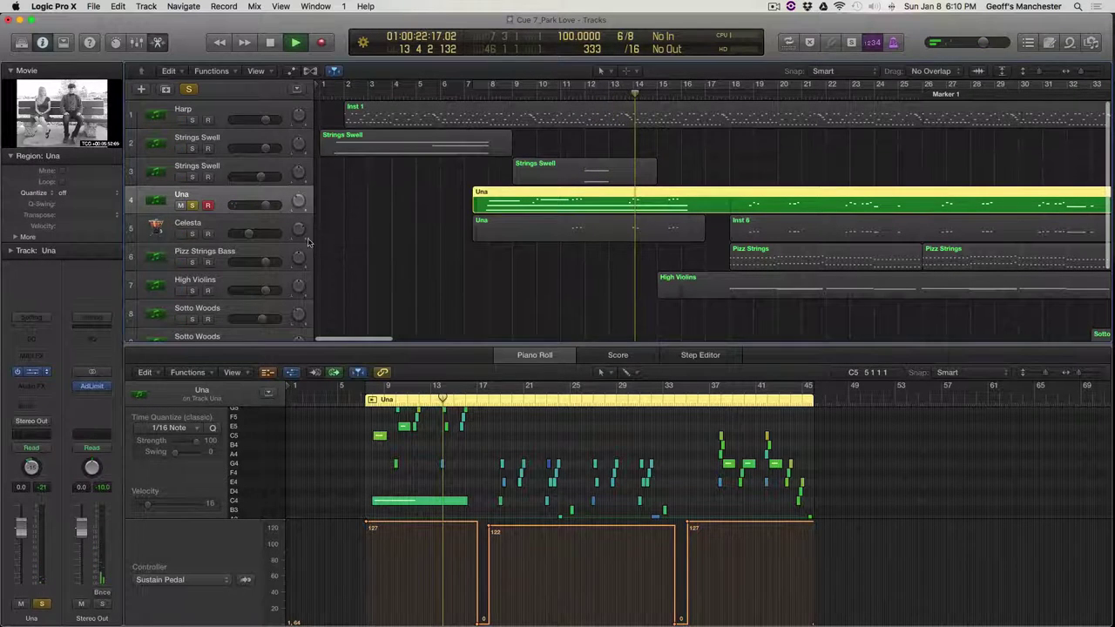
pyautogui.click(31, 371)
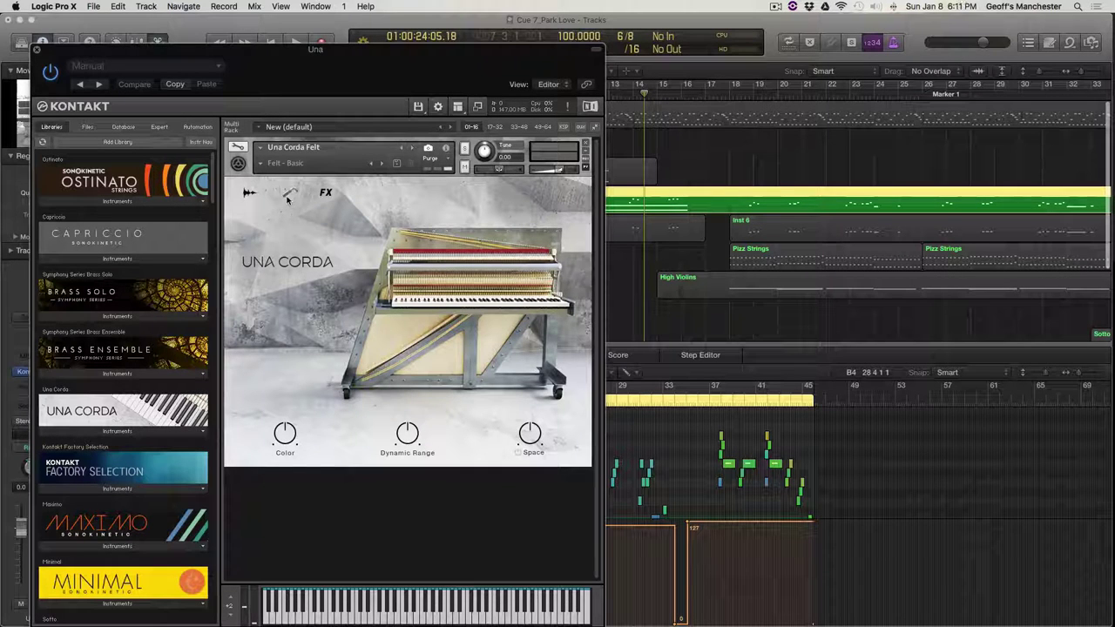
pyautogui.click(290, 193)
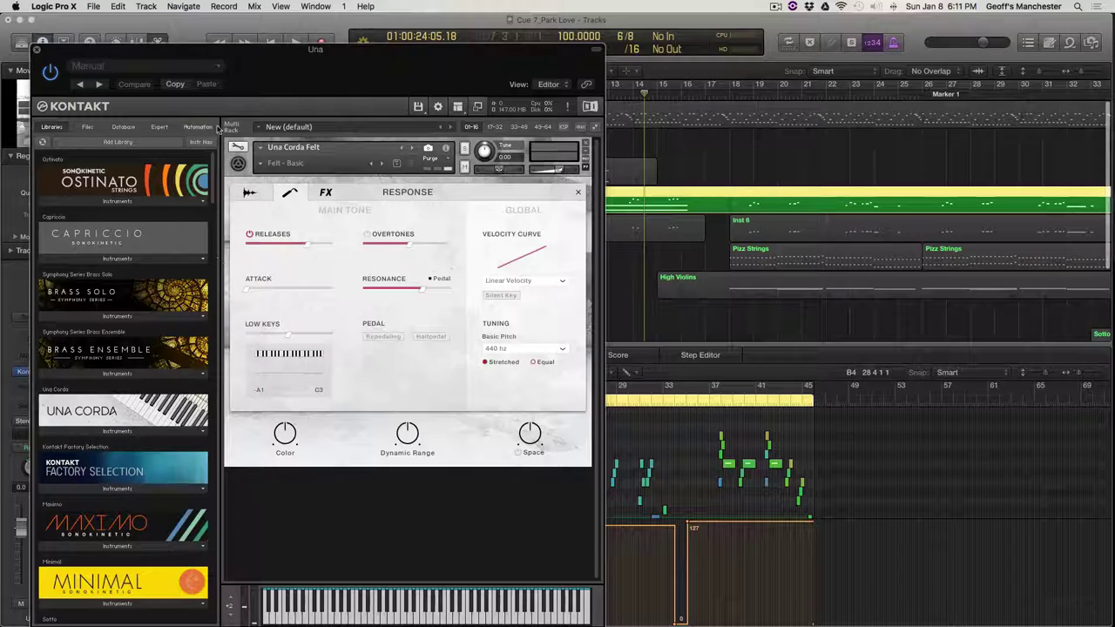
pyautogui.click(330, 196)
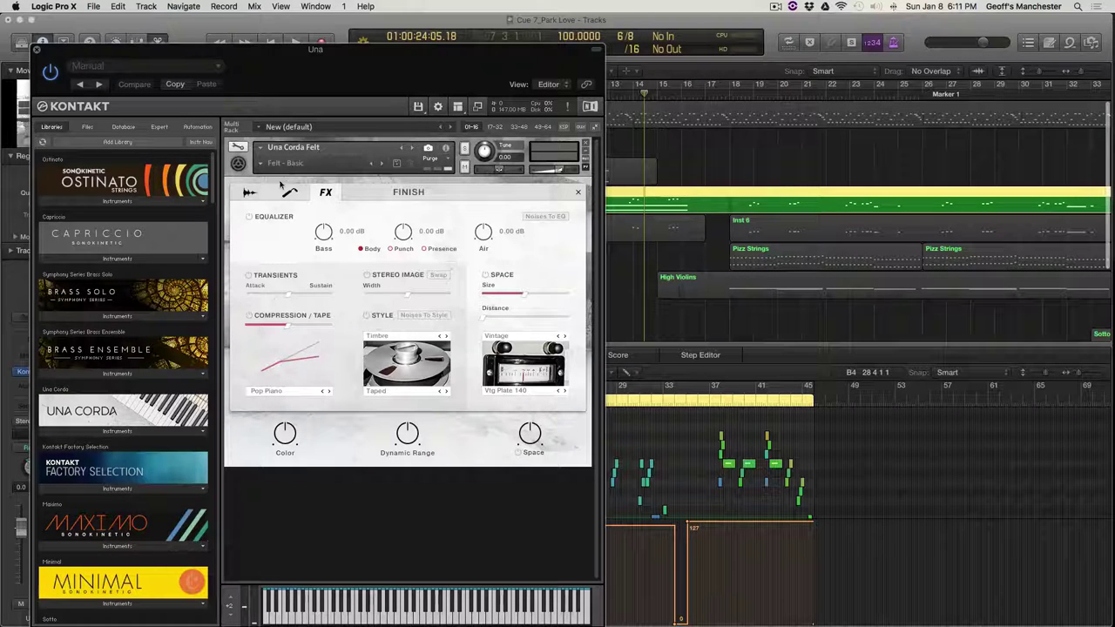
pyautogui.click(243, 194)
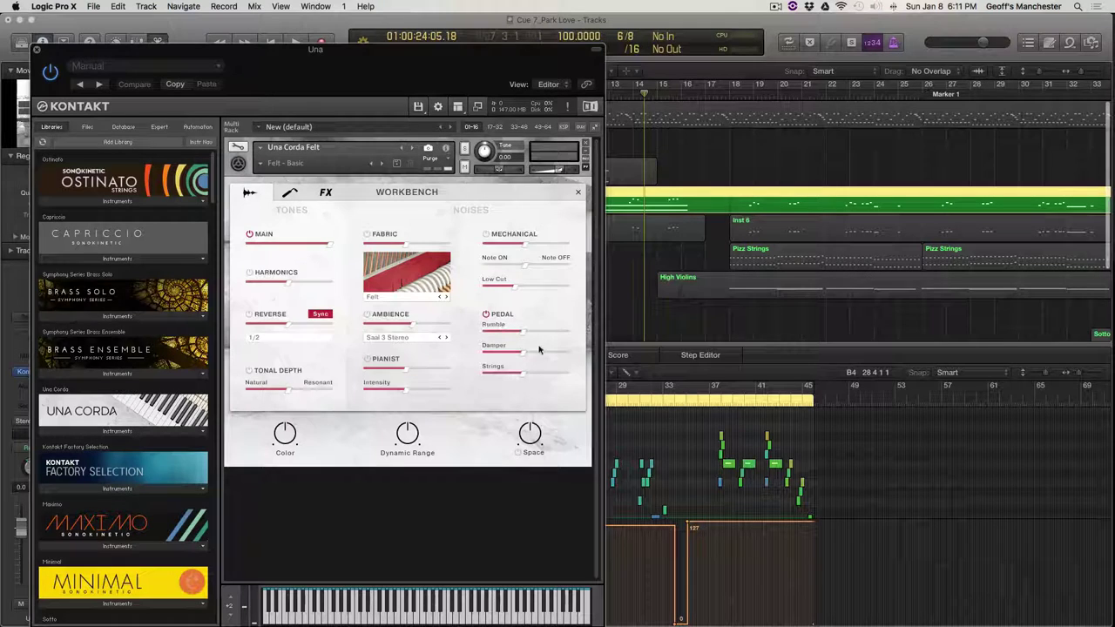
pyautogui.click(36, 53)
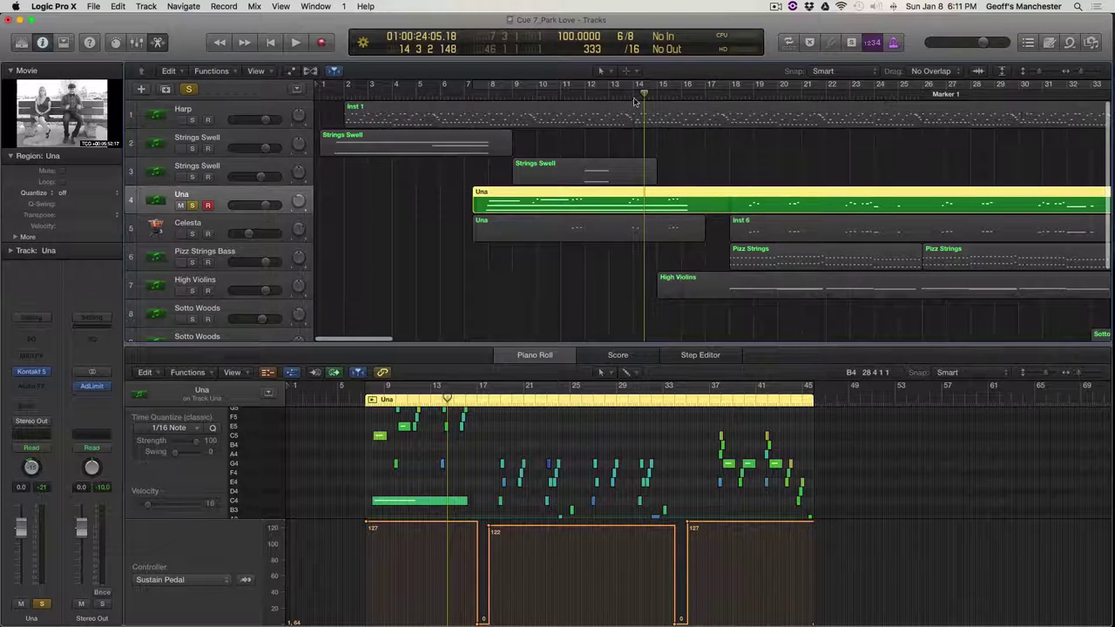
# Step: Play the closing section of the soloed Una region from bar 37, clearing the solo before stopping playback
pyautogui.moveTo(643, 87); pyautogui.dragTo(897, 87)
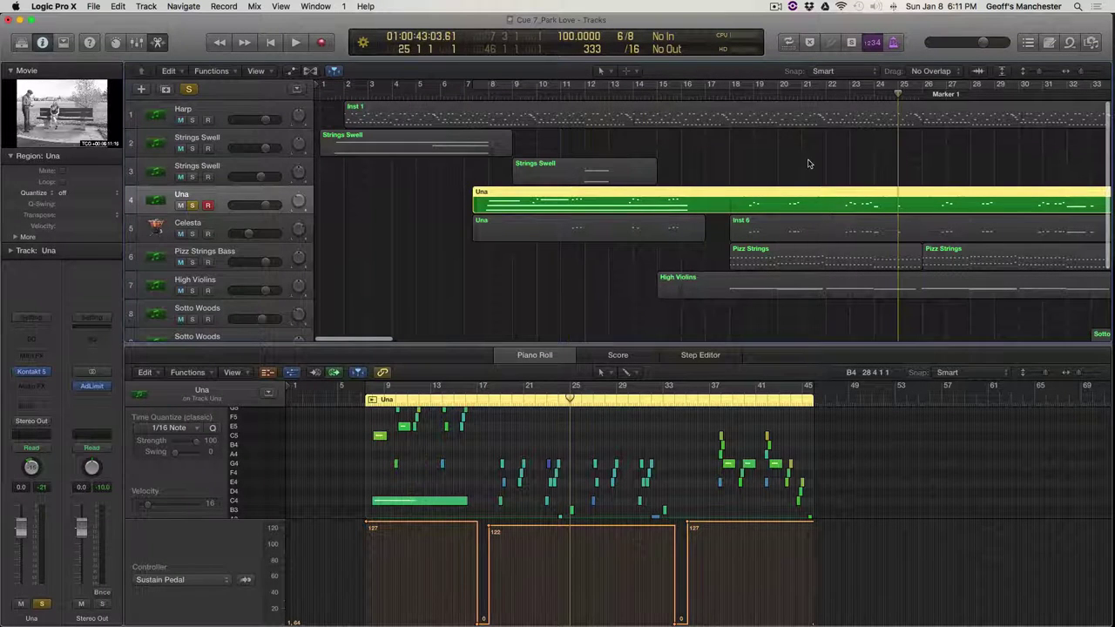
pyautogui.hscroll(10, 807, 163)
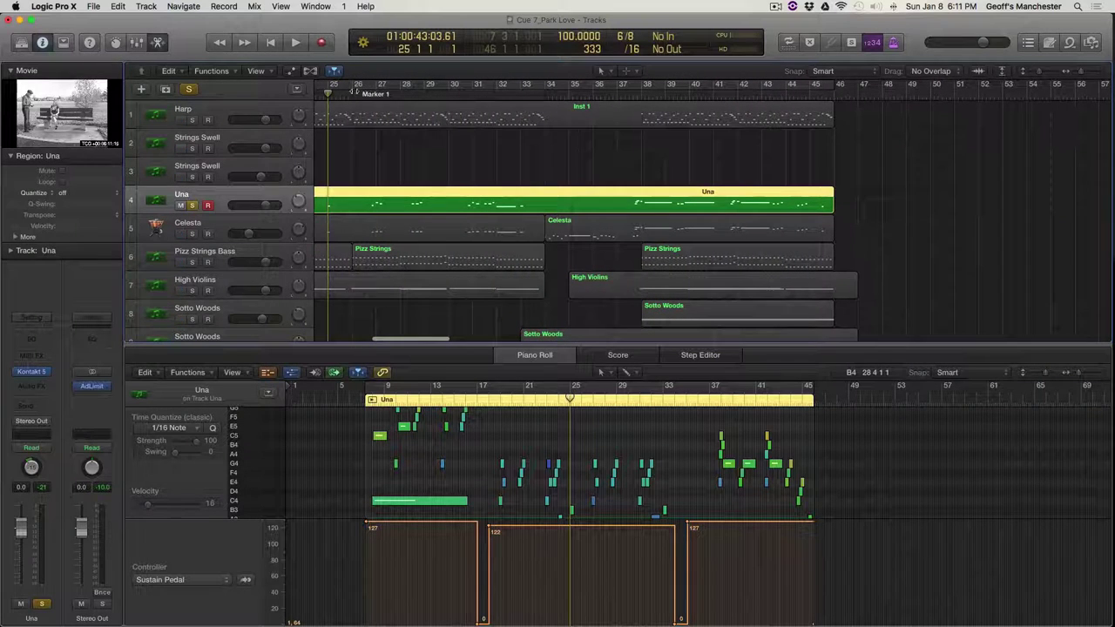
pyautogui.moveTo(329, 91); pyautogui.dragTo(632, 102)
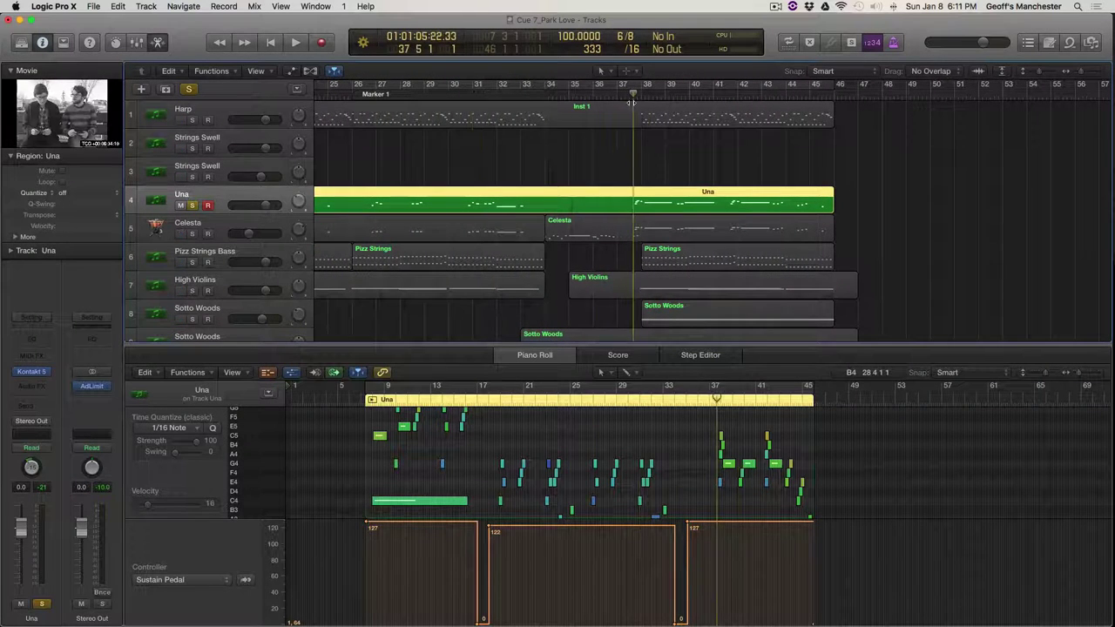
pyautogui.press('space')
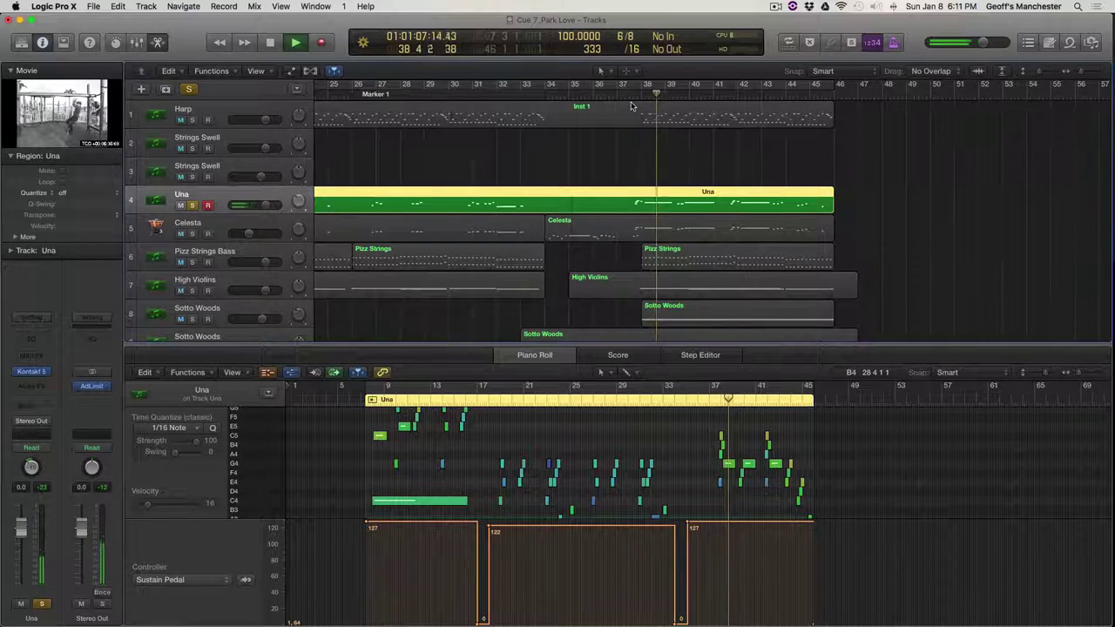
pyautogui.click(189, 91)
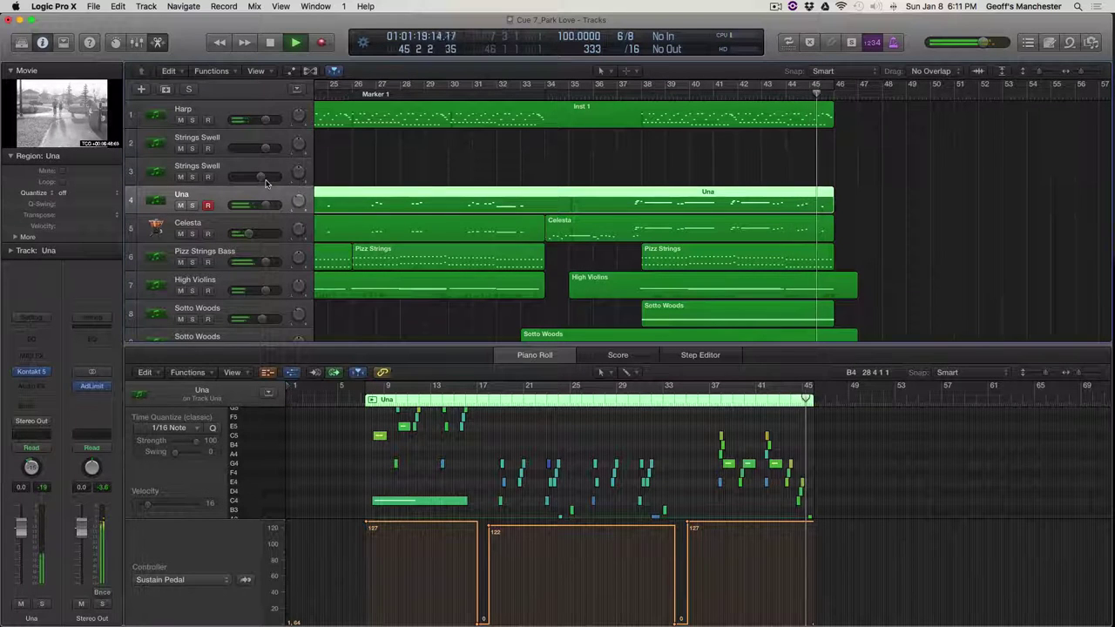
pyautogui.press('space')
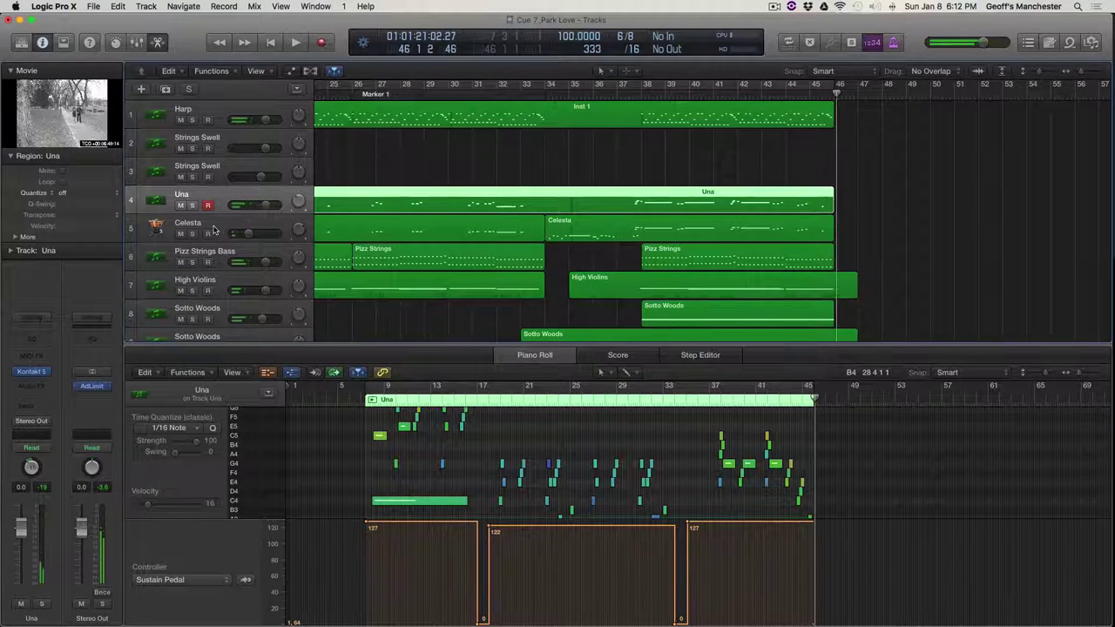
# Step: Select the Celesta track and look over its Una, Inst 6 and Celesta regions in the arrangement
pyautogui.click(213, 230)
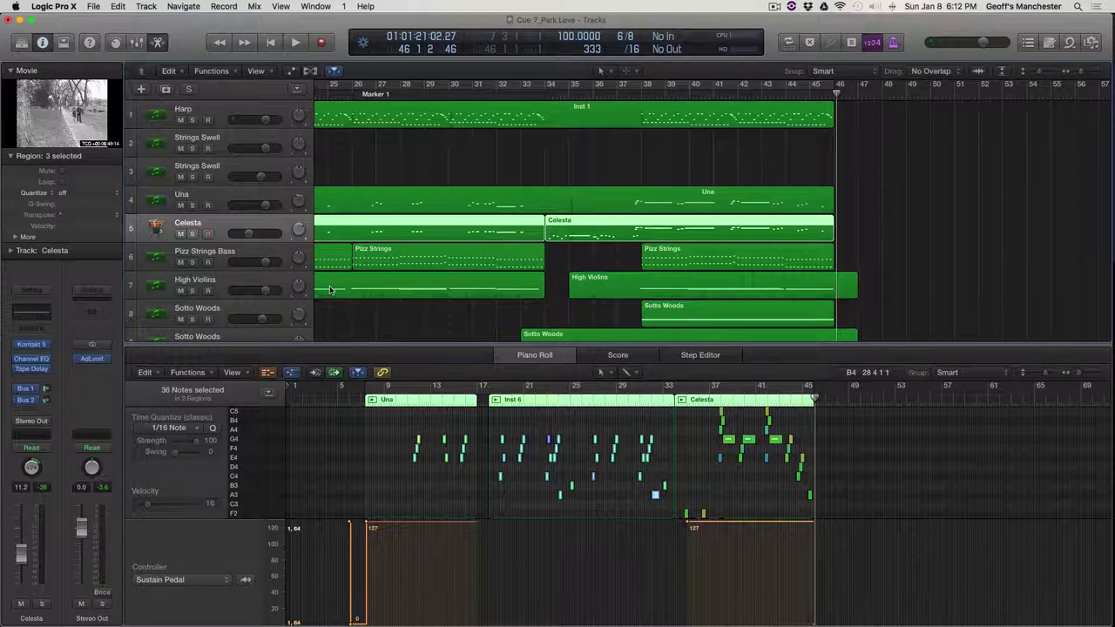
pyautogui.hscroll(-5, 406, 261)
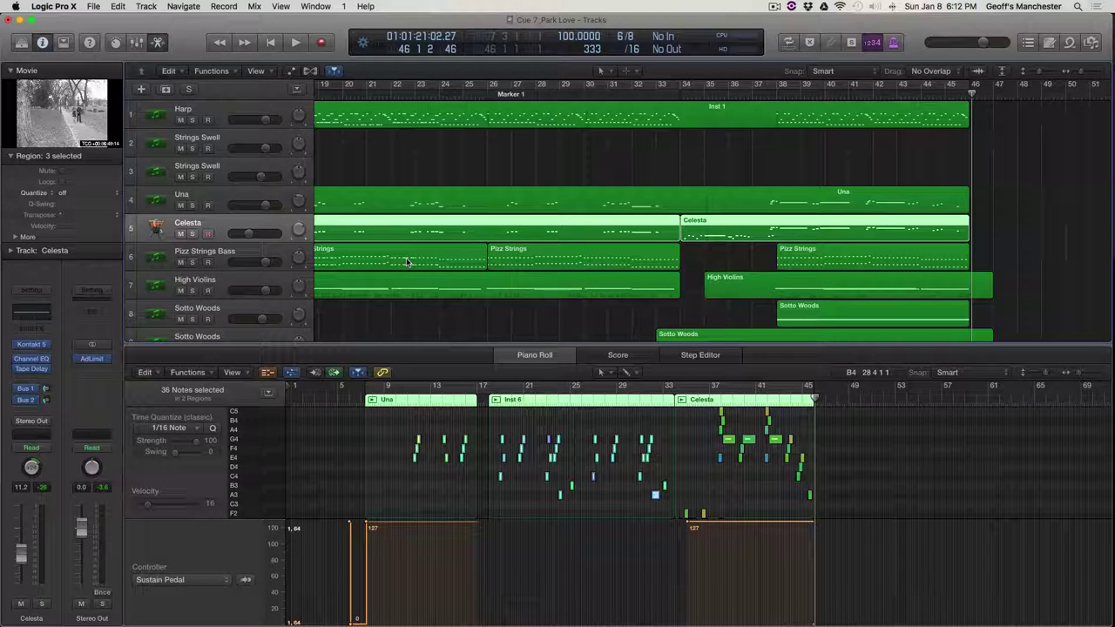
pyautogui.hscroll(-5, 406, 261)
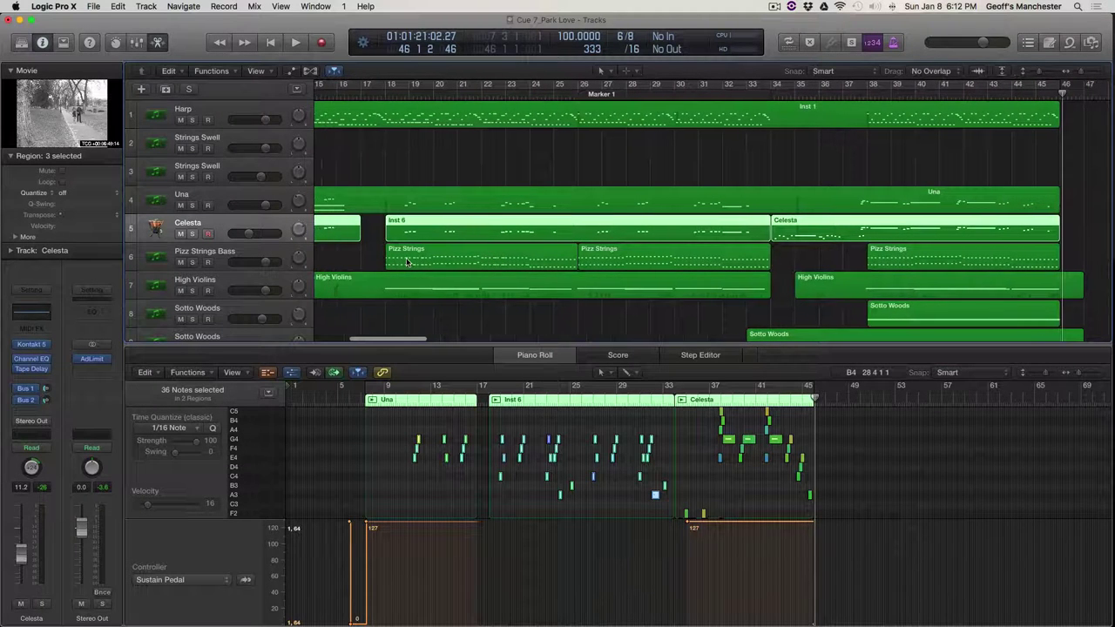
pyautogui.hscroll(-2, 406, 262)
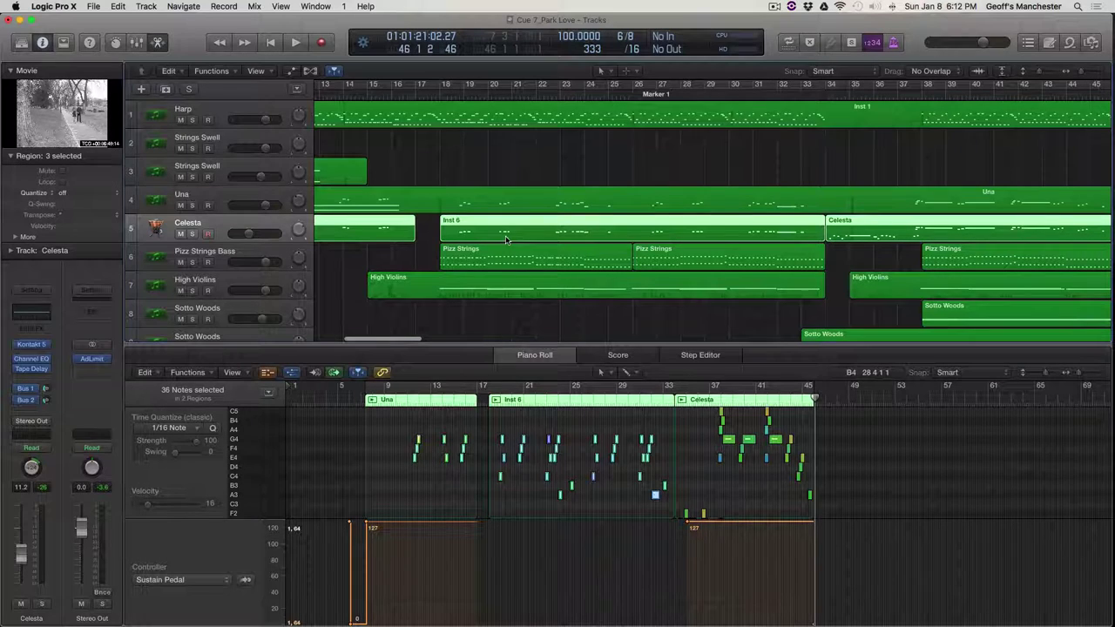
pyautogui.hscroll(-10, 554, 237)
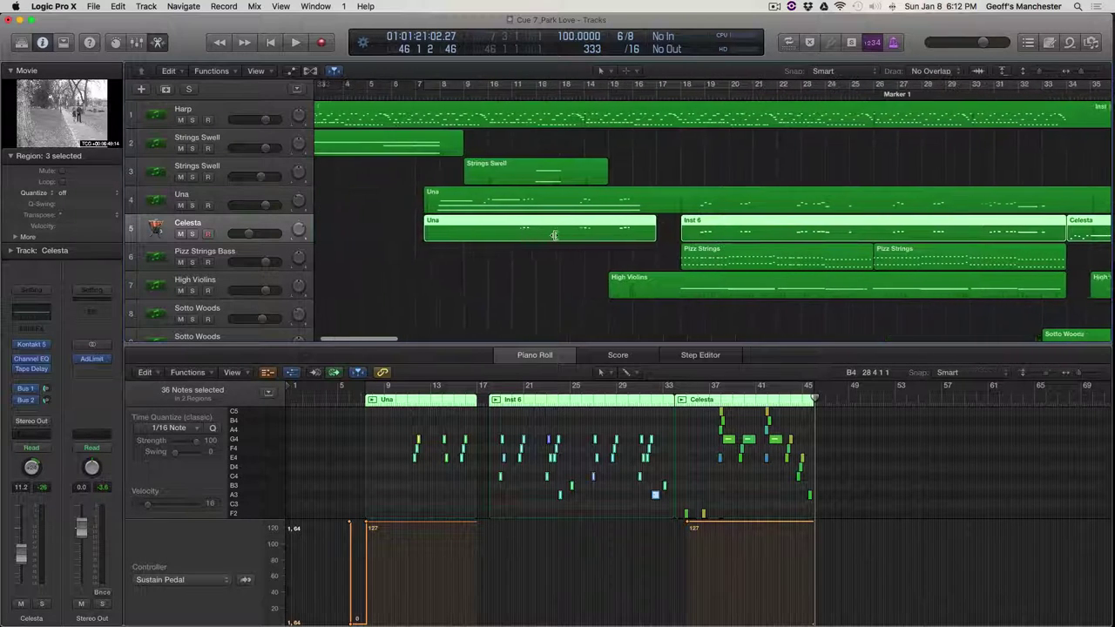
# Step: Place the playhead in bar 7 at the start of the first Celesta track region and solo the Celesta track
pyautogui.click(517, 92)
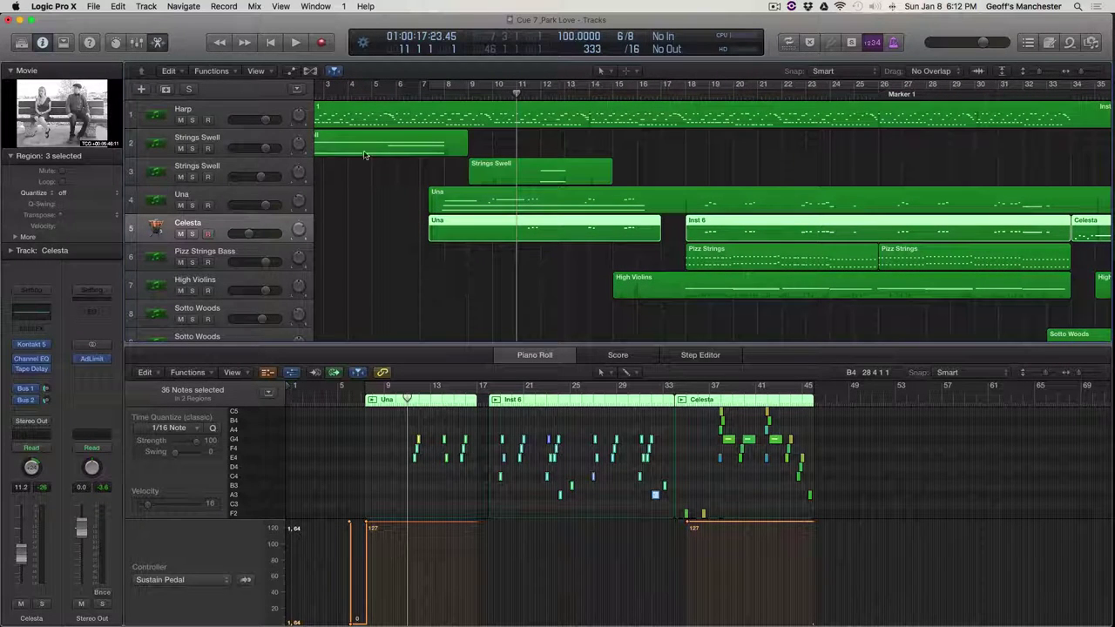
pyautogui.click(298, 229)
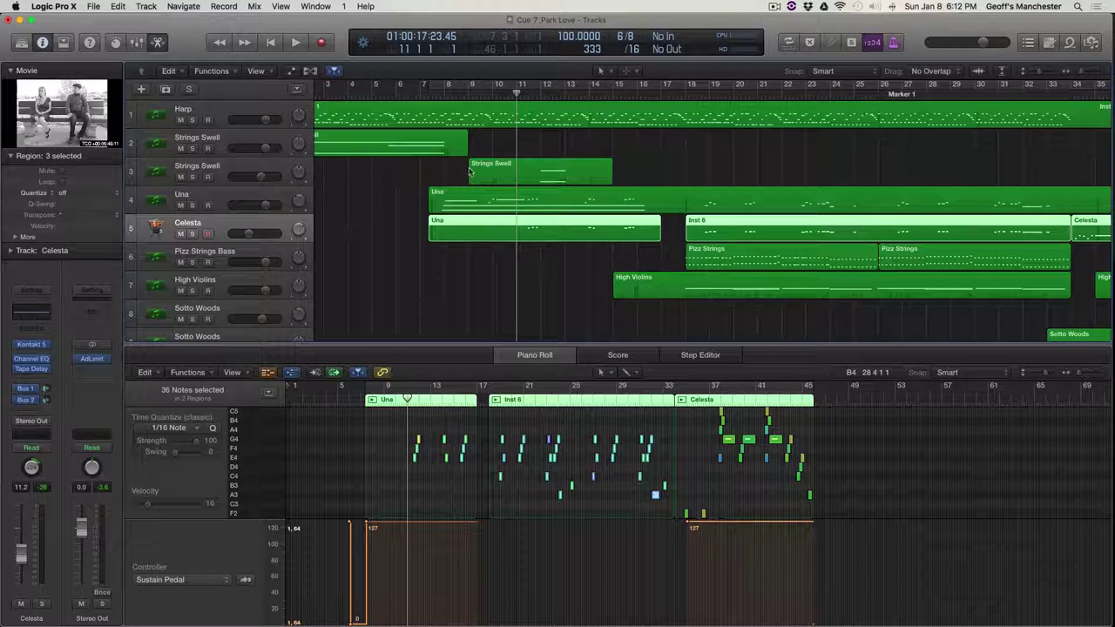
pyautogui.moveTo(515, 93); pyautogui.dragTo(435, 91)
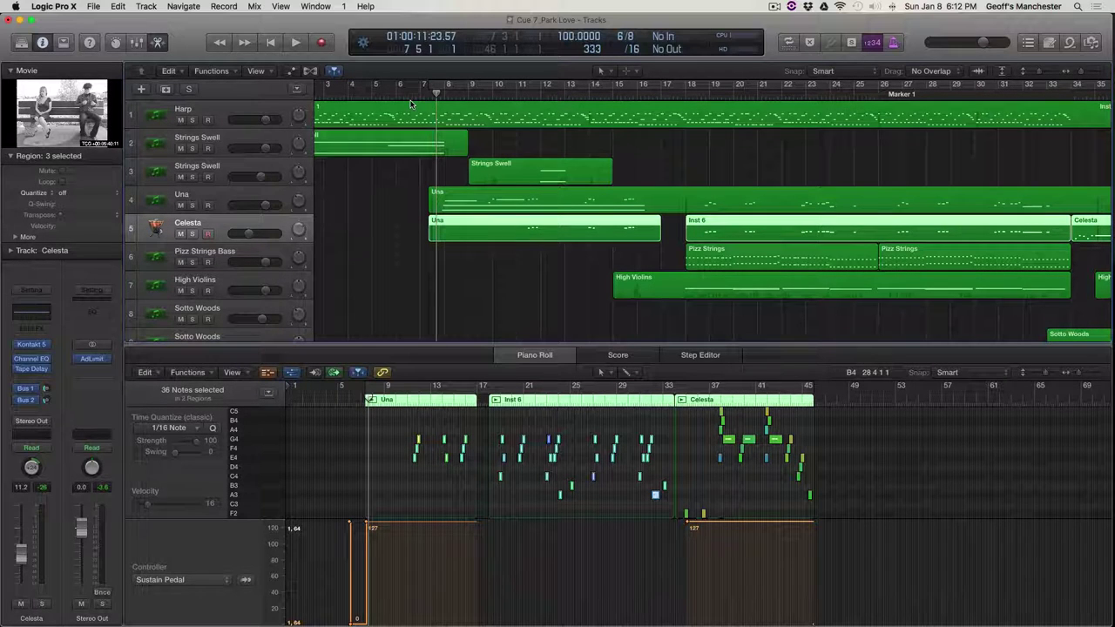
pyautogui.click(192, 233)
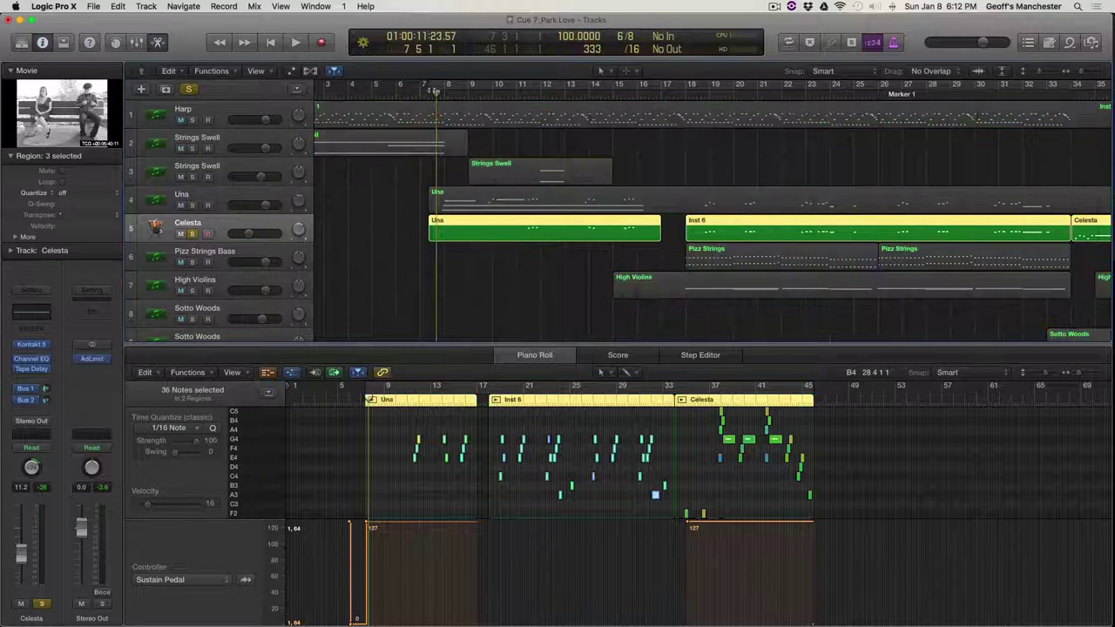
# Step: Open the Celesta track's Kontakt instrument and look through its library list, expanding the Kontakt Factory Library's instruments
pyautogui.click(31, 346)
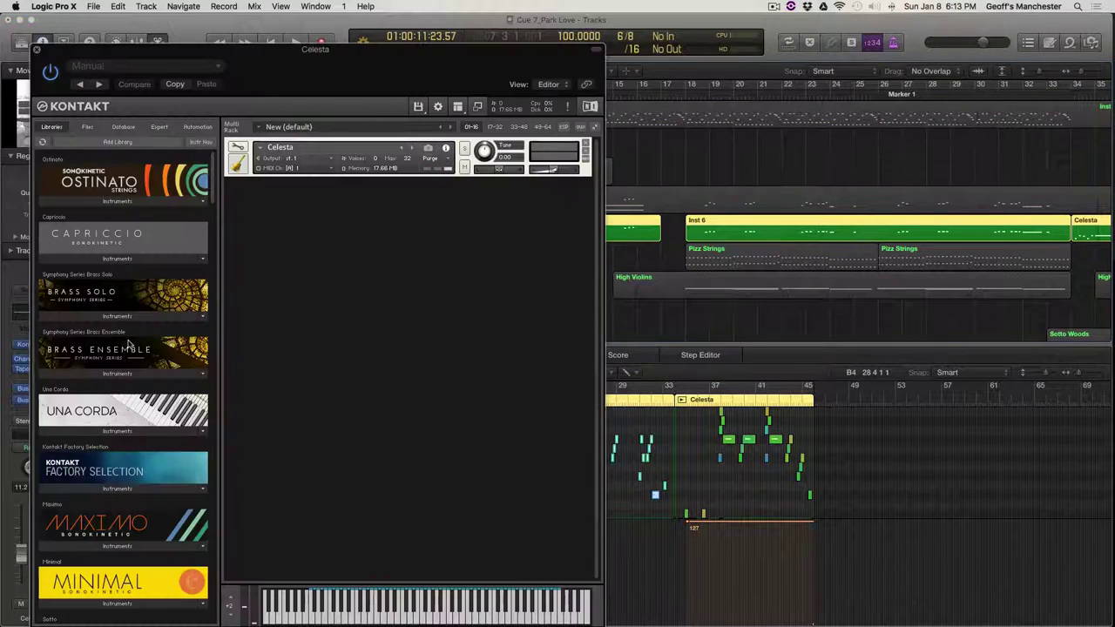
pyautogui.scroll(-15, 135, 341)
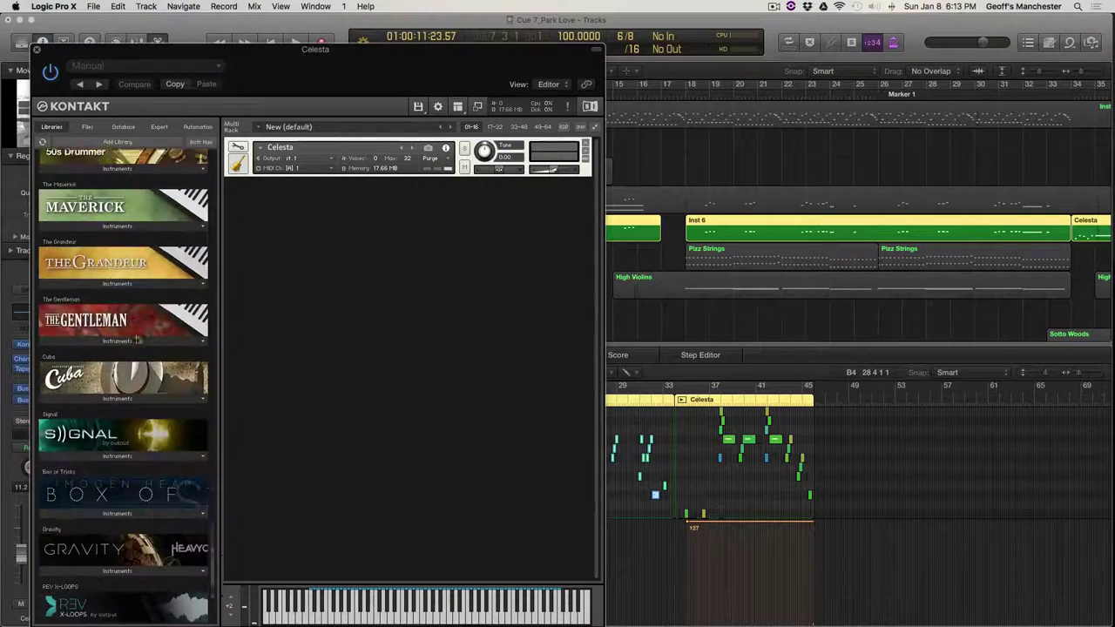
pyautogui.scroll(5, 135, 340)
pyautogui.scroll(10, 135, 341)
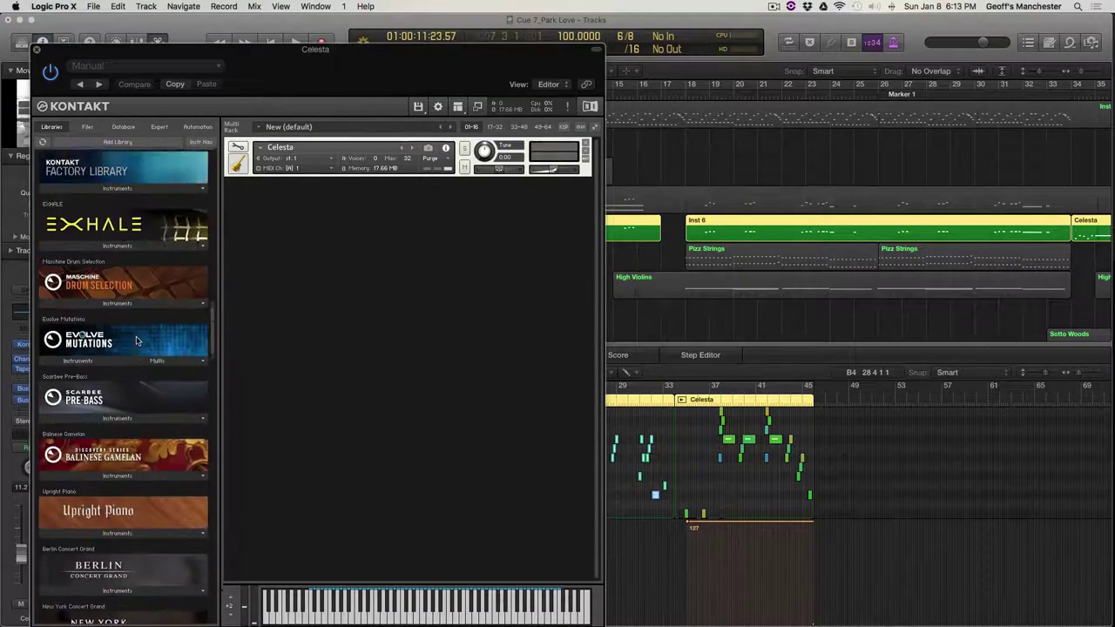
pyautogui.scroll(-5, 135, 341)
pyautogui.scroll(10, 135, 341)
pyautogui.scroll(-8, 135, 341)
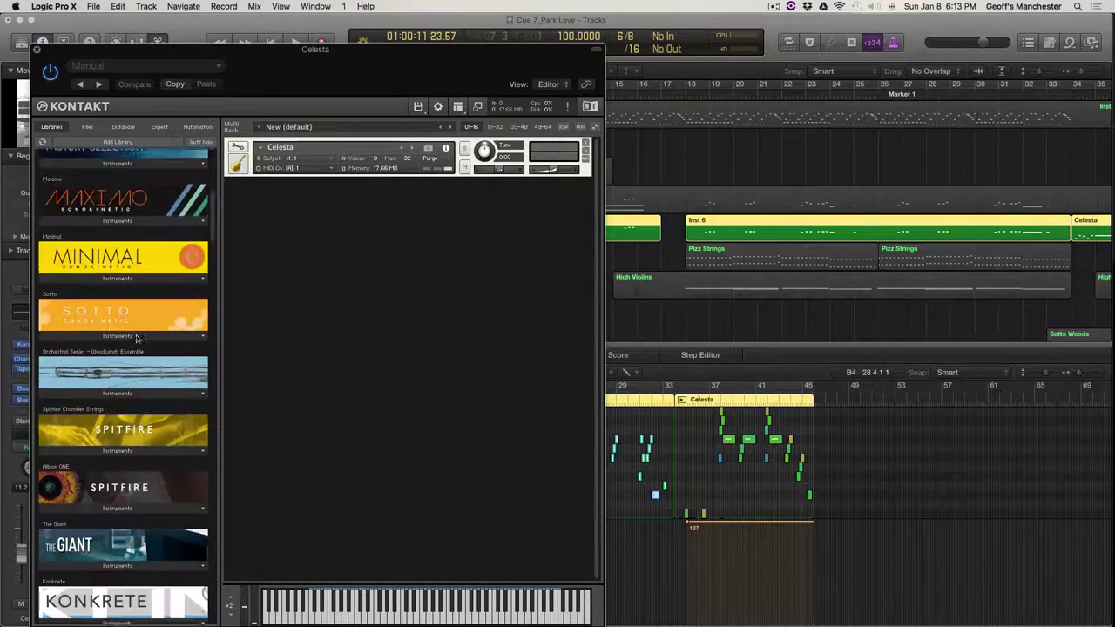
pyautogui.scroll(4, 135, 340)
pyautogui.scroll(3, 137, 340)
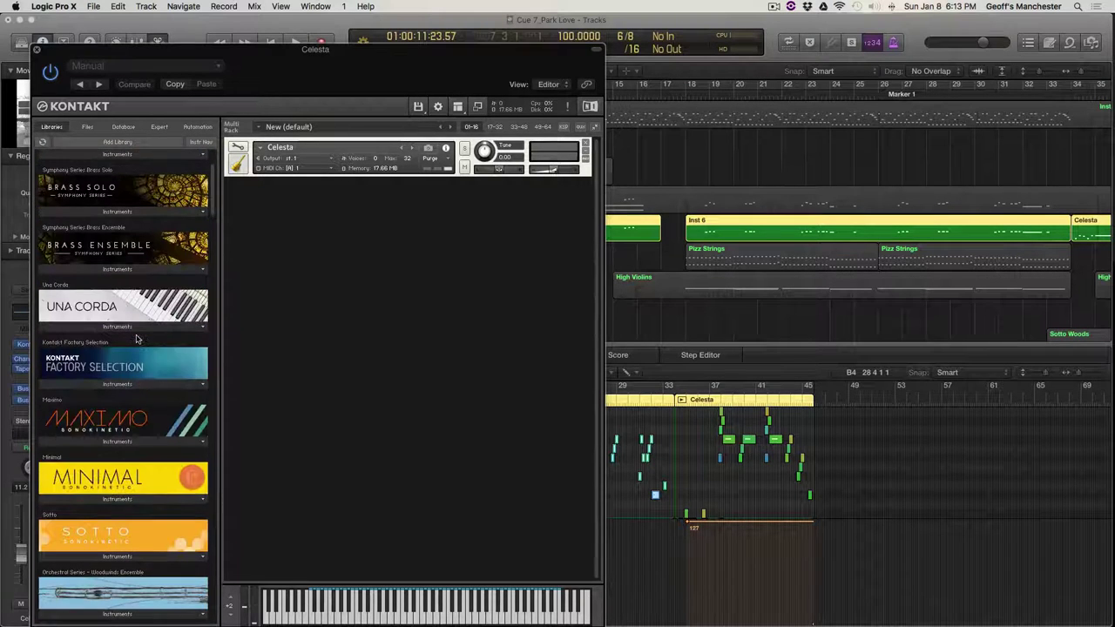
pyautogui.scroll(-3, 137, 341)
pyautogui.scroll(-10, 136, 341)
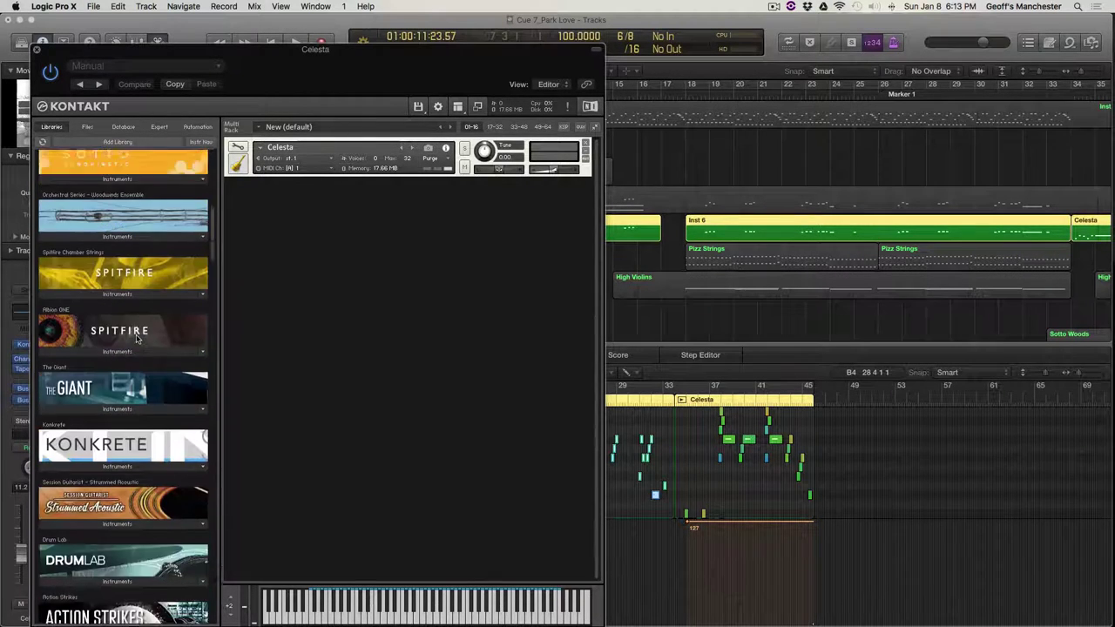
pyautogui.scroll(-5, 137, 338)
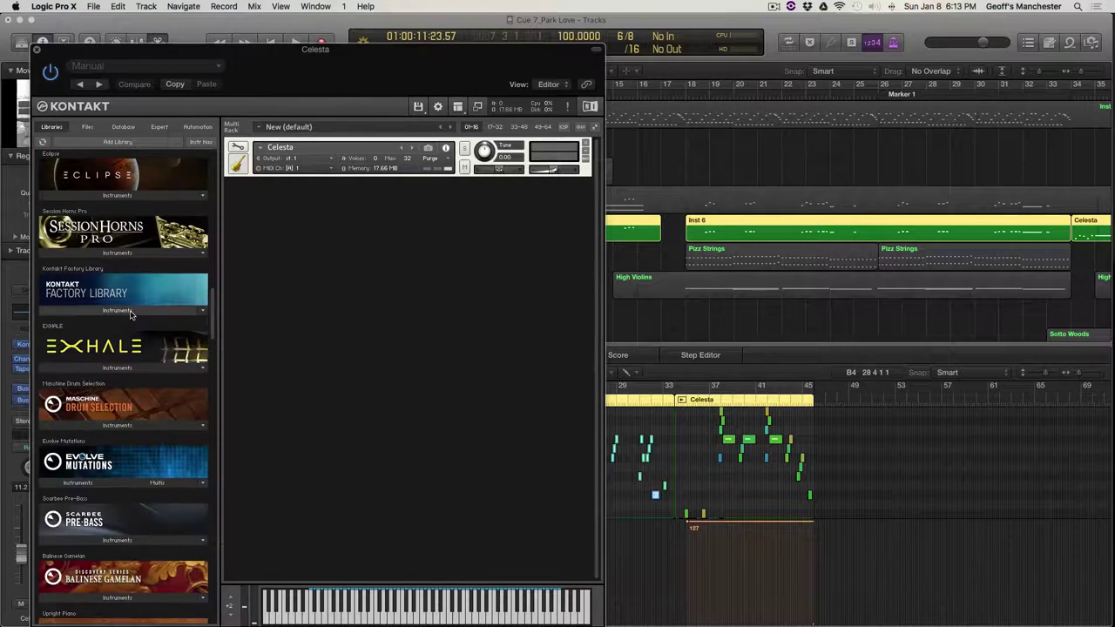
pyautogui.click(130, 311)
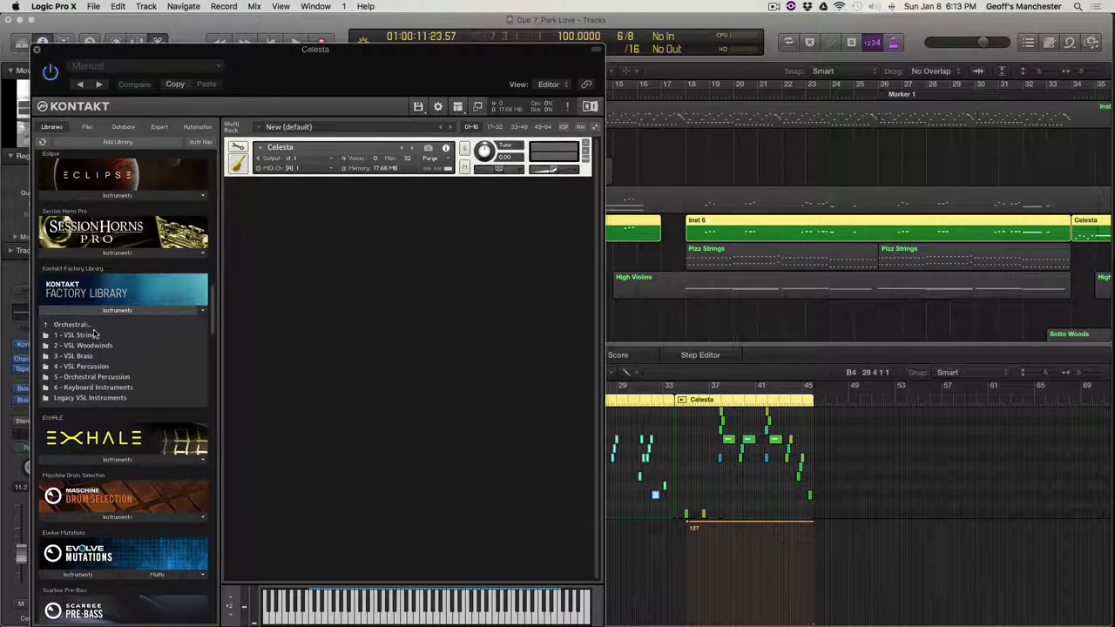
# Step: Search for the celesta patch in the 5 - Orchestral Percussion folder and the 27 Percussion folder of Legacy VSL Instruments
pyautogui.doubleClick(98, 376)
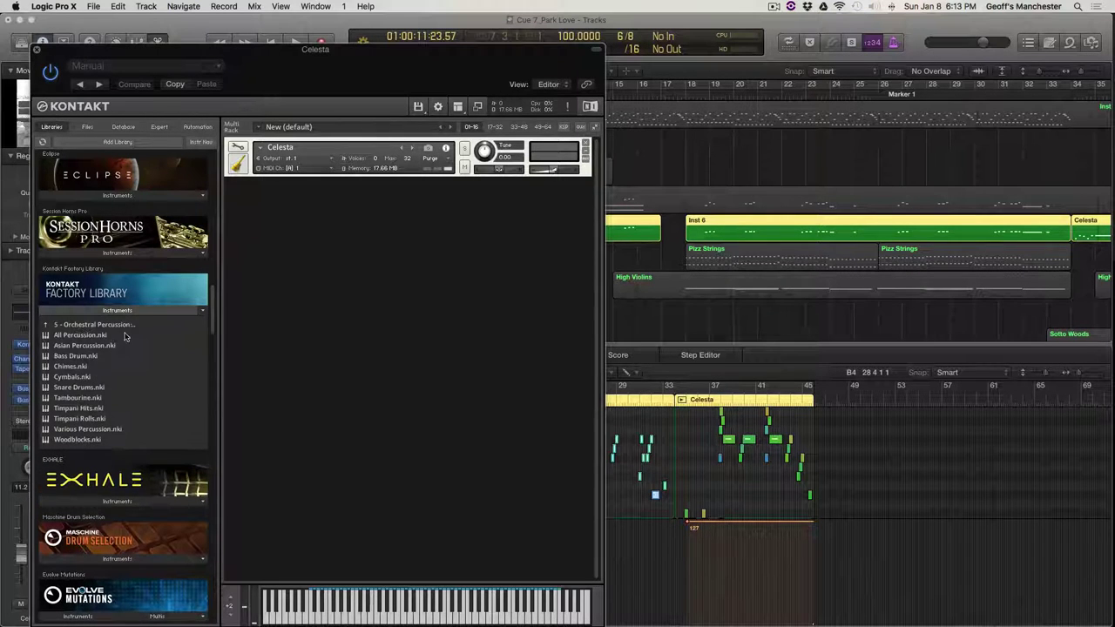
pyautogui.scroll(-2, 102, 418)
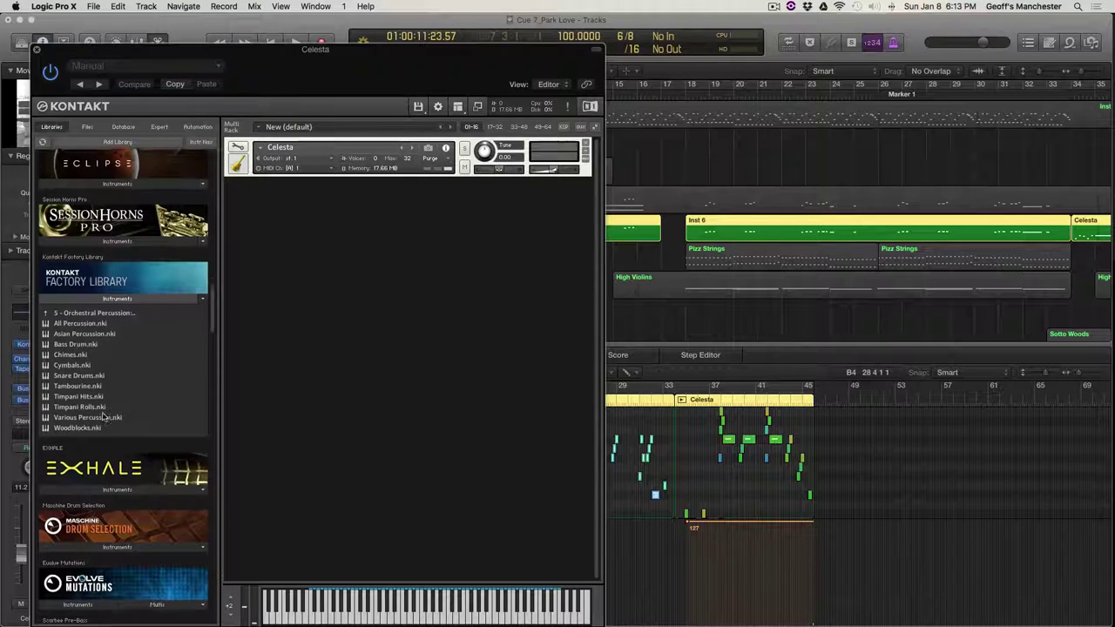
pyautogui.doubleClick(99, 290)
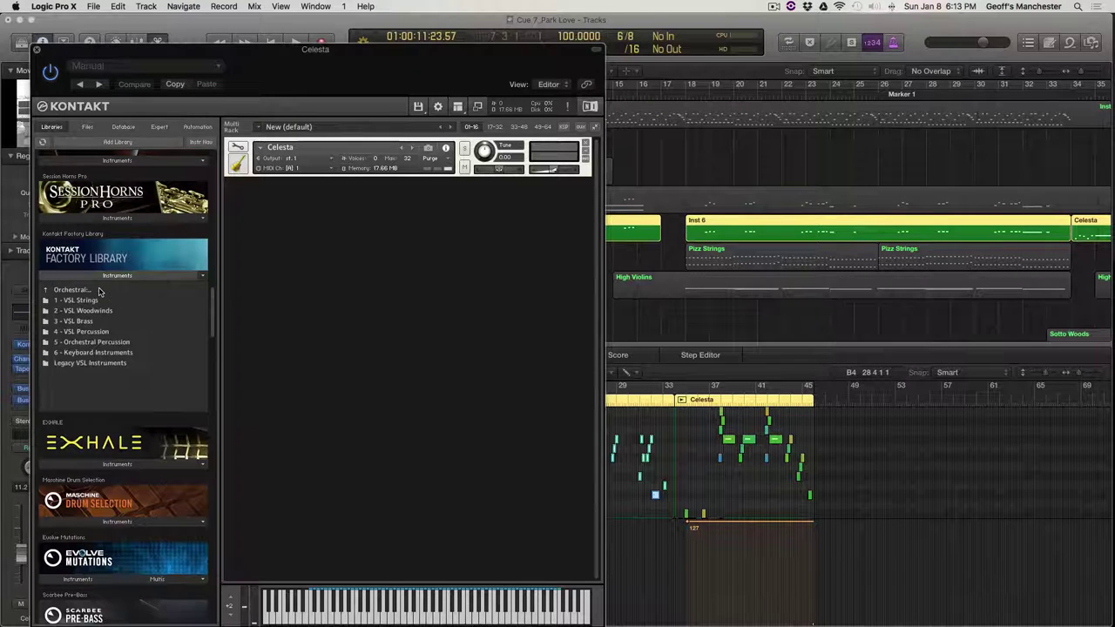
pyautogui.doubleClick(94, 363)
pyautogui.scroll(-1, 99, 364)
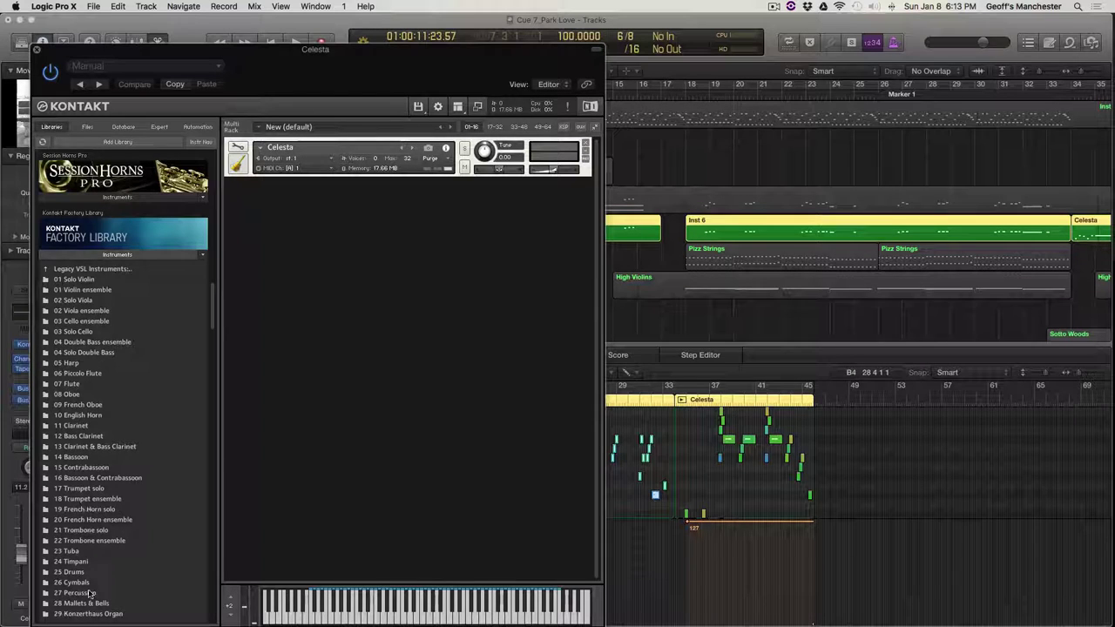
pyautogui.doubleClick(77, 593)
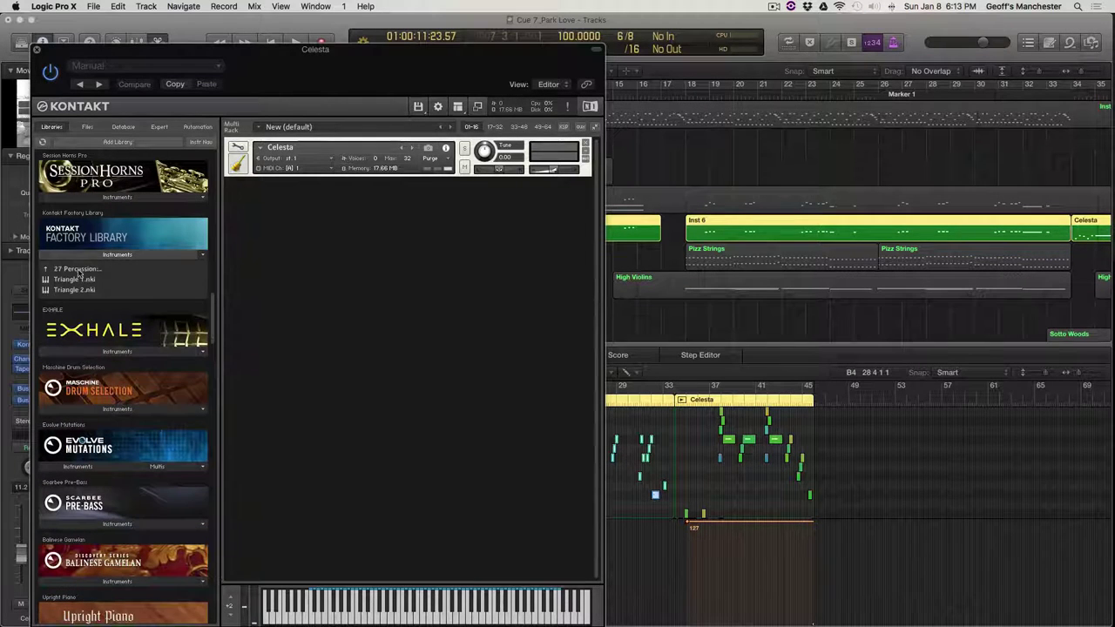
pyautogui.doubleClick(78, 271)
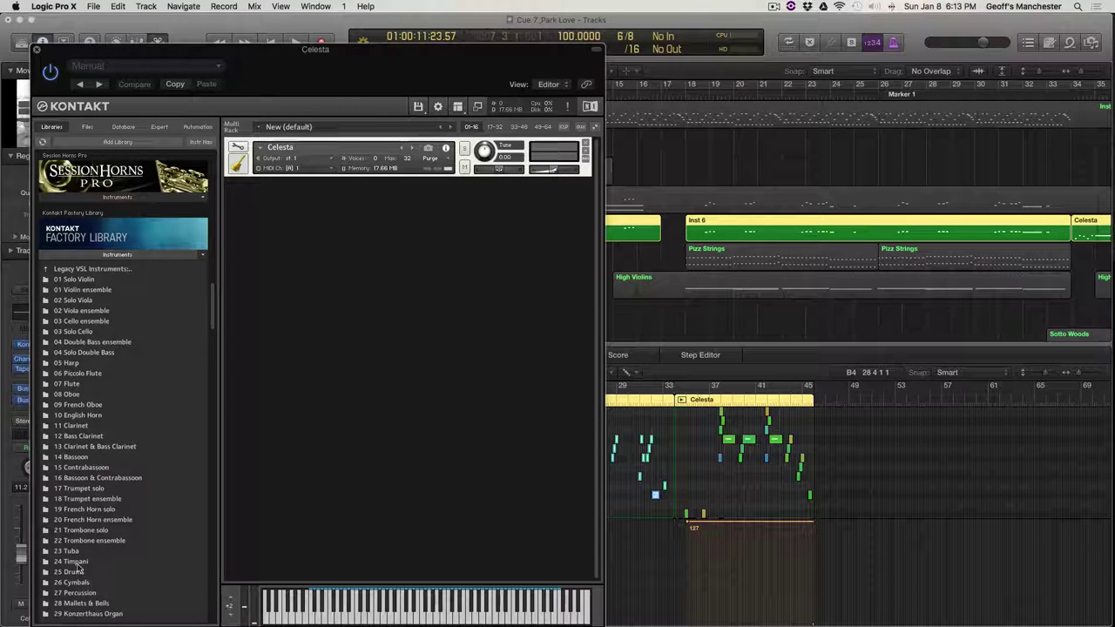
# Step: View Celesta.nki in the 28 Mallets & Bells folder, return to the Legacy VSL Instruments list, and close the Kontakt window
pyautogui.doubleClick(87, 603)
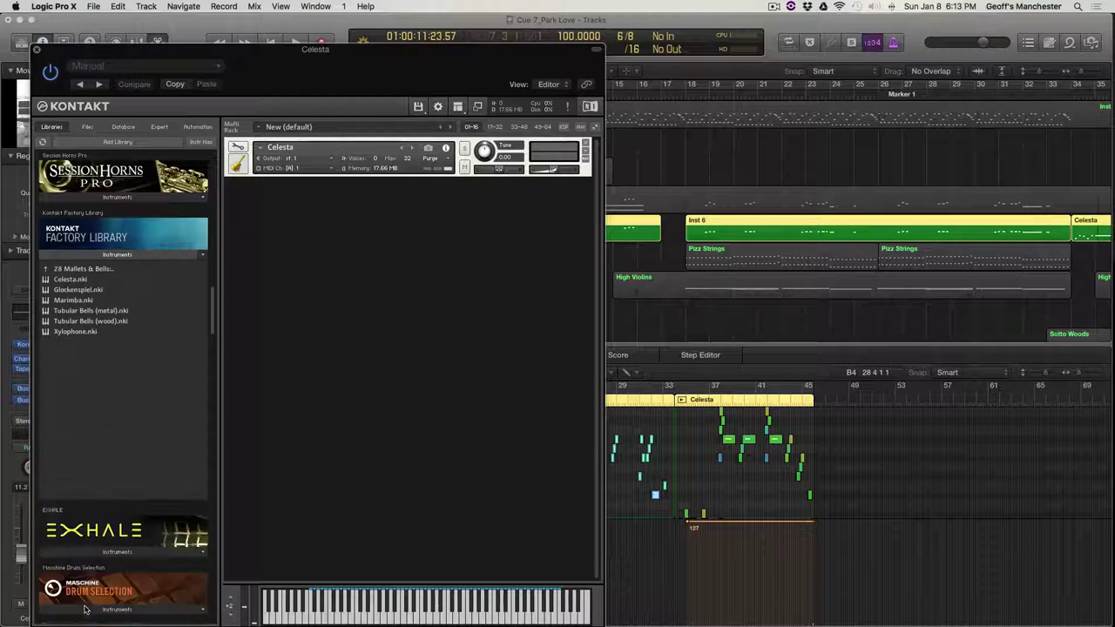
pyautogui.click(68, 281)
pyautogui.click(119, 270)
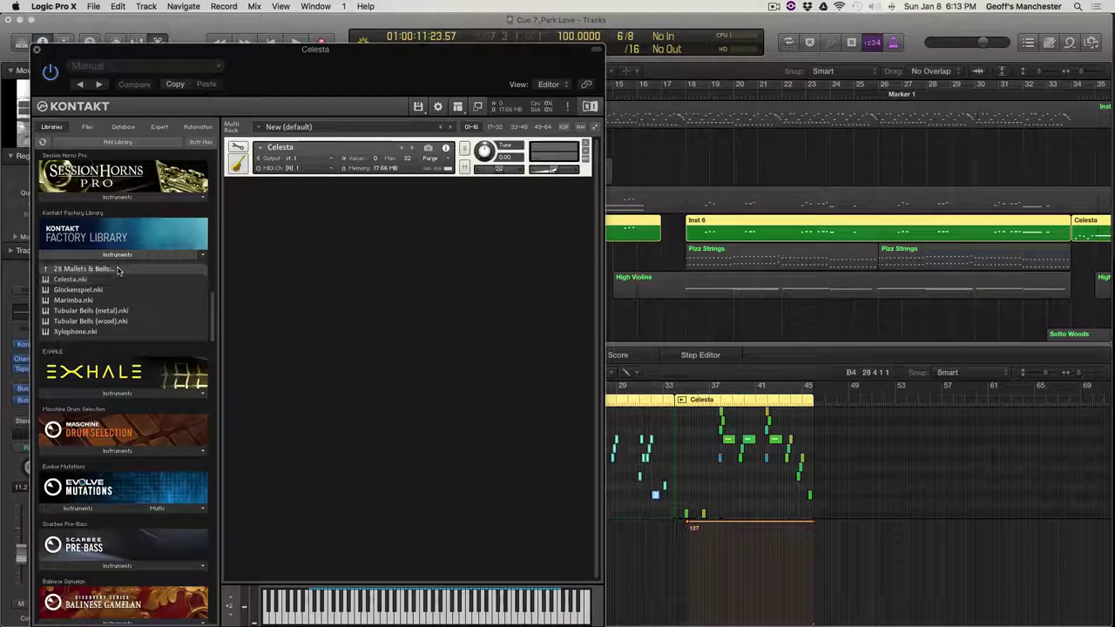
pyautogui.doubleClick(118, 270)
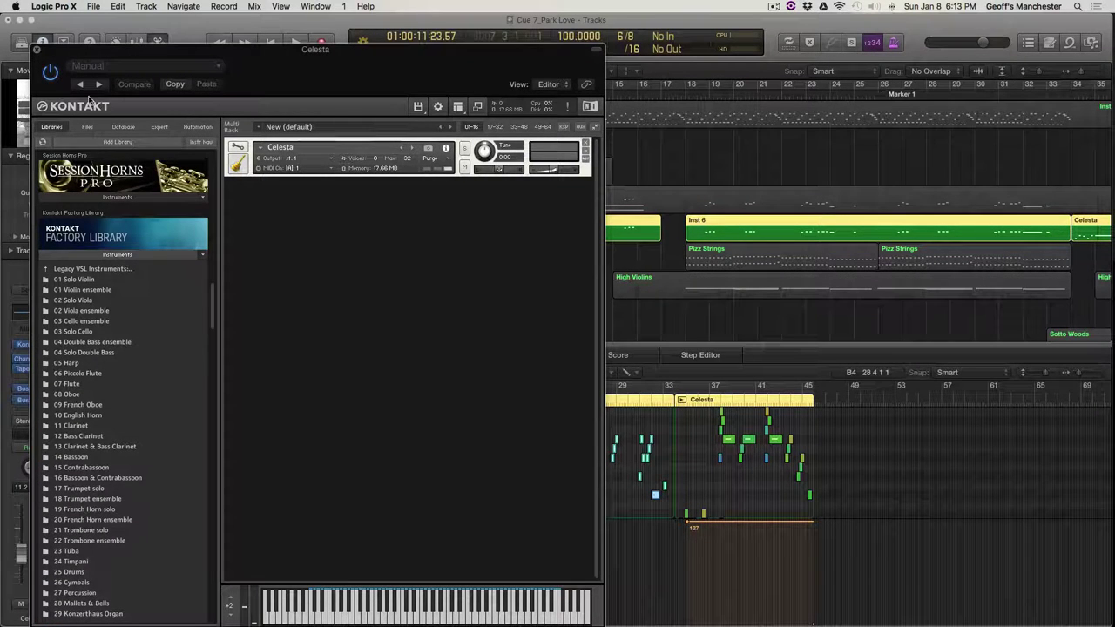
pyautogui.click(38, 53)
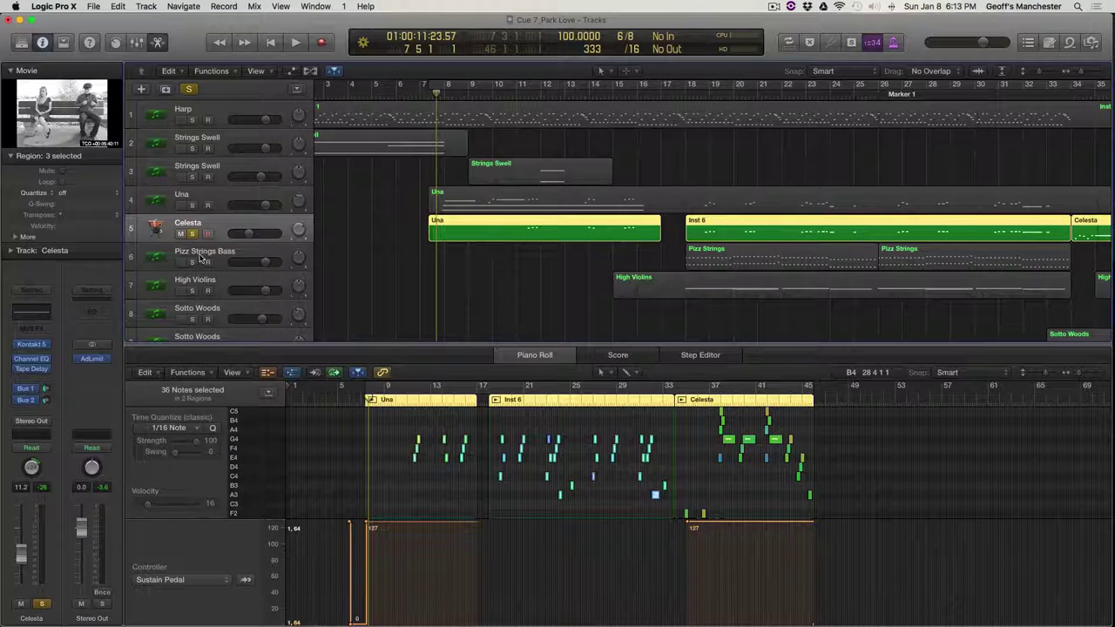
# Step: View the Celesta track's Channel EQ settings, close them, and open its Tape Delay settings
pyautogui.click(31, 358)
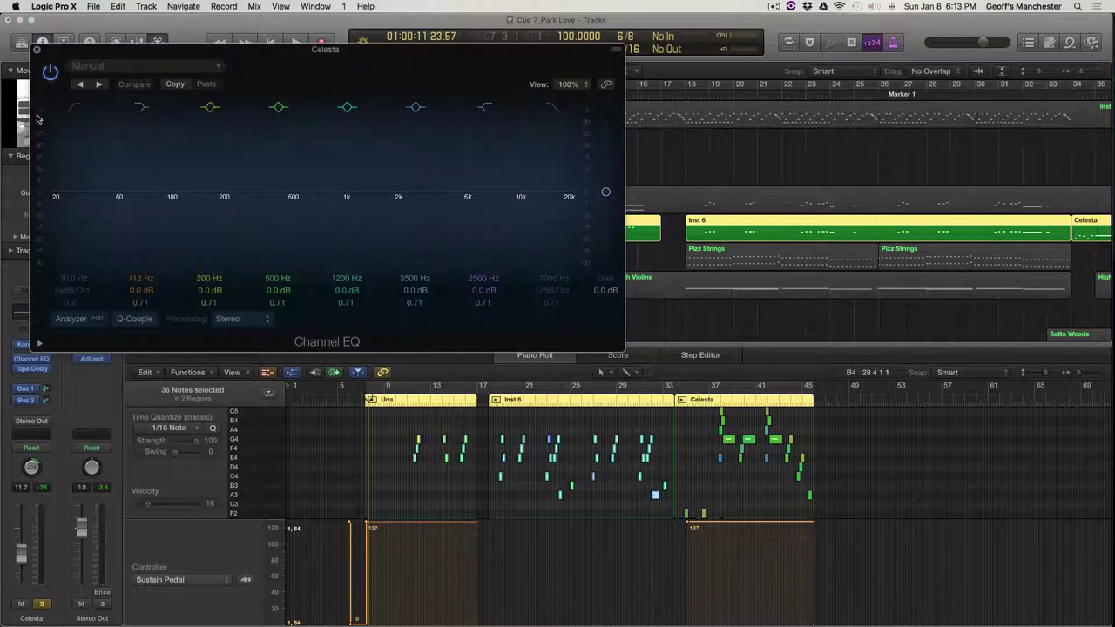
pyautogui.click(37, 50)
pyautogui.click(31, 369)
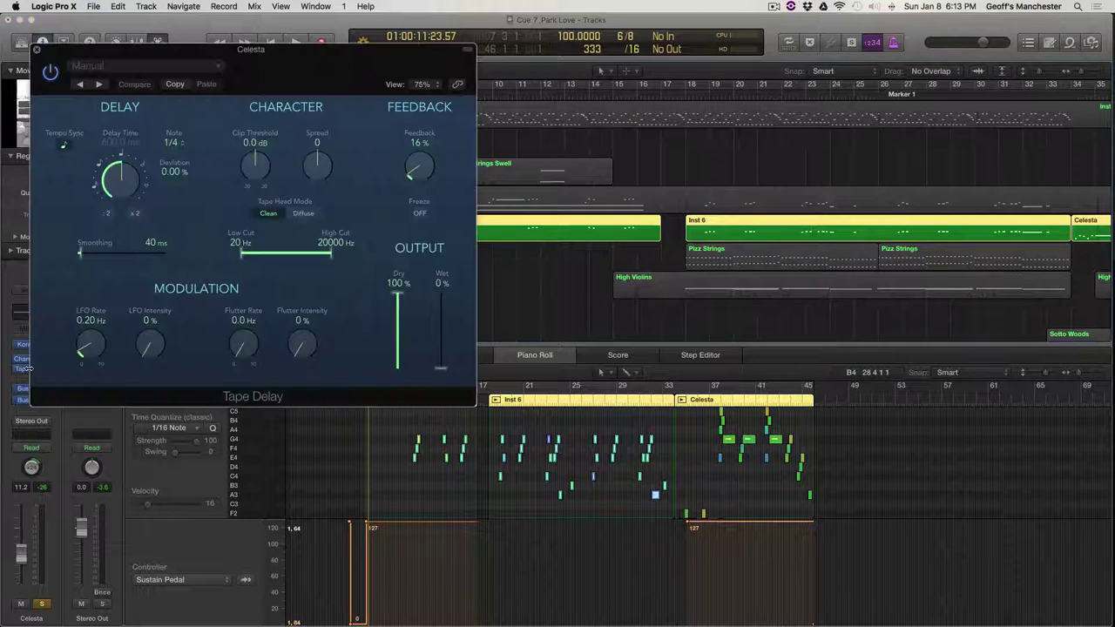
# Step: Move the Tape Delay window clear of the mixer channels and play the soloed Celesta part from bar 18
pyautogui.press('space')
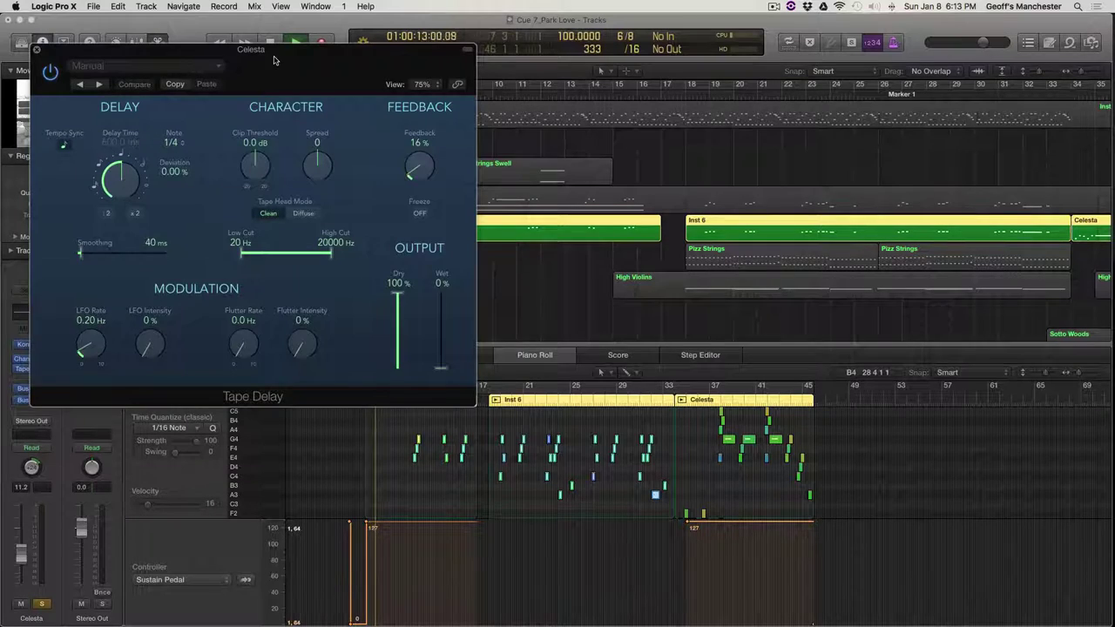
pyautogui.moveTo(189, 51); pyautogui.dragTo(261, 49)
pyautogui.moveTo(346, 59); pyautogui.dragTo(425, 66)
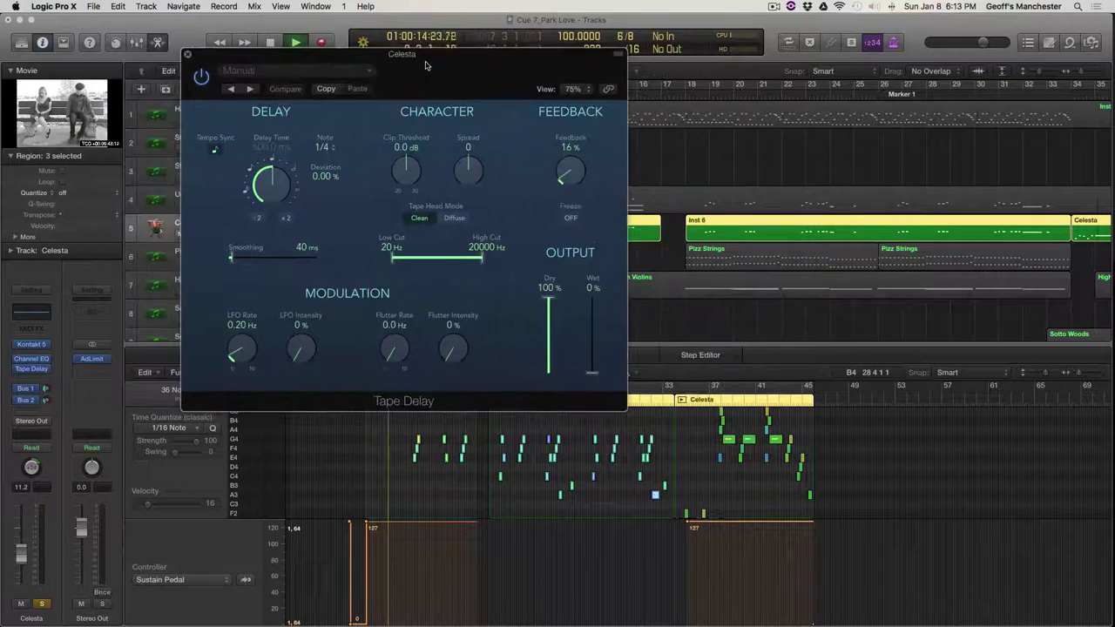
pyautogui.click(683, 94)
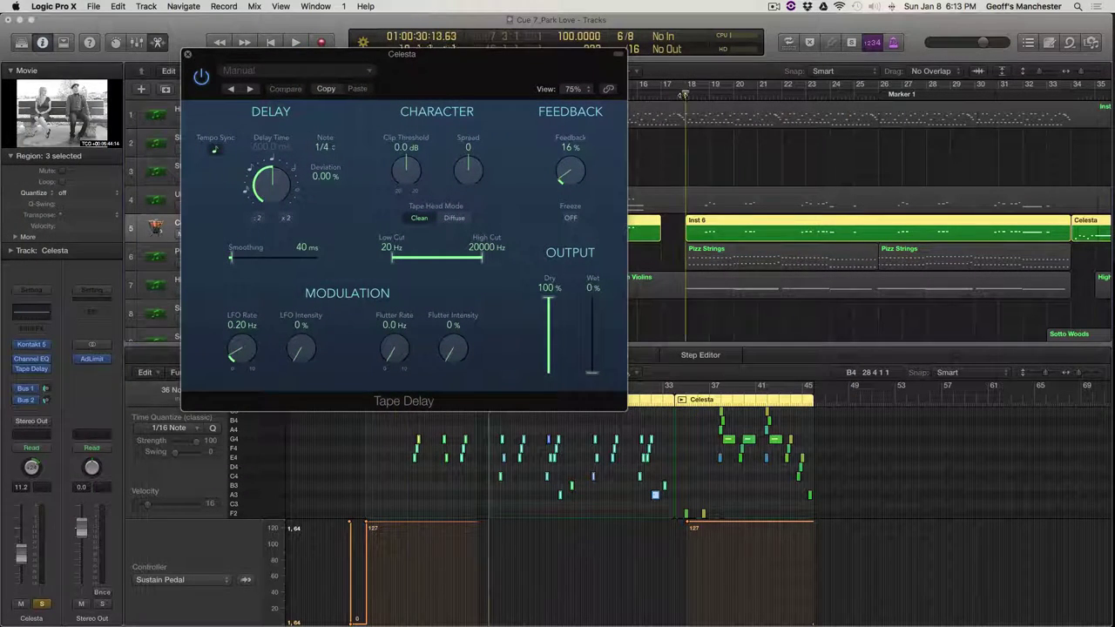
pyautogui.press('space')
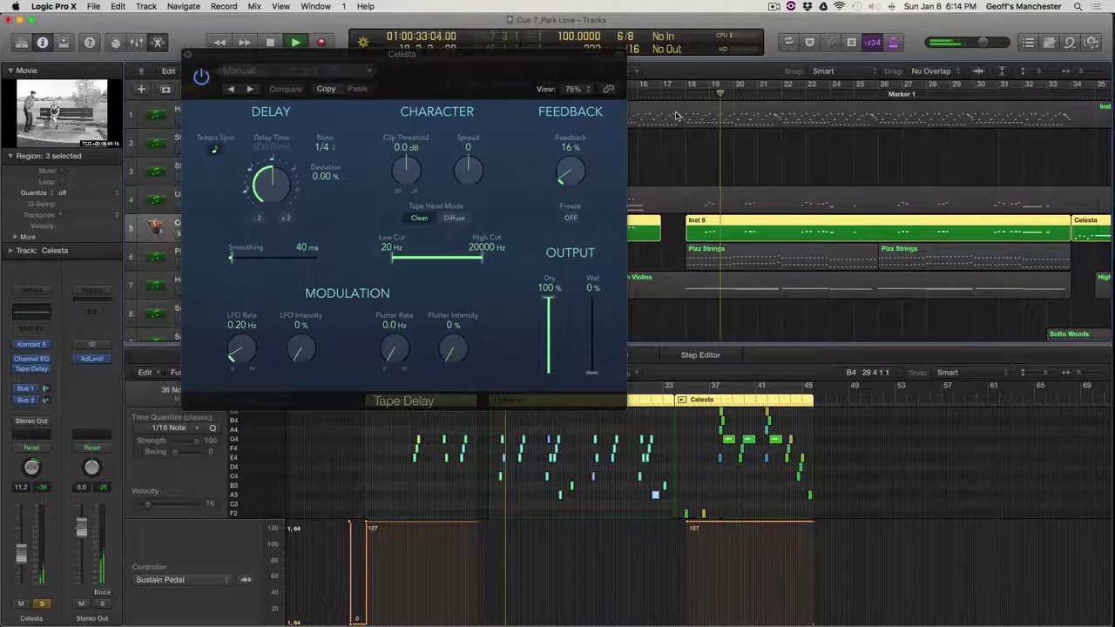
pyautogui.press('space')
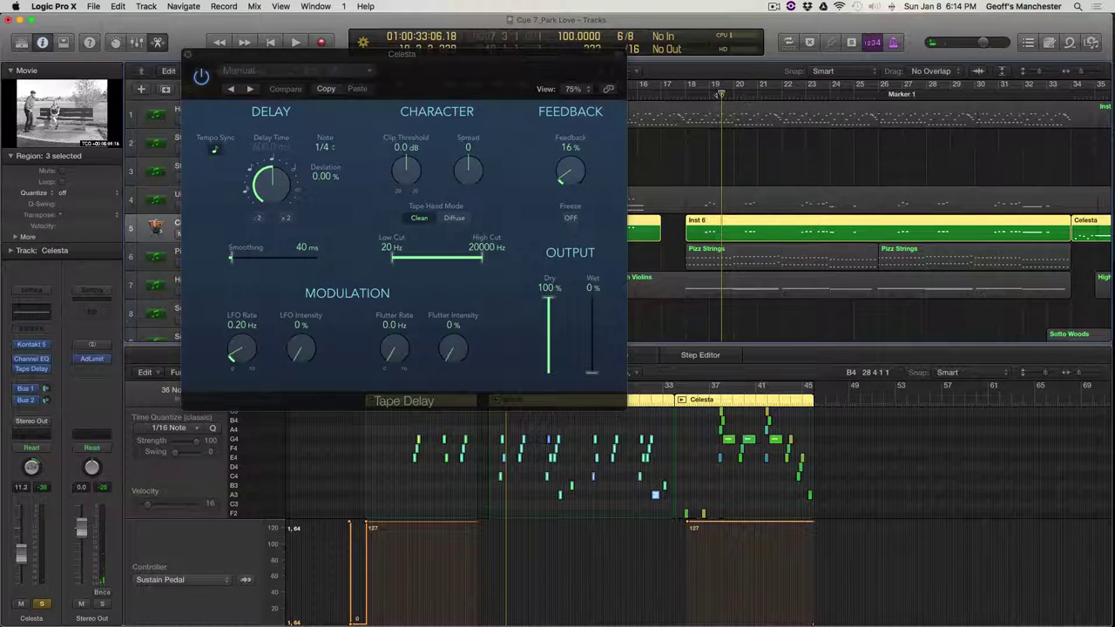
# Step: Play the Celesta part from one bar earlier and compare its sound with the Tape Delay bypassed and re-enabled
pyautogui.press(',')
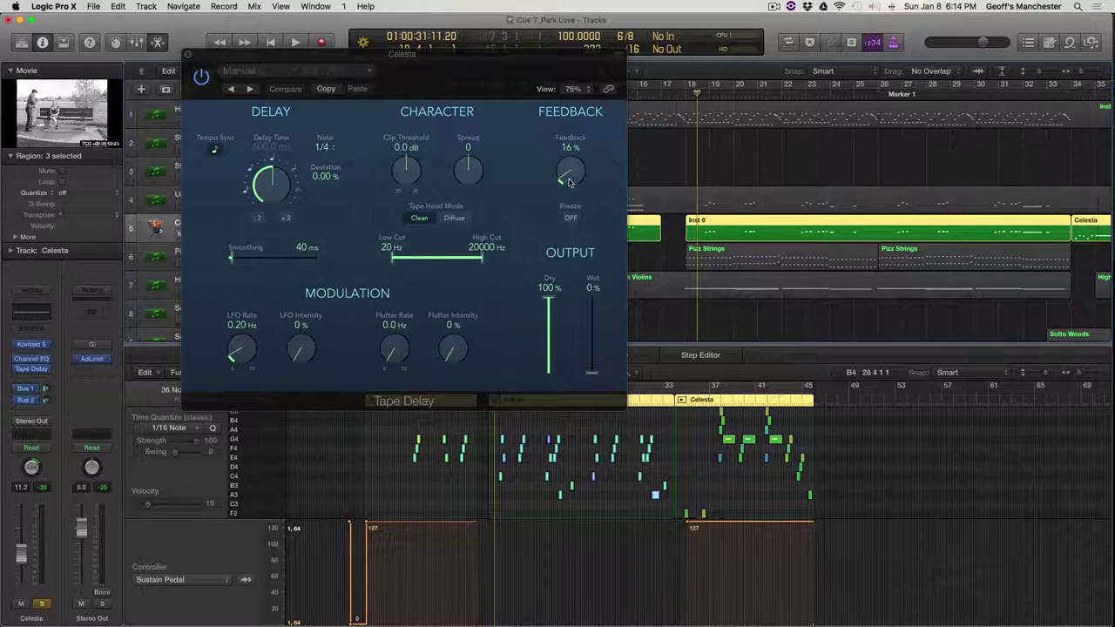
pyautogui.press('space')
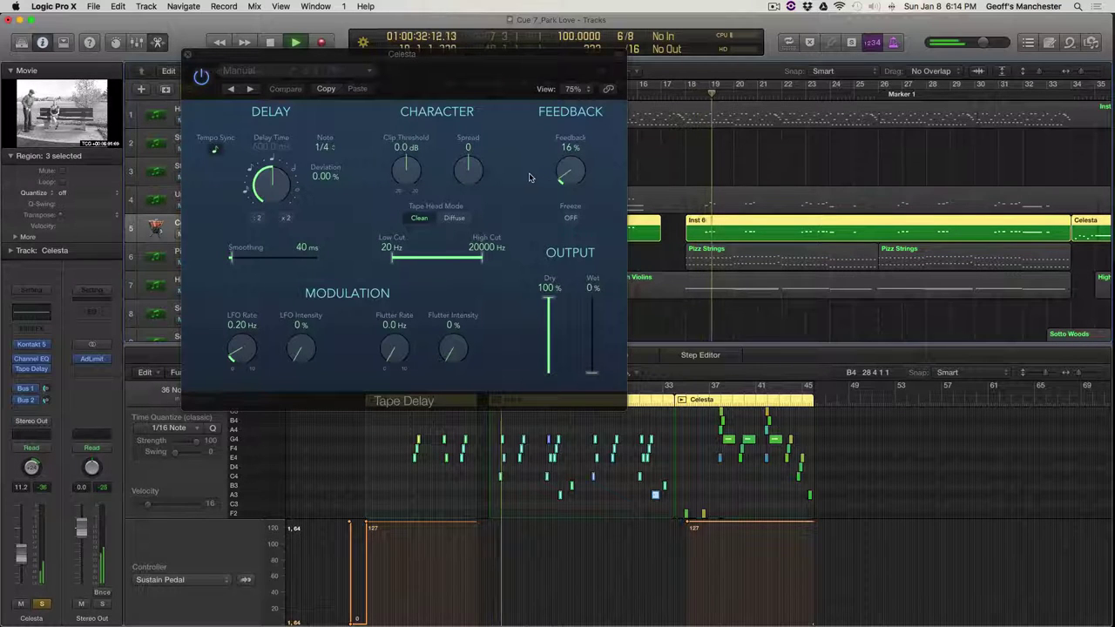
pyautogui.click(200, 78)
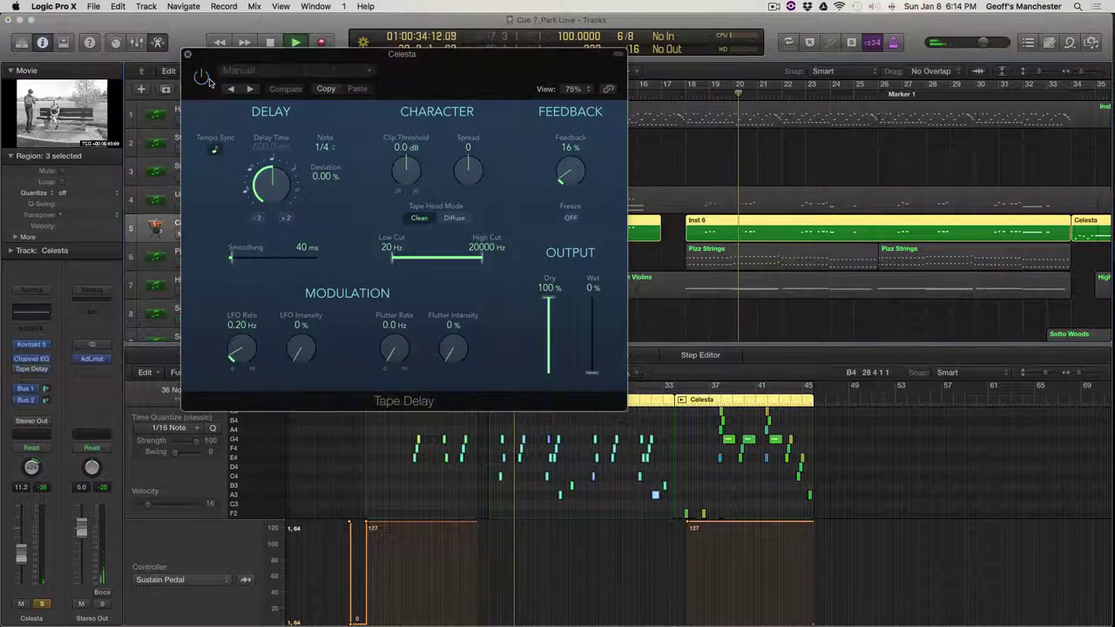
pyautogui.click(200, 77)
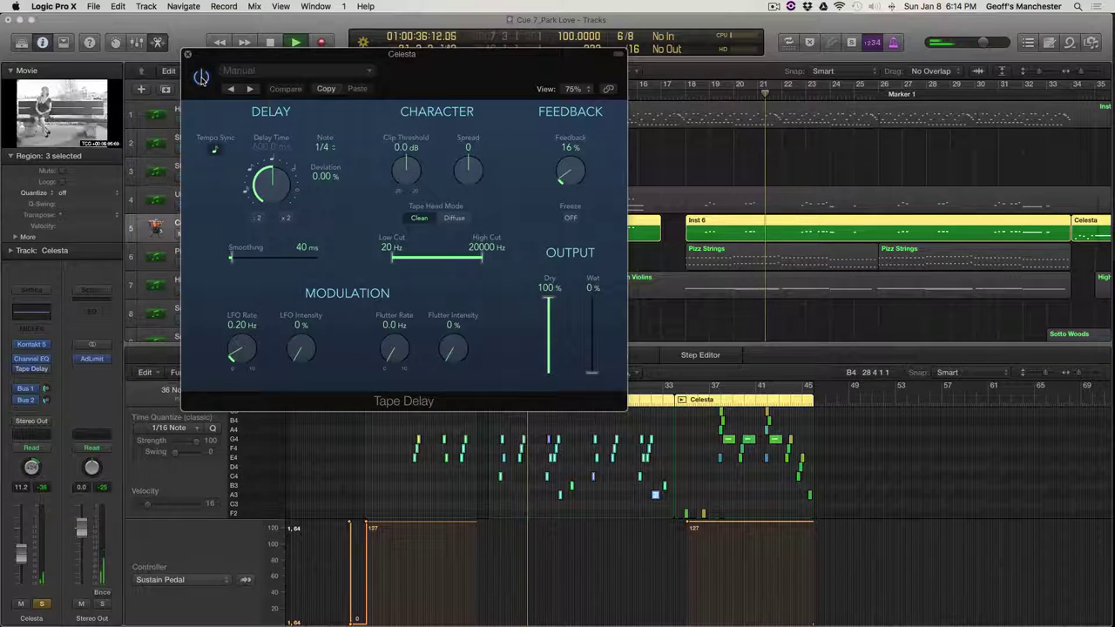
# Step: View the Bus 1 and Bus 2 reverb channels fed by the Celesta track, closing Tape Delay and checking Bus 2's channel strip setting
pyautogui.click(28, 390)
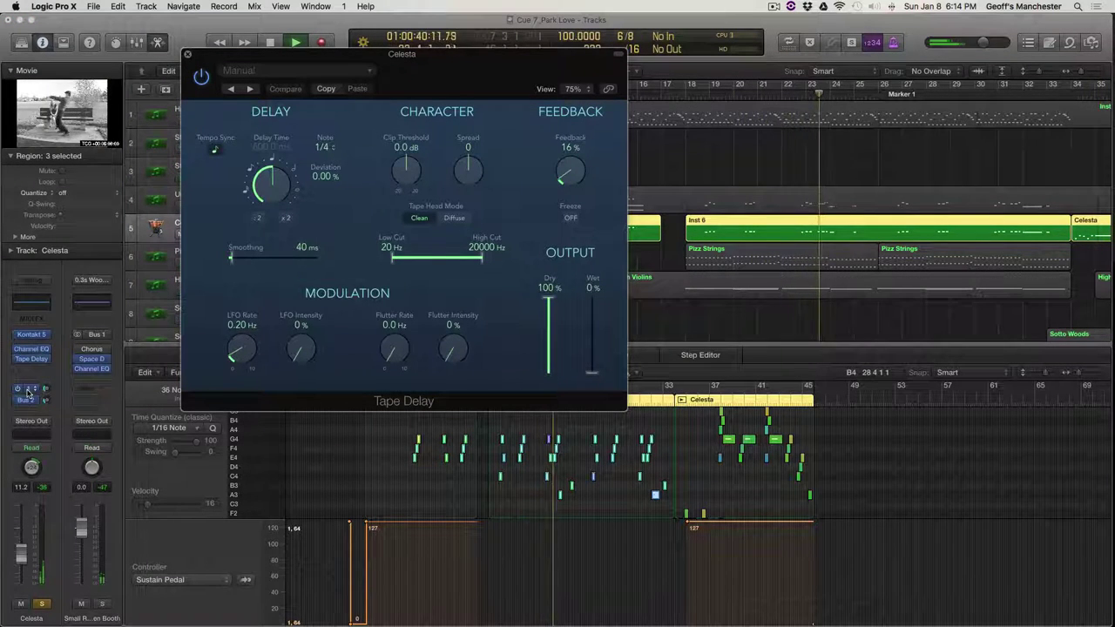
pyautogui.moveTo(30, 401)
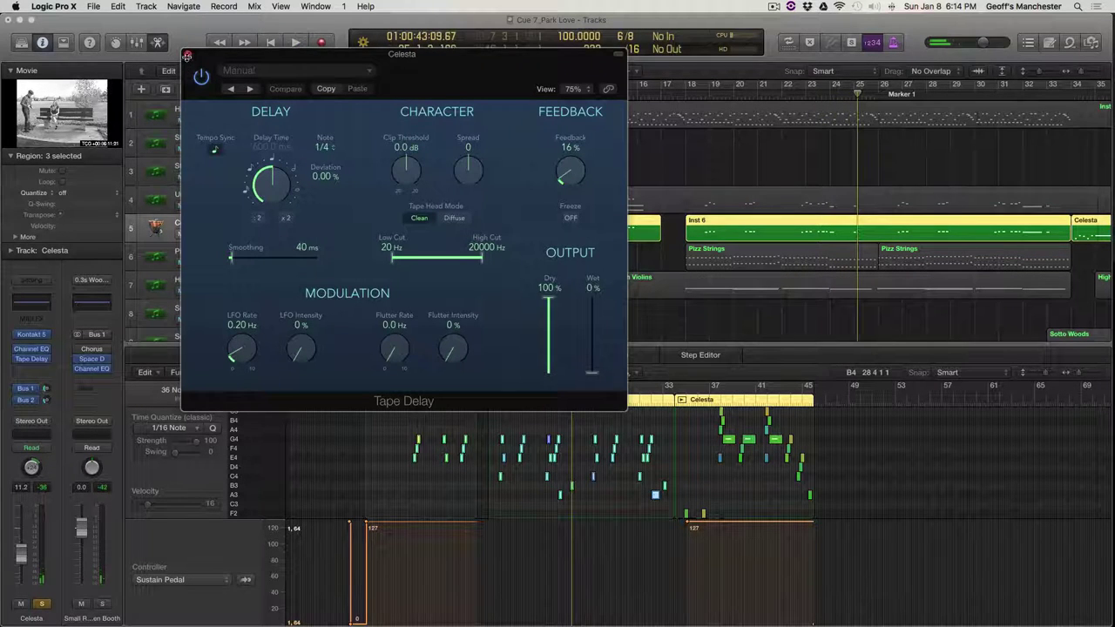
pyautogui.click(187, 56)
pyautogui.click(26, 400)
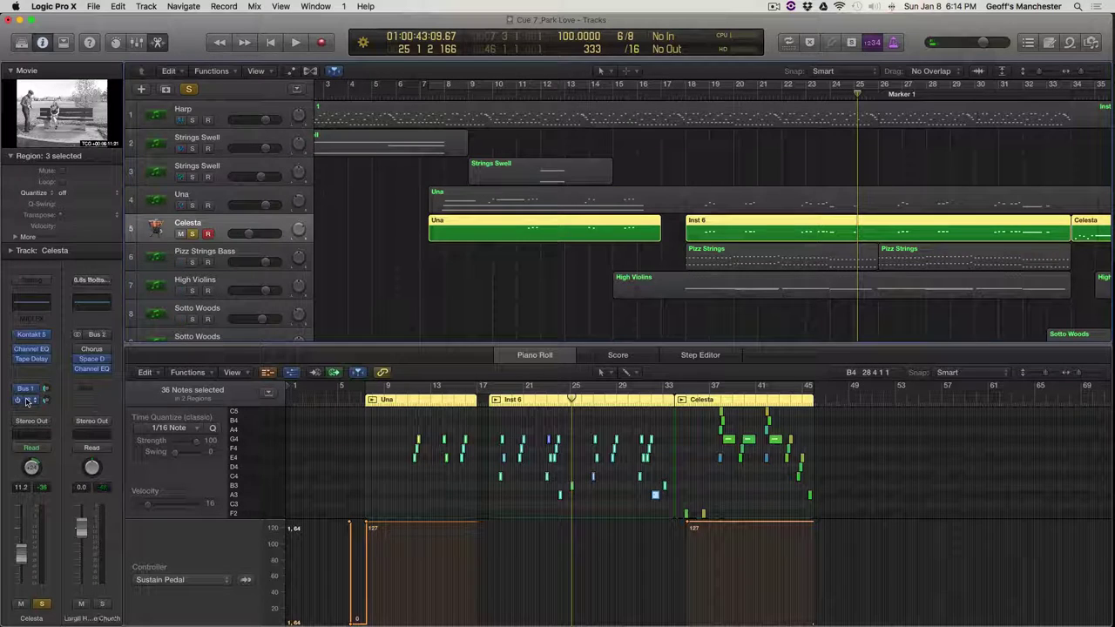
pyautogui.click(91, 280)
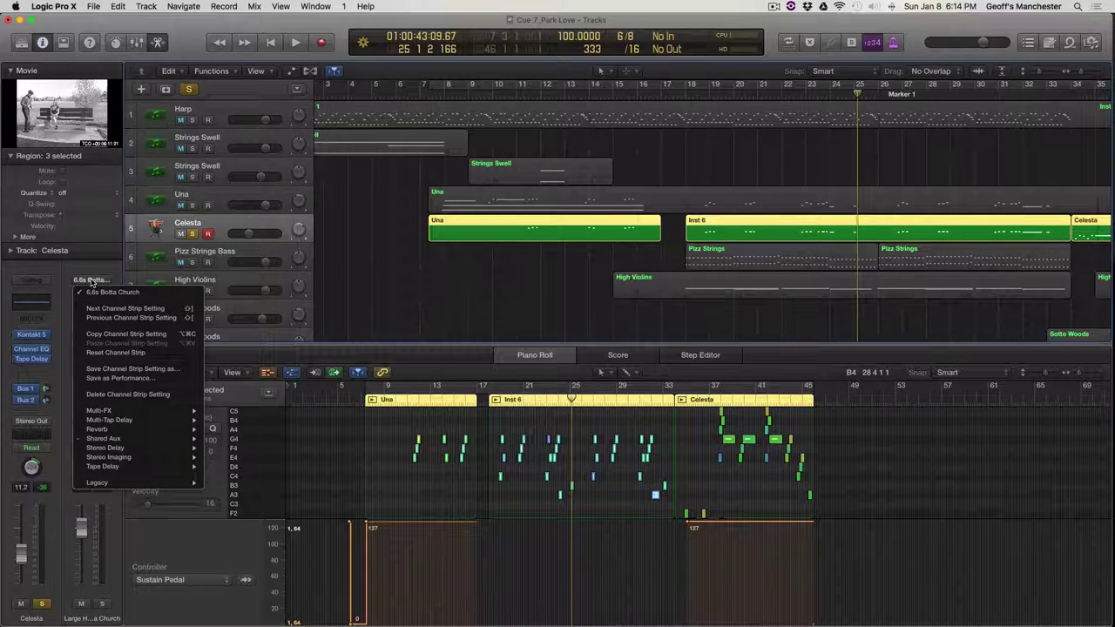
pyautogui.click(91, 279)
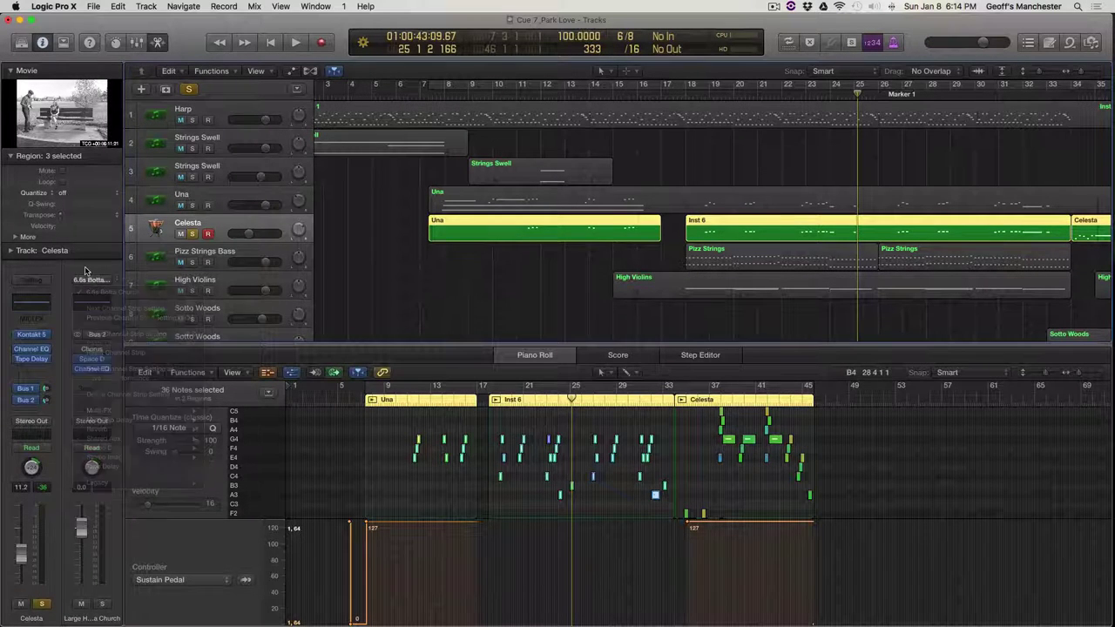
pyautogui.click(47, 404)
pyautogui.moveTo(46, 389); pyautogui.dragTo(56, 389)
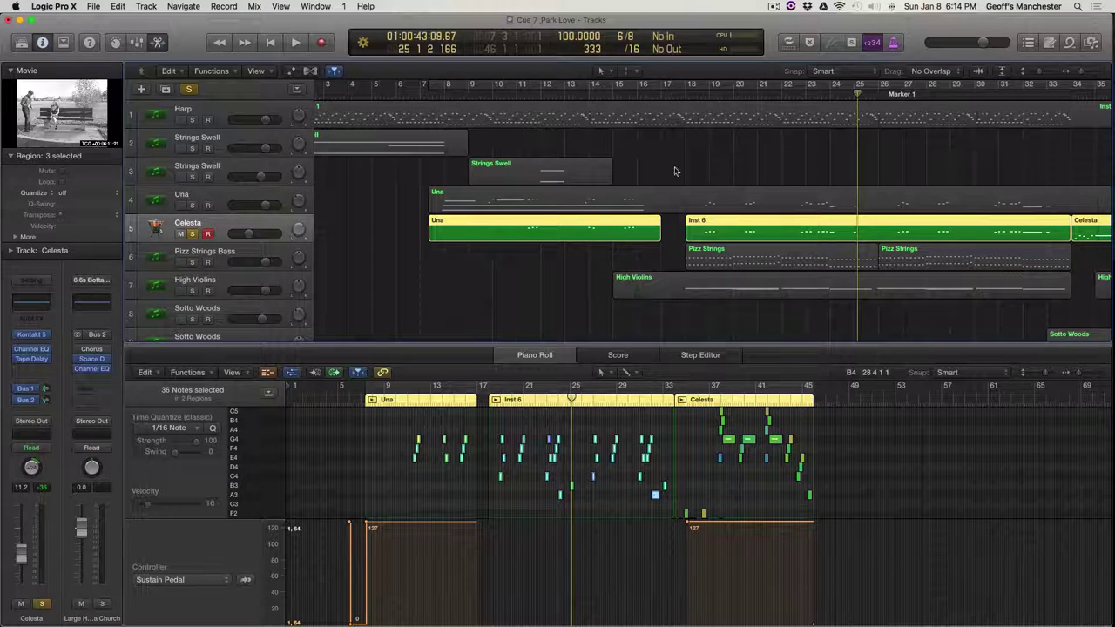
# Step: Play the soloed Celesta region from just before bar 34, turning off solo during playback to hear the full arrangement
pyautogui.hscroll(10, 672, 169)
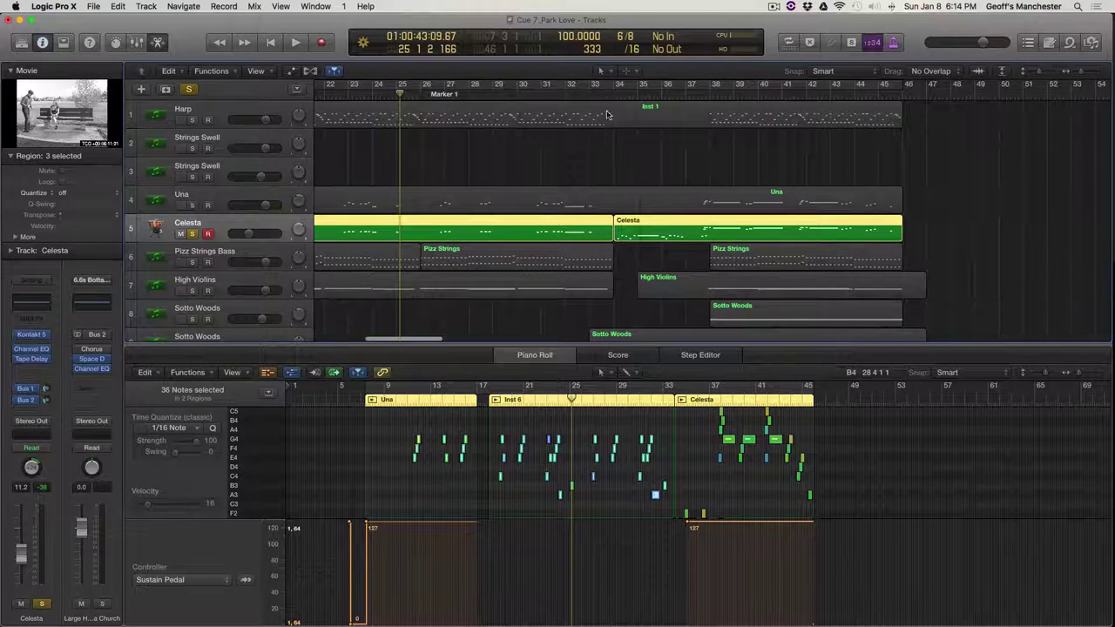
pyautogui.click(605, 94)
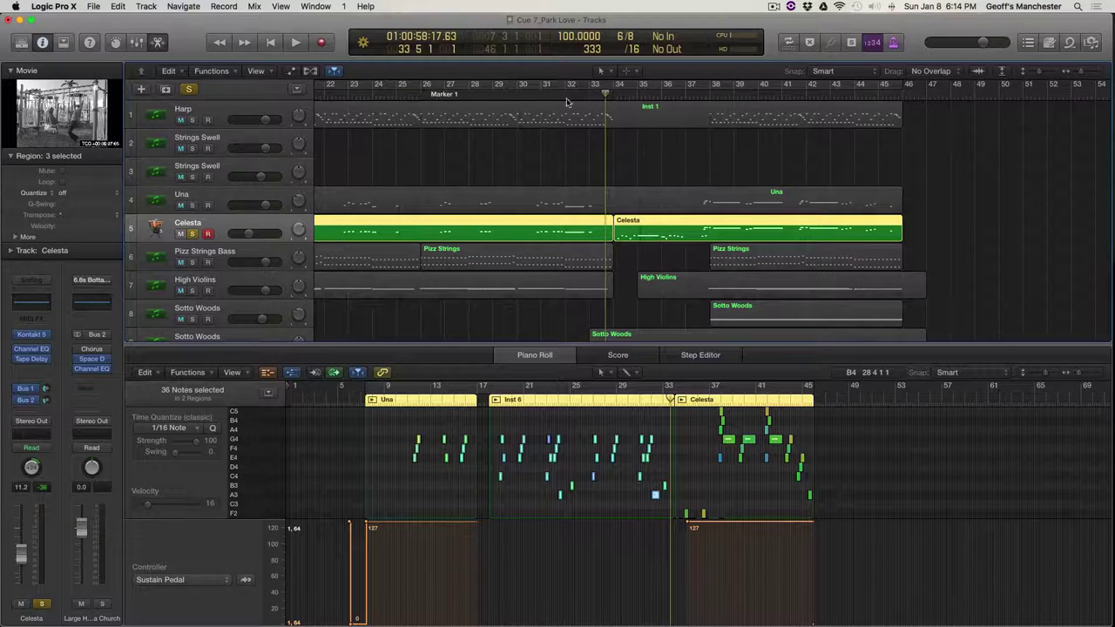
pyautogui.press('space')
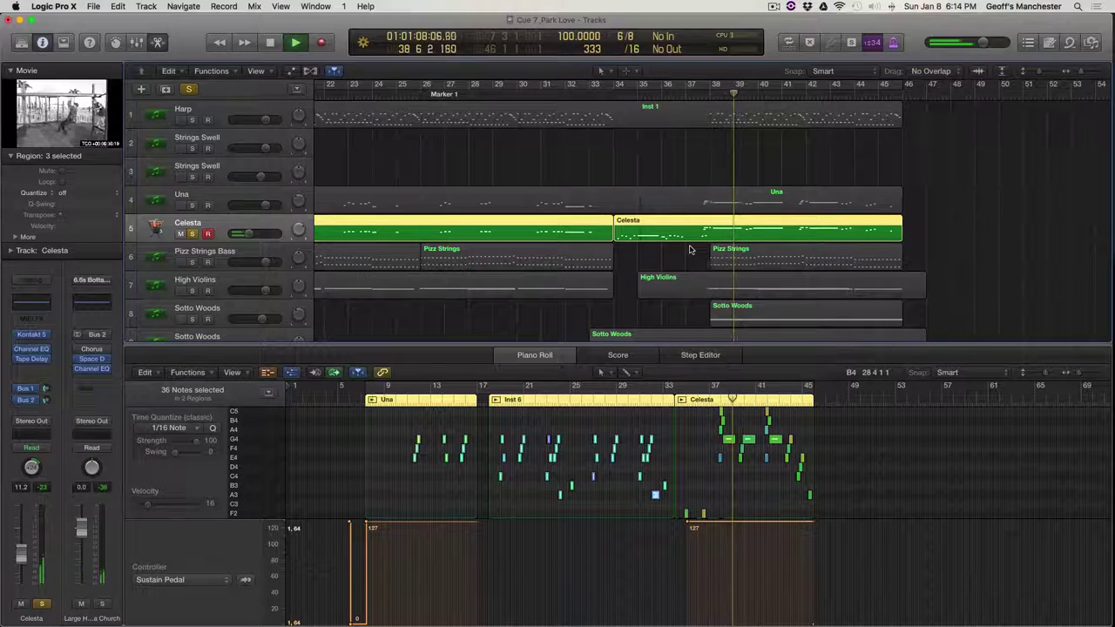
pyautogui.click(187, 90)
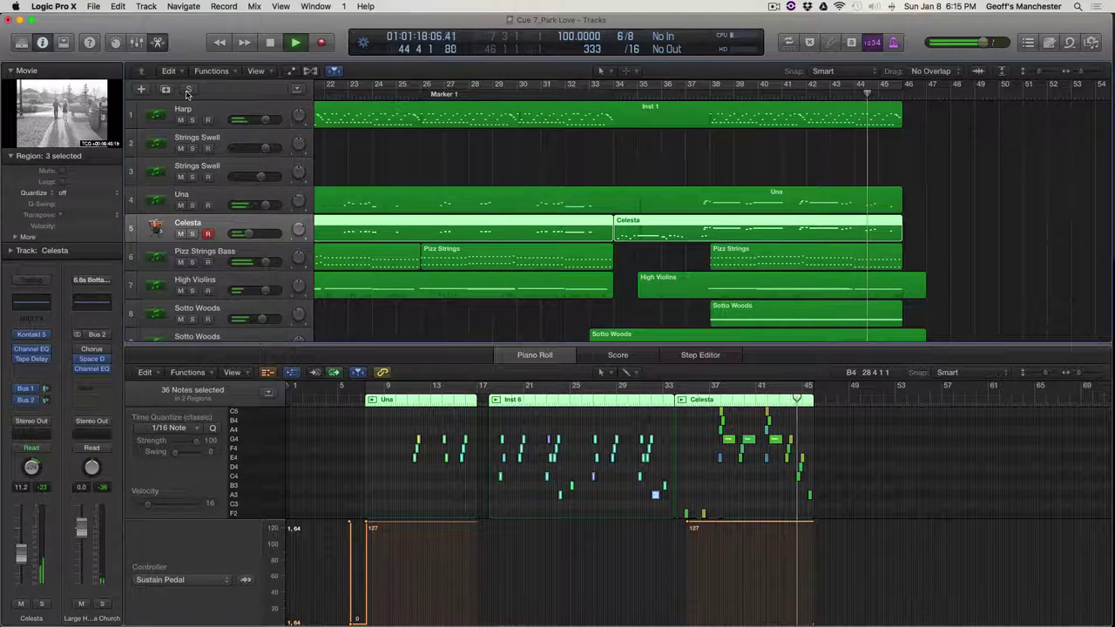
pyautogui.press('space')
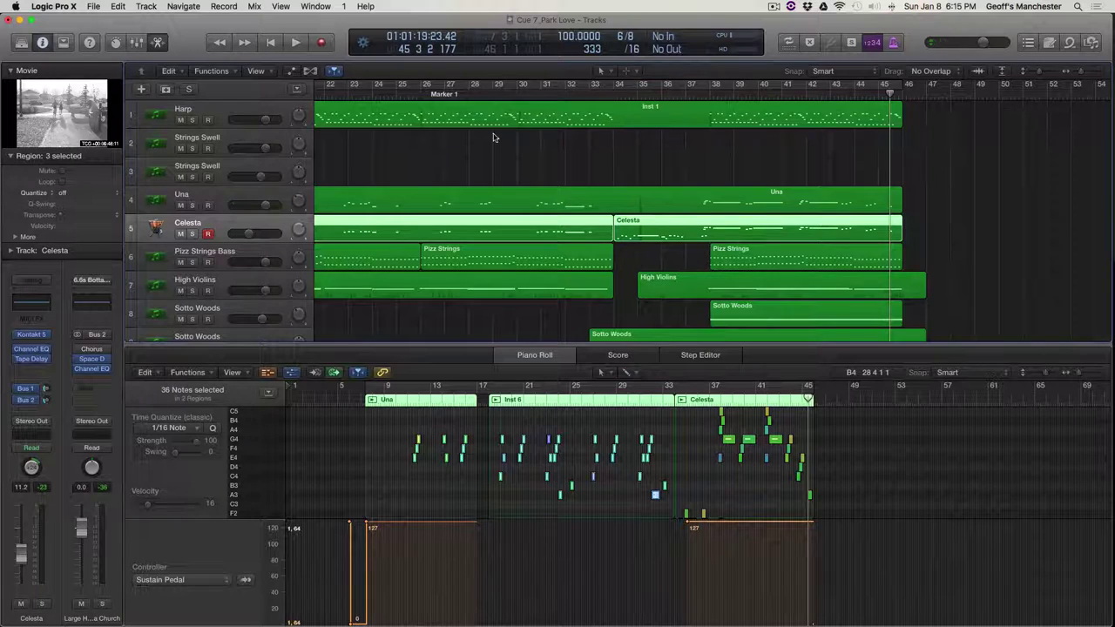
# Step: Select the Pizz Strings Bass track, solo it, place the playhead at bar 17, and turn solo off again
pyautogui.hscroll(-10, 549, 209)
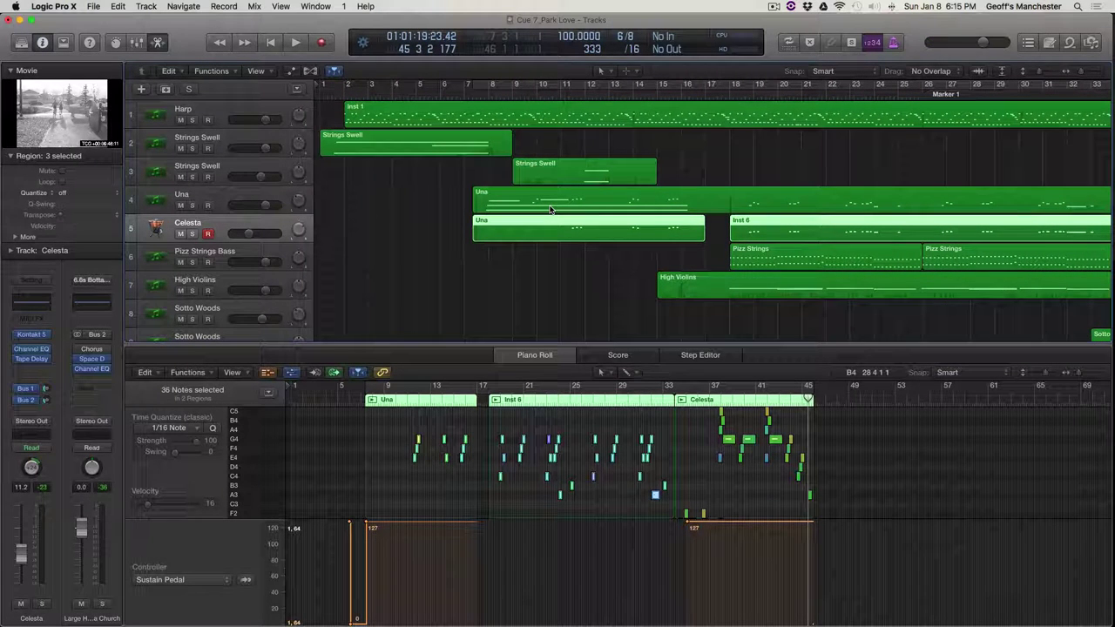
pyautogui.hscroll(-3, 549, 209)
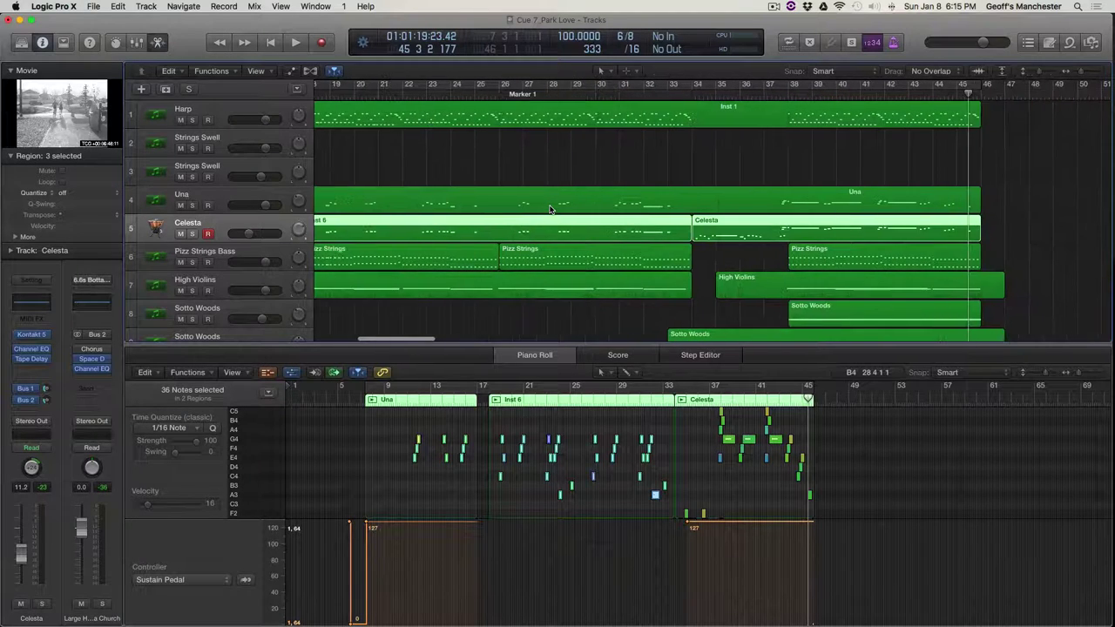
pyautogui.click(247, 252)
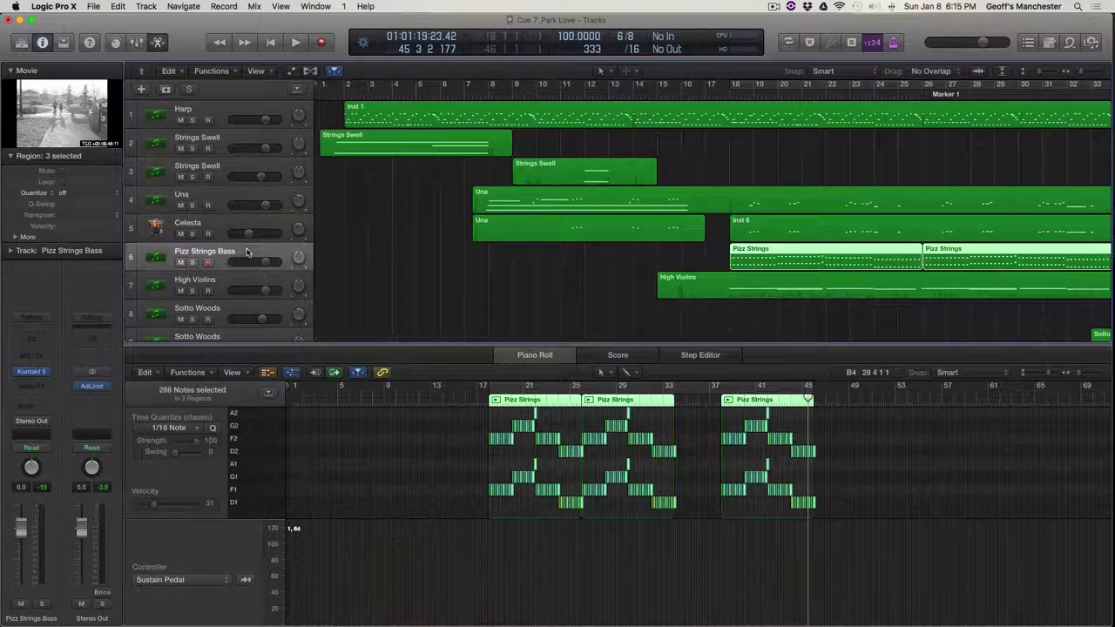
pyautogui.click(192, 263)
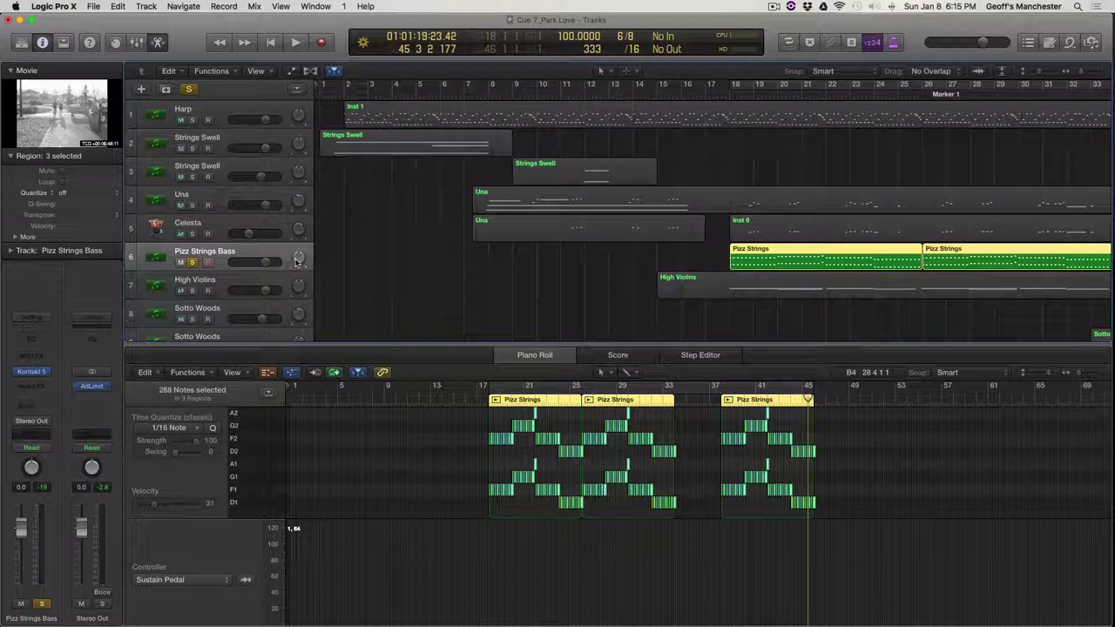
pyautogui.click(708, 93)
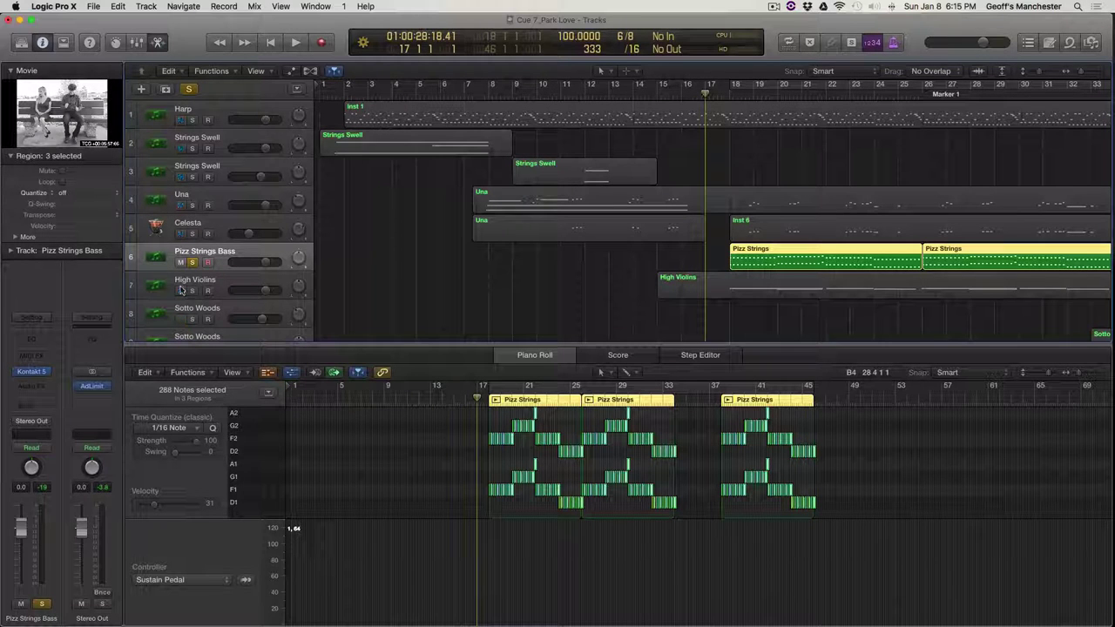
pyautogui.click(188, 89)
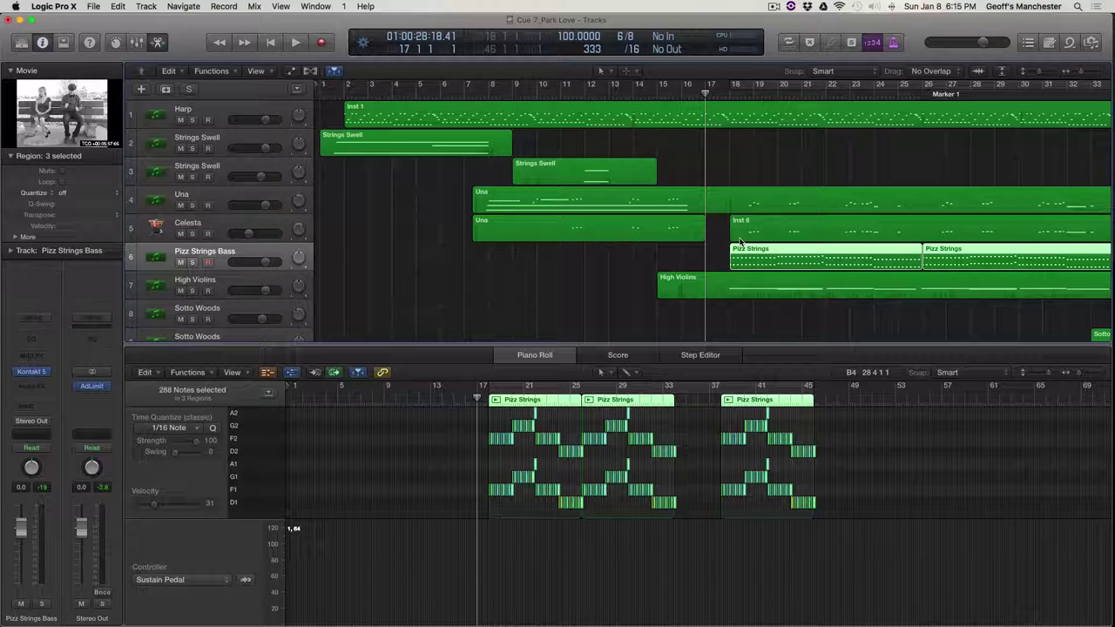
# Step: View the Pizz Strings Bass track's Kontakt instrument while playing it soloed and in the full mix, and close the window
pyautogui.moveTo(35, 376)
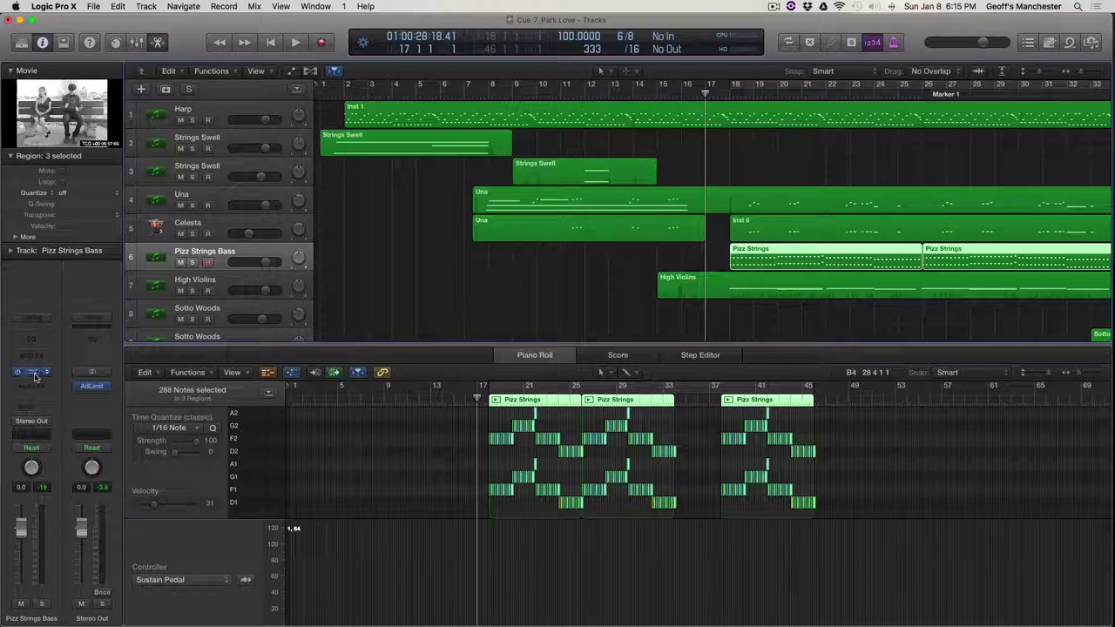
pyautogui.click(36, 376)
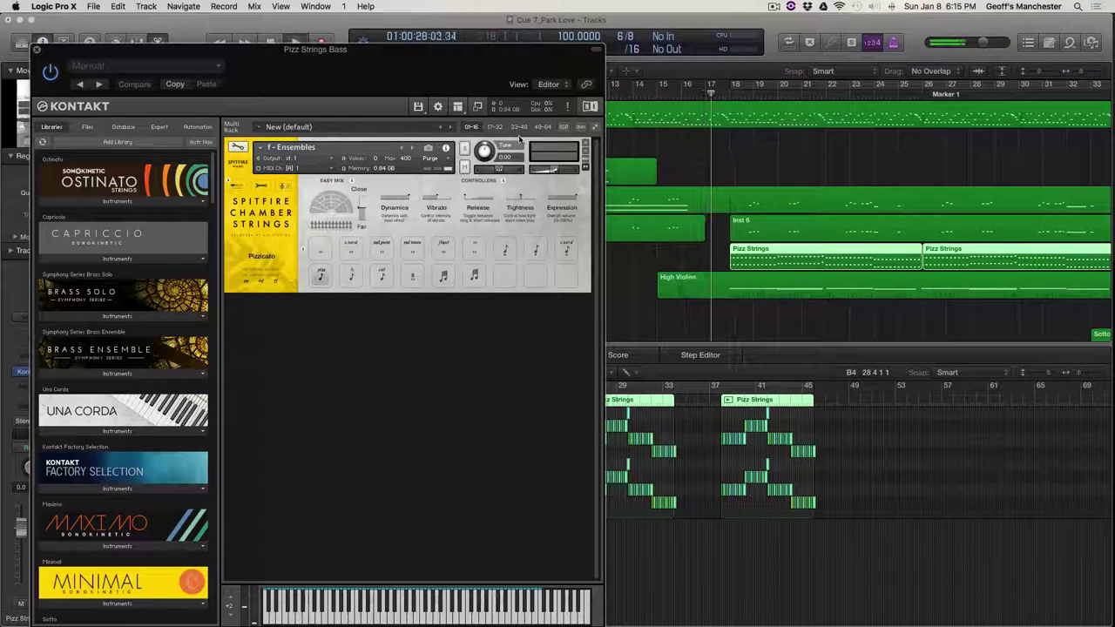
pyautogui.hotkey('ctrl', 's')
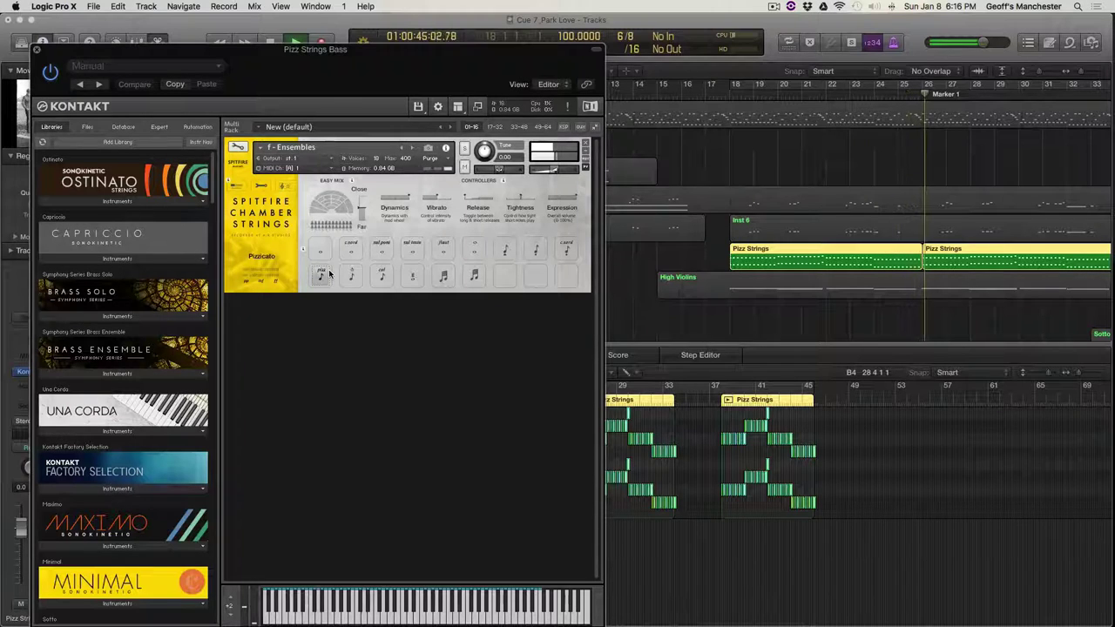
pyautogui.press('s')
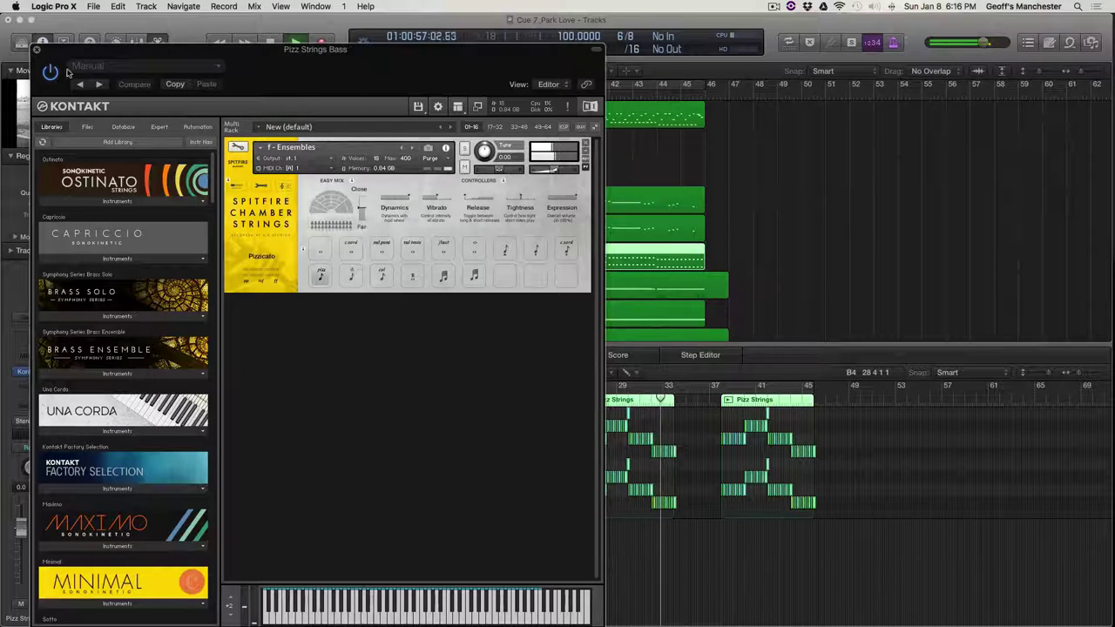
pyautogui.press('super+w')
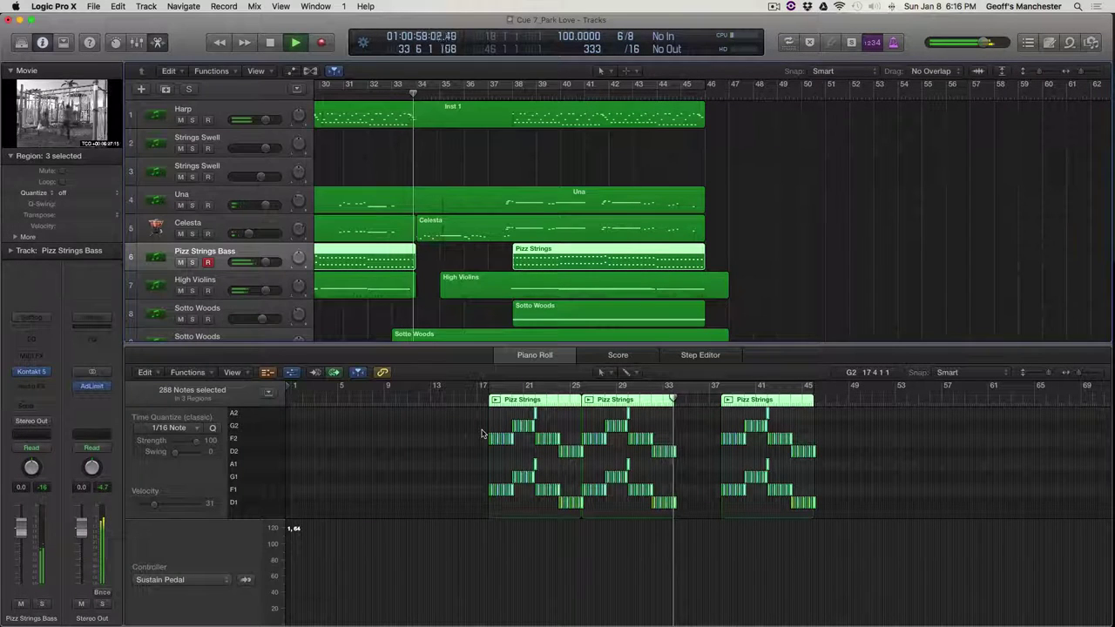
# Step: Stop playback and examine the first Pizz Strings region's repeated notes up close in the Piano Roll
pyautogui.press('space')
pyautogui.press('super+Right')
pyautogui.press('super+Right')
pyautogui.press('super+Right')
pyautogui.press('super+Right')
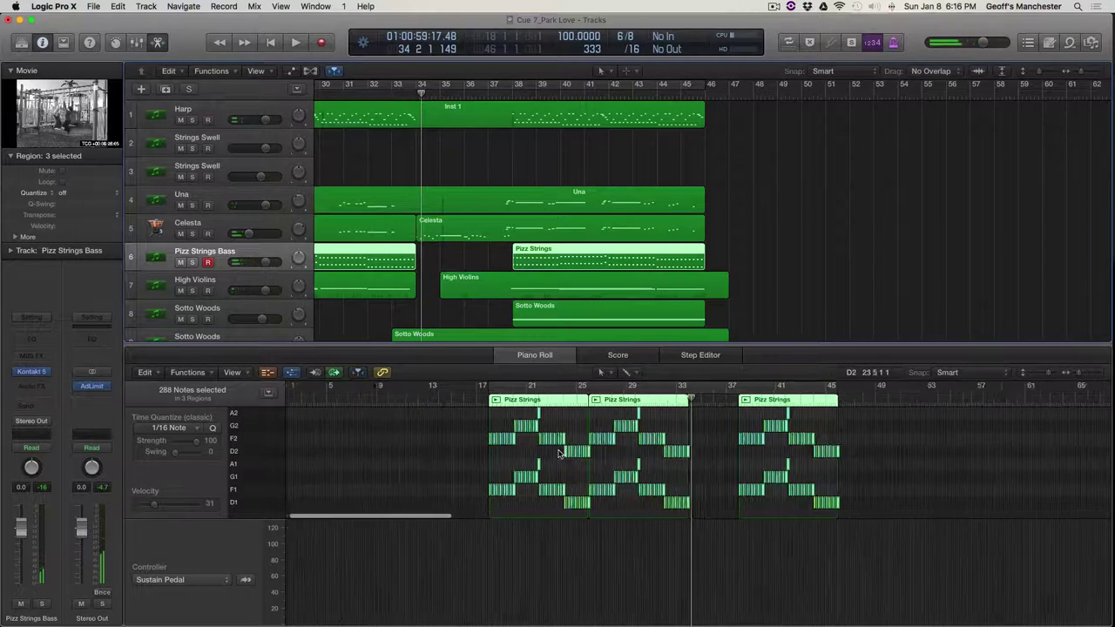
pyautogui.press('super+Left')
pyautogui.press('super+Left')
pyautogui.press('super+Left')
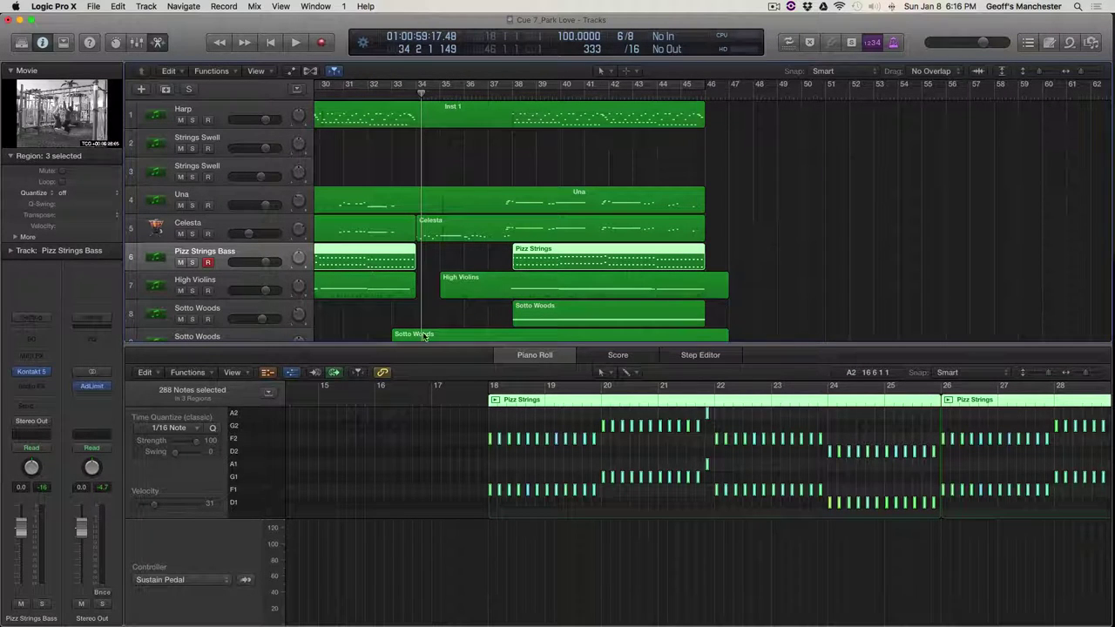
# Step: Move the playhead to bar 37, just before the last Pizz Strings region
pyautogui.hscroll(-10, 413, 314)
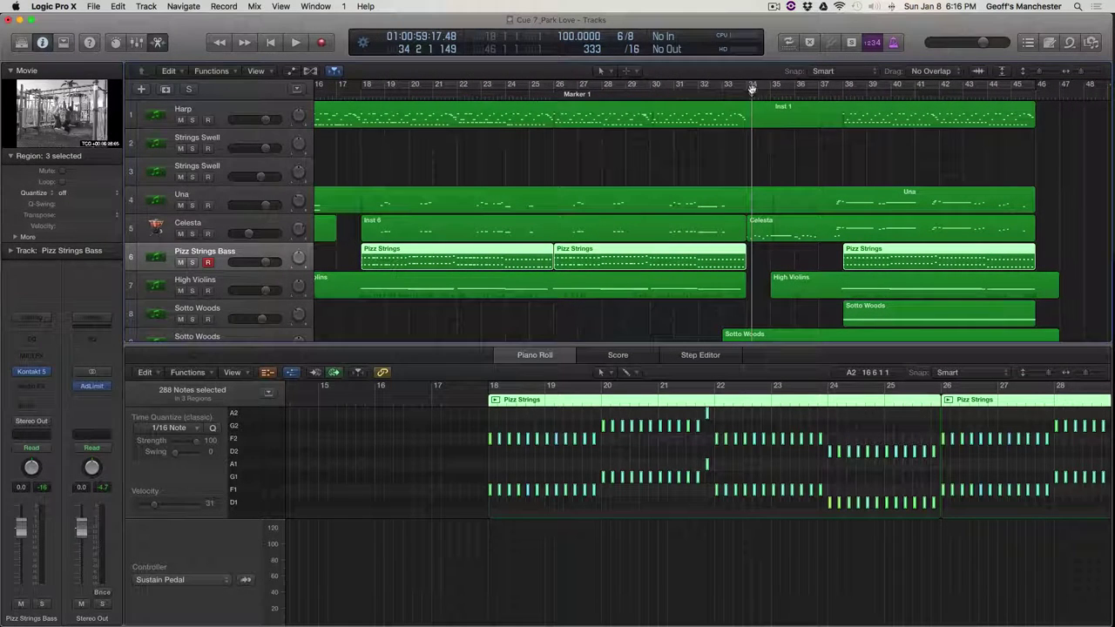
pyautogui.moveTo(752, 91); pyautogui.dragTo(829, 92)
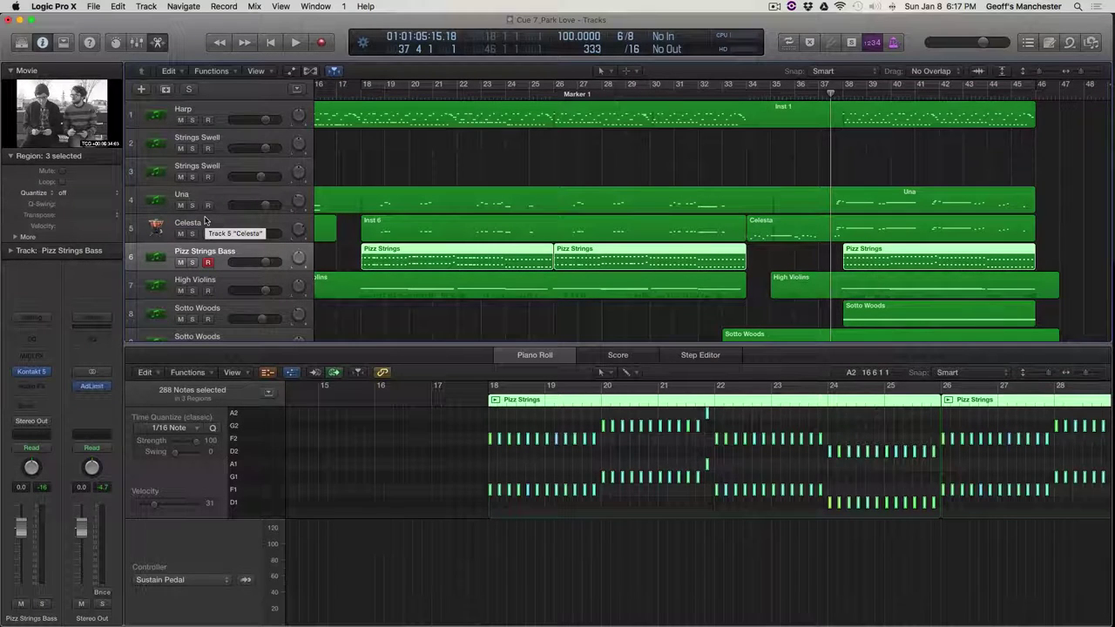
# Step: Play the last Pizz Strings region from bar 37, both soloed and in the full mix
pyautogui.click(192, 263)
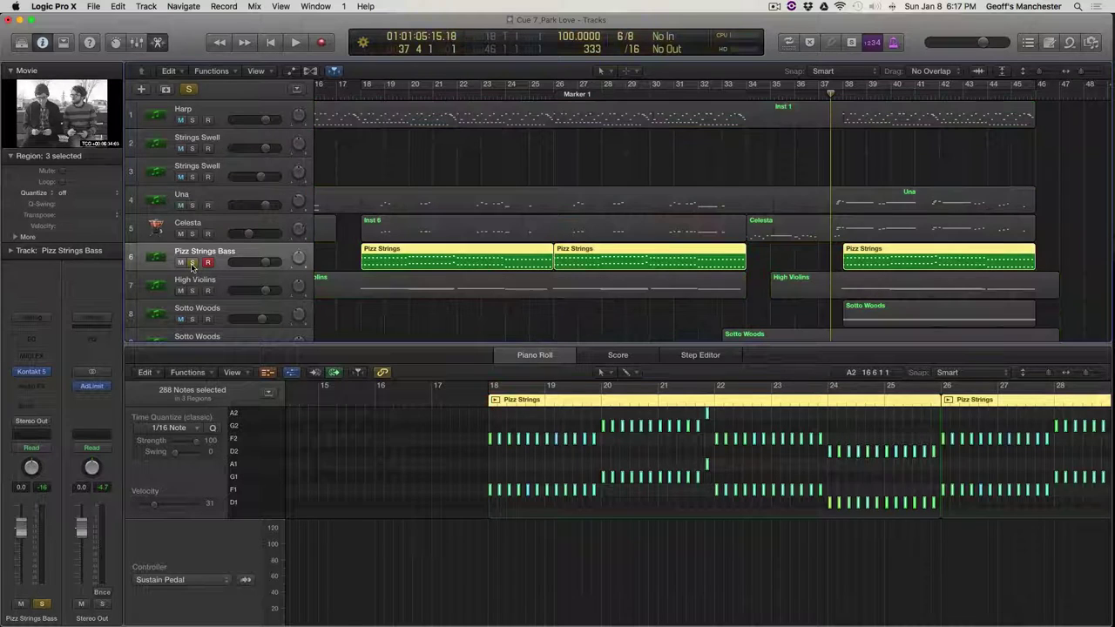
pyautogui.press('space')
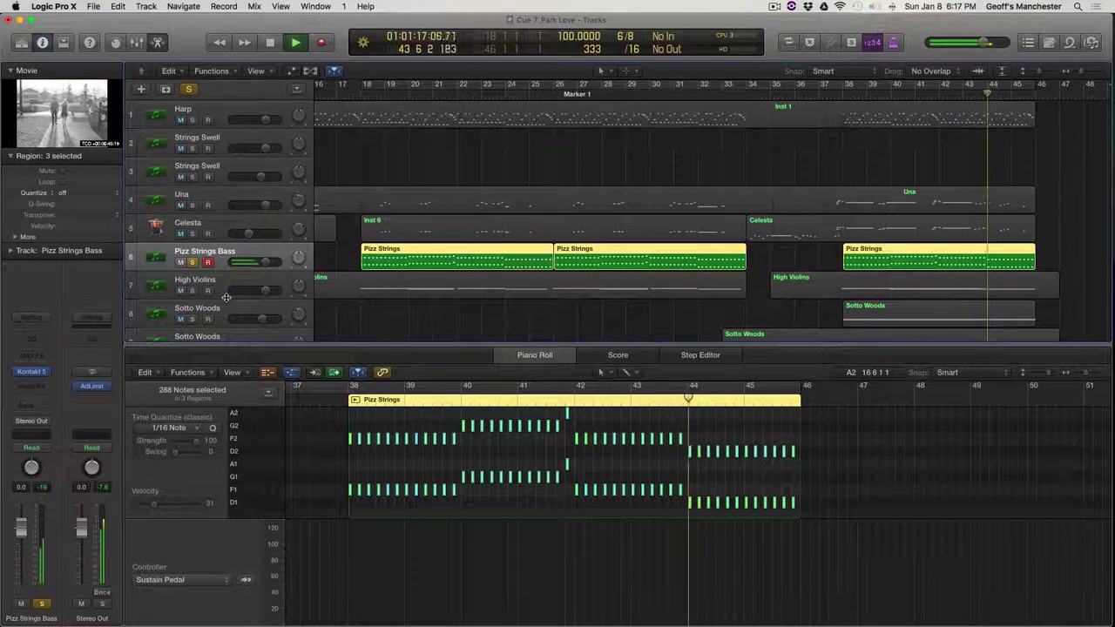
pyautogui.press('s')
pyautogui.scroll(-10, 372, 277)
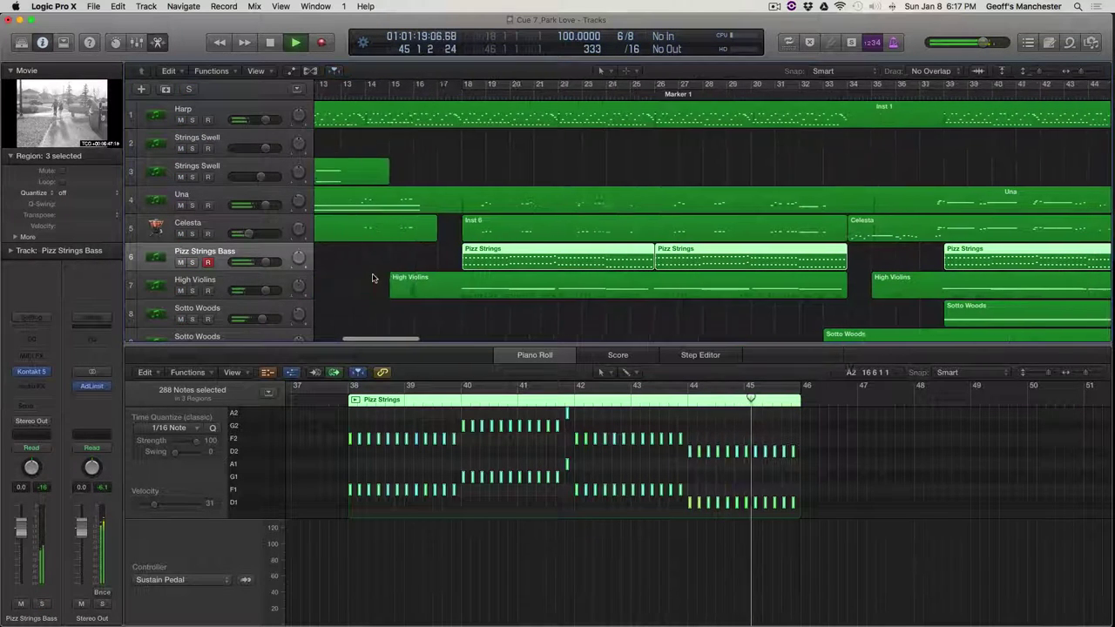
pyautogui.press('s')
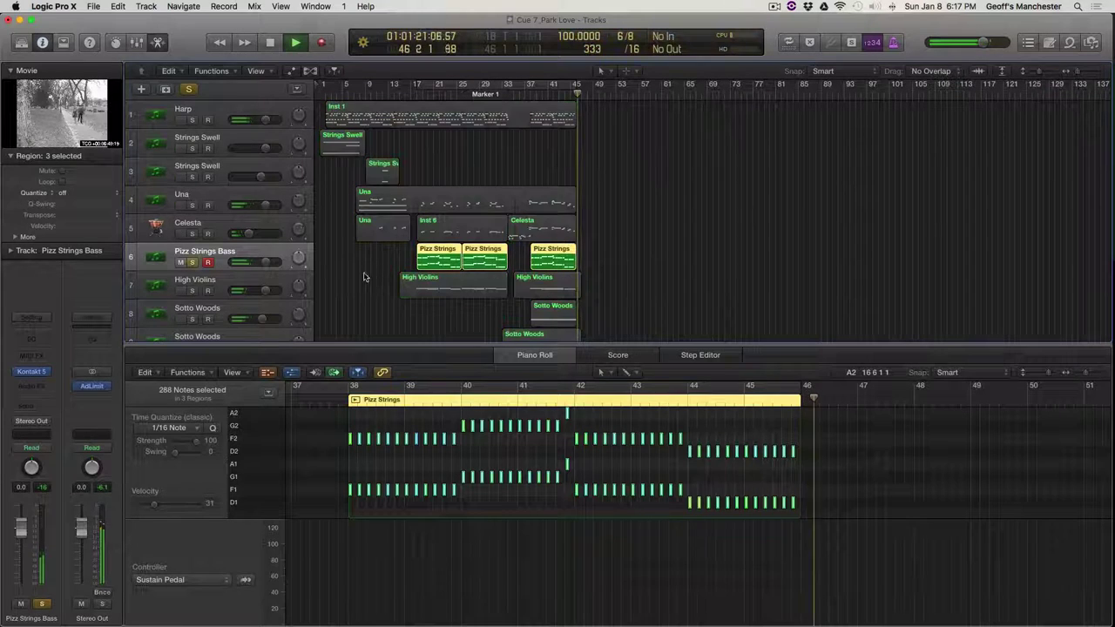
# Step: Select the High Violins track, turn off the Pizz Strings Bass solo, and place the playhead at bar 13
pyautogui.press('Down')
pyautogui.click(191, 262)
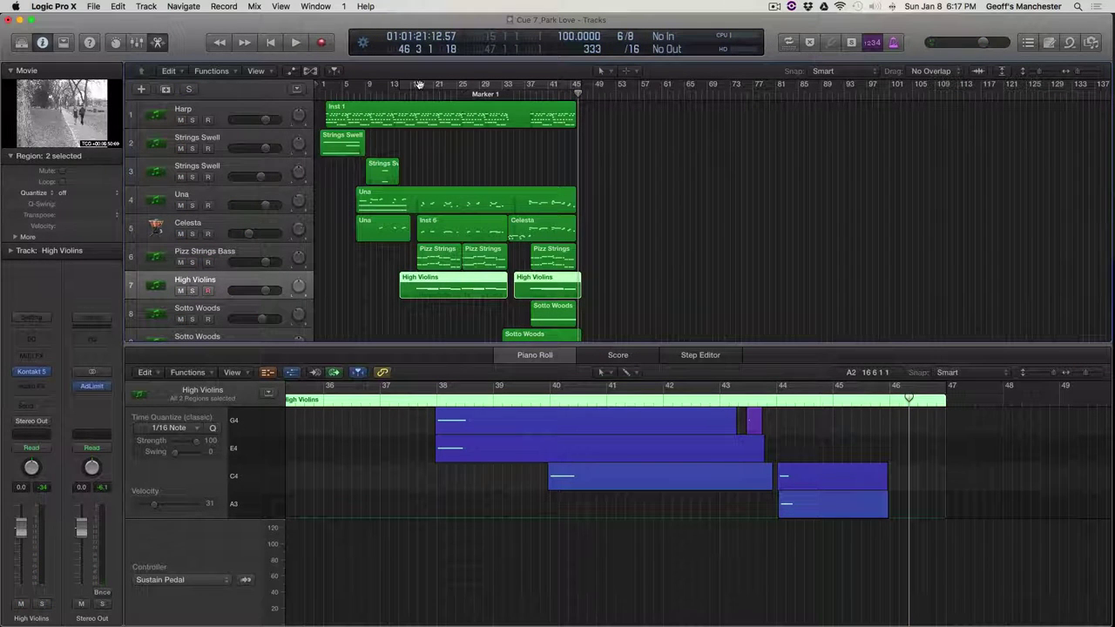
pyautogui.click(389, 93)
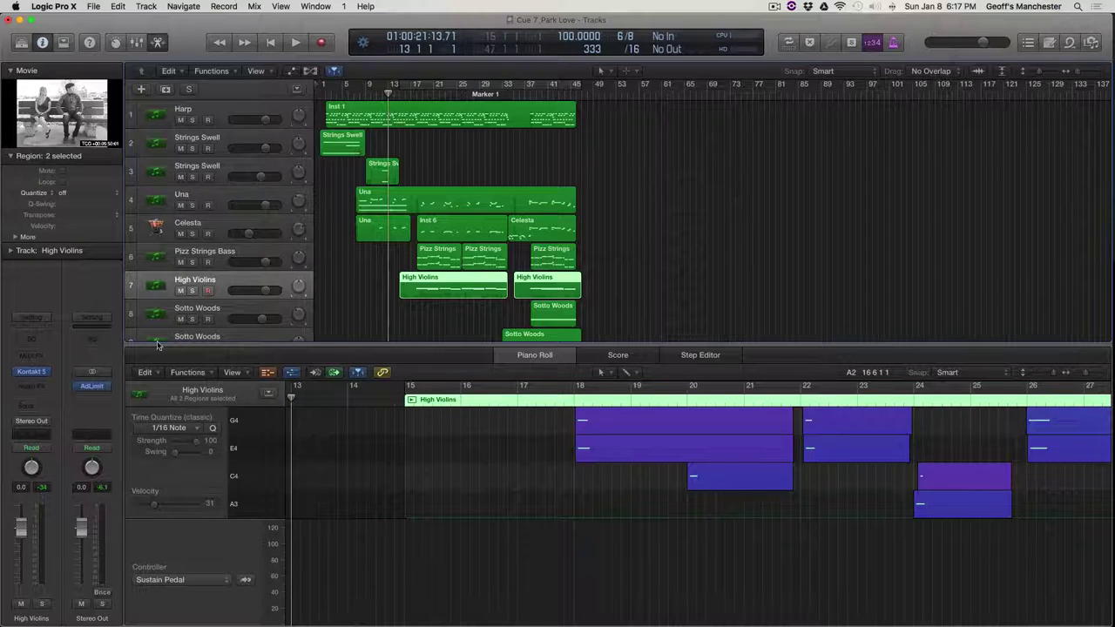
# Step: View the High Violins track's Kontakt instrument and close its window
pyautogui.moveTo(33, 374)
pyautogui.click(33, 375)
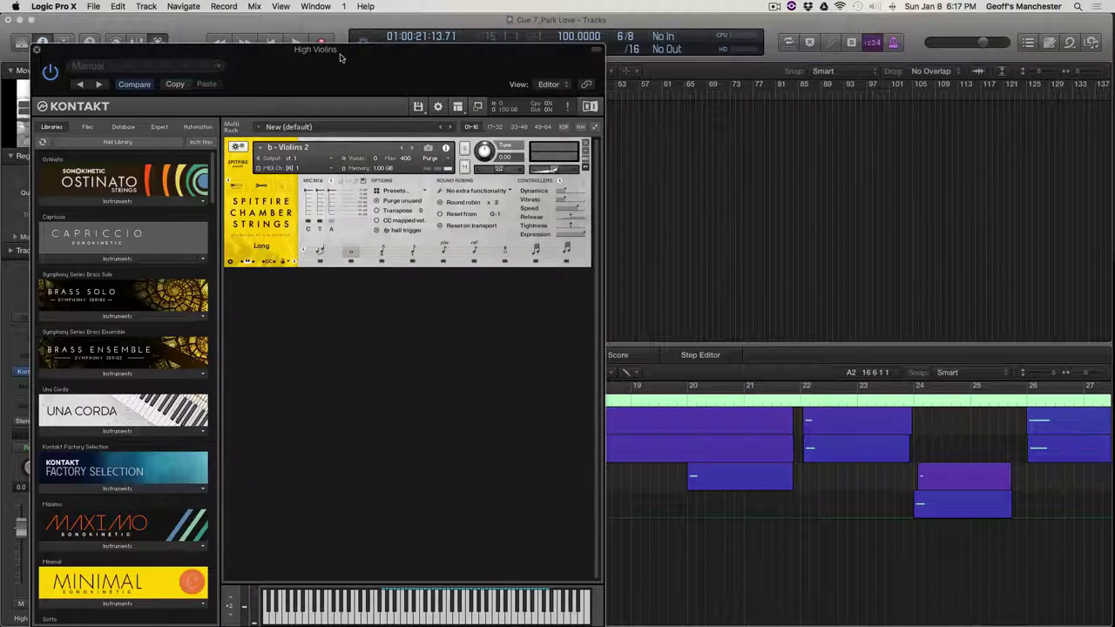
pyautogui.moveTo(341, 57); pyautogui.dragTo(637, 66)
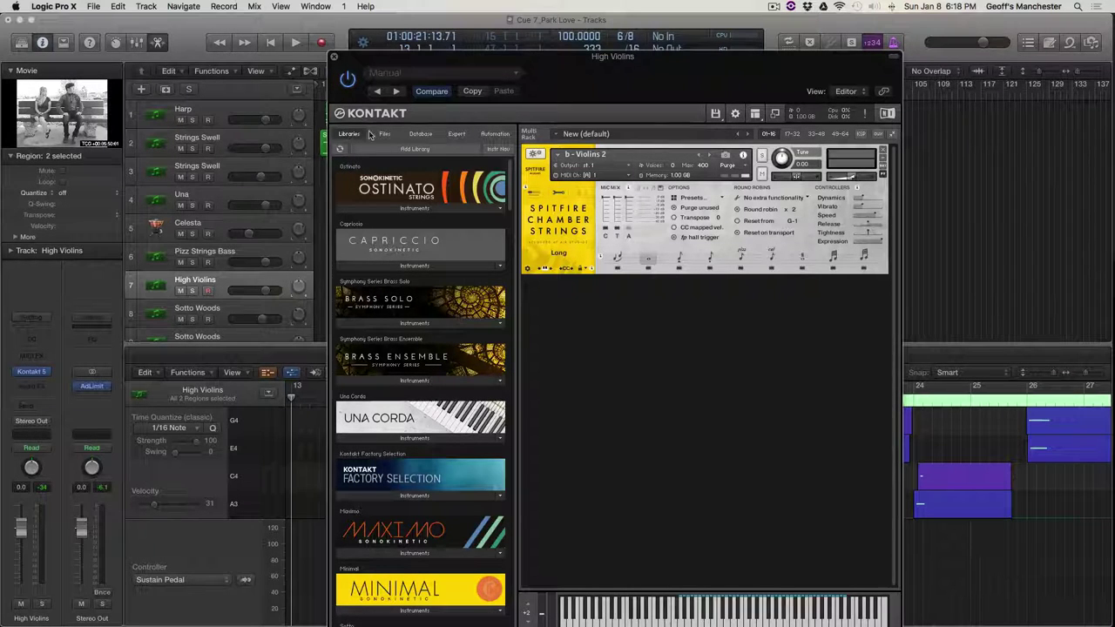
pyautogui.click(333, 57)
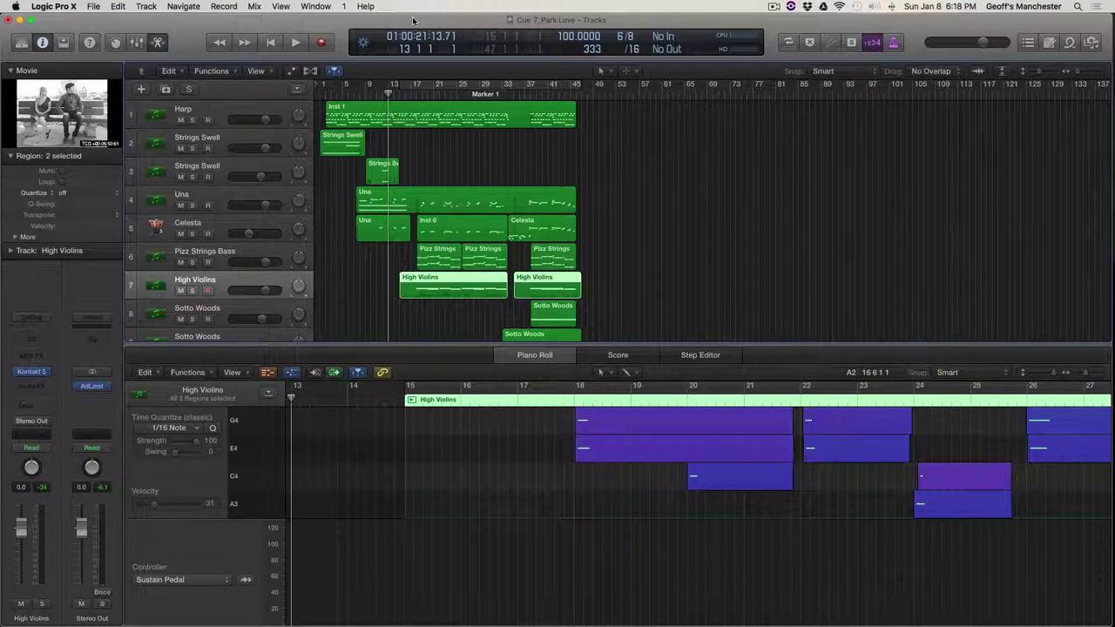
# Step: Solo the High Violins track with the playhead at bar 14 and display its #09 LSB controller data in the Piano Roll
pyautogui.click(393, 94)
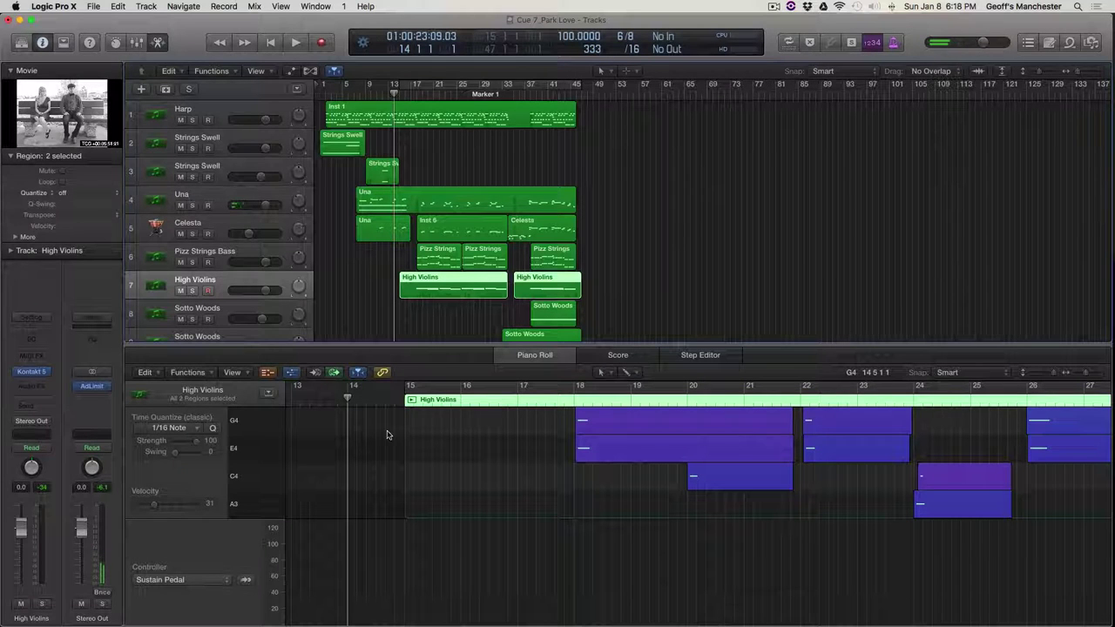
pyautogui.click(192, 291)
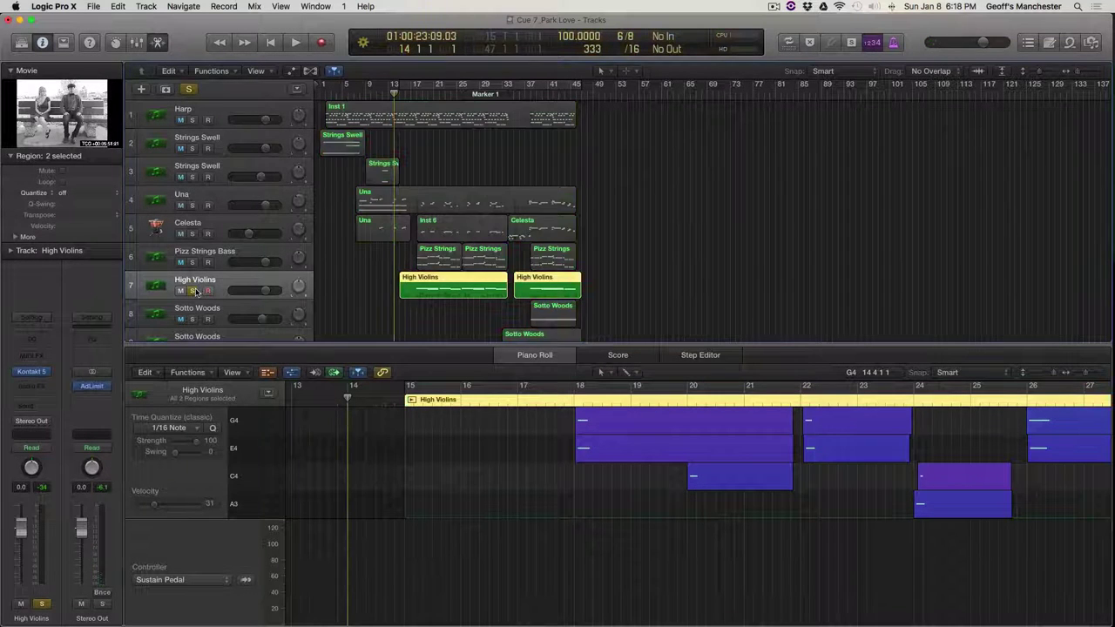
pyautogui.click(244, 583)
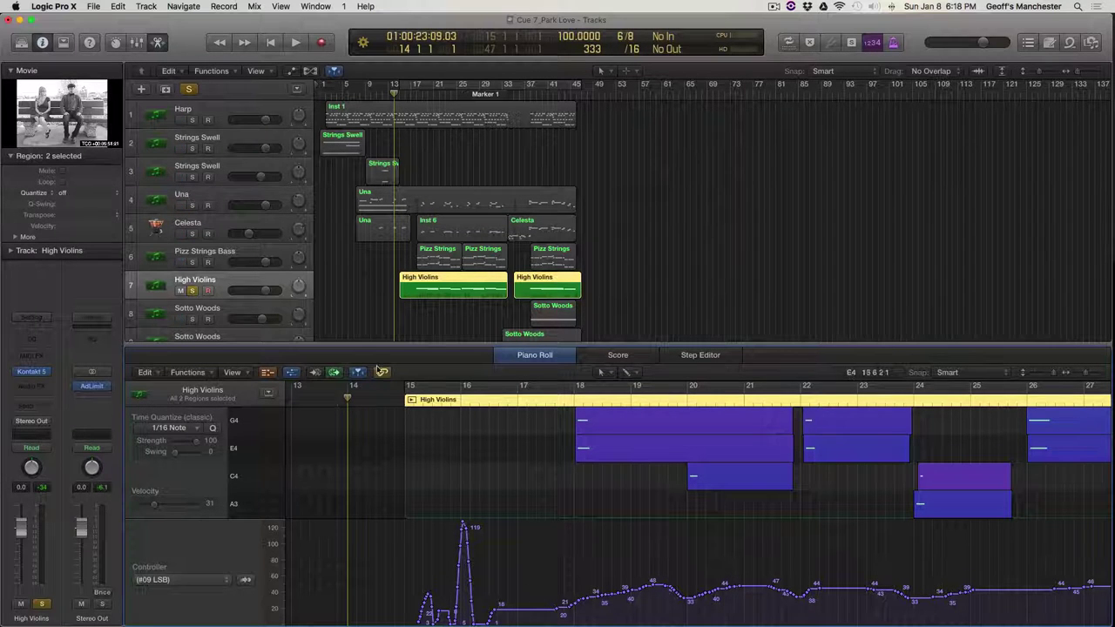
# Step: Play the soloed High Violins from bar 14 while viewing its Kontakt instrument, and close the instrument window
pyautogui.moveTo(32, 372)
pyautogui.press('v')
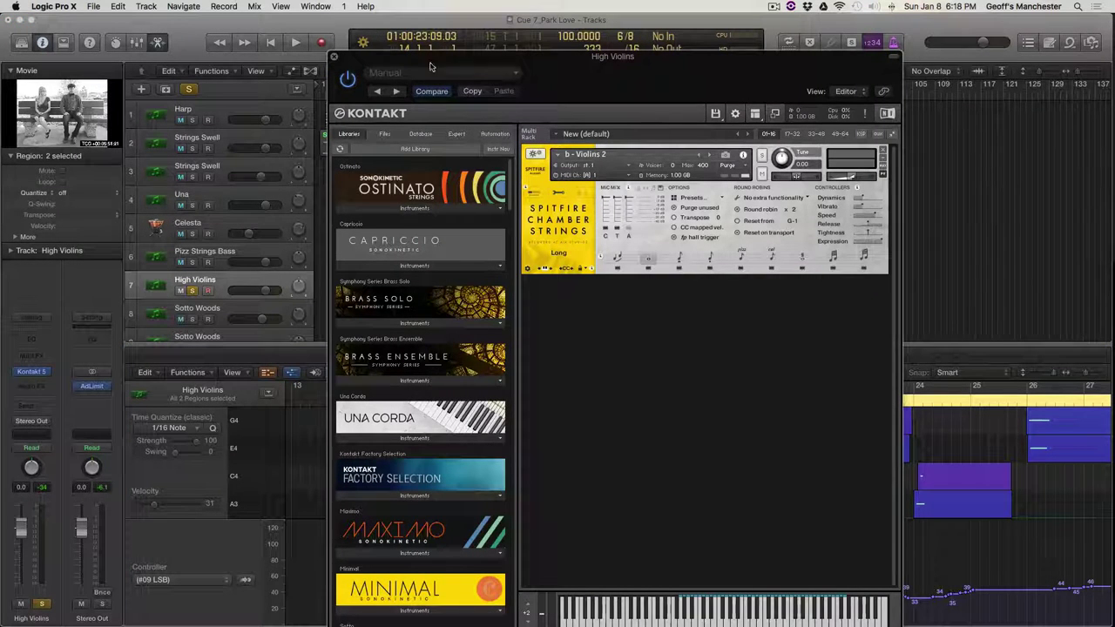
pyautogui.moveTo(618, 80); pyautogui.dragTo(654, 58)
pyautogui.press('space')
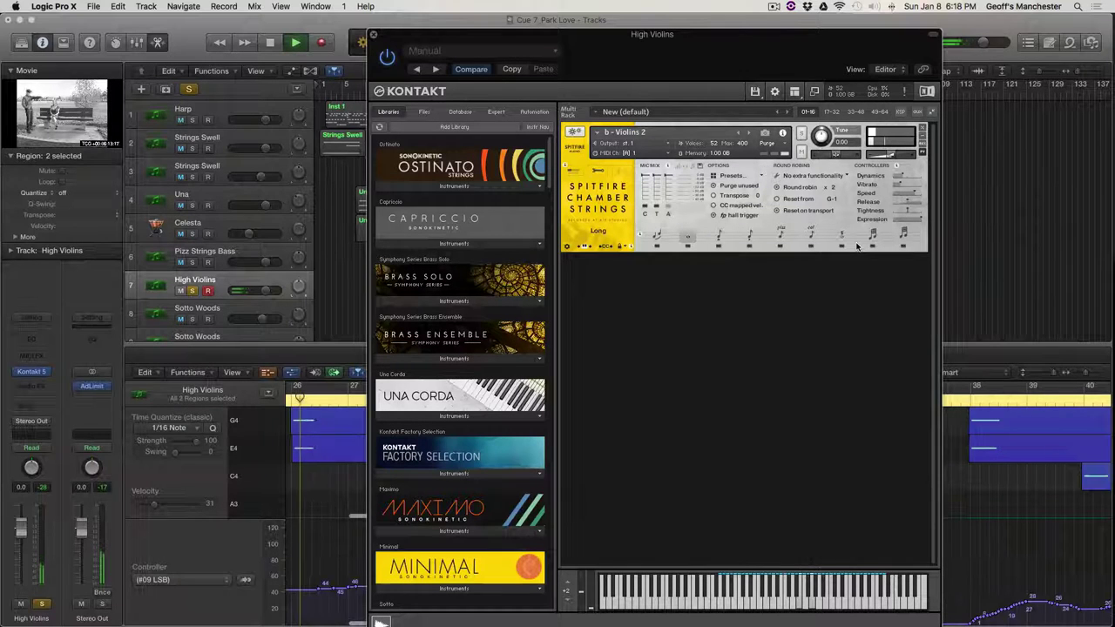
pyautogui.click(373, 34)
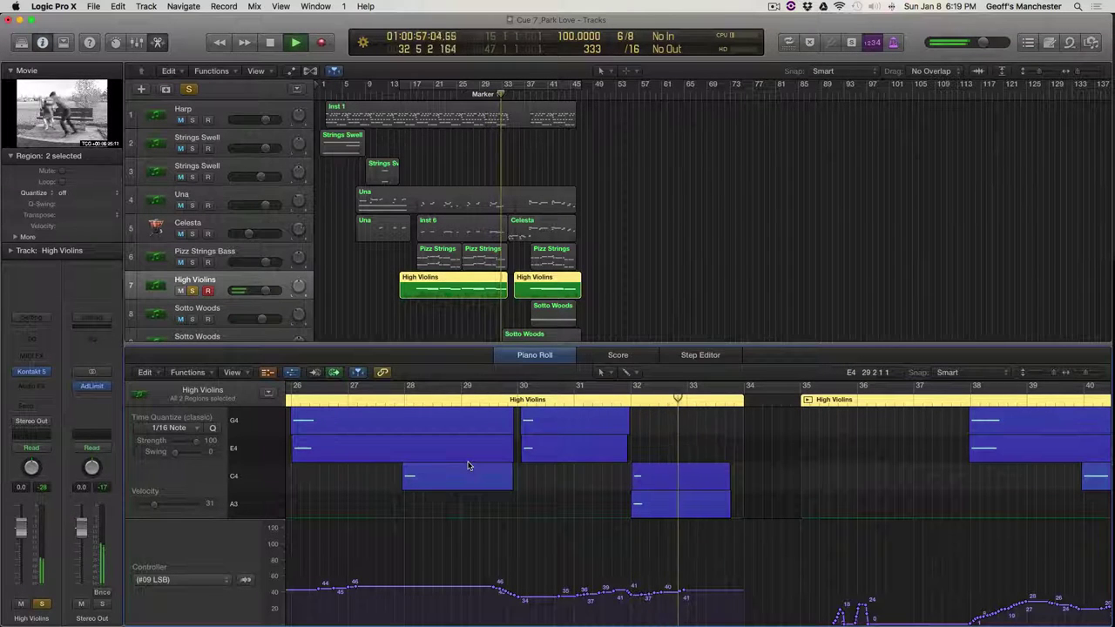
# Step: Follow the second High Violins region's notes and controller curve in the Piano Roll during playback, and stop near bar 46
pyautogui.hscroll(3, 710, 600)
pyautogui.hscroll(2, 710, 599)
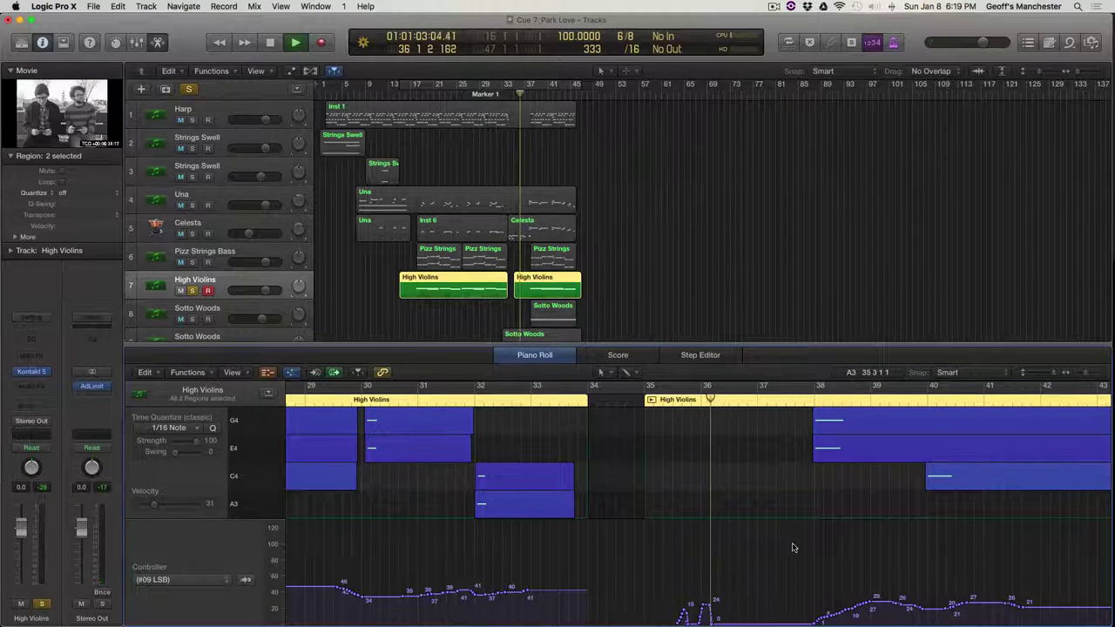
pyautogui.hscroll(2, 785, 529)
pyautogui.hscroll(5, 785, 529)
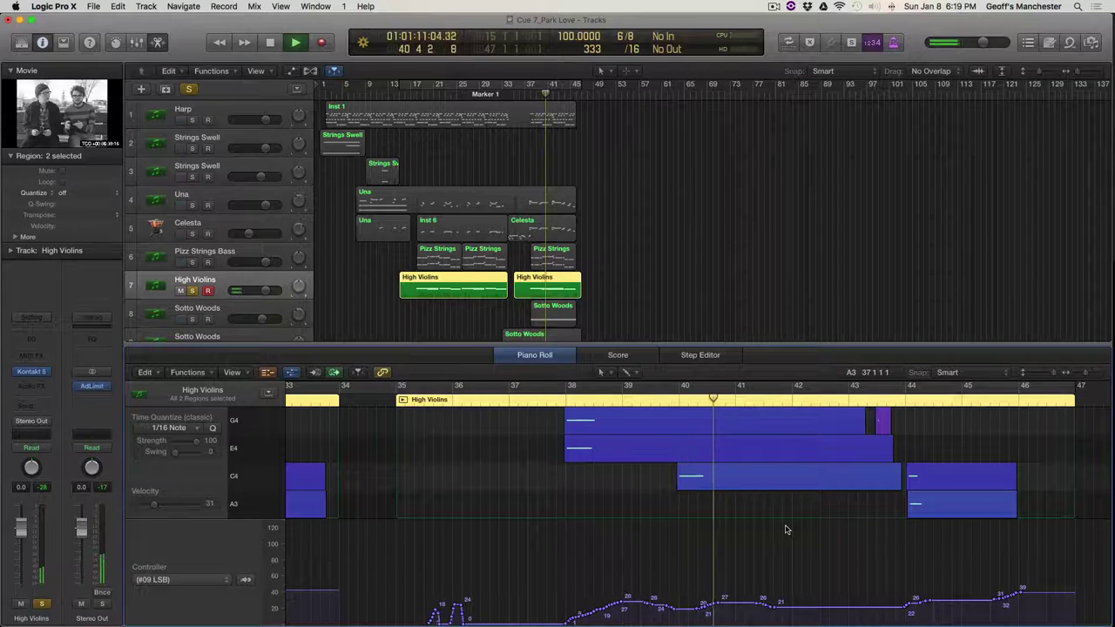
pyautogui.hscroll(2, 784, 529)
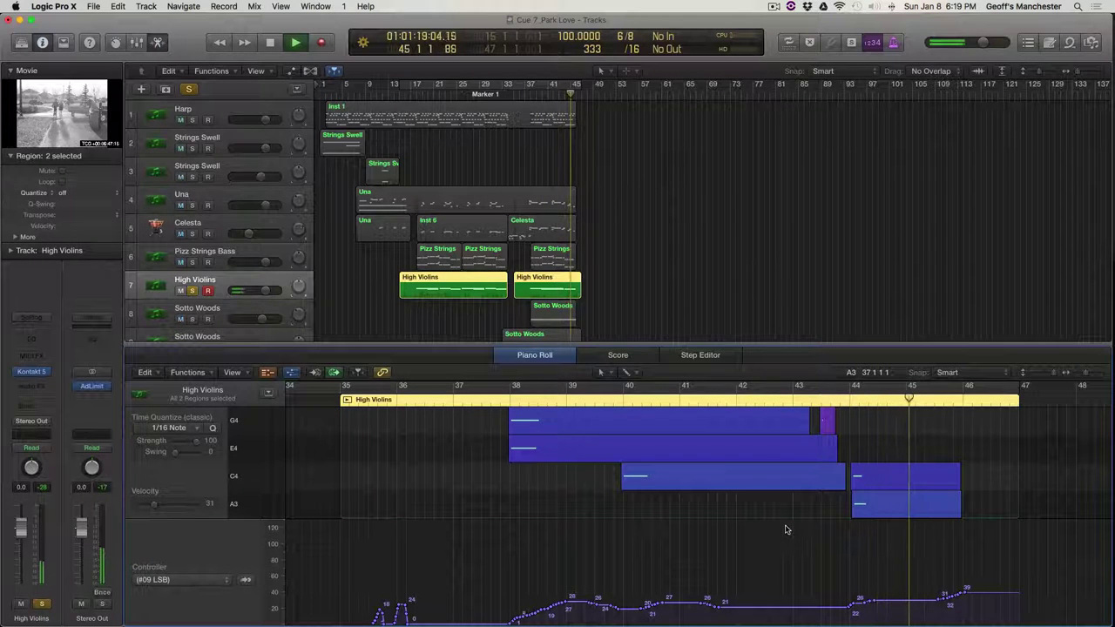
pyautogui.press('space')
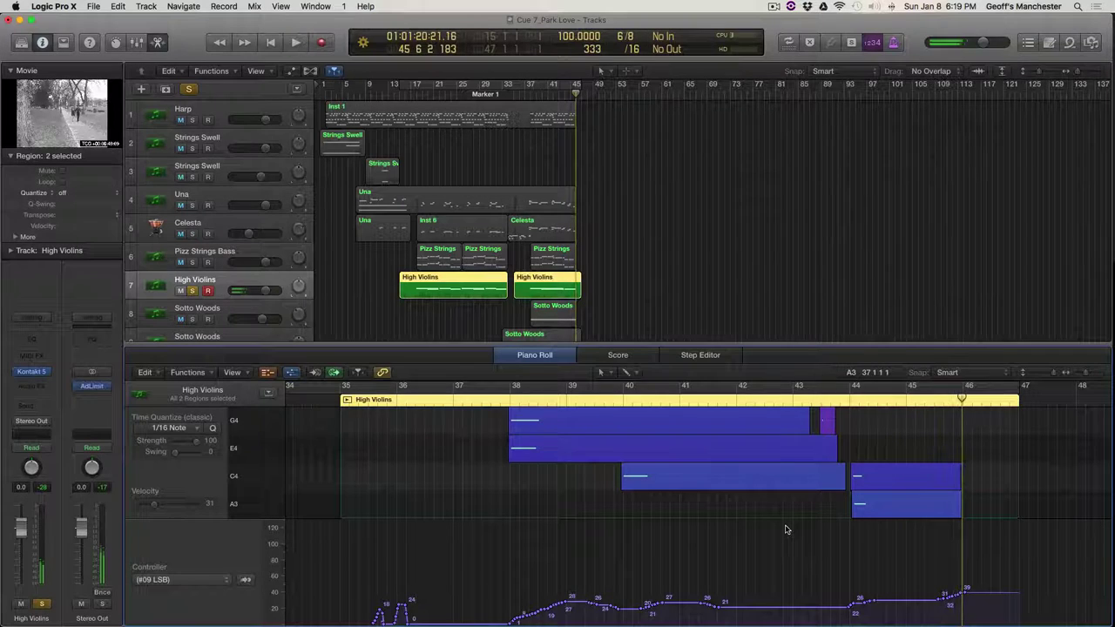
# Step: Delete the short stray G4 note near the end of bar 43 in the second High Violins region
pyautogui.click(828, 417)
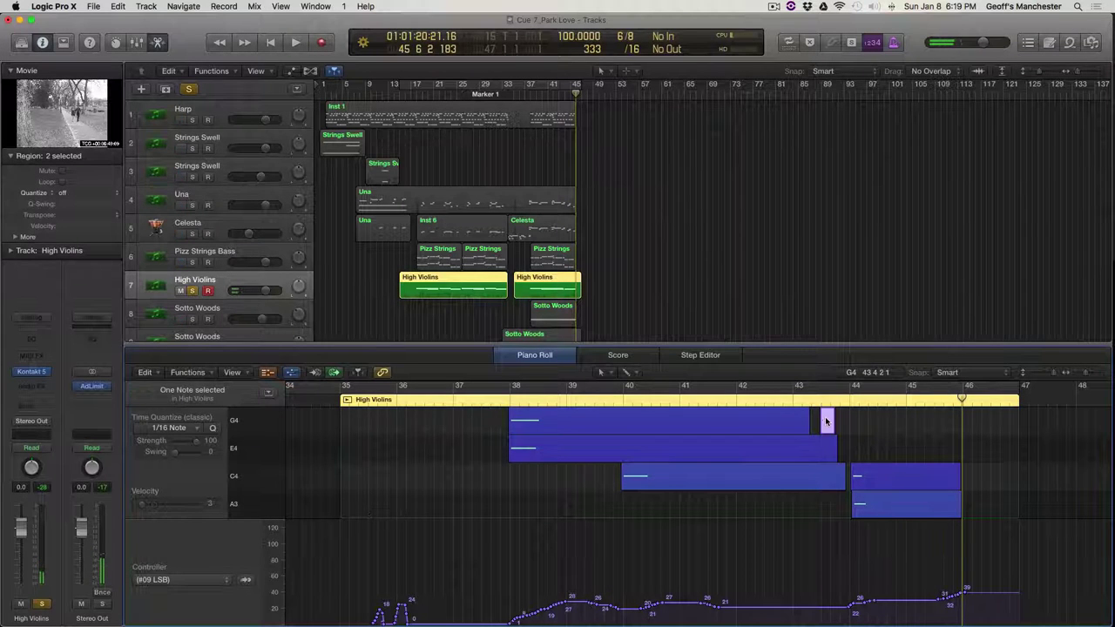
pyautogui.scroll(-5, 792, 528)
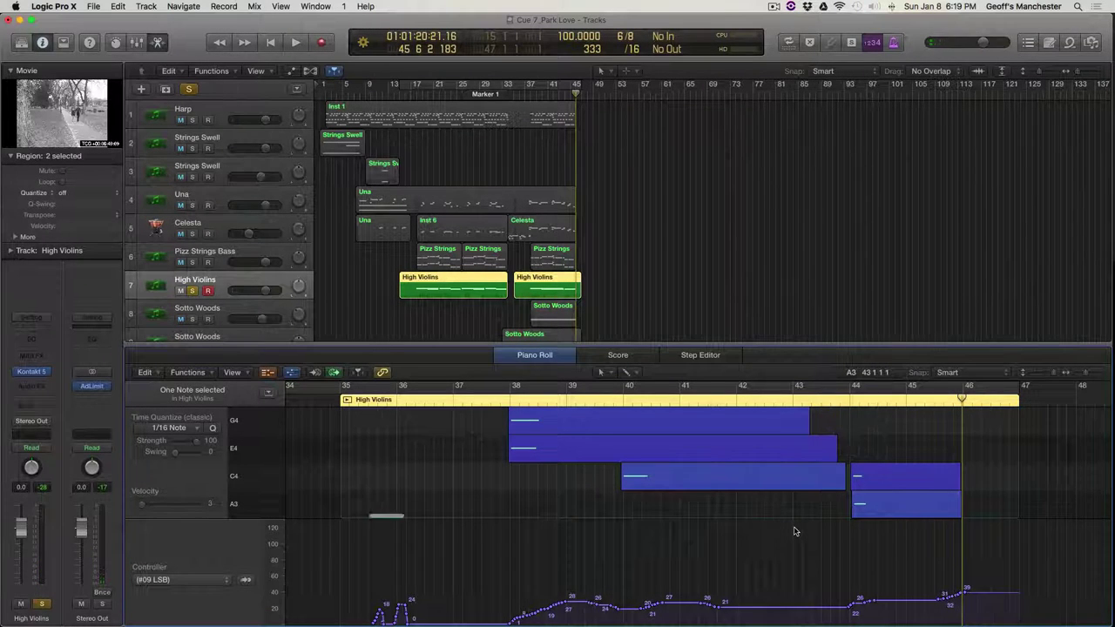
# Step: Examine the notes and #09 LSB controller curve across both High Violins regions in the Piano Roll
pyautogui.scroll(-3, 794, 531)
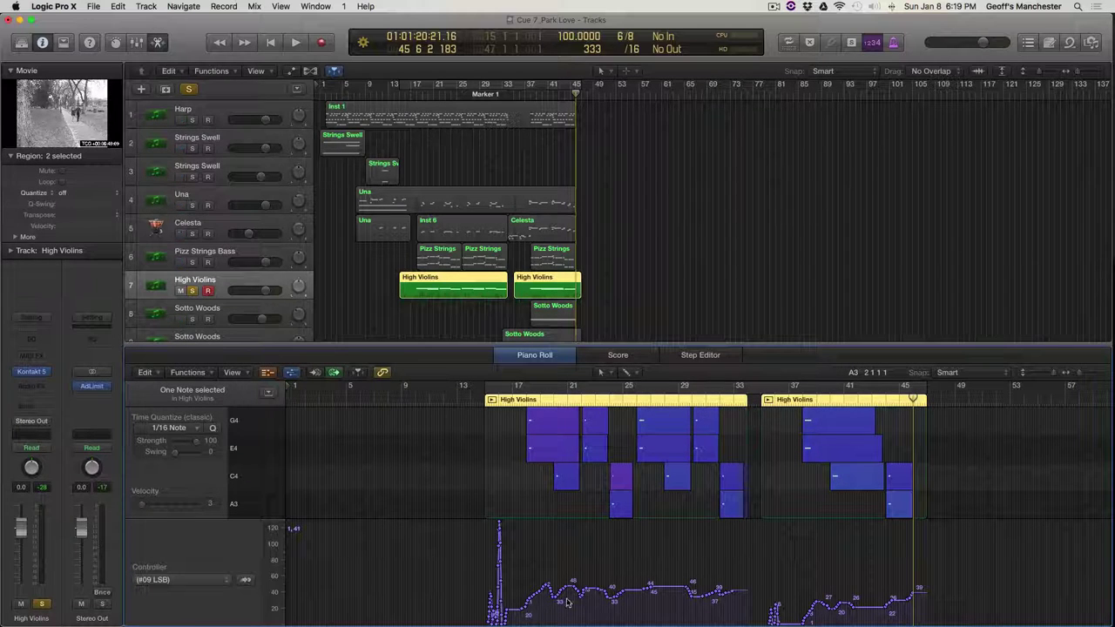
pyautogui.scroll(5, 623, 538)
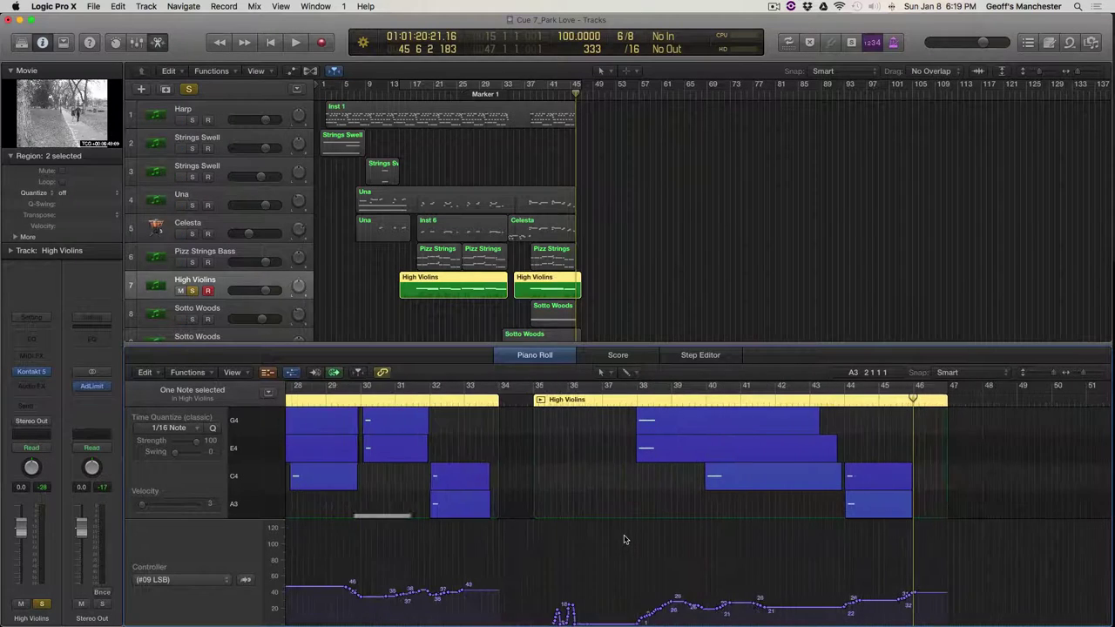
pyautogui.hscroll(-5, 623, 539)
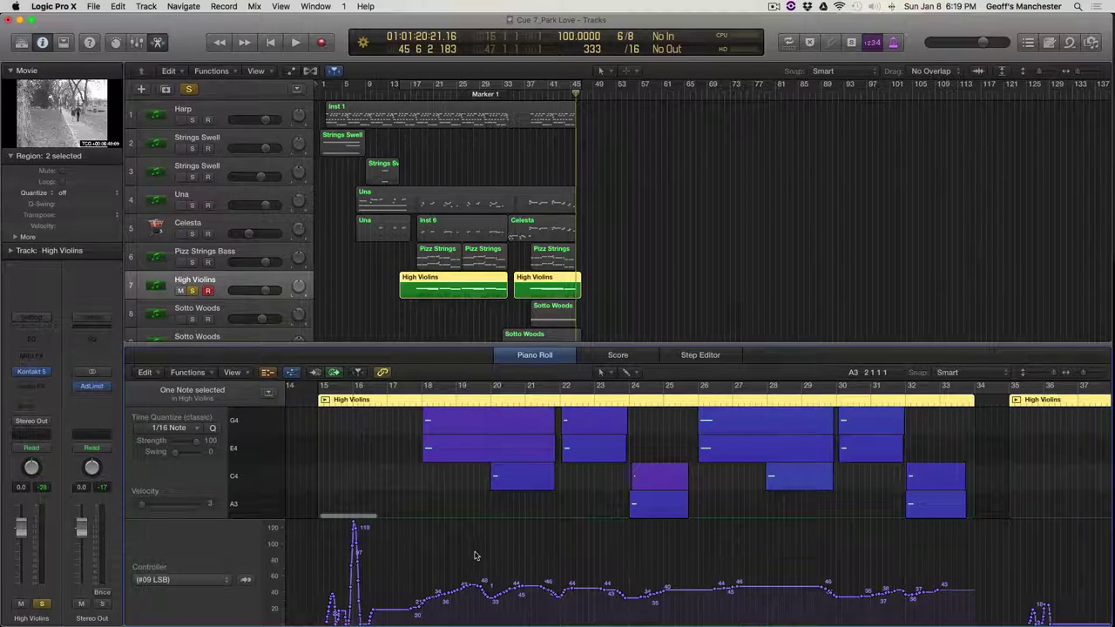
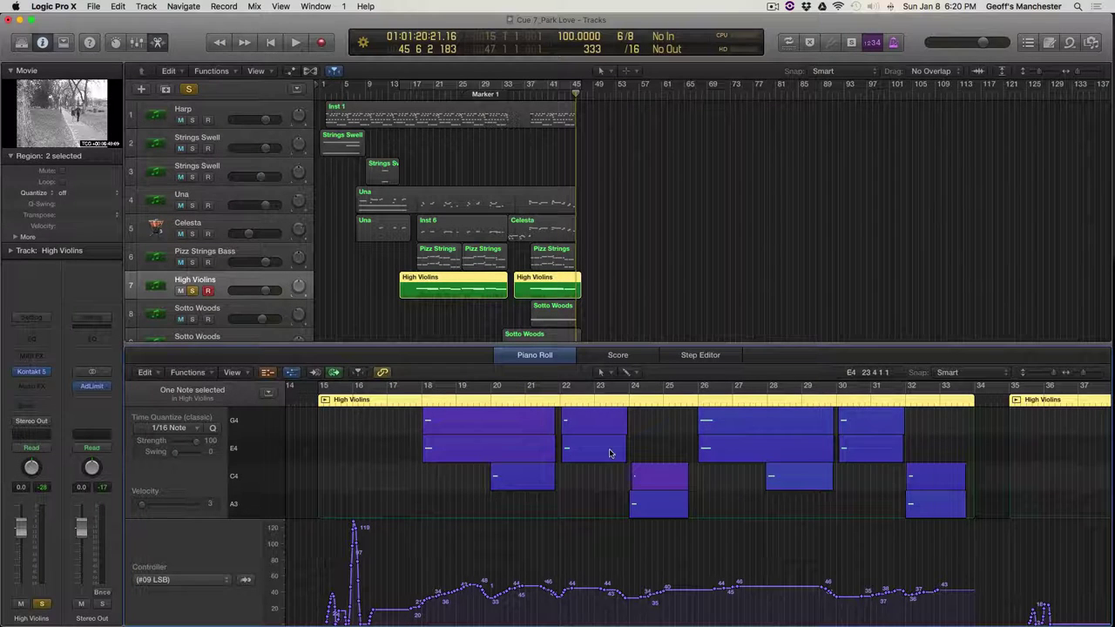
pyautogui.hscroll(10, 650, 536)
pyautogui.hscroll(4, 650, 536)
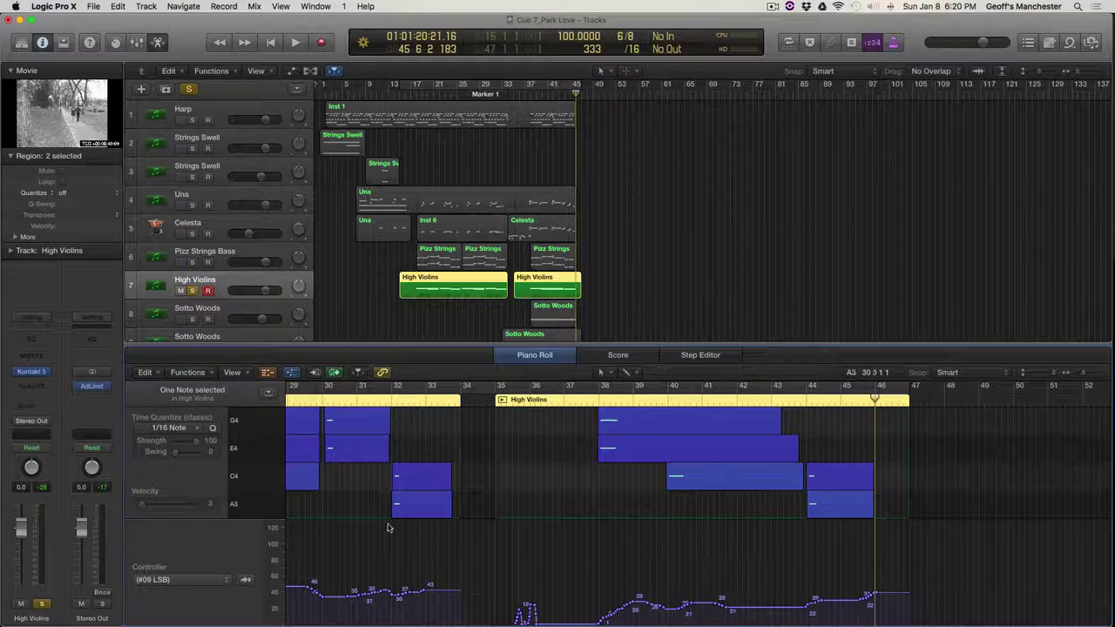
pyautogui.hscroll(-6, 391, 522)
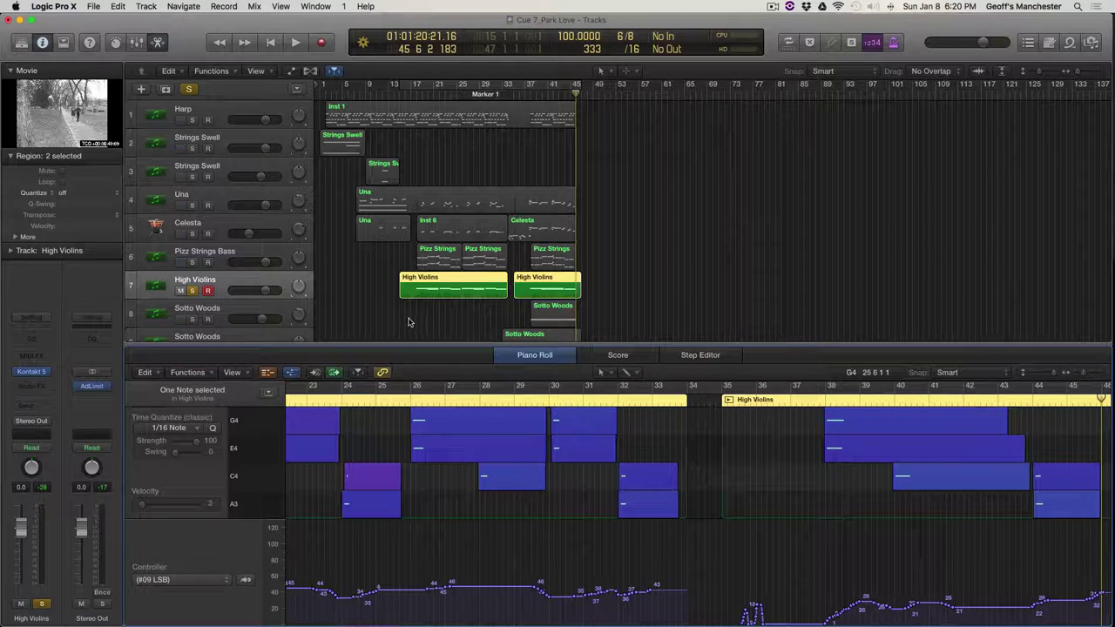
# Step: Return the playhead to the start of the project and view the High Violins Kontakt instrument again, closing its window
pyautogui.press('ctrl+alt+super+m')
pyautogui.scroll(-4, 408, 322)
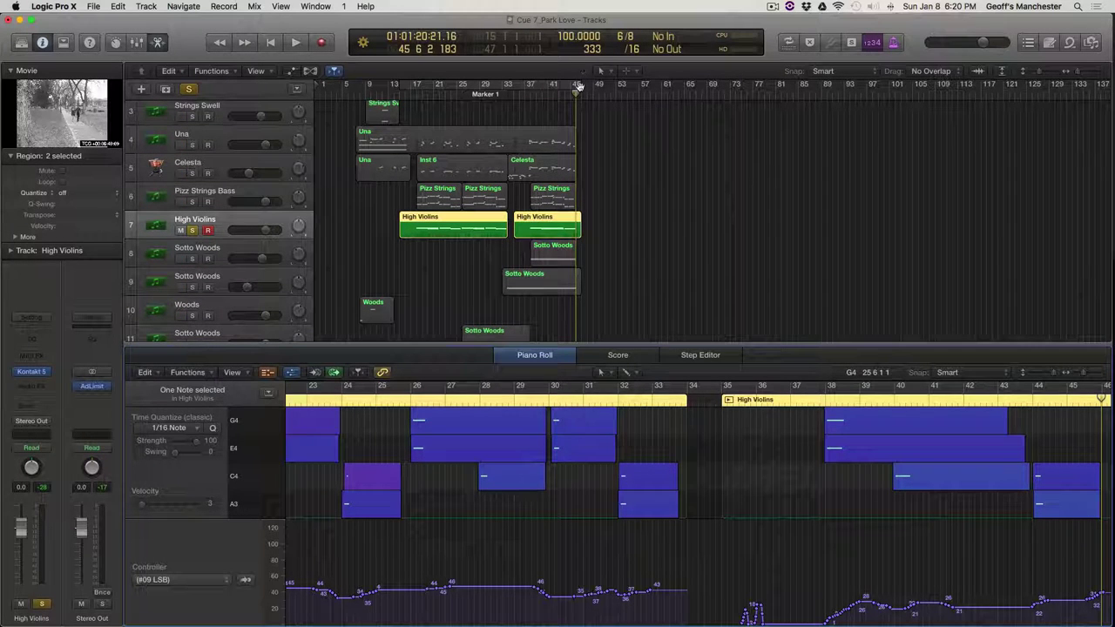
pyautogui.press('Return')
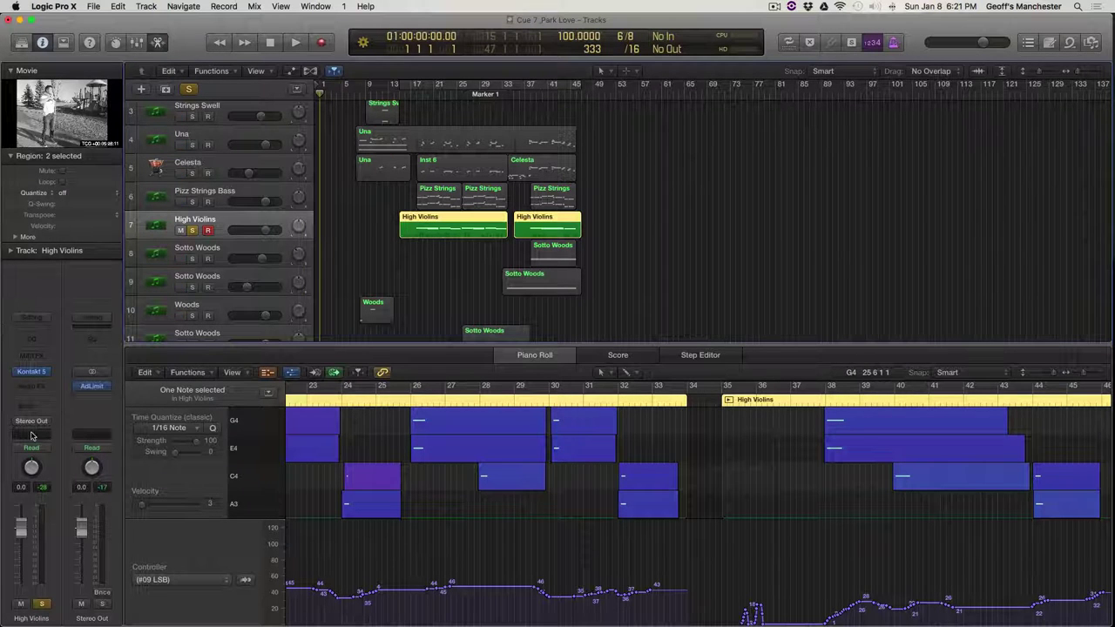
pyautogui.click(32, 372)
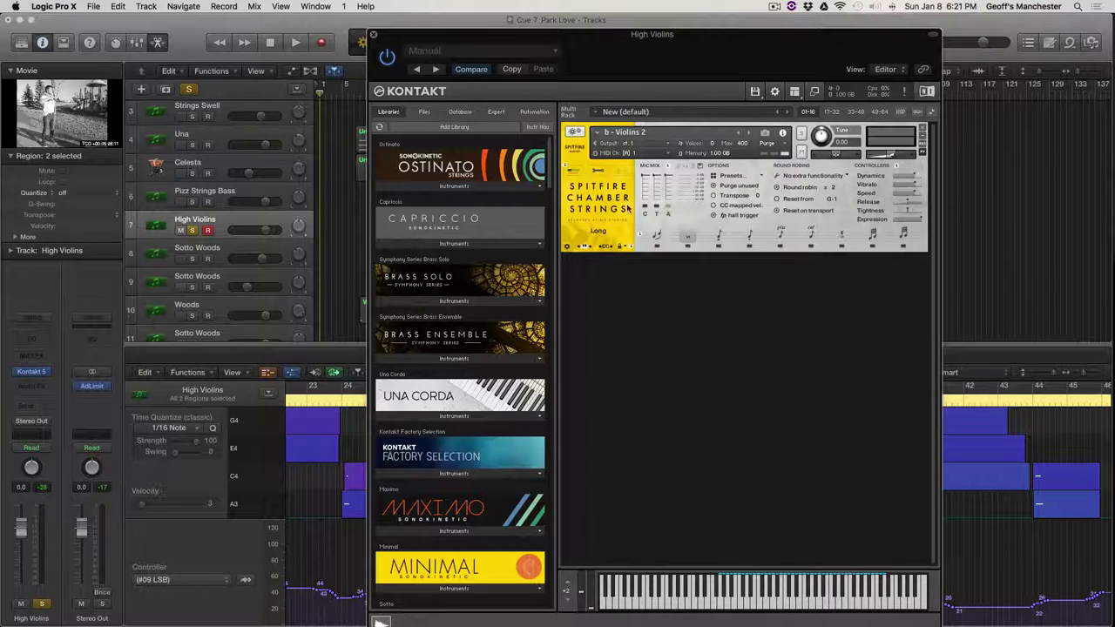
pyautogui.click(376, 36)
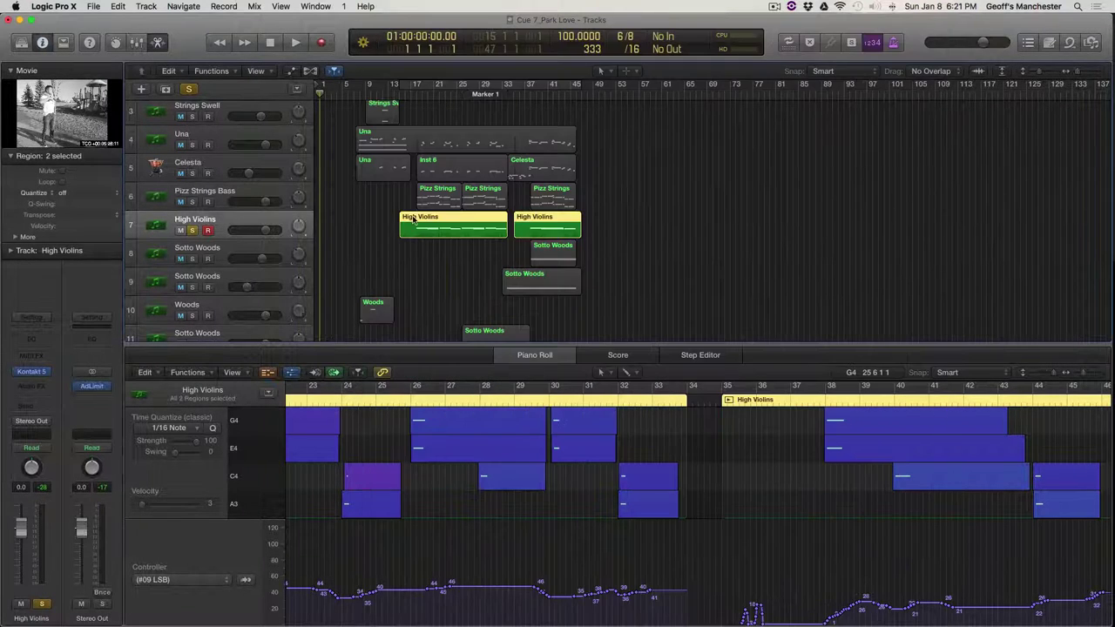
# Step: Solo the Sotto Woods track 8 with the playhead at bar 37 and open its Kontakt instrument
pyautogui.click(215, 249)
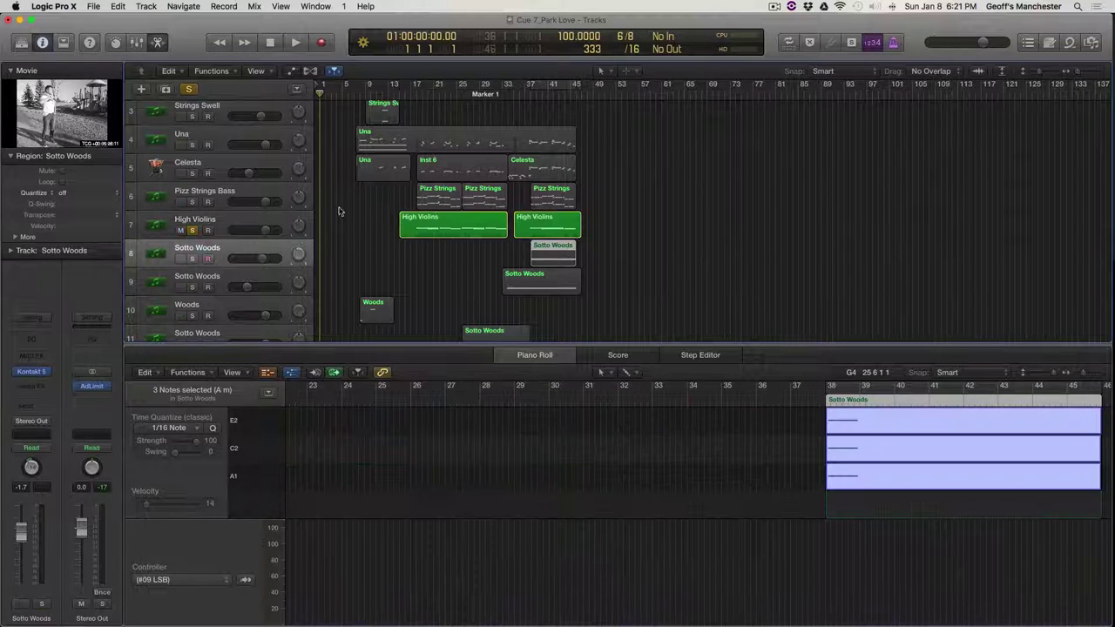
pyautogui.moveTo(232, 232)
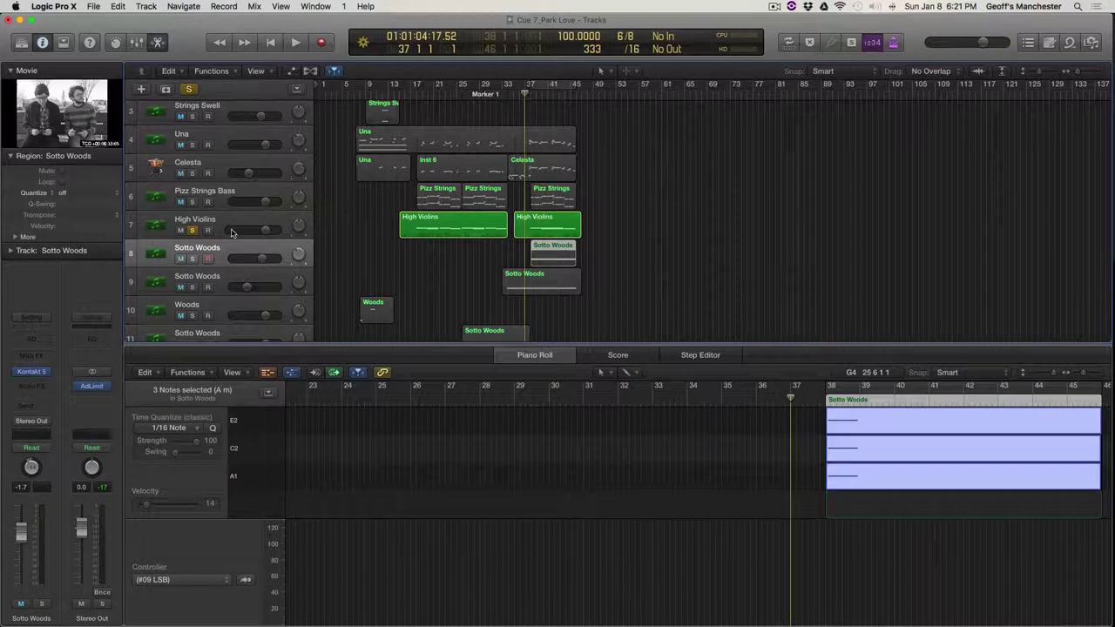
pyautogui.click(191, 260)
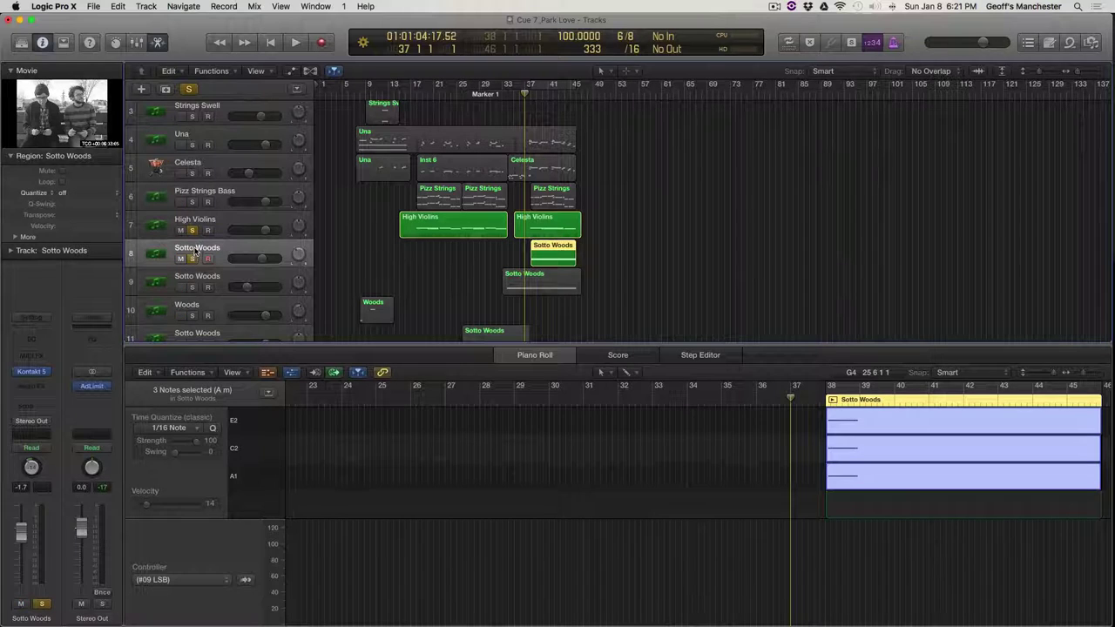
pyautogui.click(33, 372)
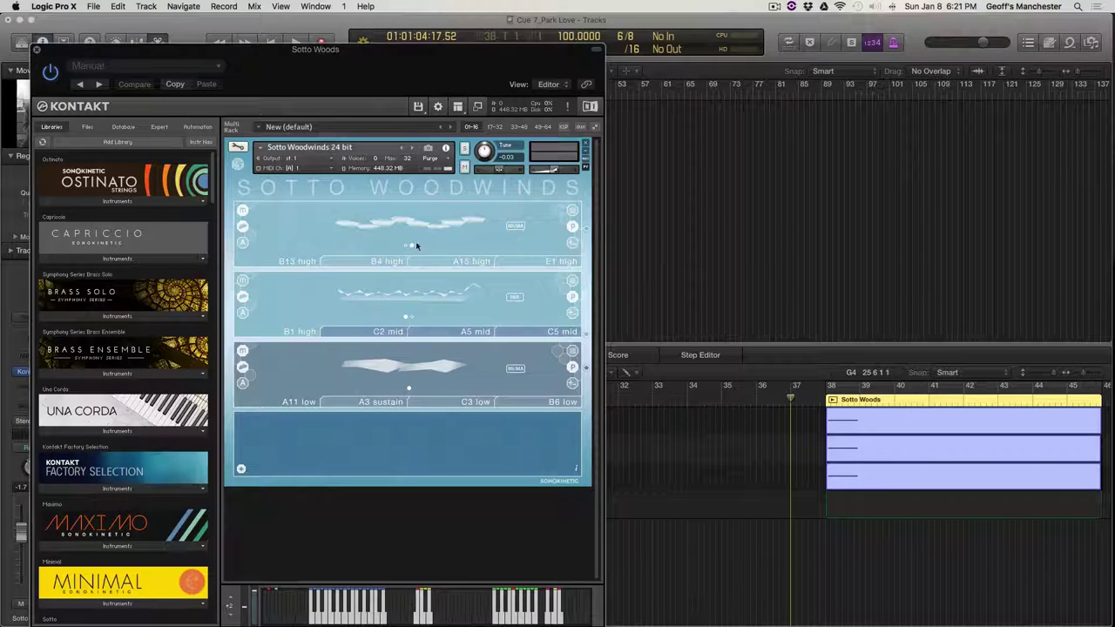
# Step: Close the Sotto Woods instrument window, solo track 9 and play it from shortly before its region begins
pyautogui.click(36, 51)
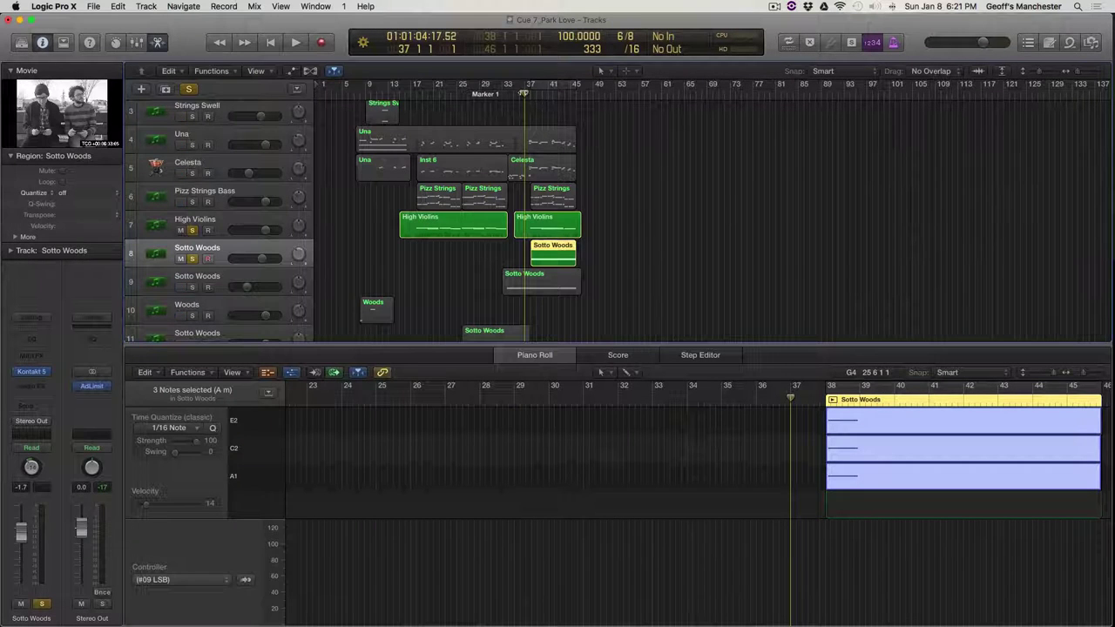
pyautogui.moveTo(524, 90); pyautogui.dragTo(505, 91)
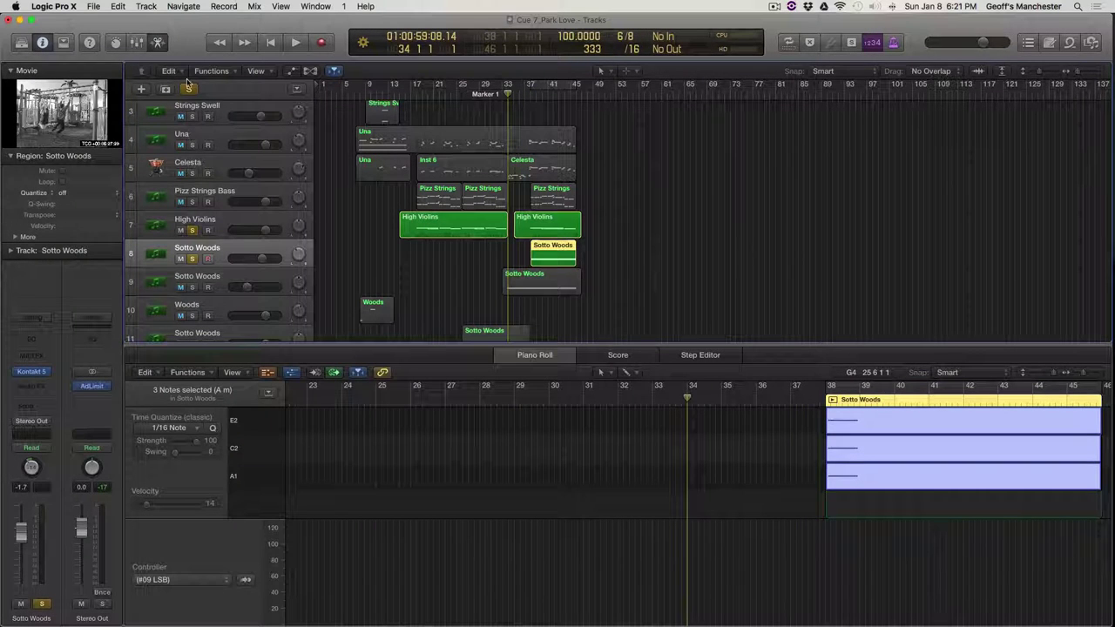
pyautogui.press('super+a')
pyautogui.click(193, 287)
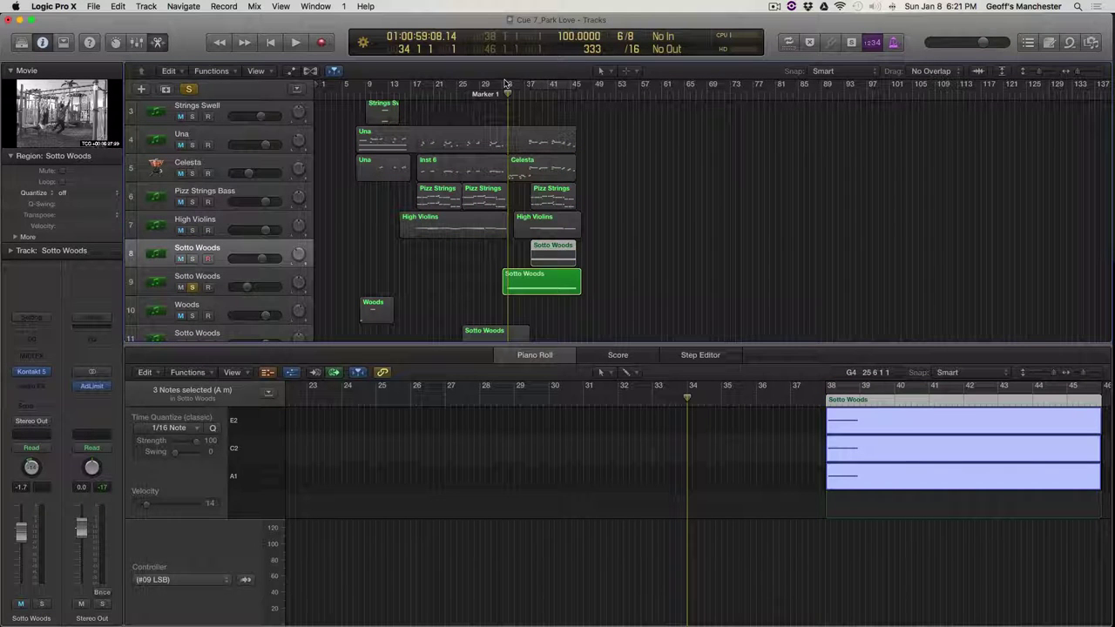
pyautogui.moveTo(507, 94); pyautogui.dragTo(495, 92)
pyautogui.press('space')
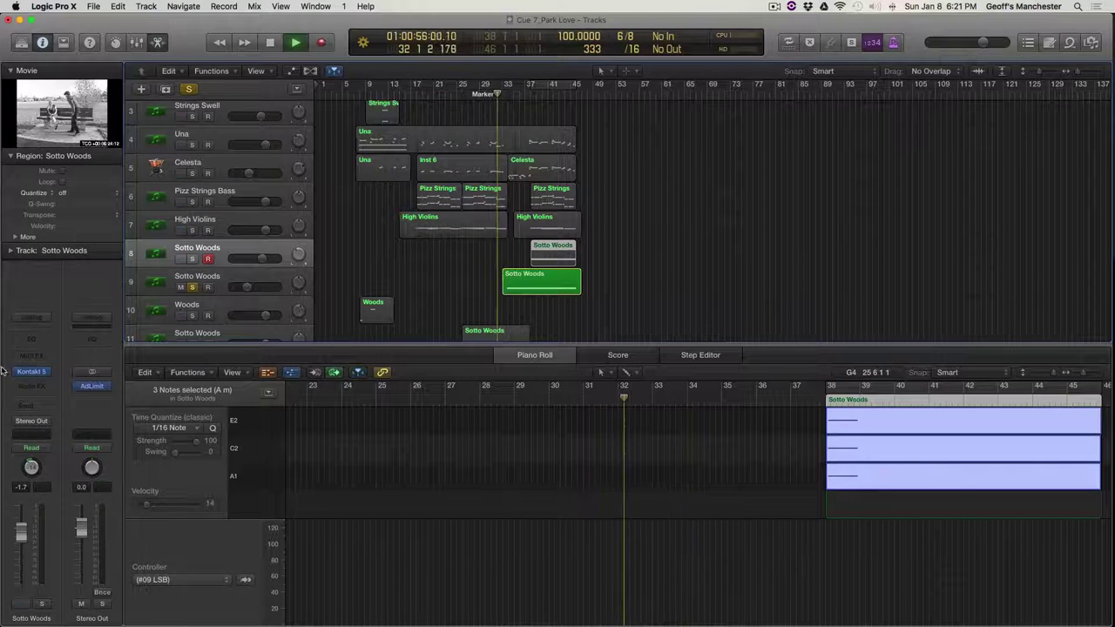
# Step: Open track 8's Kontakt instrument during playback, move its window clear of the track headers and stop at bar 37
pyautogui.click(32, 374)
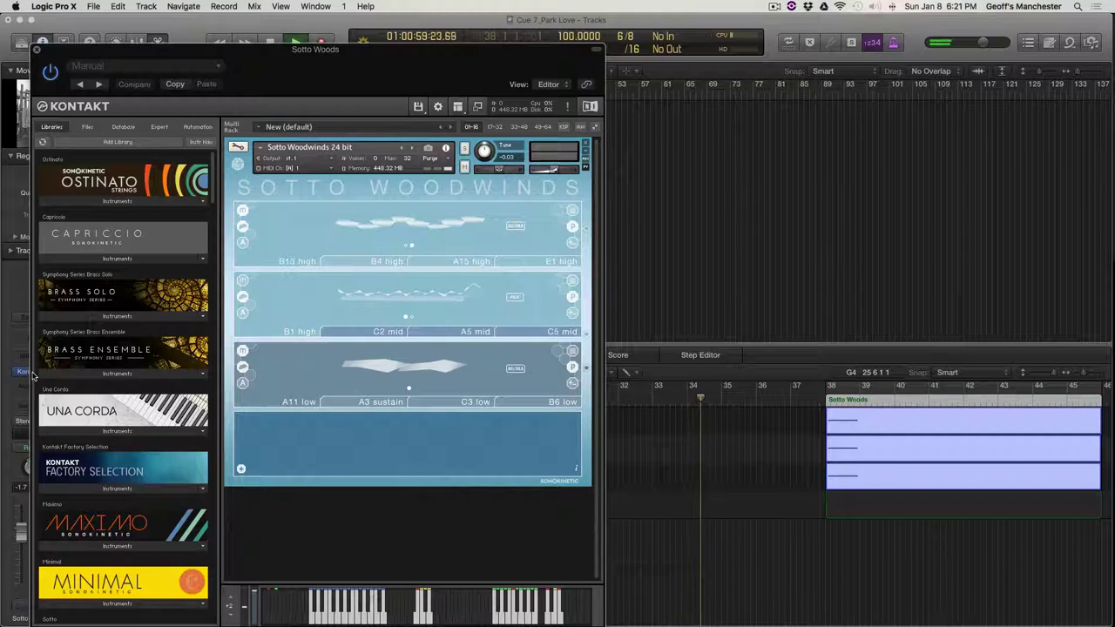
pyautogui.moveTo(300, 85); pyautogui.dragTo(829, 74)
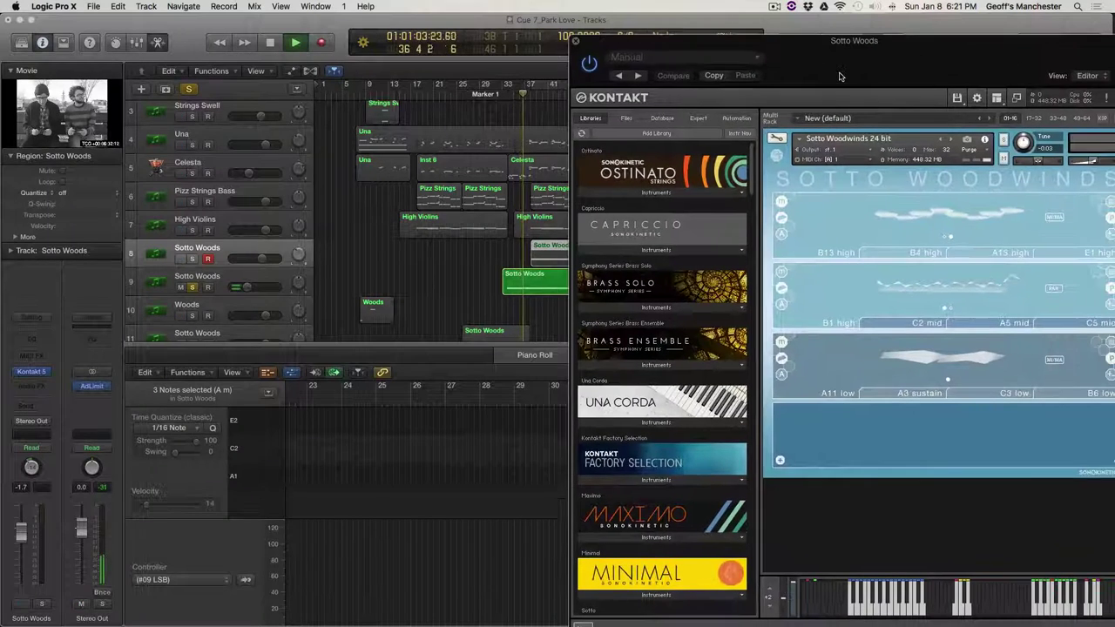
pyautogui.press('space')
# Step: Switch the solo from track 9 to Sotto Woods track 8 and play it from bar 37 with its instrument in view
pyautogui.click(192, 287)
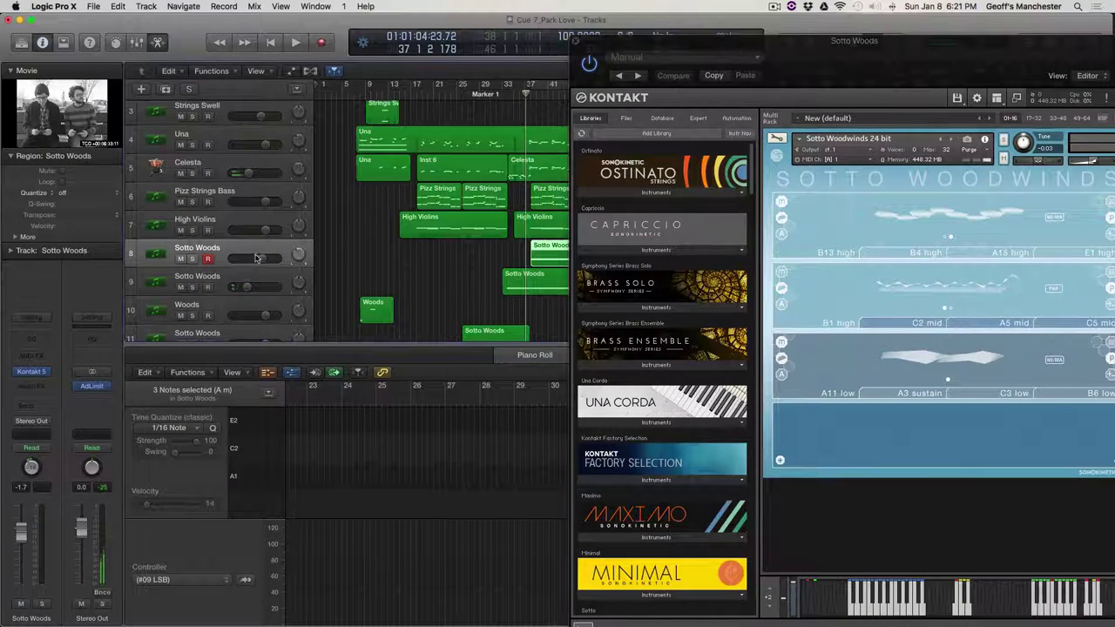
pyautogui.click(193, 259)
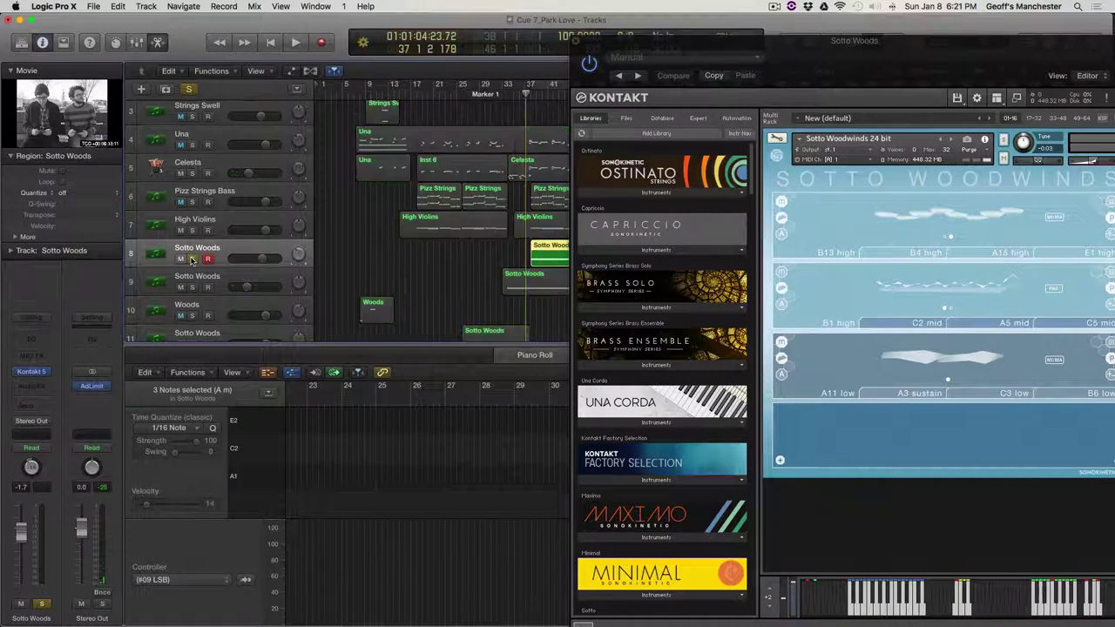
pyautogui.press('space')
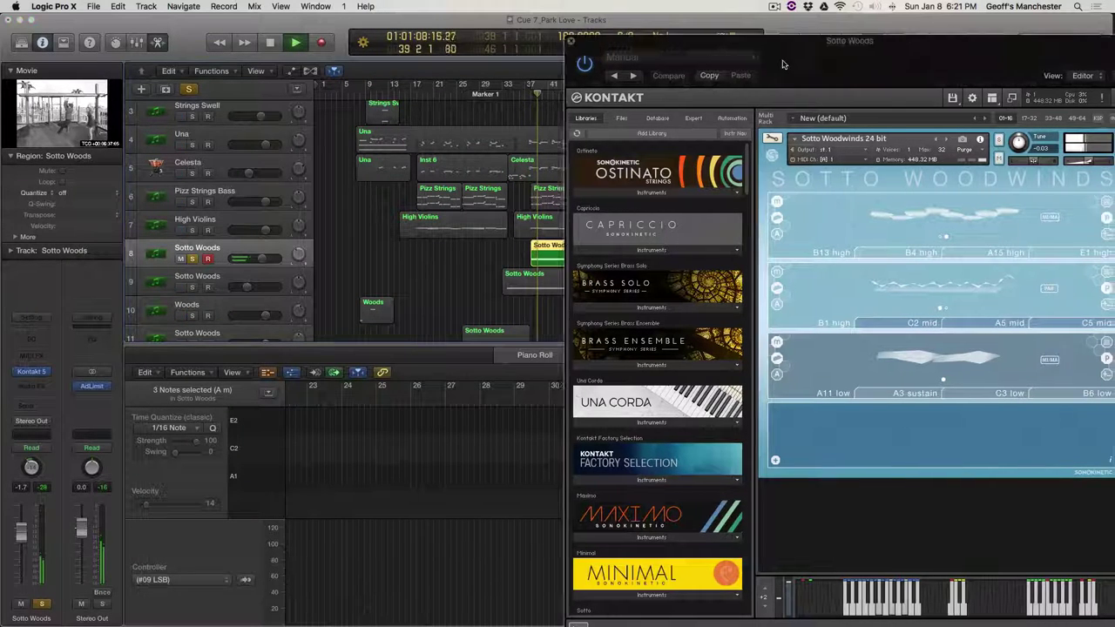
pyautogui.moveTo(755, 52); pyautogui.dragTo(536, 53)
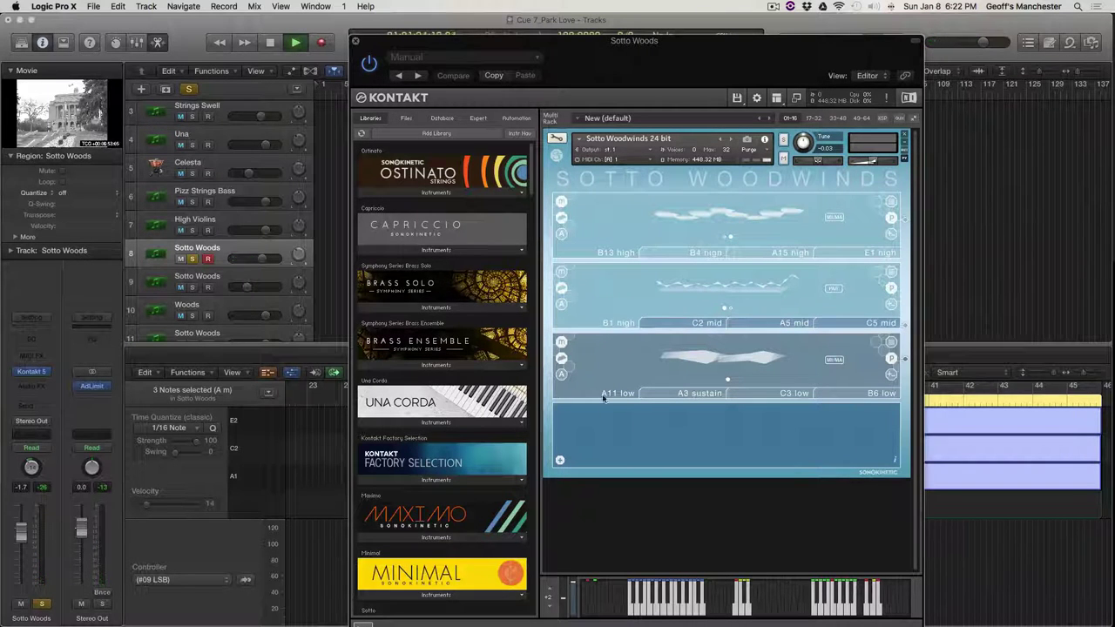
# Step: Examine the volume and pan settings of Sotto Woodwinds, stopping playback and closing the instrument window when finished
pyautogui.click(560, 460)
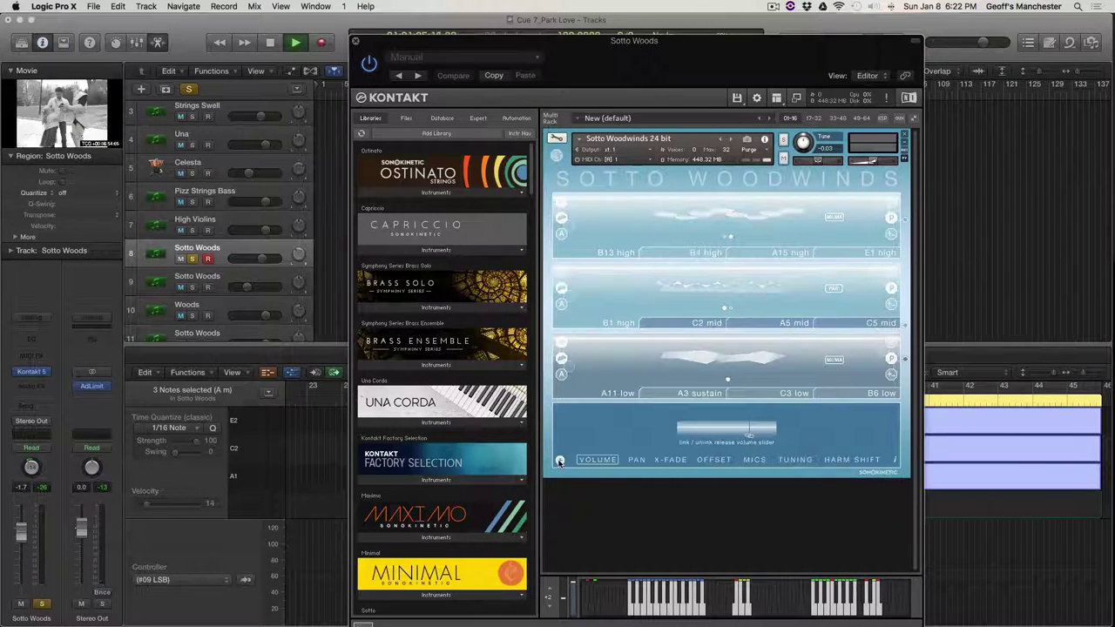
pyautogui.click(643, 461)
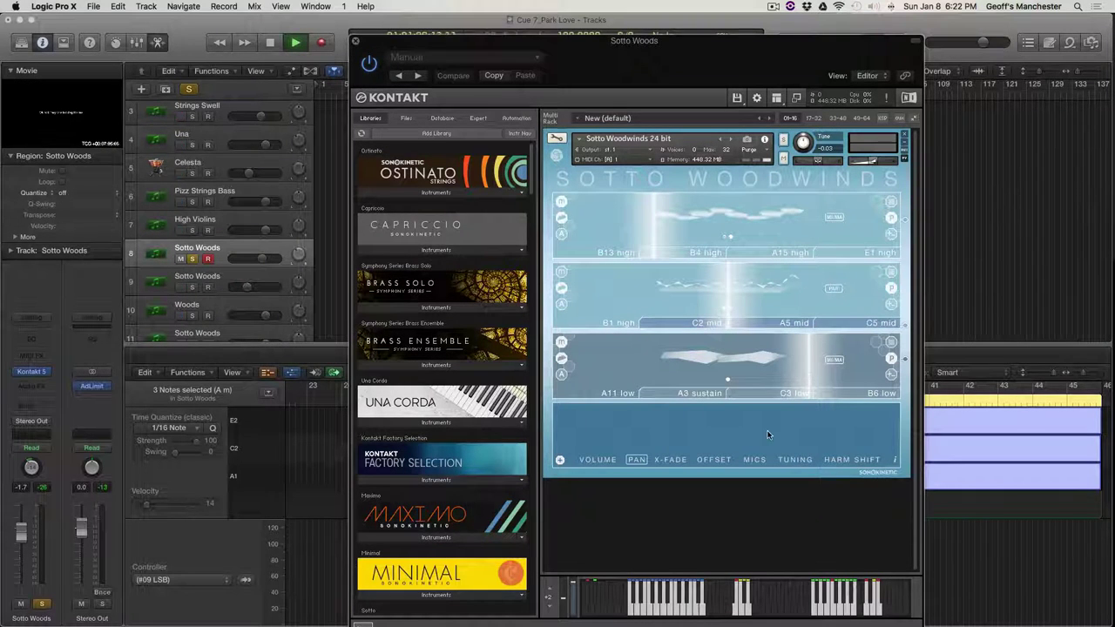
pyautogui.press('space')
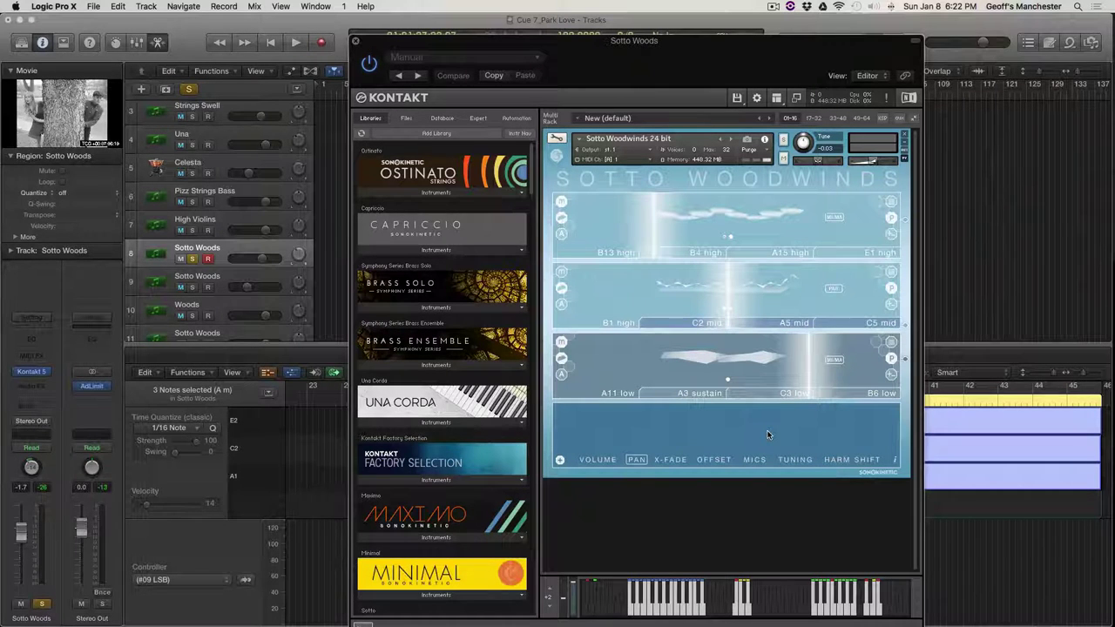
pyautogui.click(607, 460)
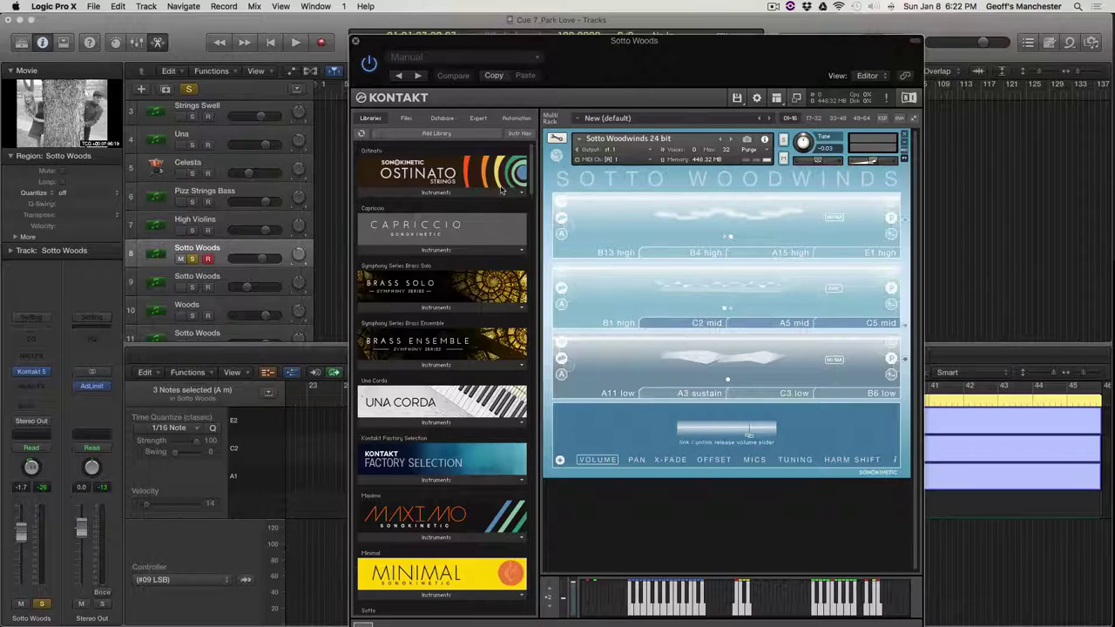
pyautogui.click(355, 40)
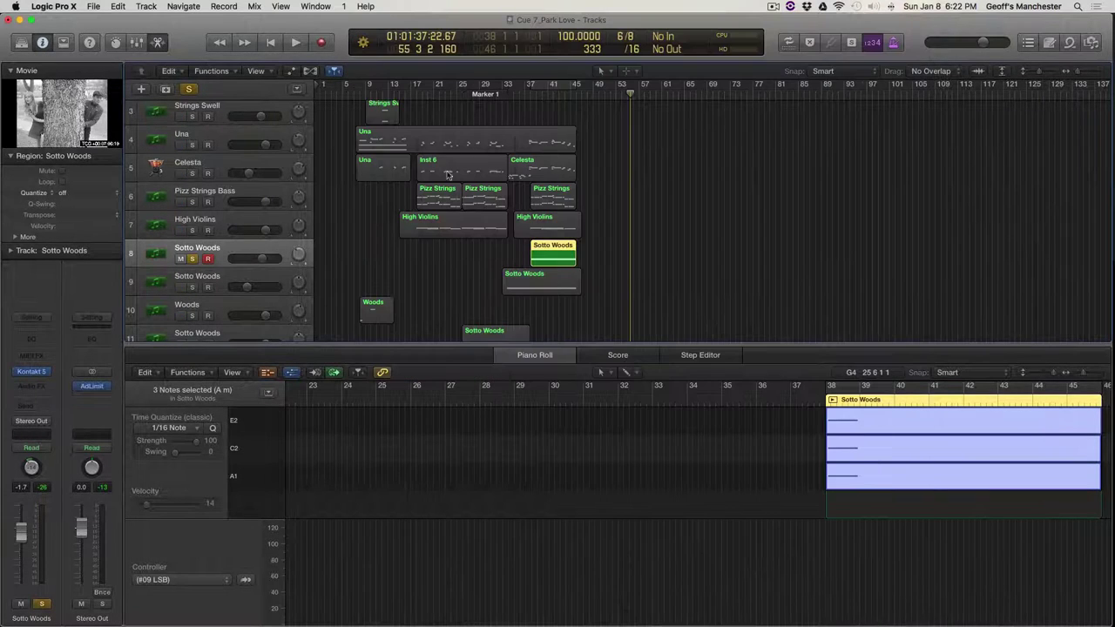
# Step: Return the playhead to bar 37, clear the solo on track 8 and open track 9's Kontakt instrument beside the track headers
pyautogui.click(524, 94)
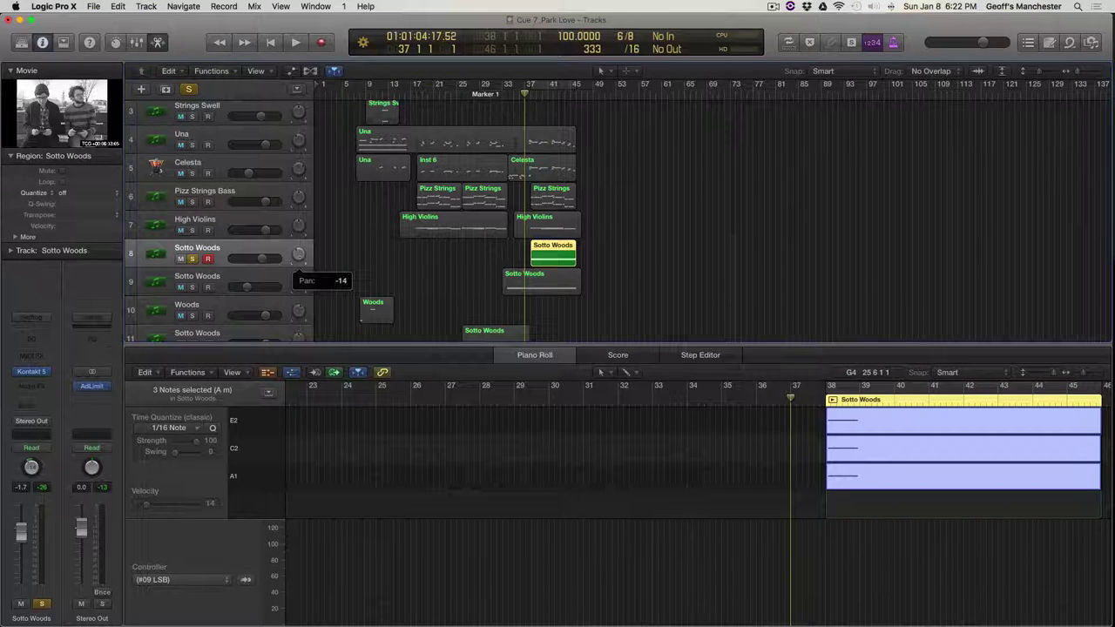
pyautogui.scroll(-2, 292, 273)
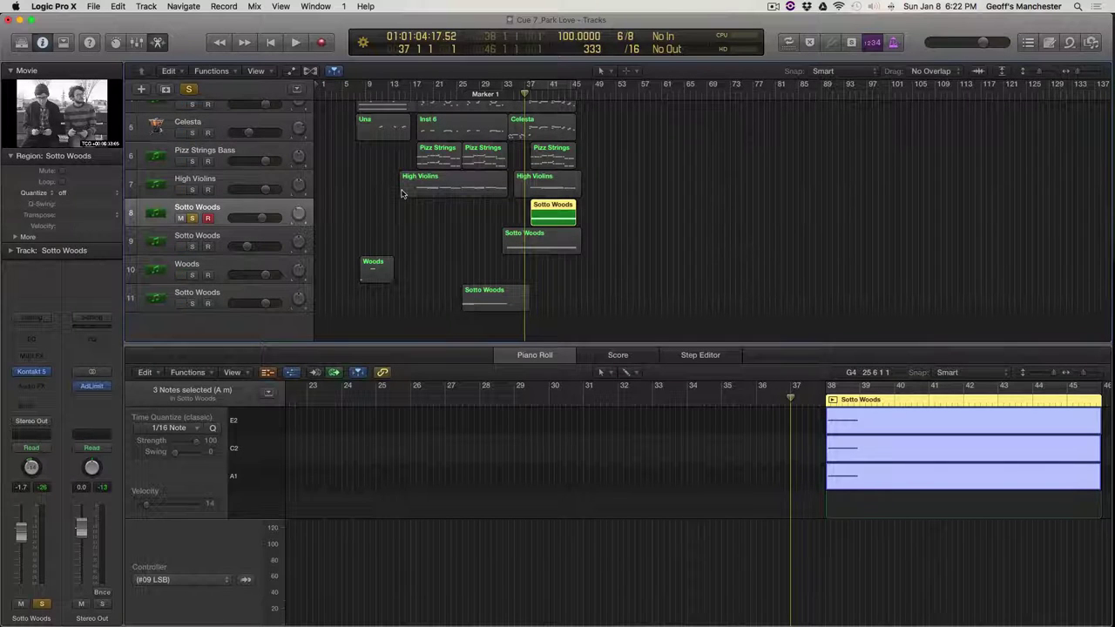
pyautogui.scroll(4, 266, 225)
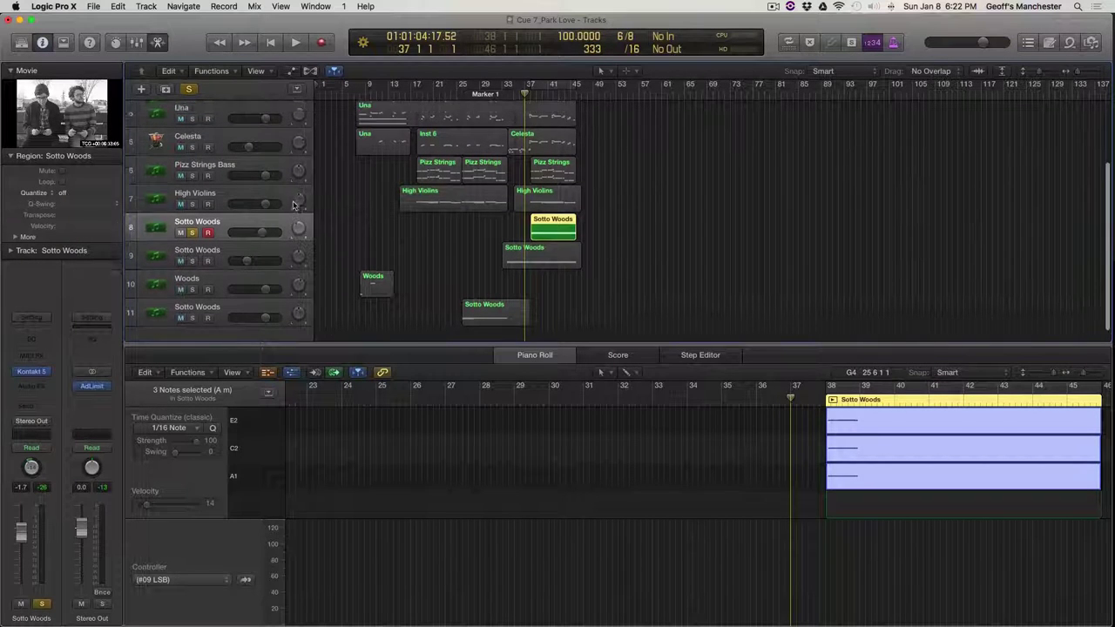
pyautogui.scroll(-2, 323, 290)
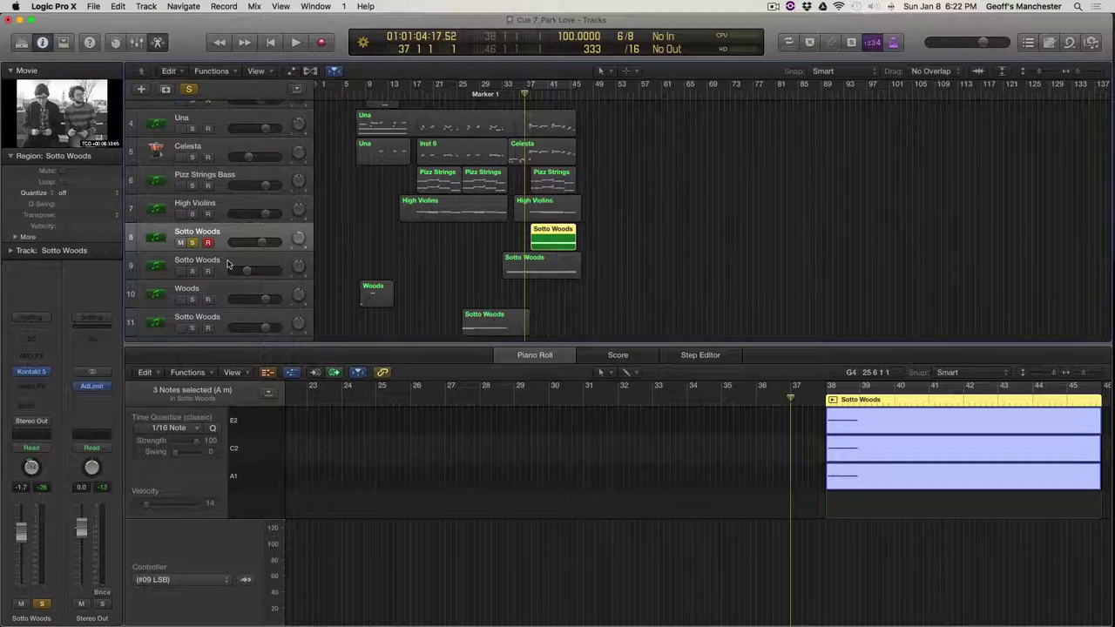
pyautogui.click(228, 270)
pyautogui.click(192, 243)
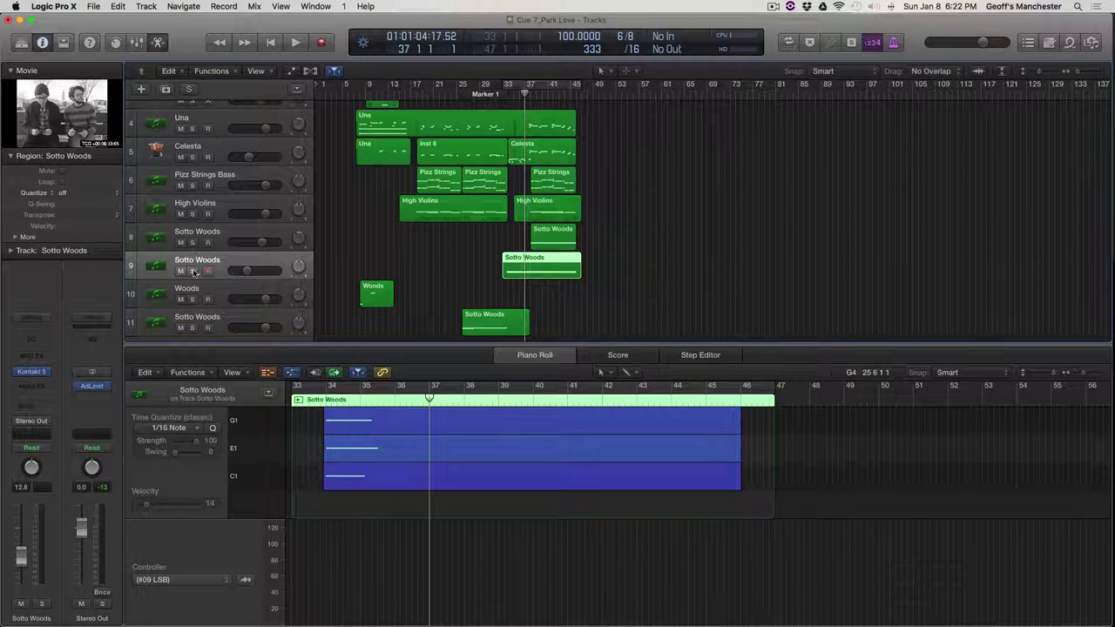
pyautogui.click(32, 372)
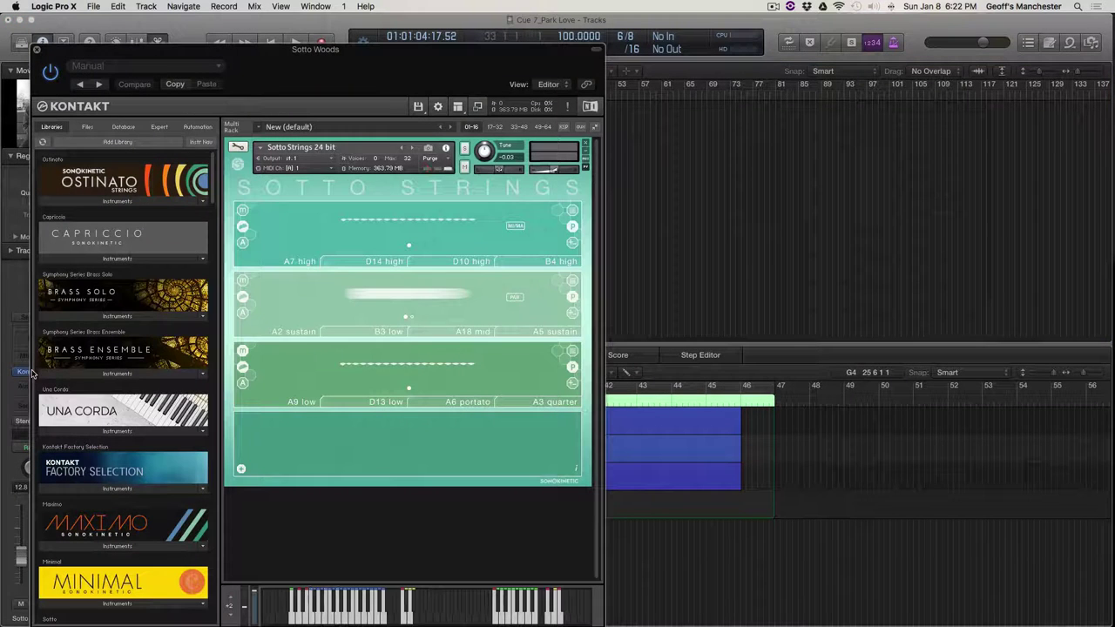
pyautogui.moveTo(307, 76); pyautogui.dragTo(660, 77)
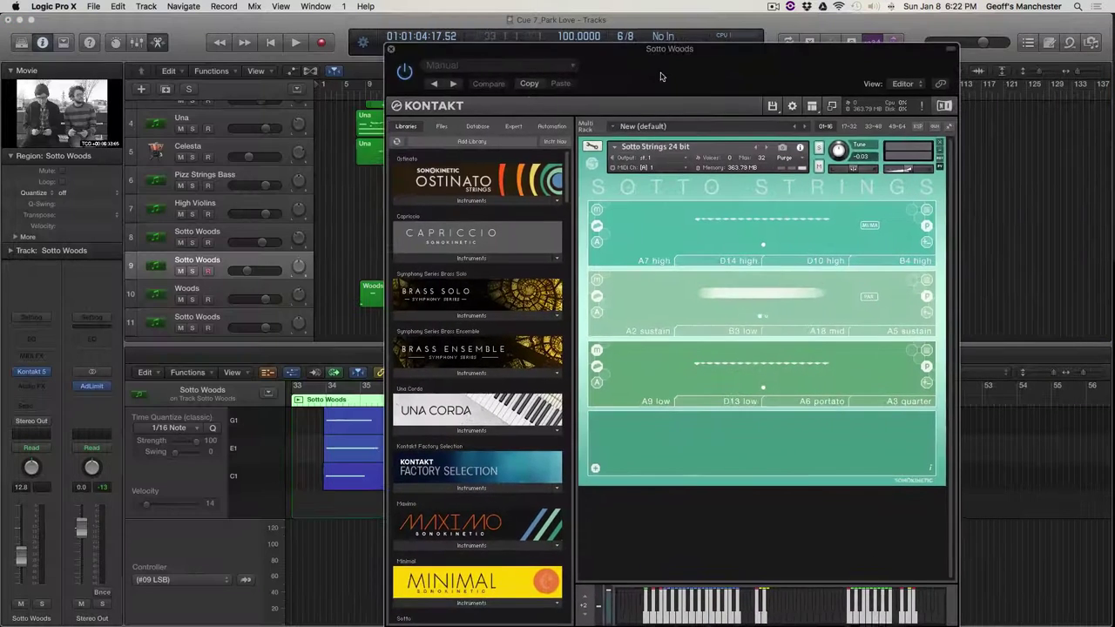
# Step: Rename track 9 as Sotto Strings
pyautogui.click(208, 268)
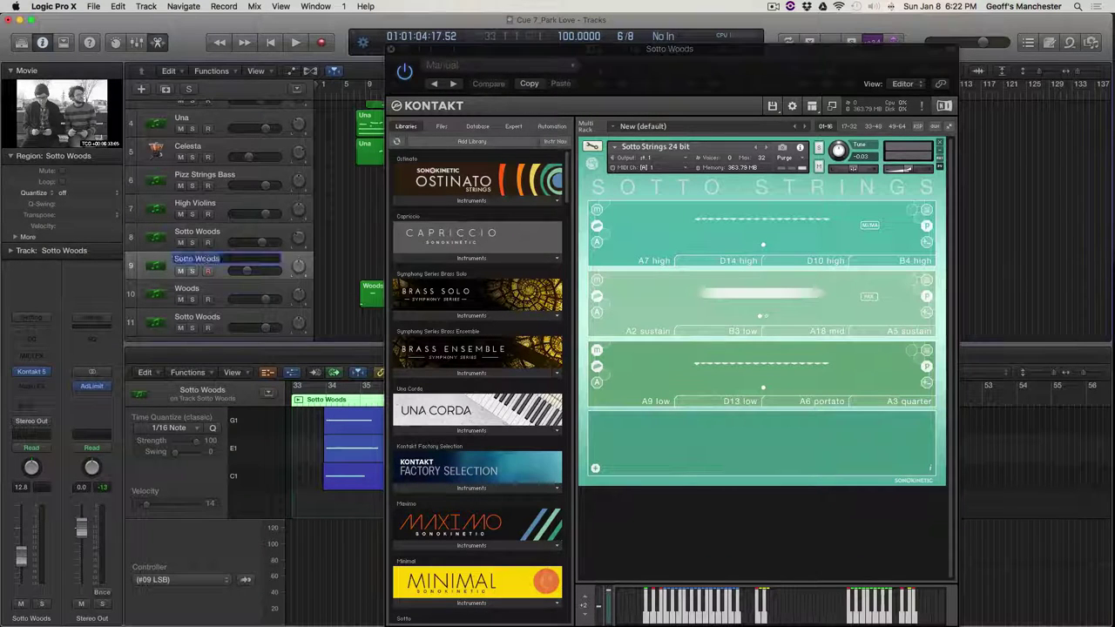
pyautogui.doubleClick(207, 265)
pyautogui.write('Sotto W')
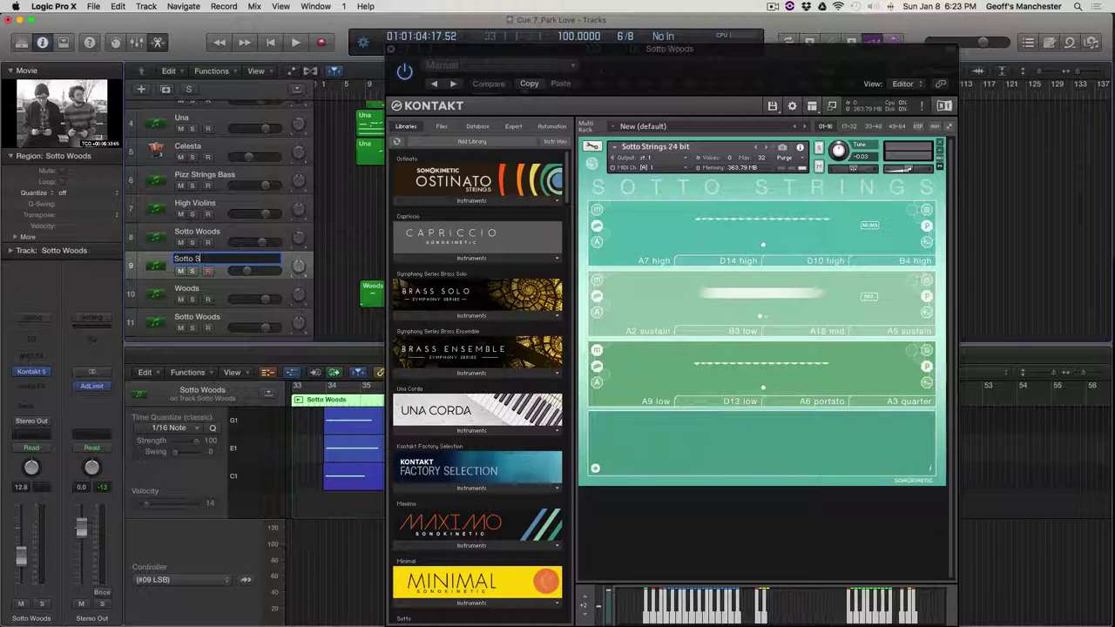
pyautogui.write('Strings')
pyautogui.press('Return')
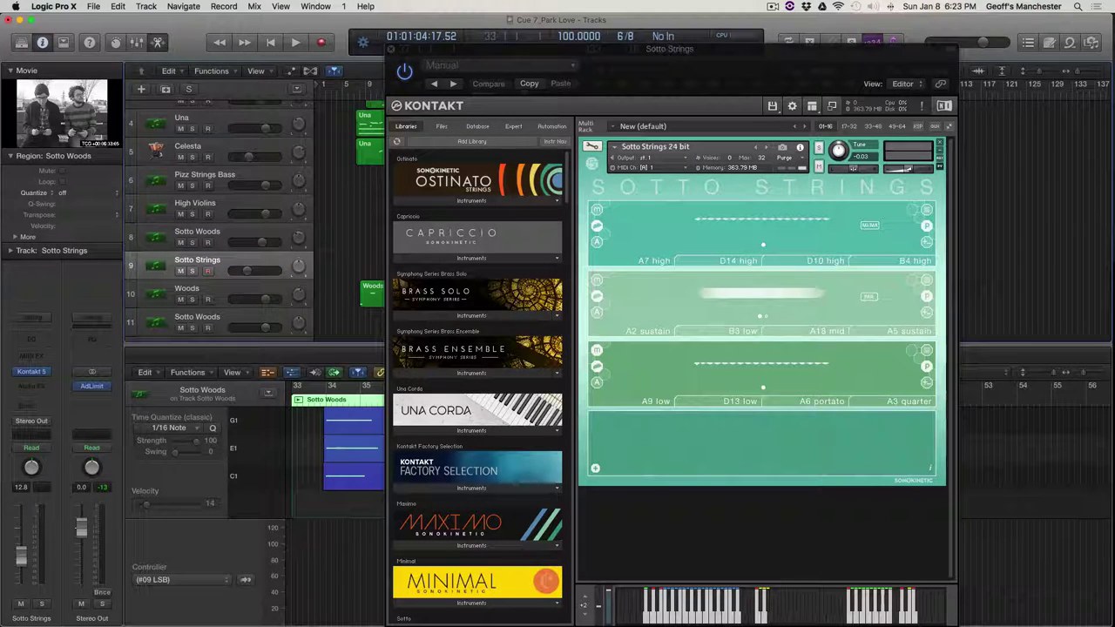
# Step: Play from the start of track 9's region with the instrument window clear of the ruler, and solo Sotto Strings
pyautogui.moveTo(654, 88); pyautogui.dragTo(179, 24)
pyautogui.click(507, 94)
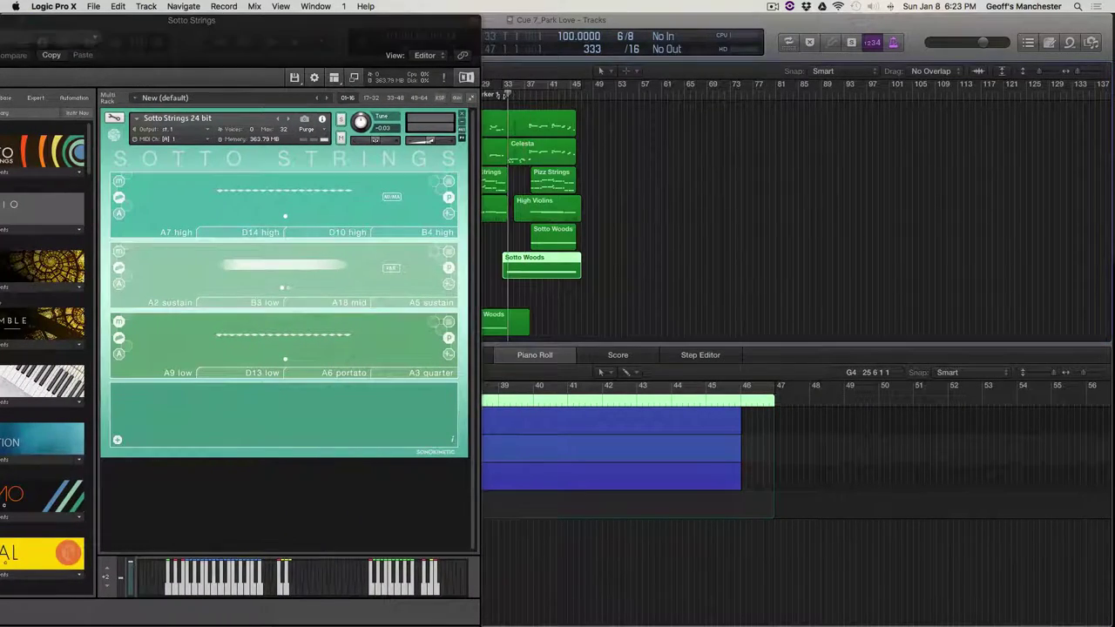
pyautogui.press('space')
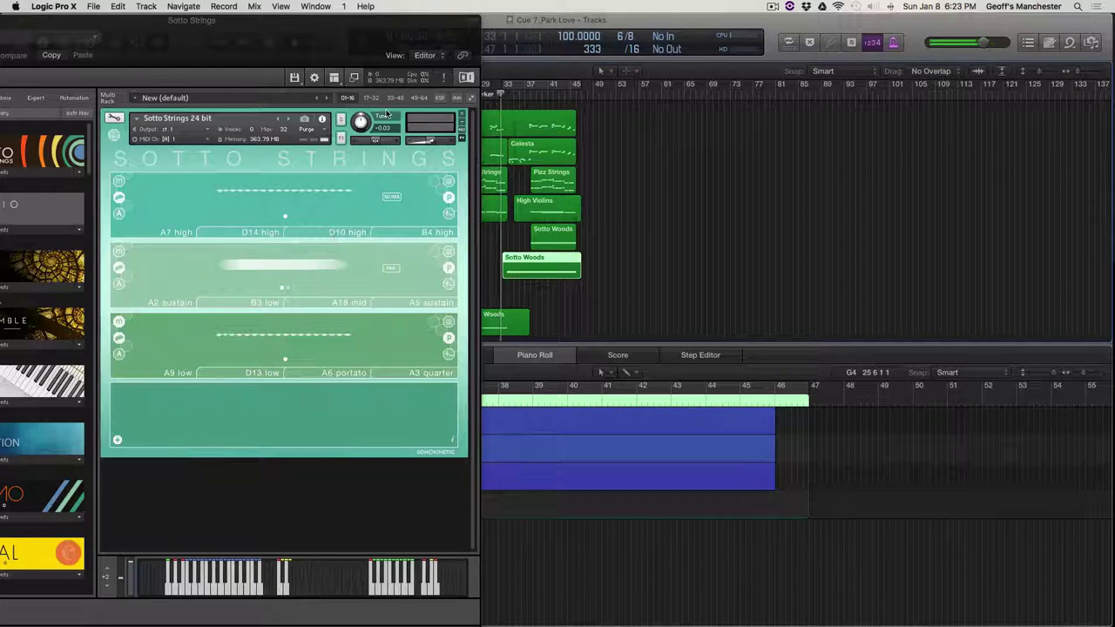
pyautogui.hotkey('ctrl', 's')
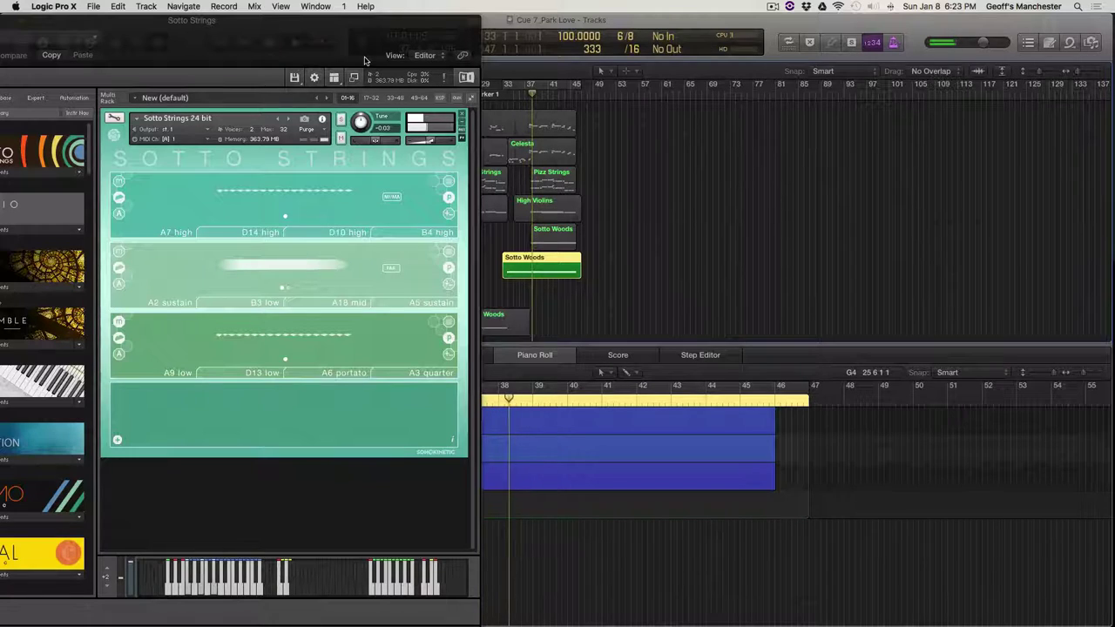
# Step: Listen to Sotto Strings within the full mix up to bar 47, stop playback and close its instrument window
pyautogui.moveTo(234, 42); pyautogui.dragTo(895, 46)
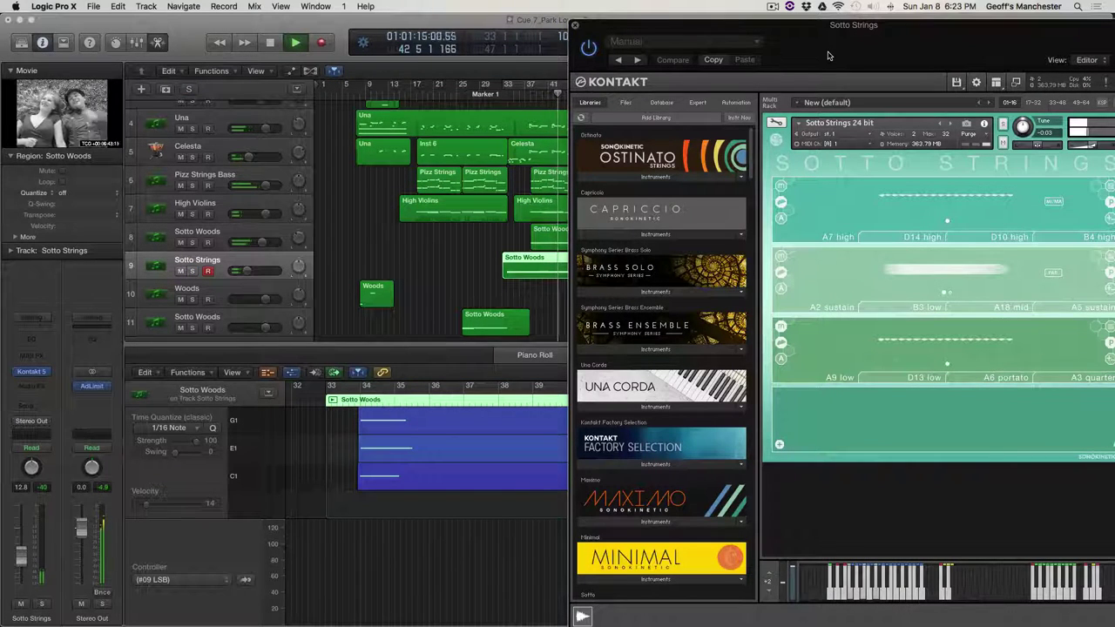
pyautogui.moveTo(828, 56); pyautogui.dragTo(728, 51)
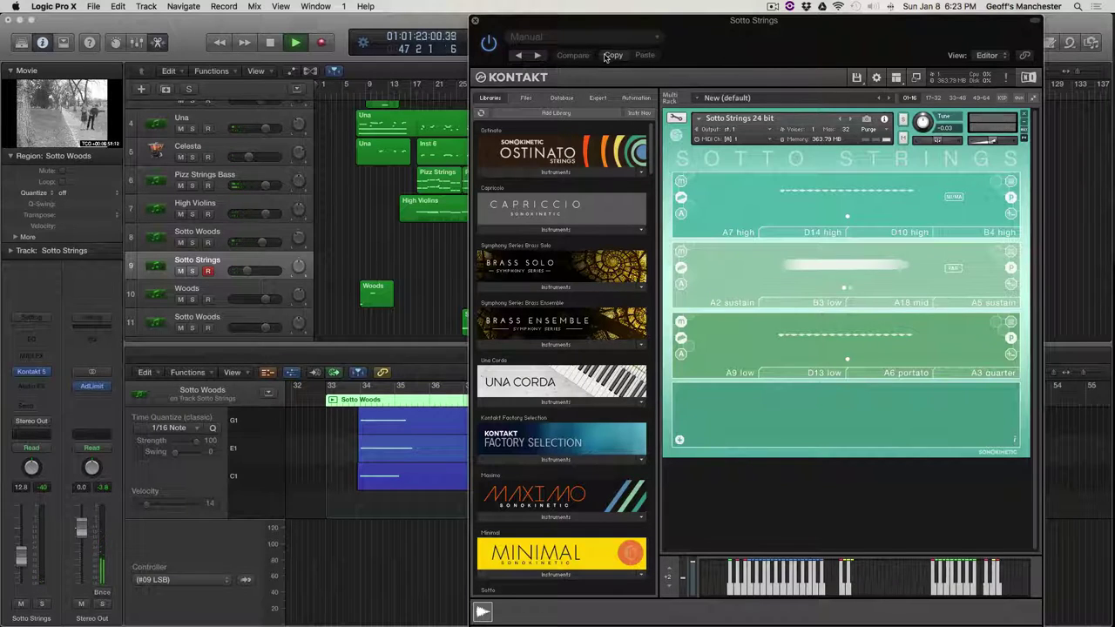
pyautogui.press('space')
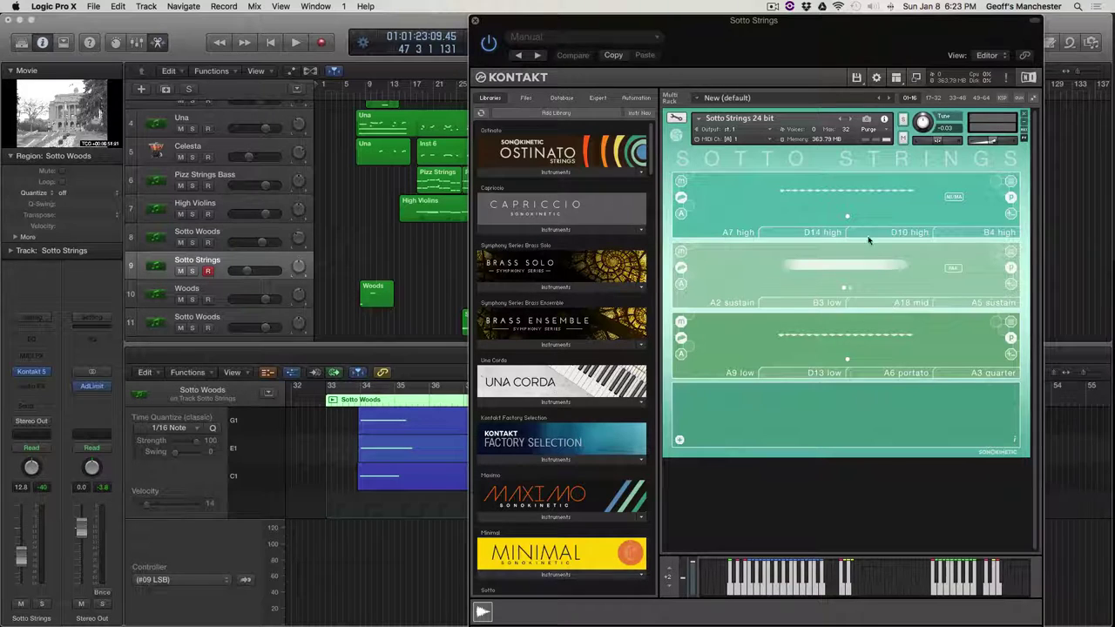
pyautogui.click(475, 23)
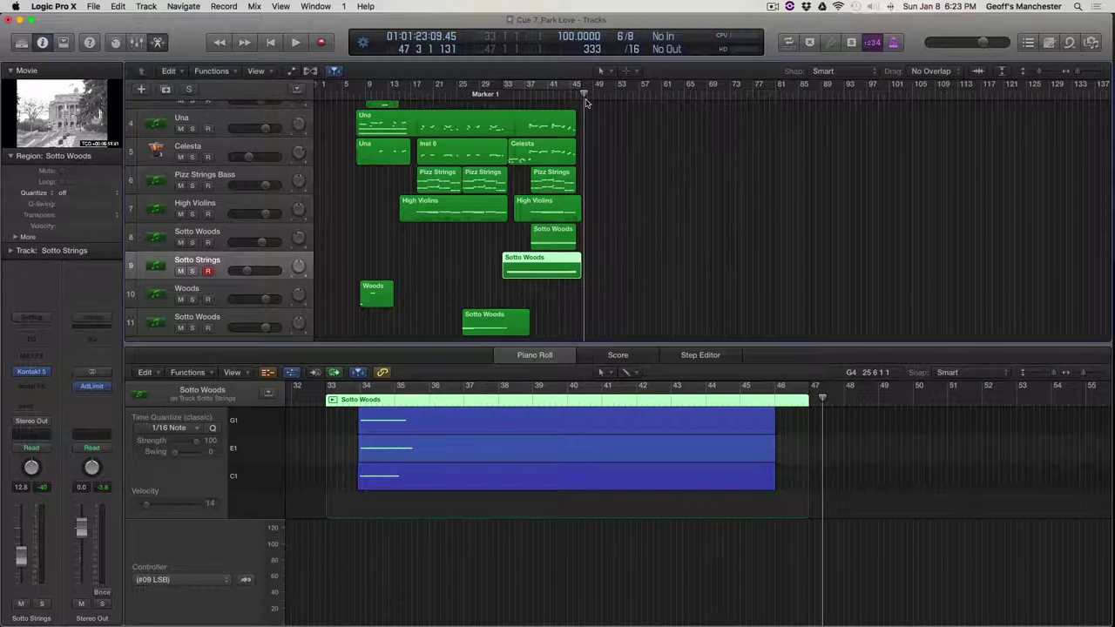
# Step: Select the Woods track 10 and place the playhead at bar 7, just before its region
pyautogui.moveTo(583, 90); pyautogui.dragTo(502, 93)
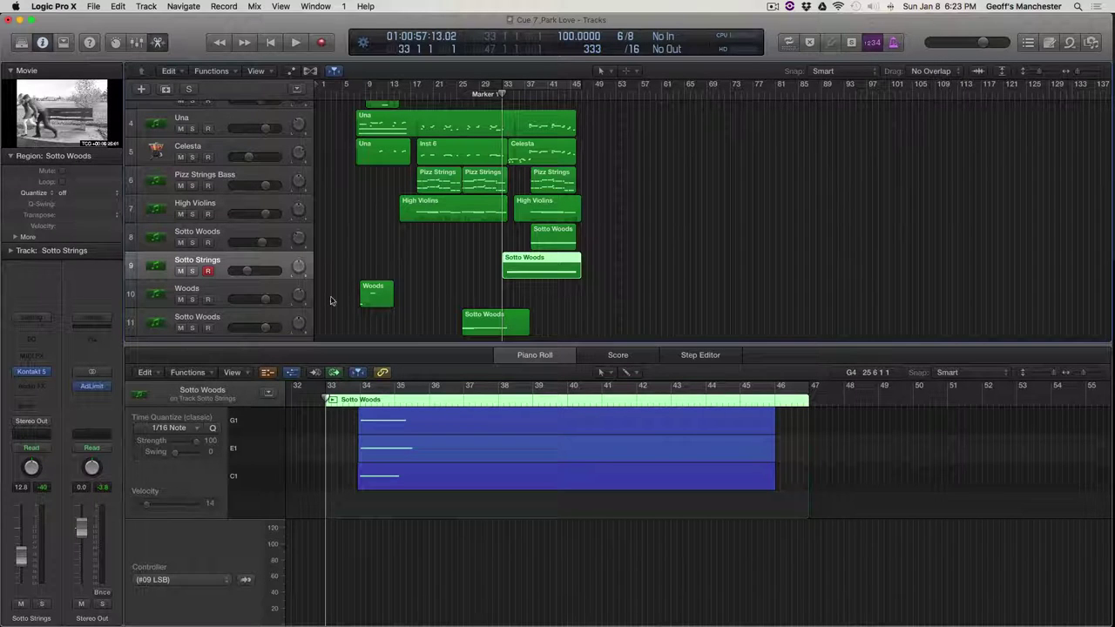
pyautogui.click(265, 287)
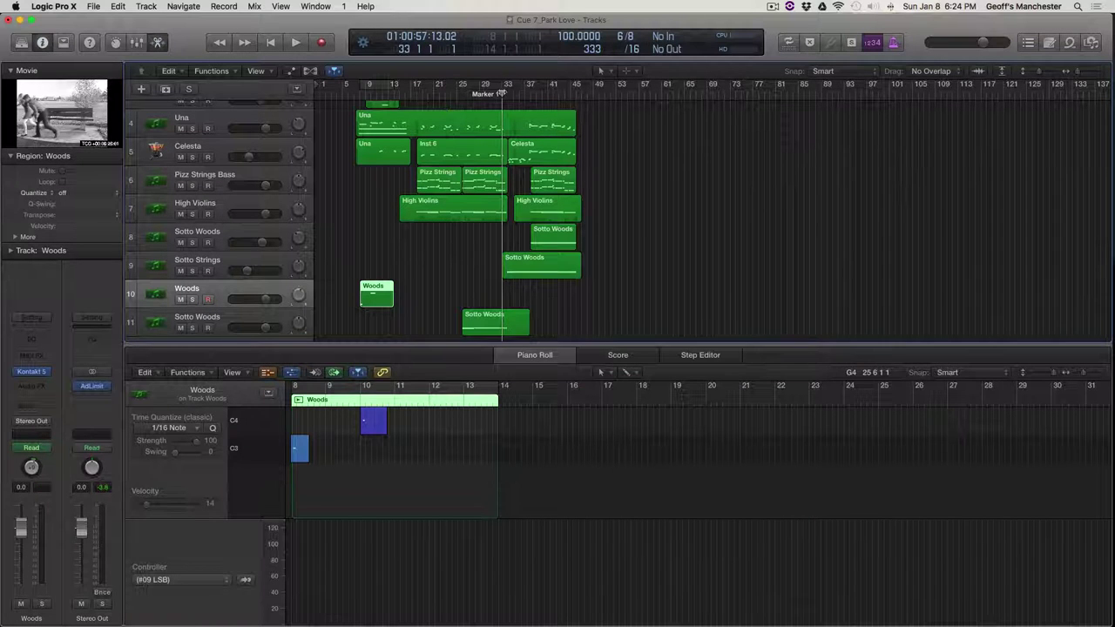
pyautogui.click(353, 88)
pyautogui.scroll(-1, 211, 315)
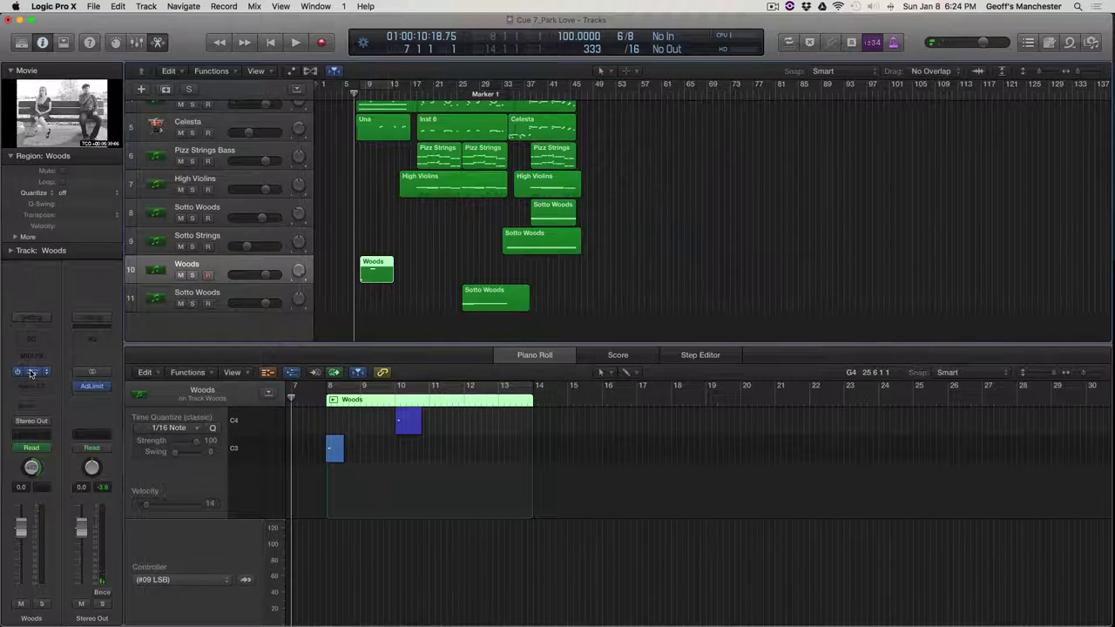
# Step: Open the Woods track's Kontakt instrument, show the track automation, and move the instrument window clear of the pan curve
pyautogui.click(64, 360)
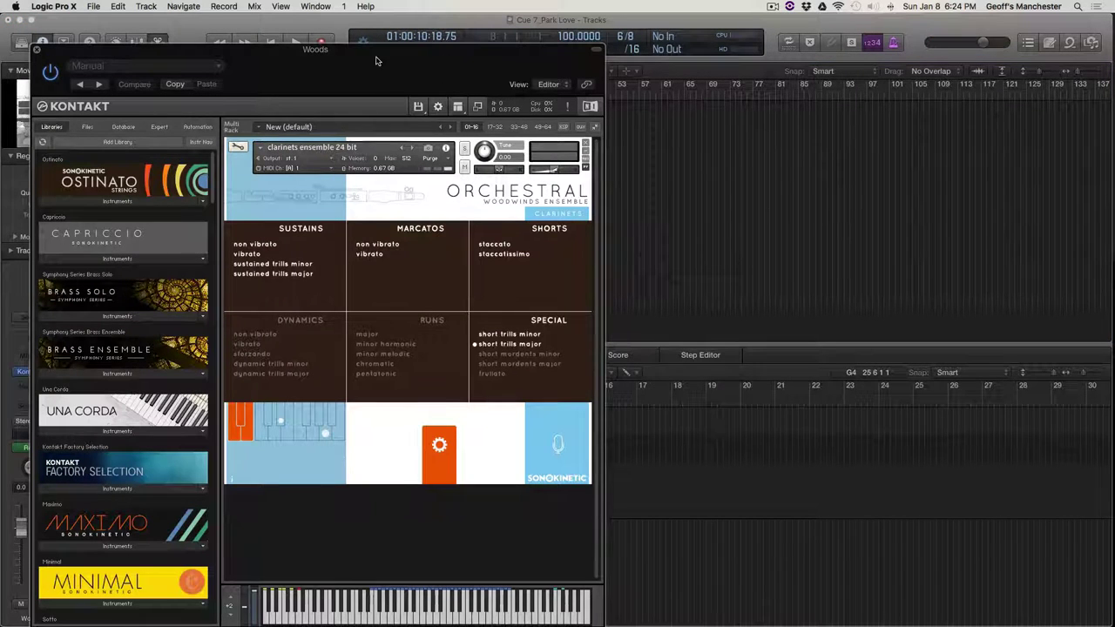
pyautogui.moveTo(377, 60); pyautogui.dragTo(754, 40)
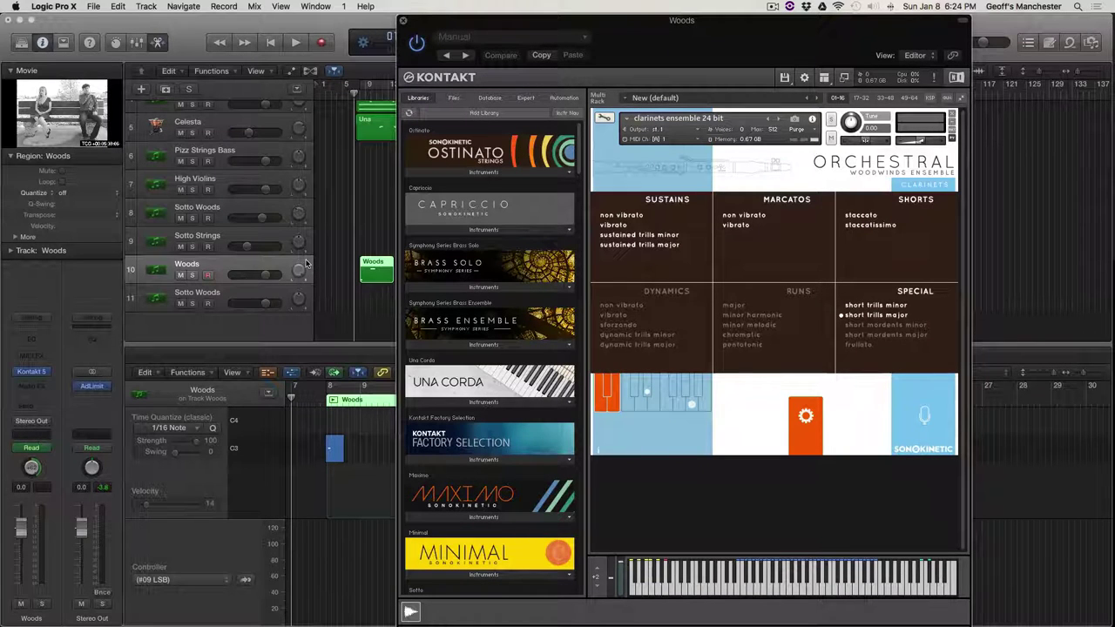
pyautogui.press('a')
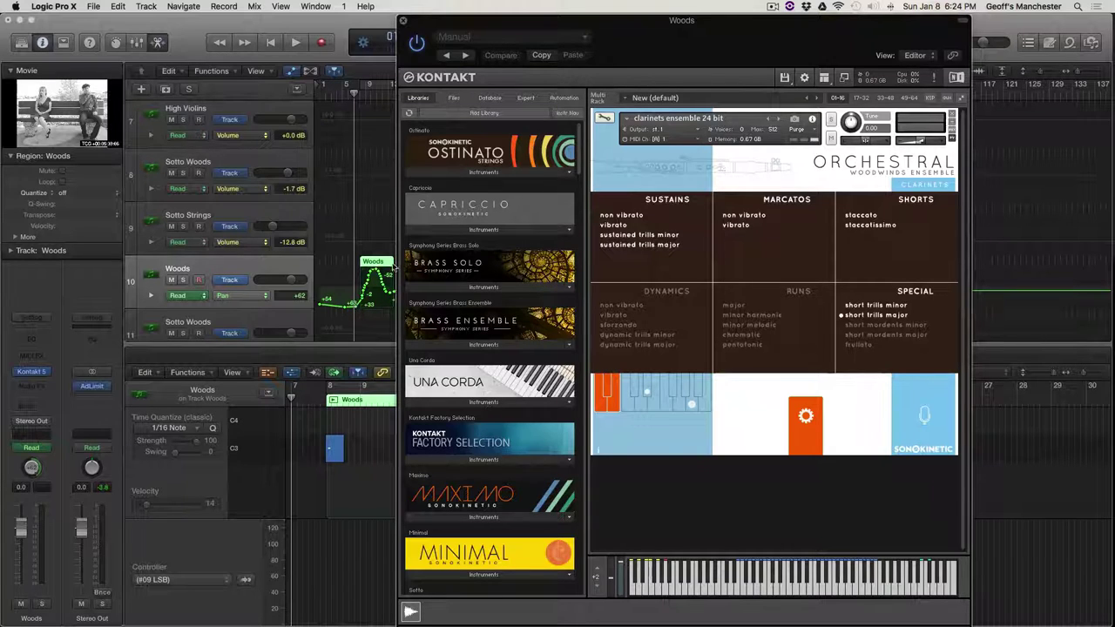
pyautogui.moveTo(640, 40); pyautogui.dragTo(787, 41)
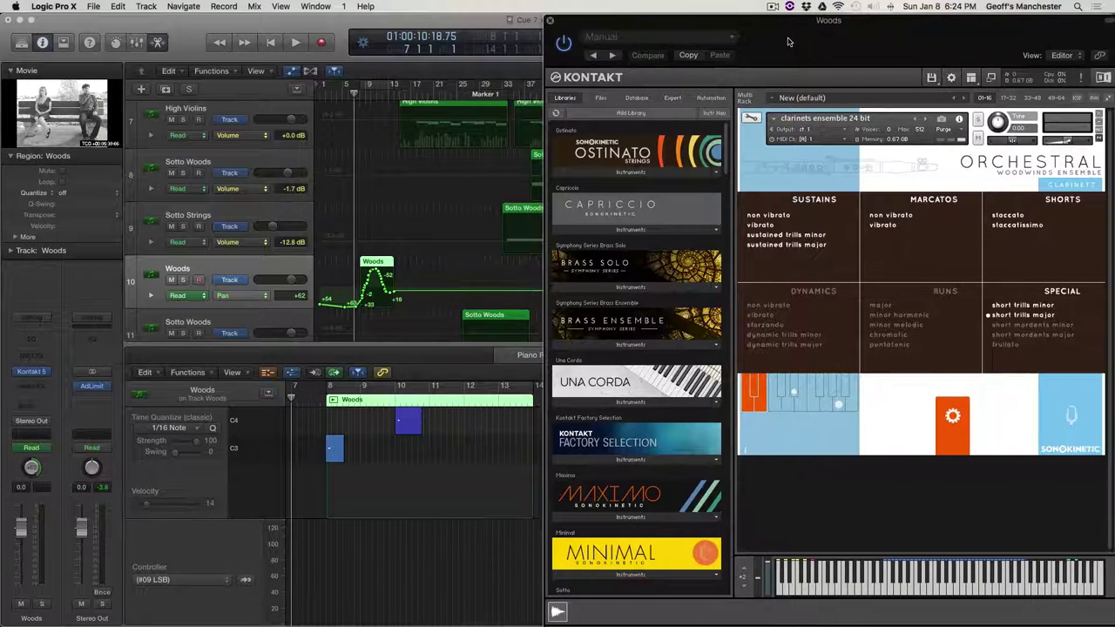
# Step: Solo the Woods track and play its region with the pan automation up to bar 12
pyautogui.press('s')
pyautogui.press('space')
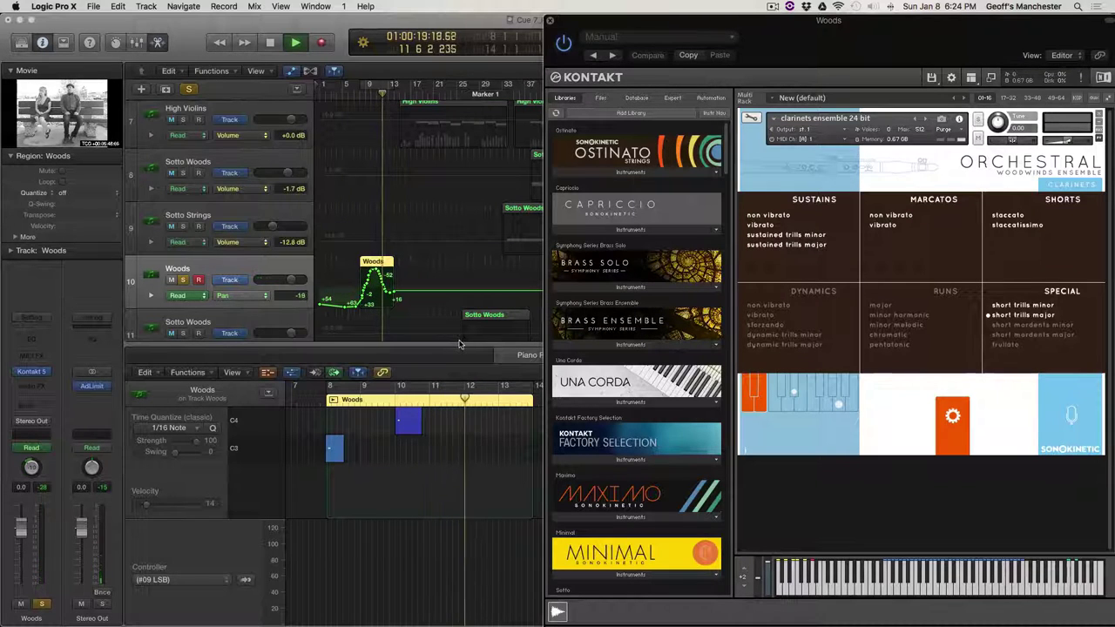
pyautogui.press('space')
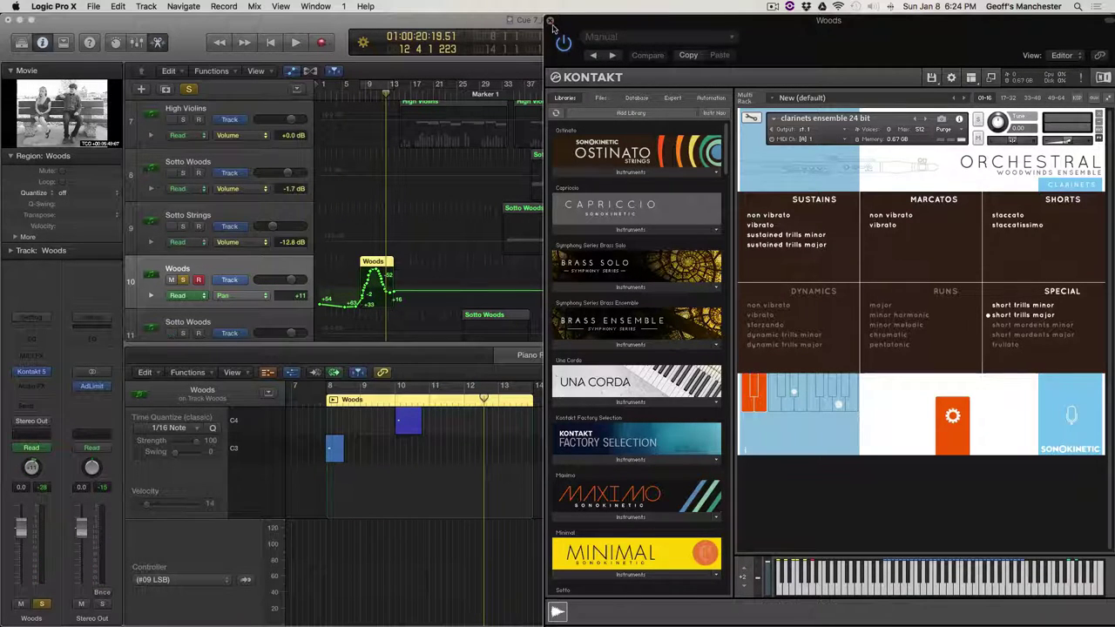
# Step: Close the Woods instrument window, hide the track automation and unsolo the track
pyautogui.moveTo(821, 36); pyautogui.dragTo(555, 36)
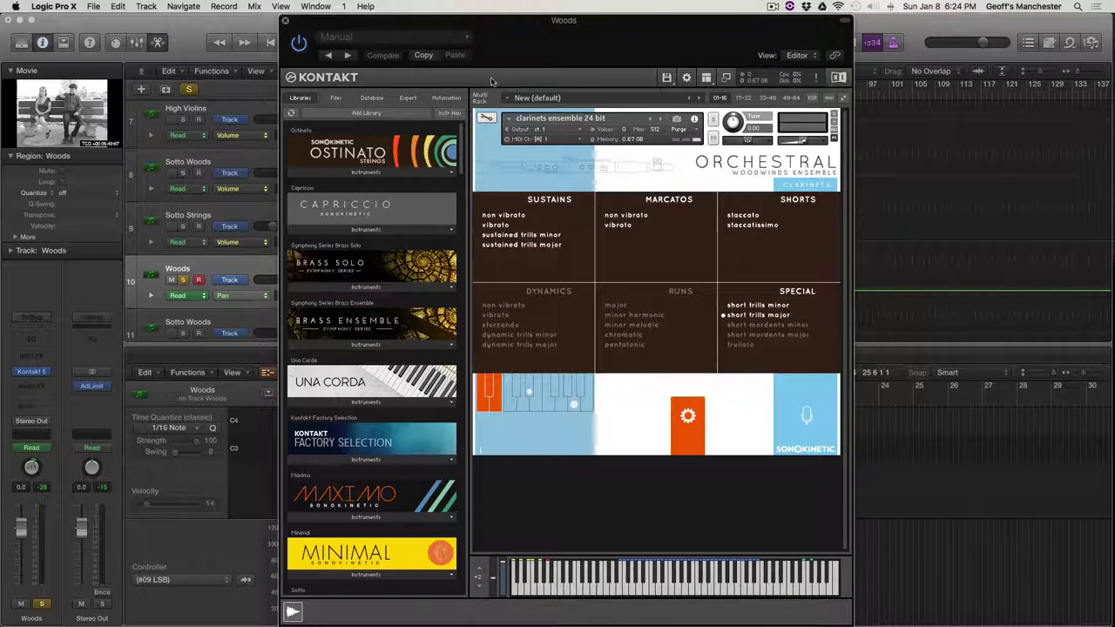
pyautogui.click(285, 20)
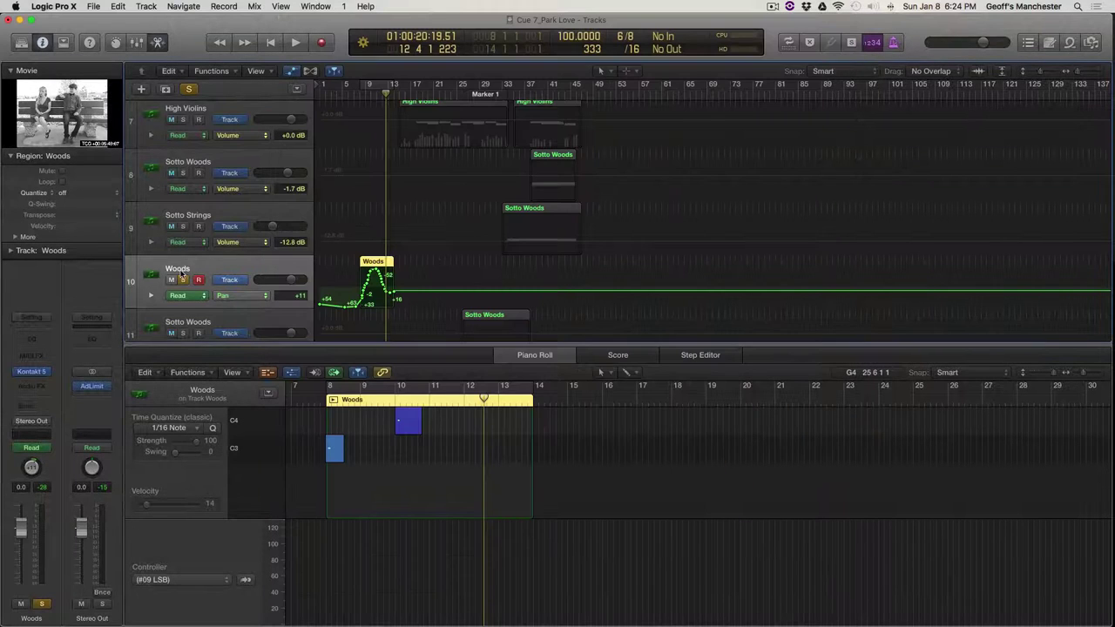
pyautogui.press('a')
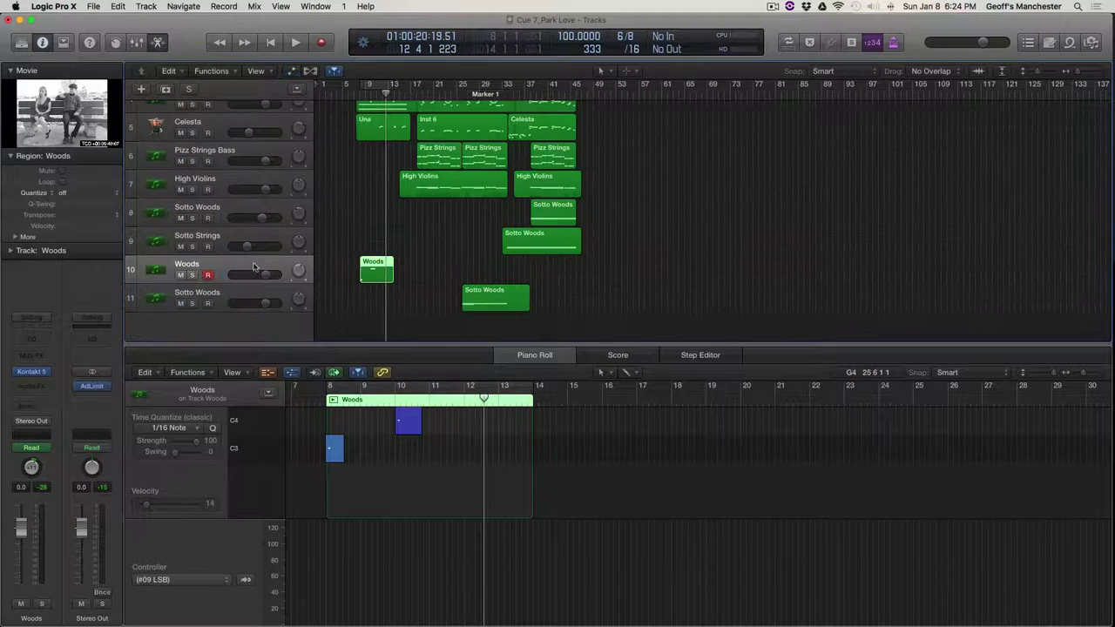
# Step: Play the Woods region within the full mix from bar 6 to bar 14
pyautogui.click(347, 84)
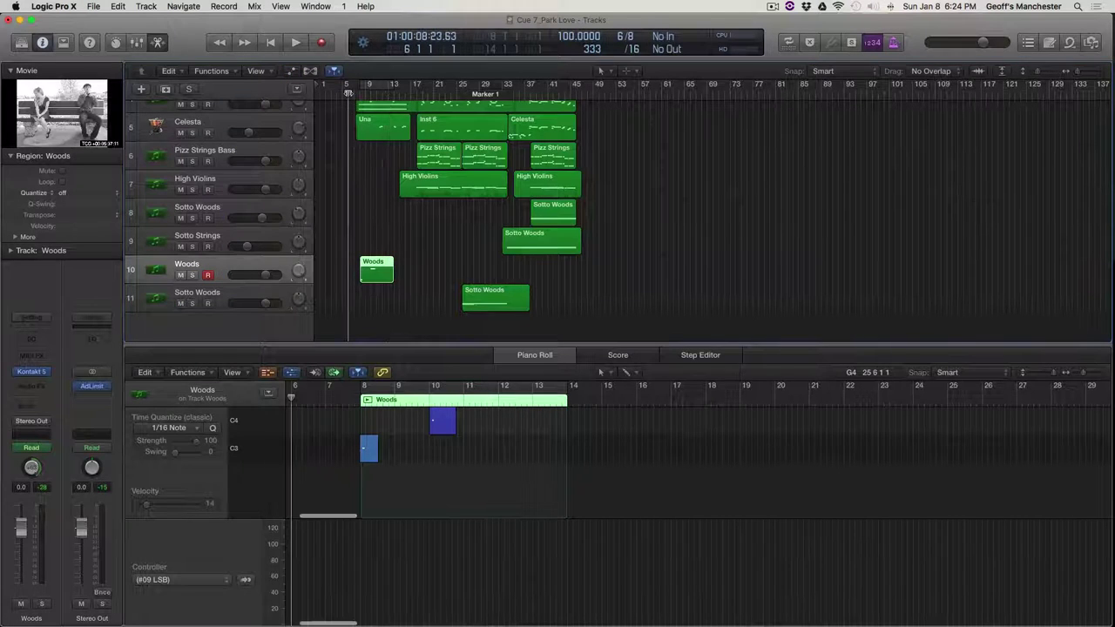
pyautogui.press('space')
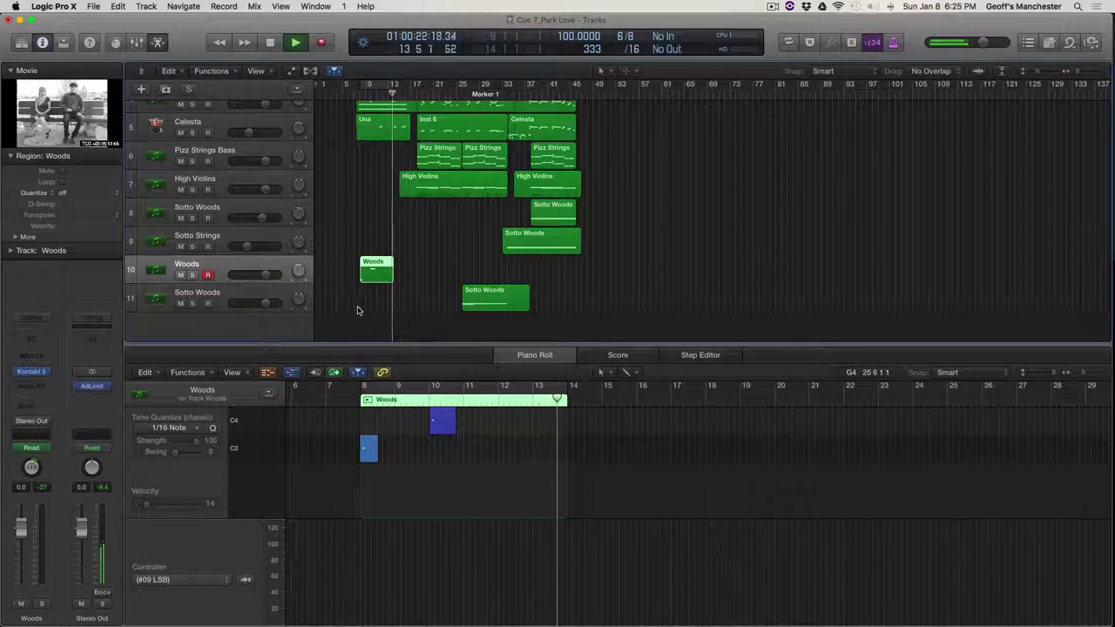
pyautogui.press('space')
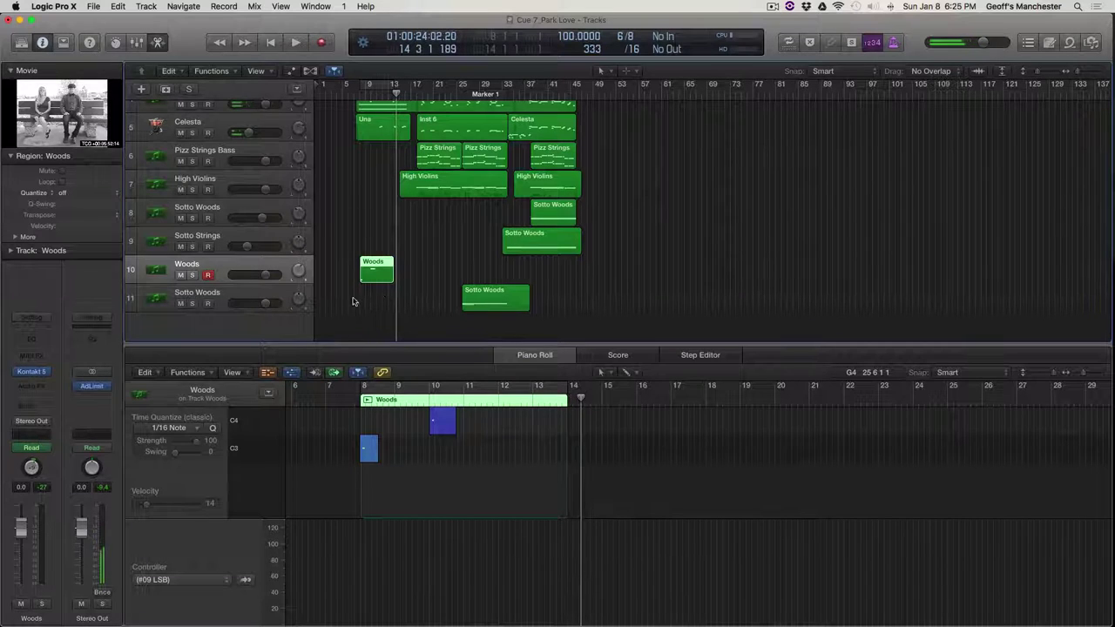
# Step: Select the Sotto Woods region on track 11, inspect the Offset settings in its Kontakt instrument, and close the instrument window
pyautogui.click(496, 306)
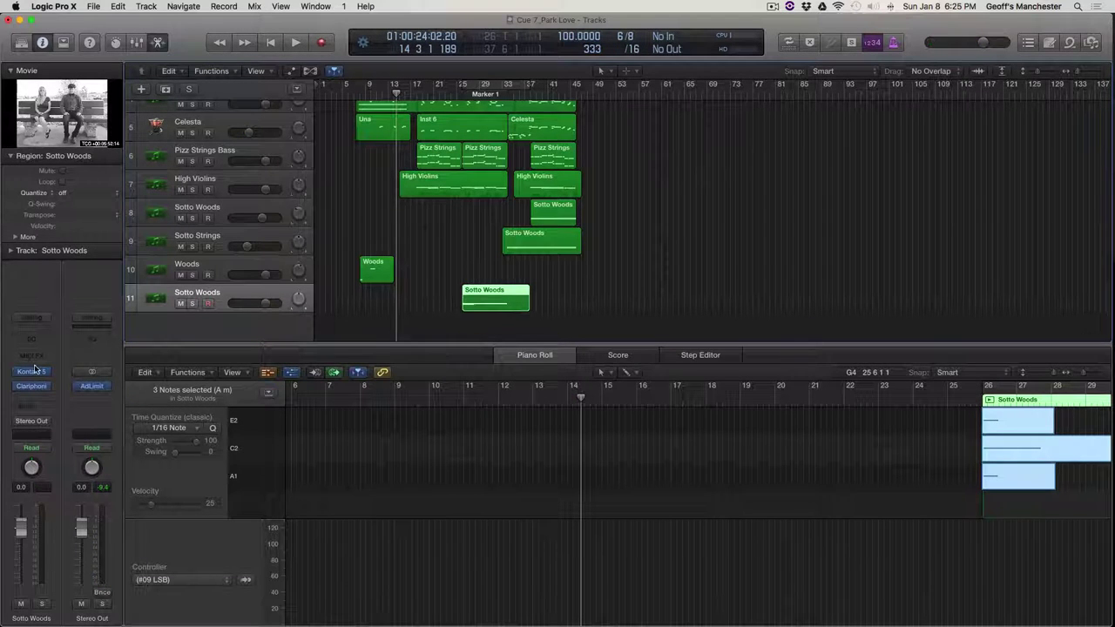
pyautogui.moveTo(36, 374)
pyautogui.click(32, 373)
pyautogui.moveTo(401, 62); pyautogui.dragTo(693, 45)
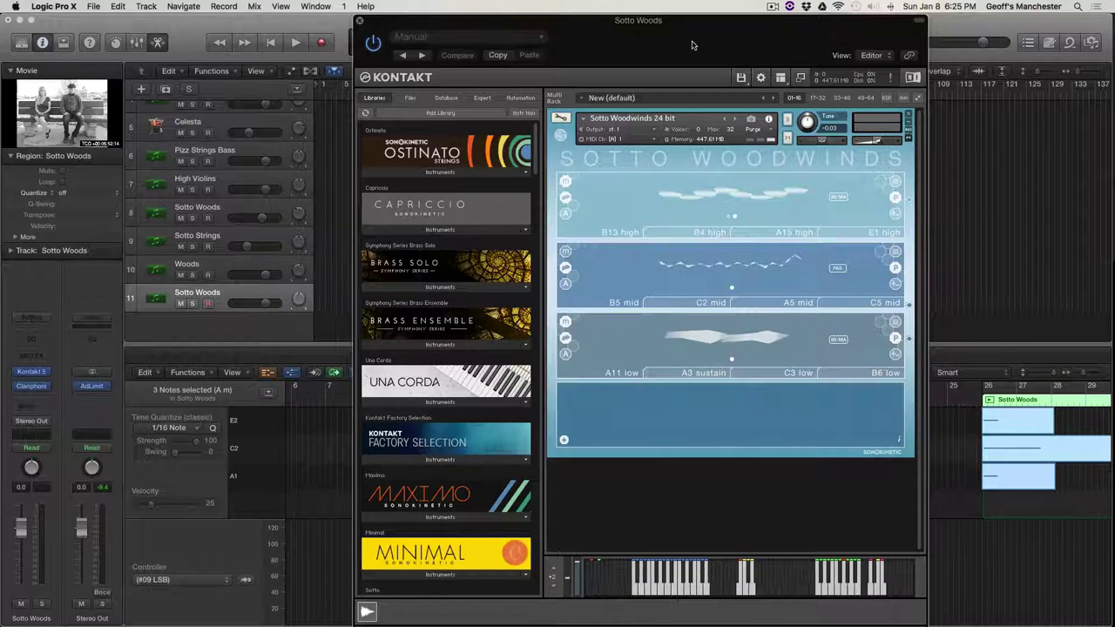
pyautogui.click(563, 439)
pyautogui.click(718, 440)
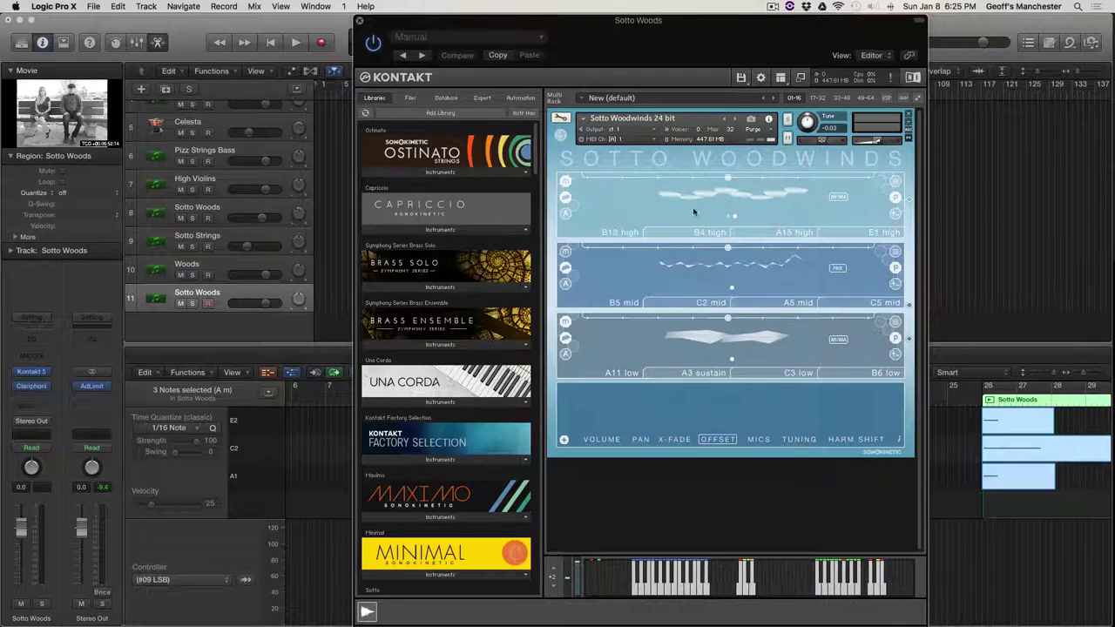
pyautogui.click(363, 22)
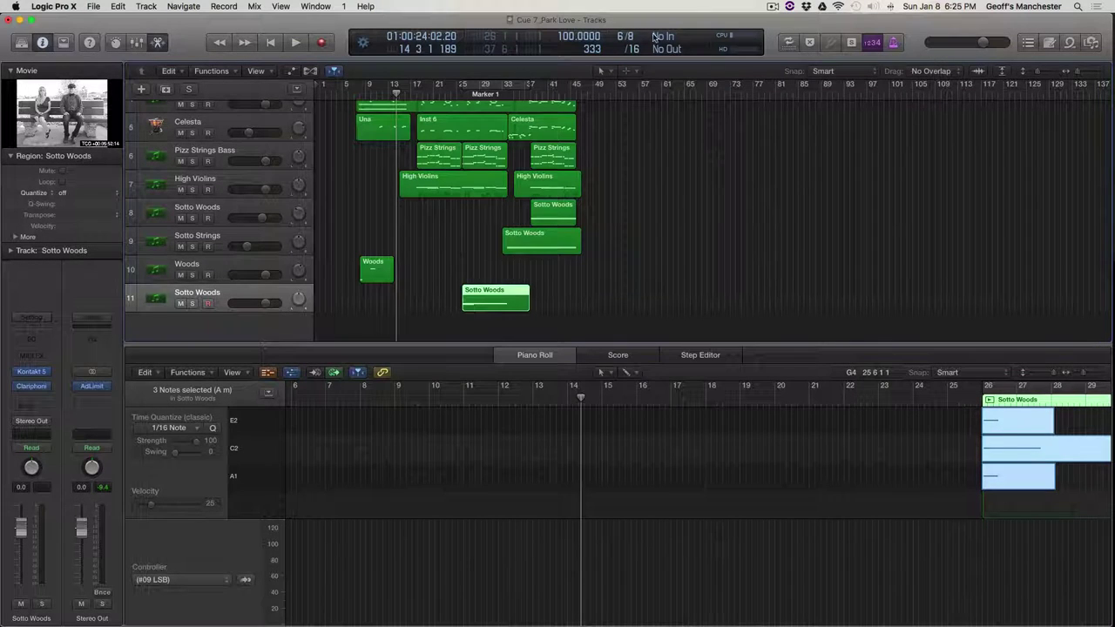
# Step: Solo Sotto Woods track 11 and play it from bar 25 to bar 34
pyautogui.click(454, 94)
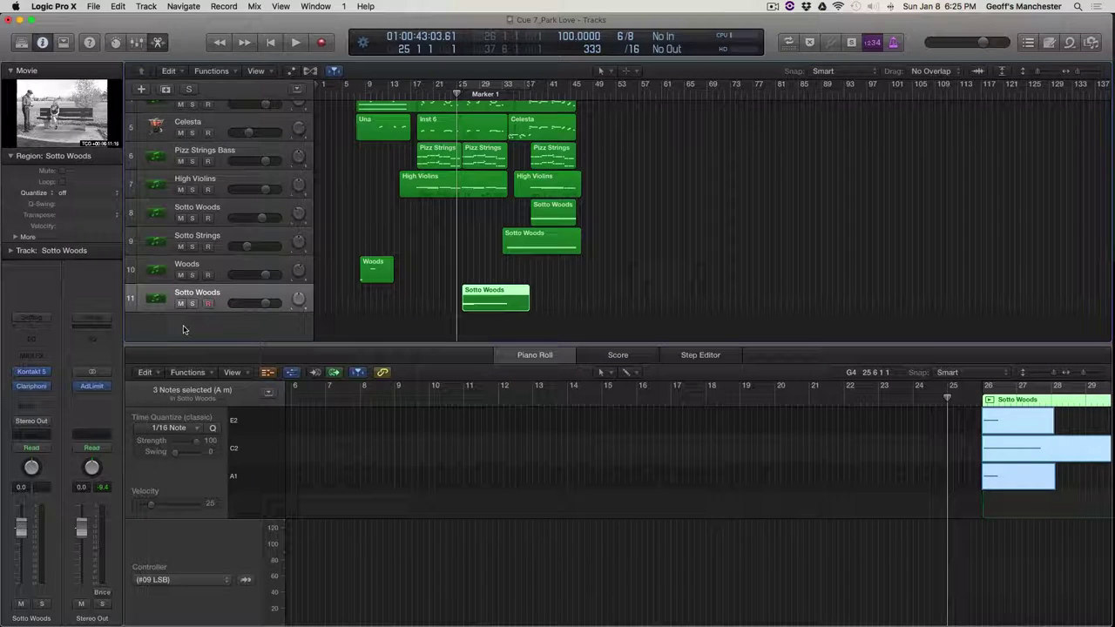
pyautogui.press('s')
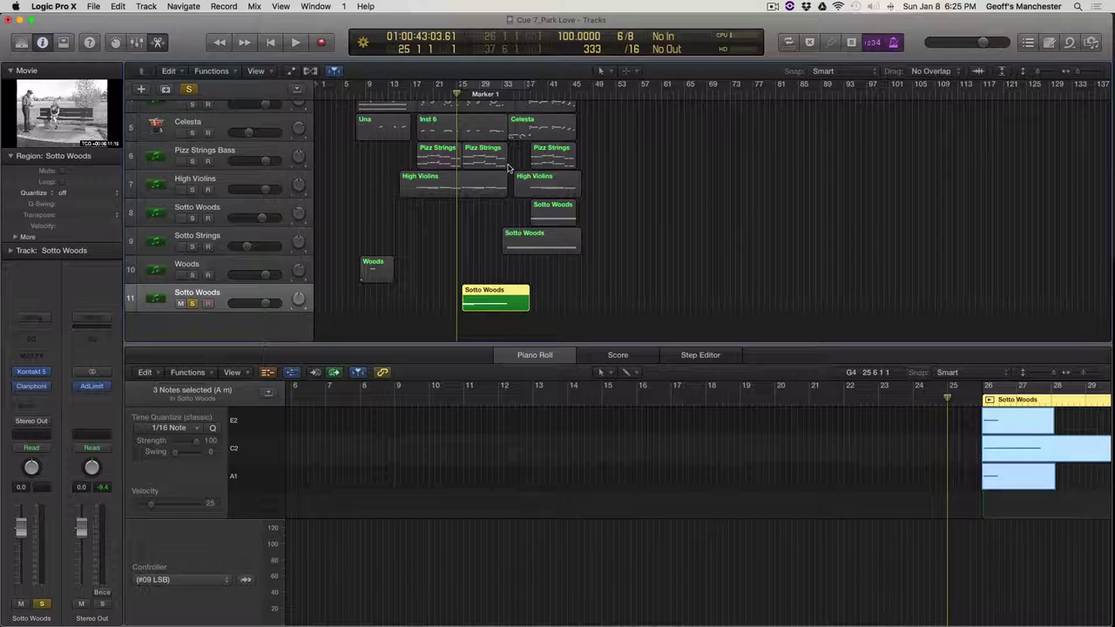
pyautogui.press('space')
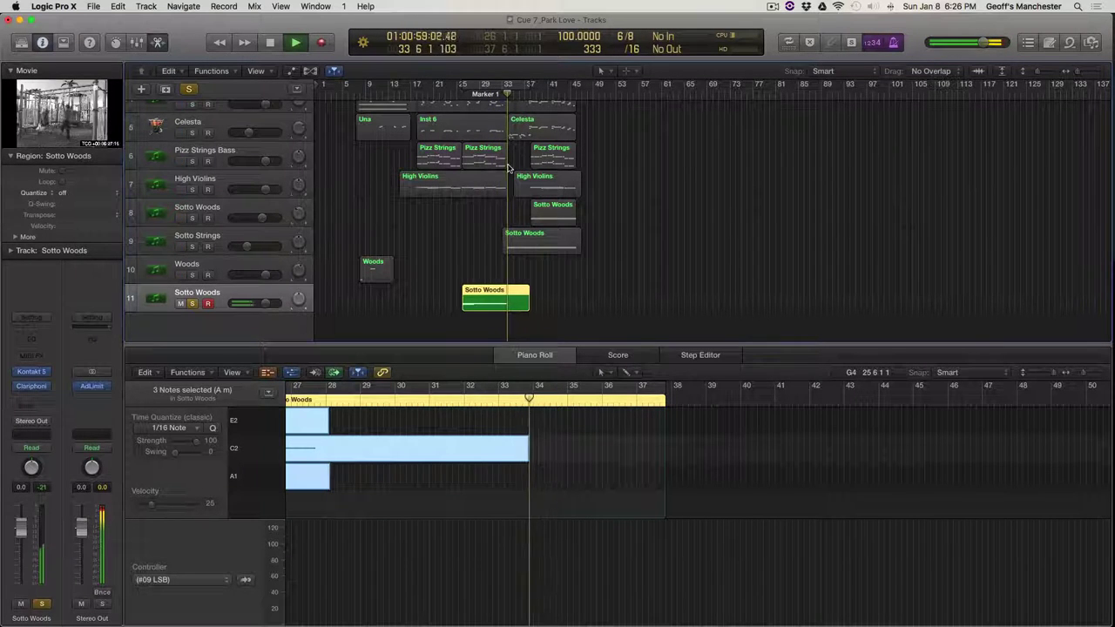
pyautogui.press('space')
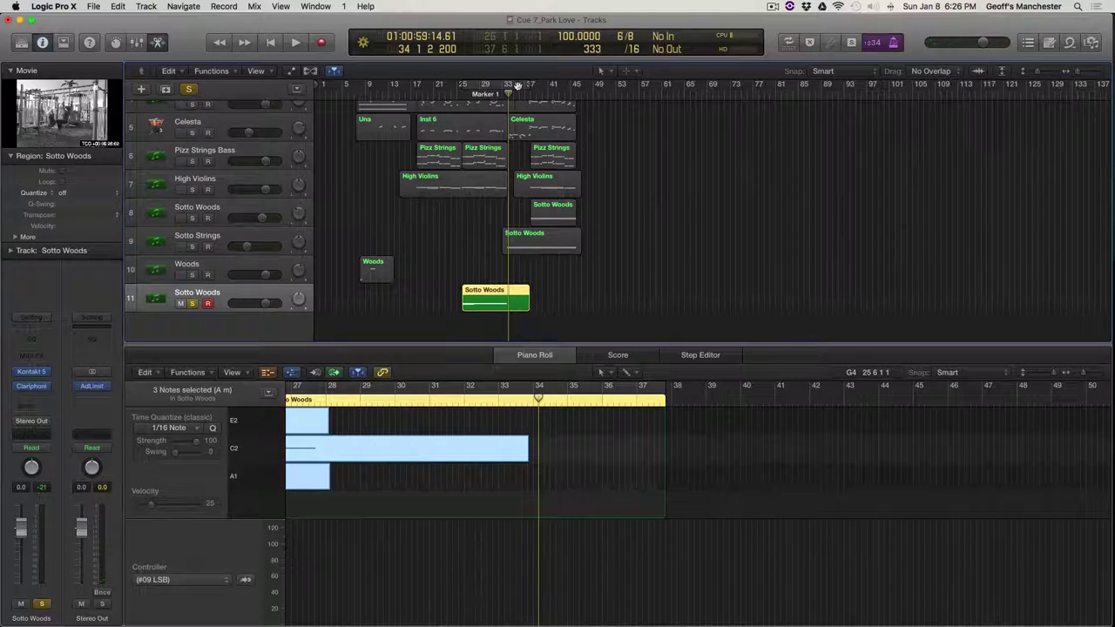
# Step: Unsolo Sotto Woods track 11 and return the playhead to the start of the cue
pyautogui.click(484, 90)
pyautogui.click(457, 85)
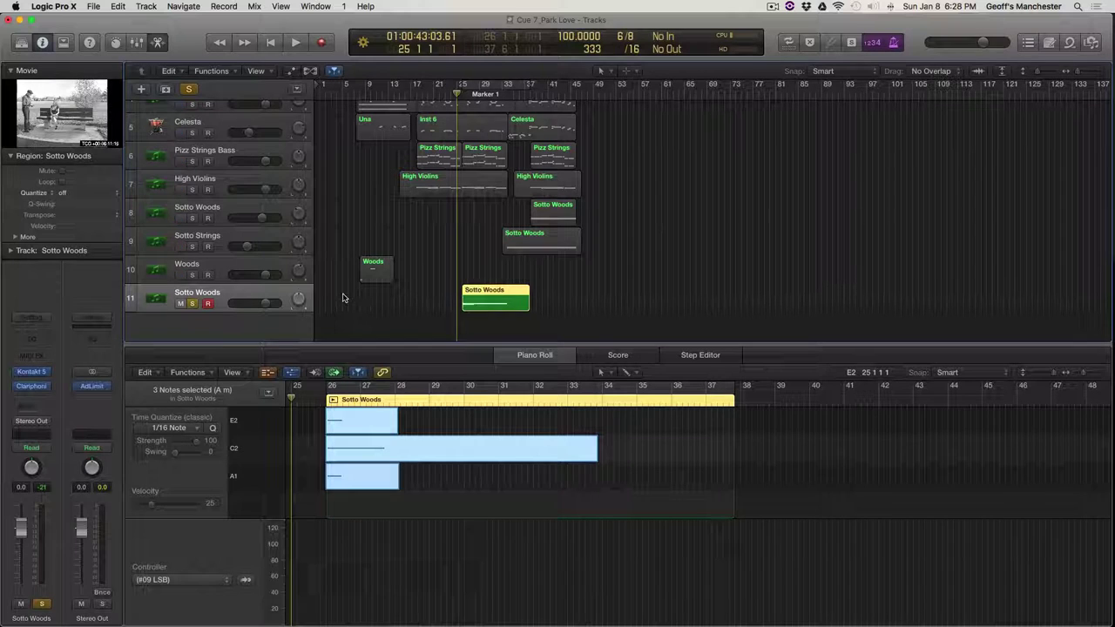
pyautogui.click(192, 304)
pyautogui.scroll(5, 399, 290)
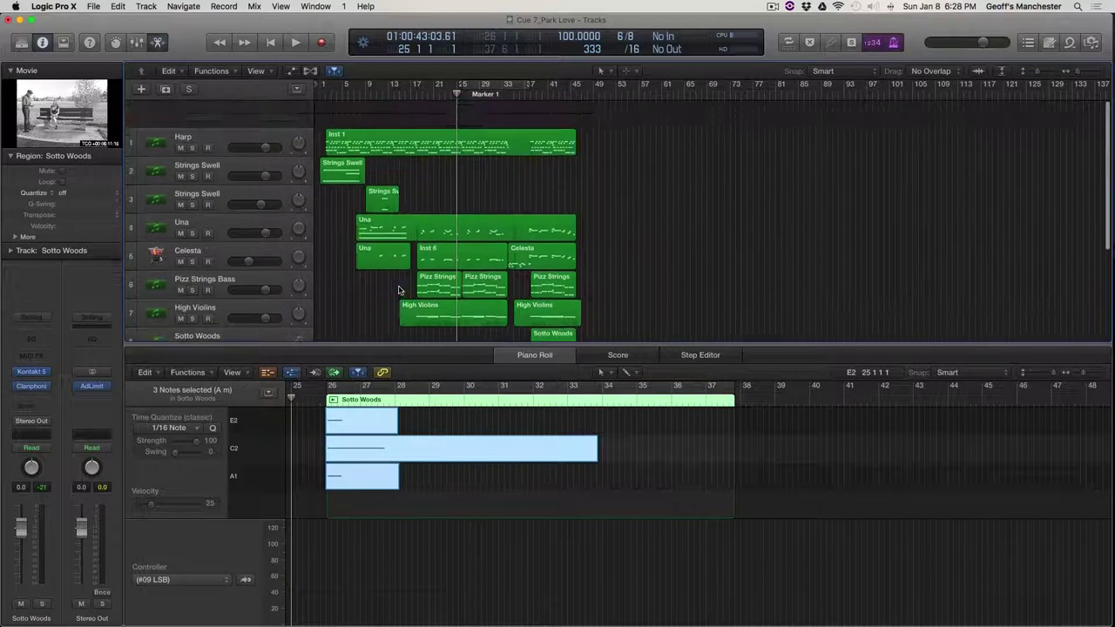
pyautogui.press('Return')
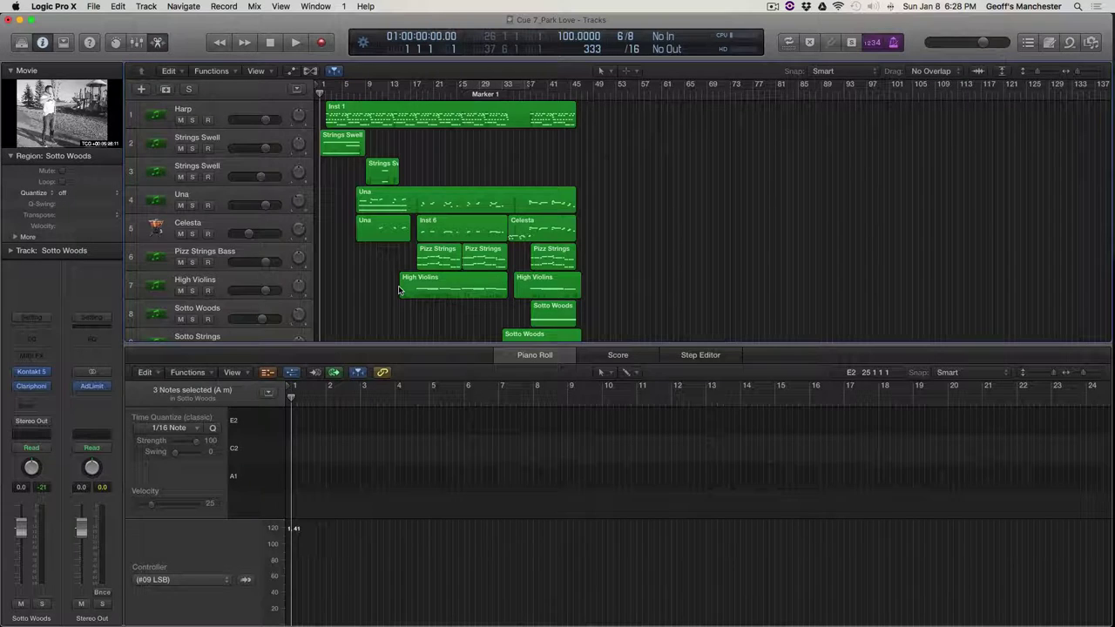
# Step: Open the Clariphonic equalizer on Sotto Woods track 11 and move its window clear of the track list
pyautogui.scroll(-4, 398, 290)
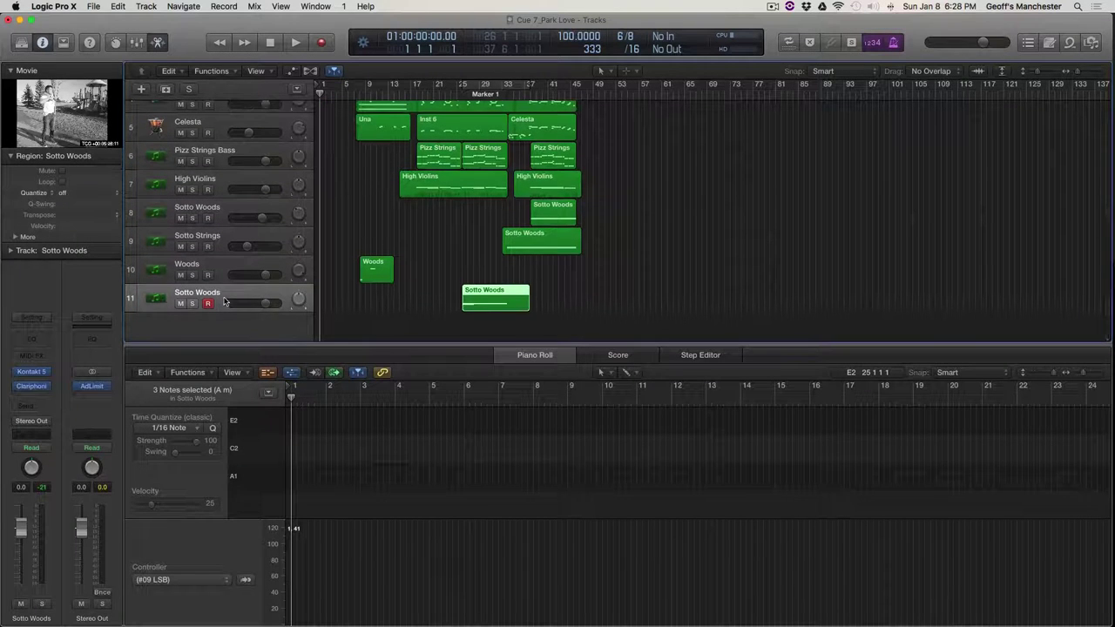
pyautogui.moveTo(35, 388)
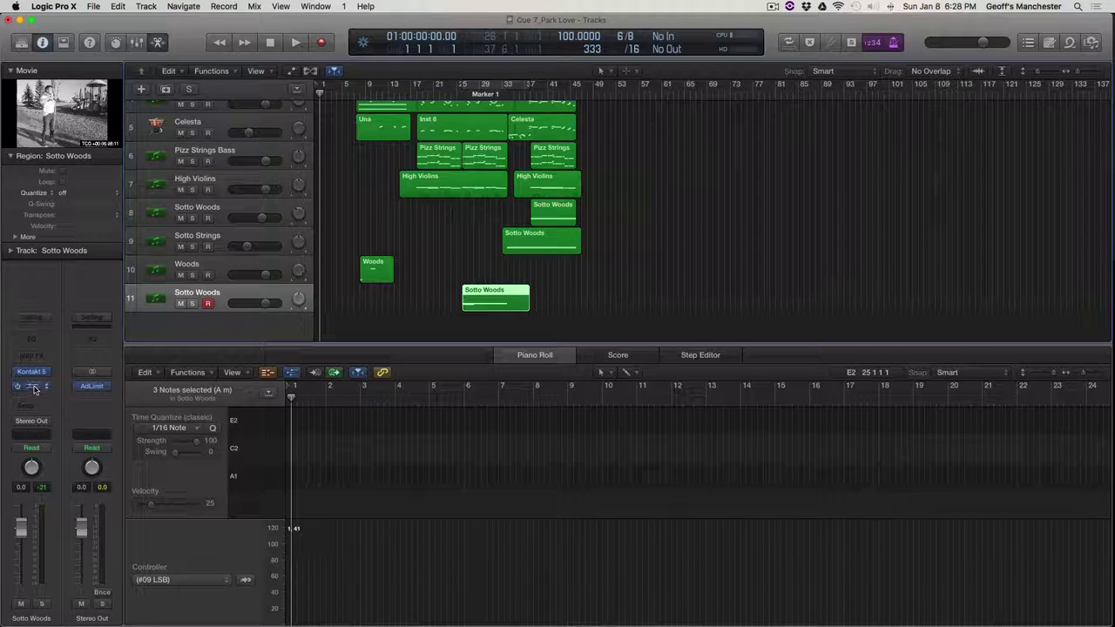
pyautogui.click(33, 387)
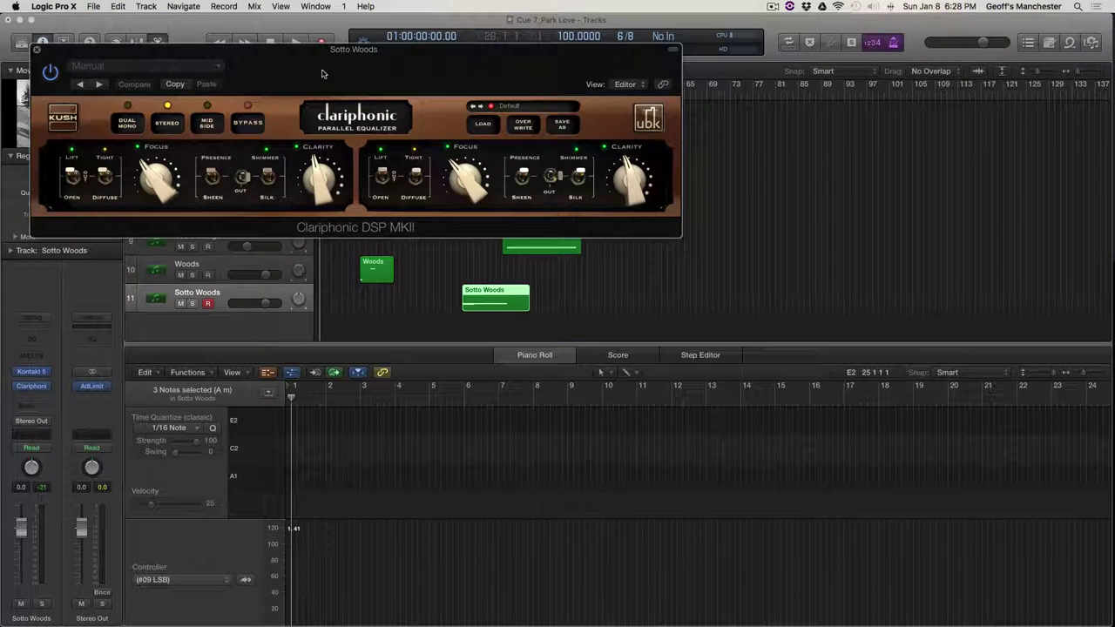
pyautogui.moveTo(359, 72); pyautogui.dragTo(653, 125)
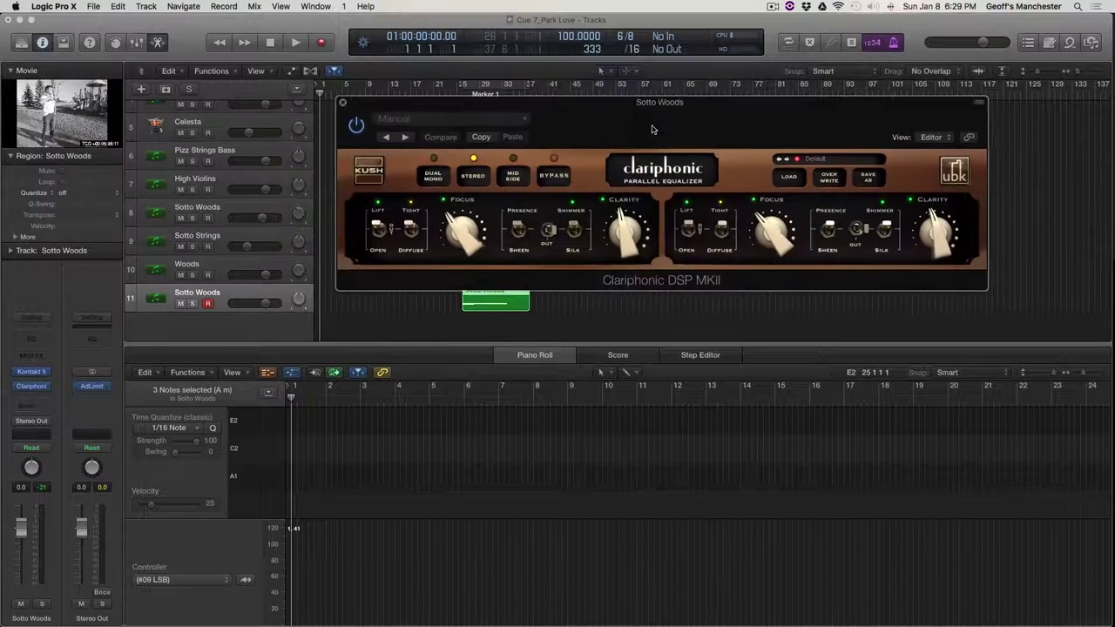
# Step: Solo track 11 and cycle playback over its Sotto Woods region starting at bar 26
pyautogui.click(191, 304)
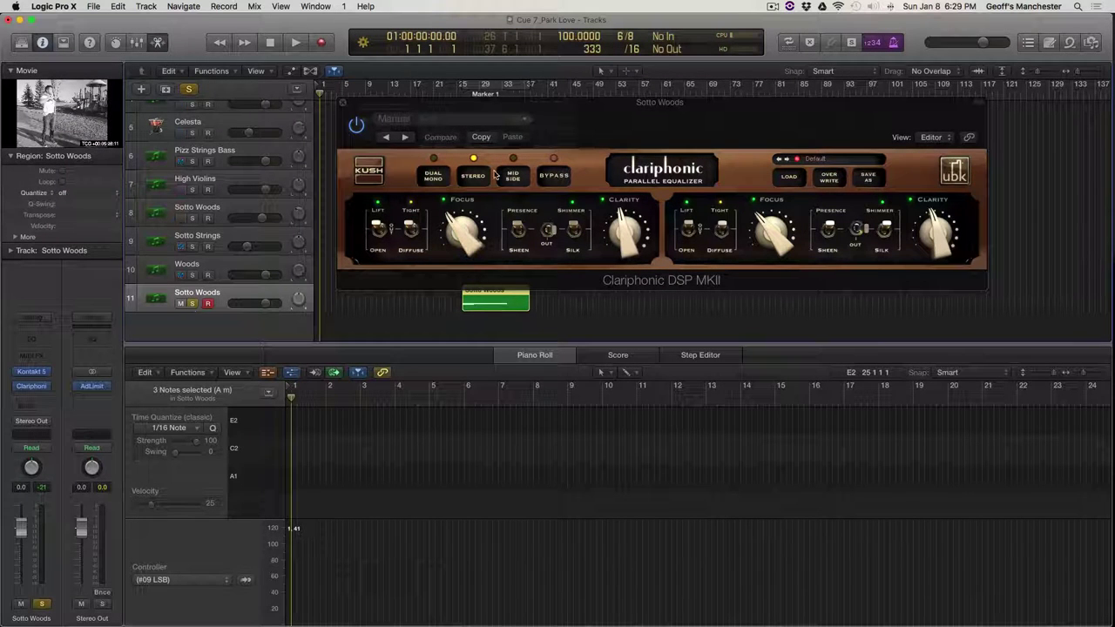
pyautogui.press('space')
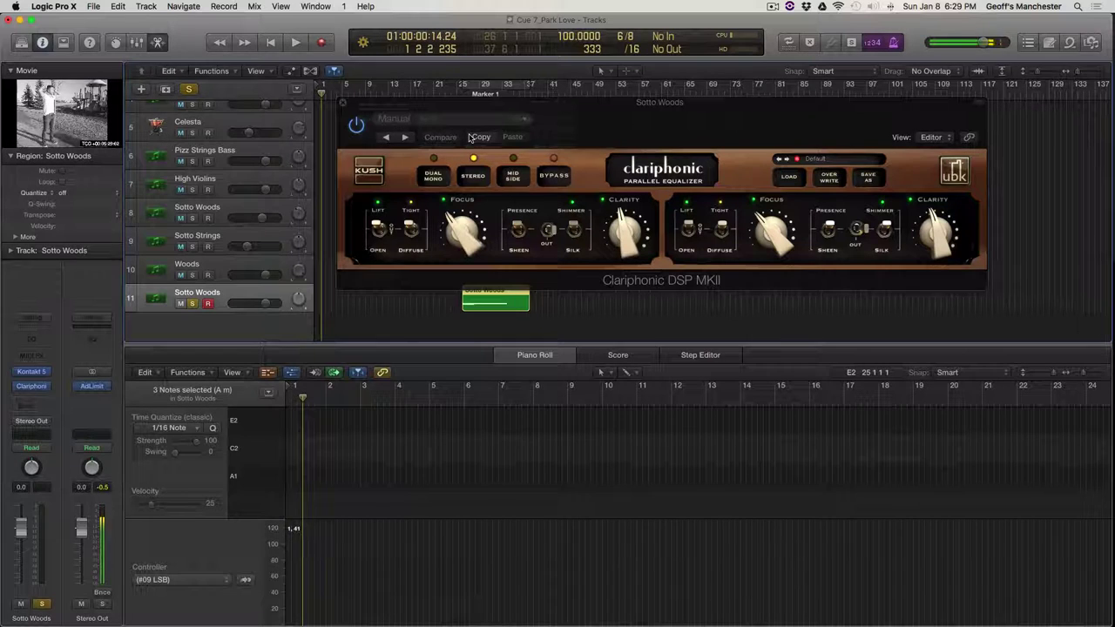
pyautogui.press('c')
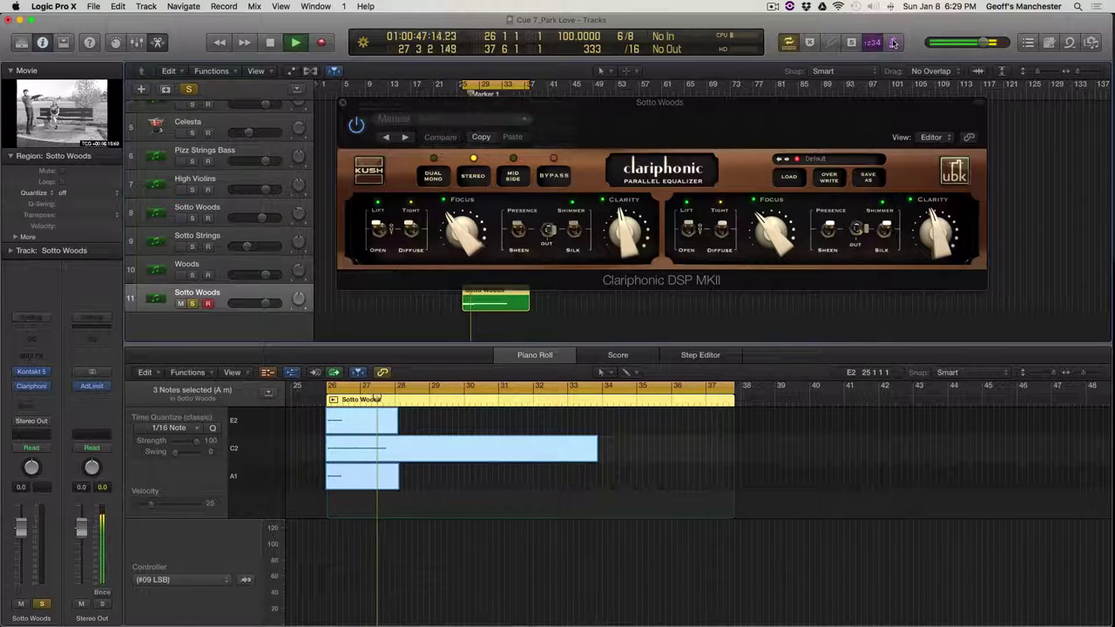
pyautogui.press('space')
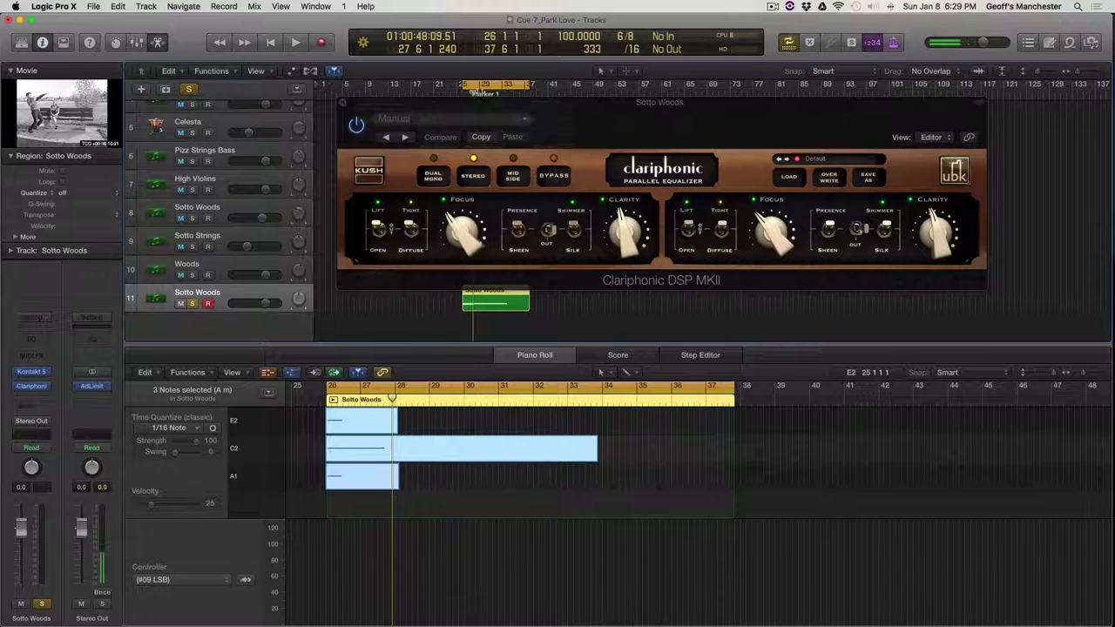
# Step: Extend the cycle start to bar 23 and play the region, switching the Clariphonic bypass to compare the sound
pyautogui.doubleClick(445, 85)
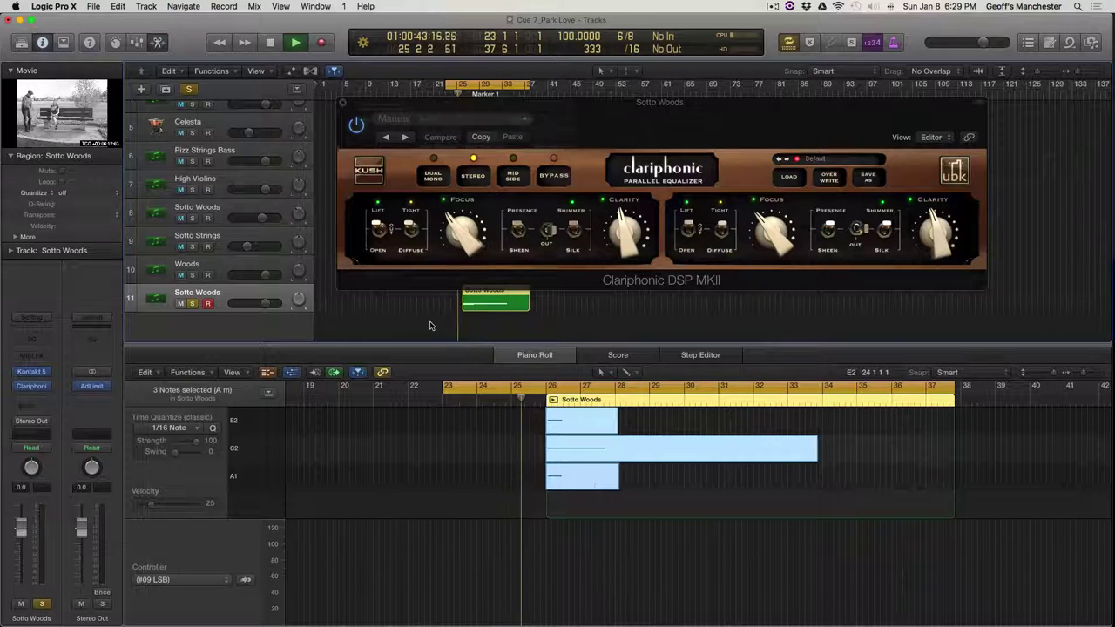
pyautogui.click(477, 179)
pyautogui.click(548, 175)
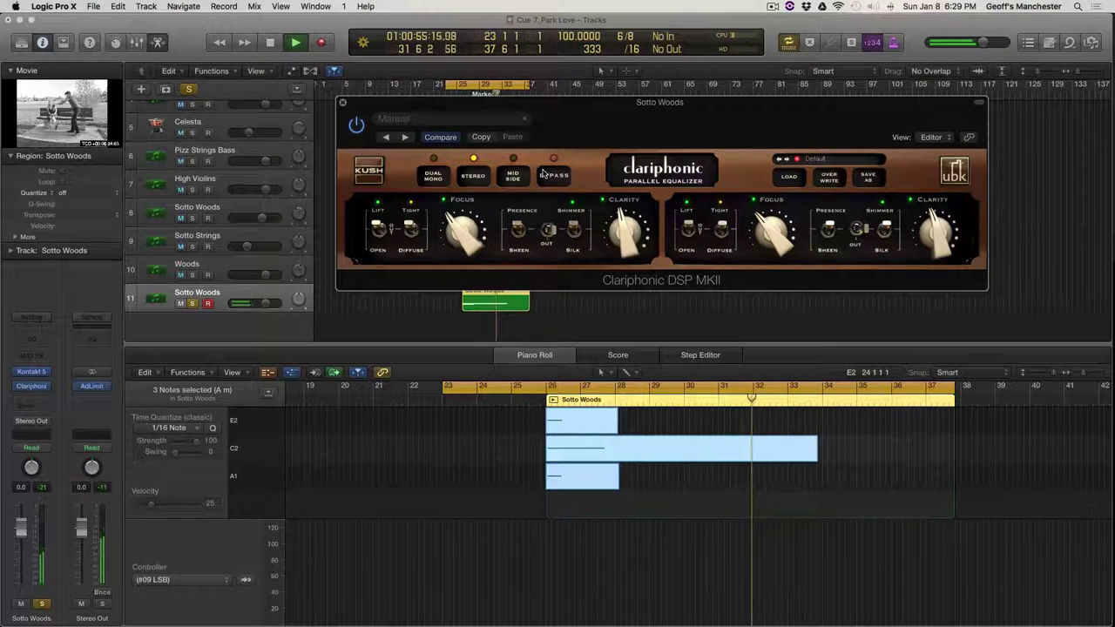
pyautogui.press('space')
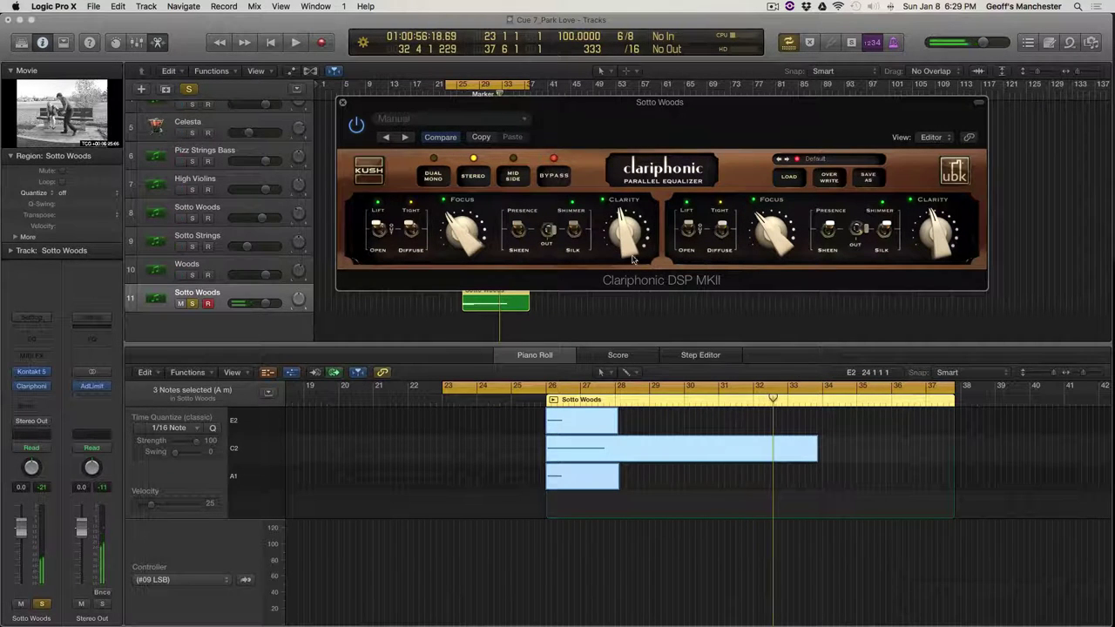
# Step: Raise the Clarity and Focus knobs on the Clariphonic and switch its clarity band from Shimmer to Presence
pyautogui.moveTo(634, 259); pyautogui.dragTo(628, 223)
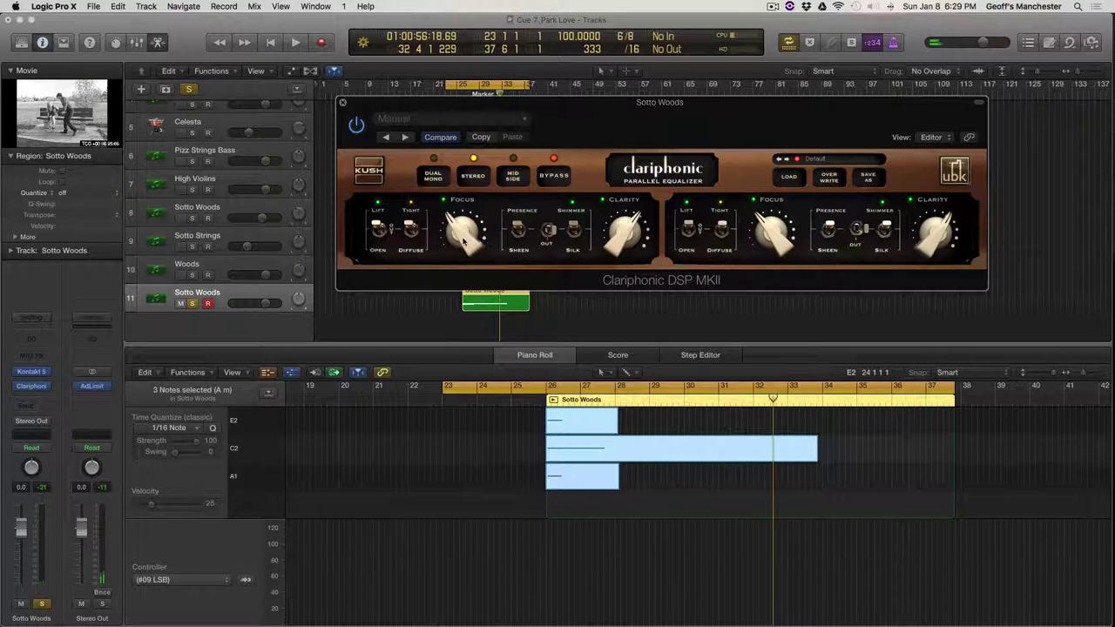
pyautogui.moveTo(467, 243); pyautogui.dragTo(452, 172)
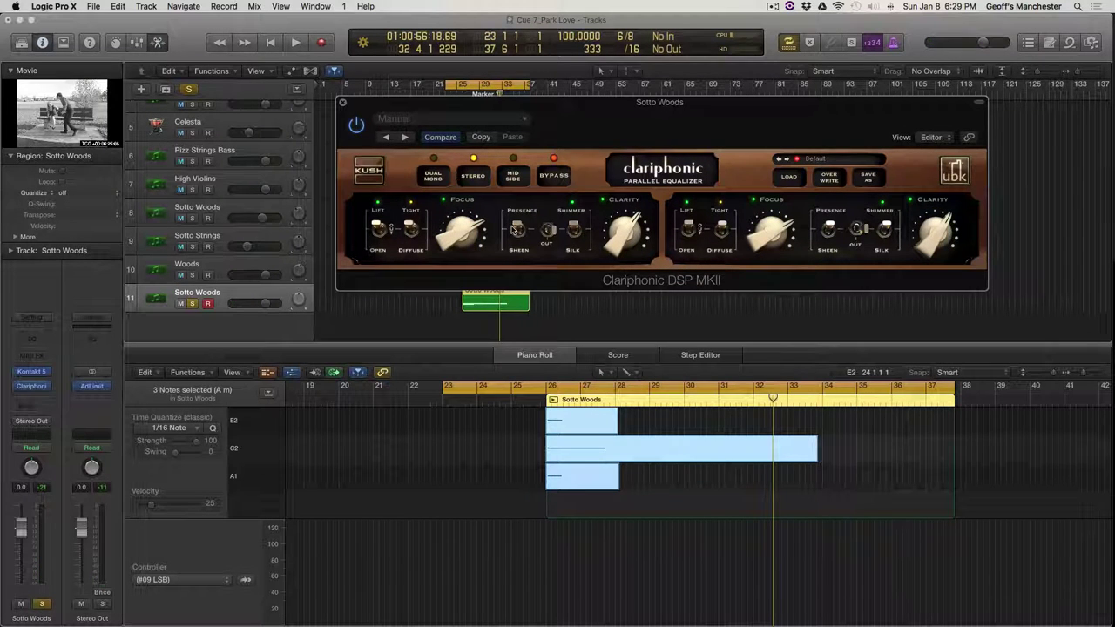
pyautogui.click(518, 228)
pyautogui.click(518, 229)
pyautogui.click(548, 229)
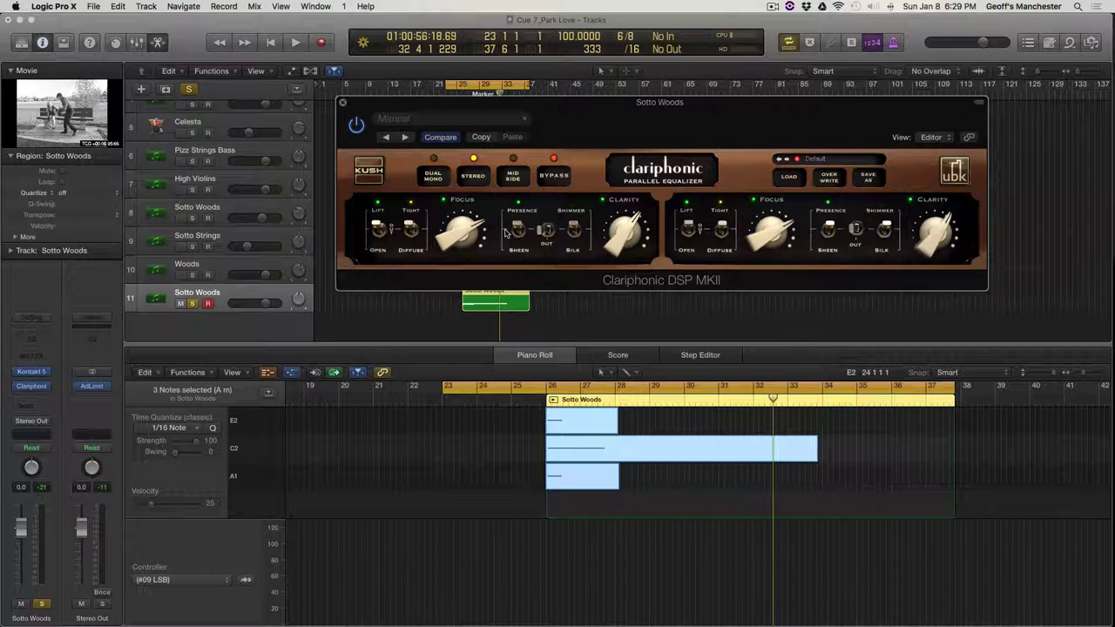
# Step: Play the cycled Sotto Woods region, repeatedly toggling the Clariphonic bypass to compare the boosted and unprocessed sound, and stop playback
pyautogui.press('space')
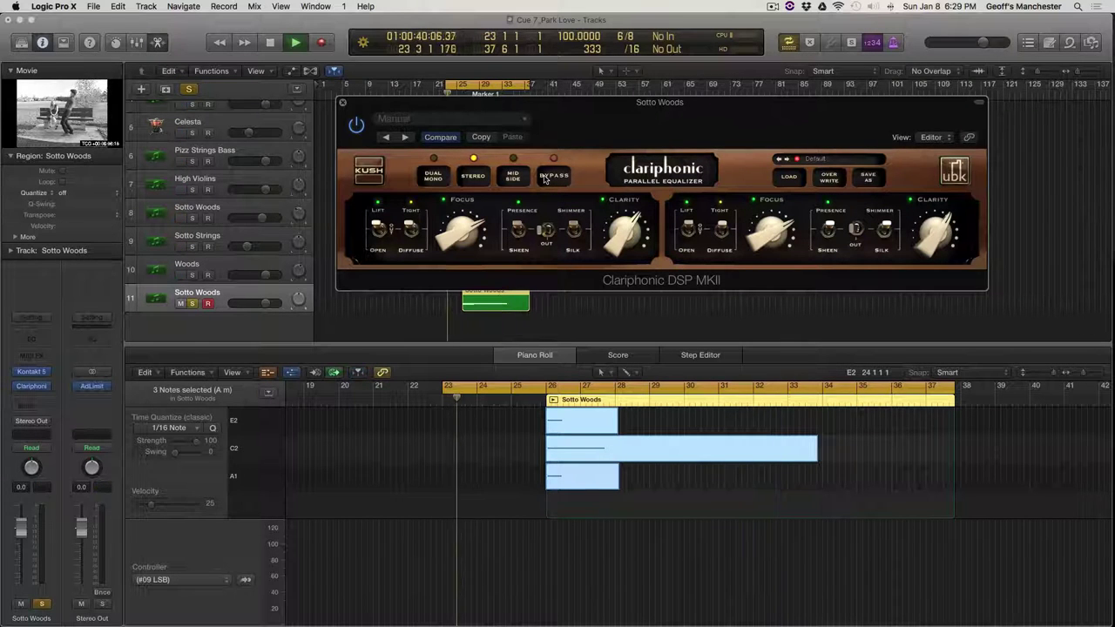
pyautogui.click(548, 176)
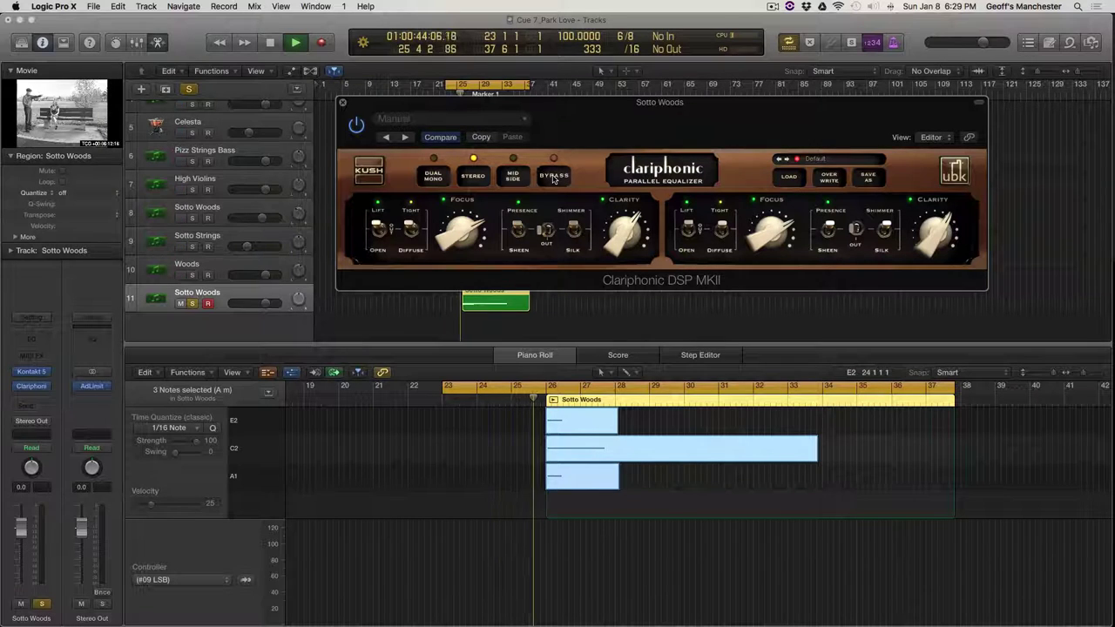
pyautogui.click(552, 177)
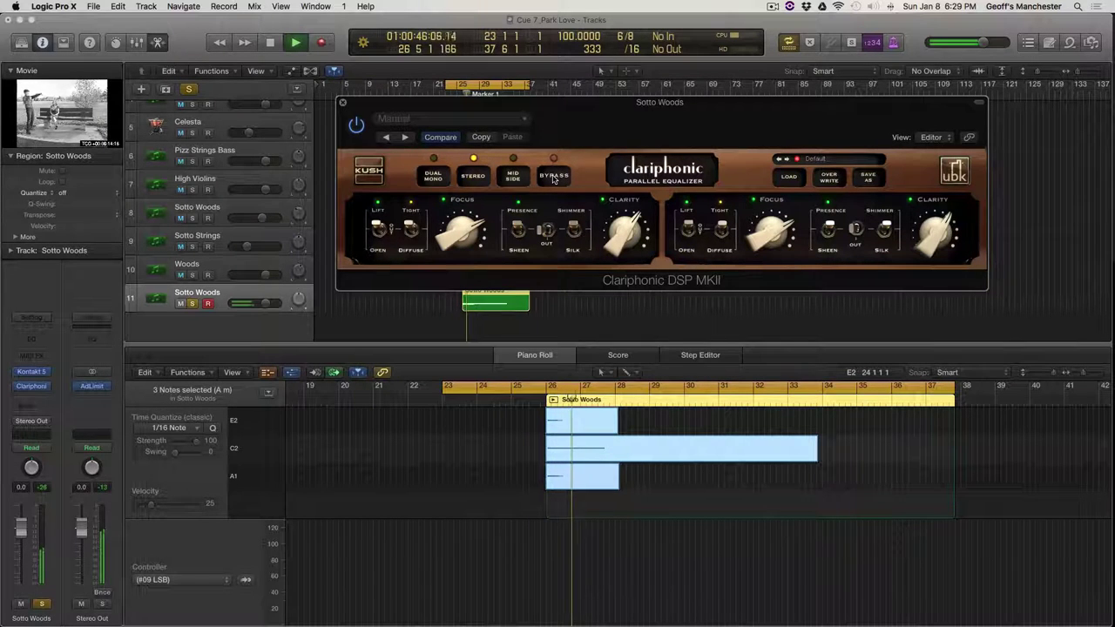
pyautogui.click(553, 176)
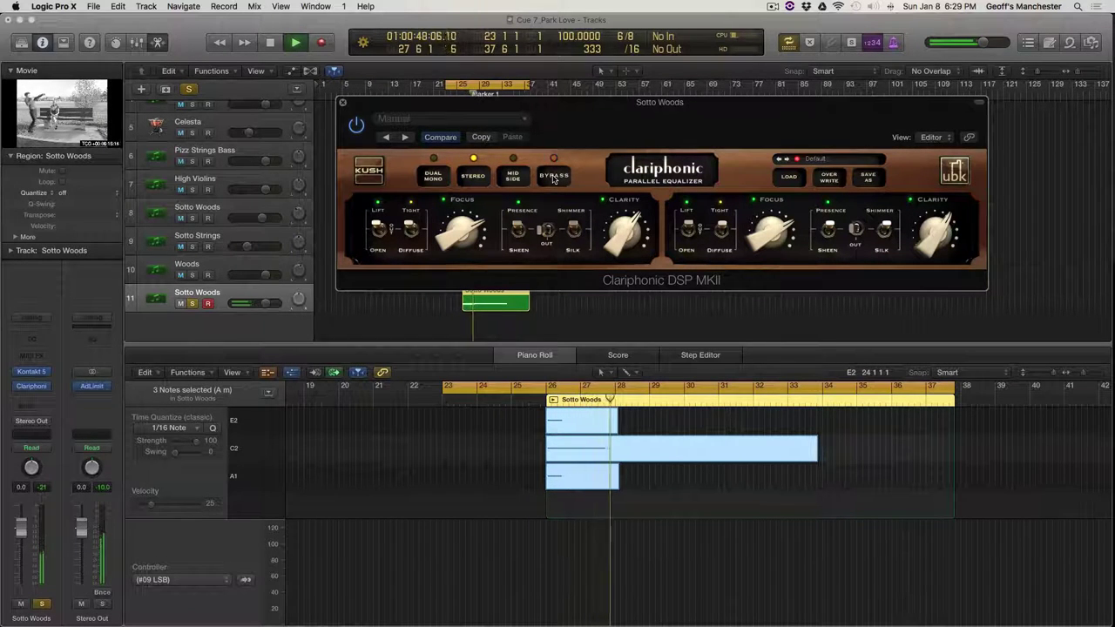
pyautogui.click(552, 177)
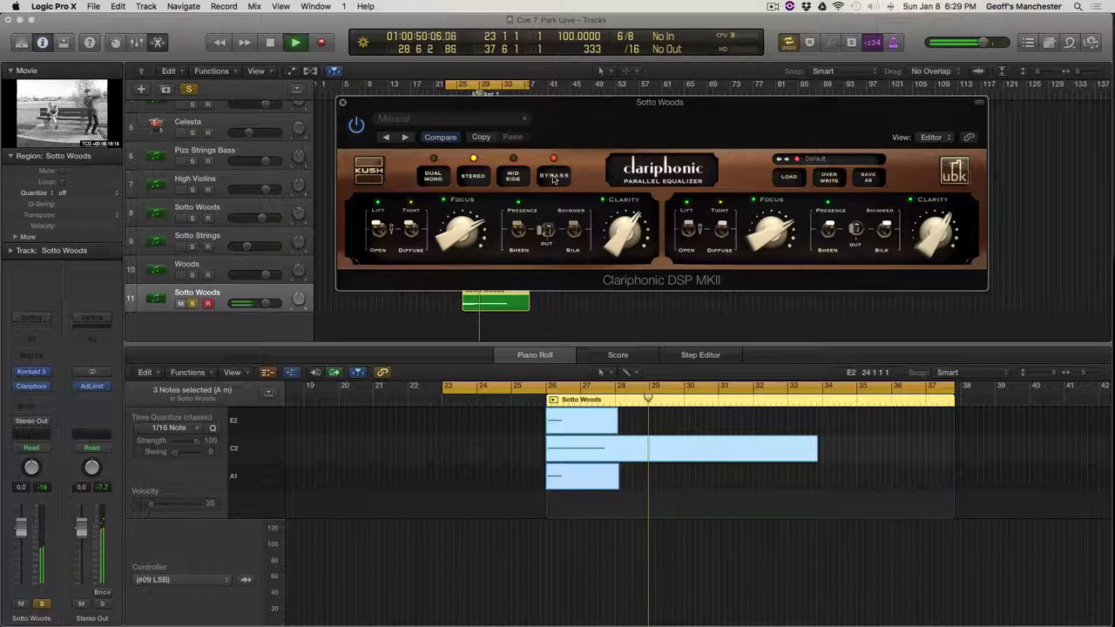
pyautogui.click(552, 176)
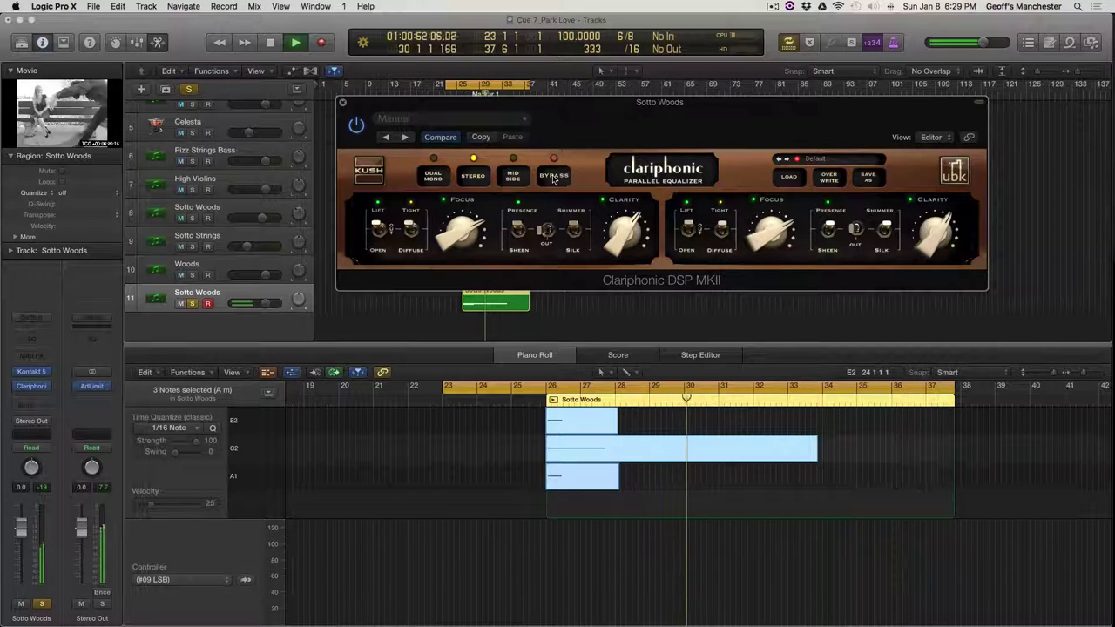
pyautogui.click(552, 177)
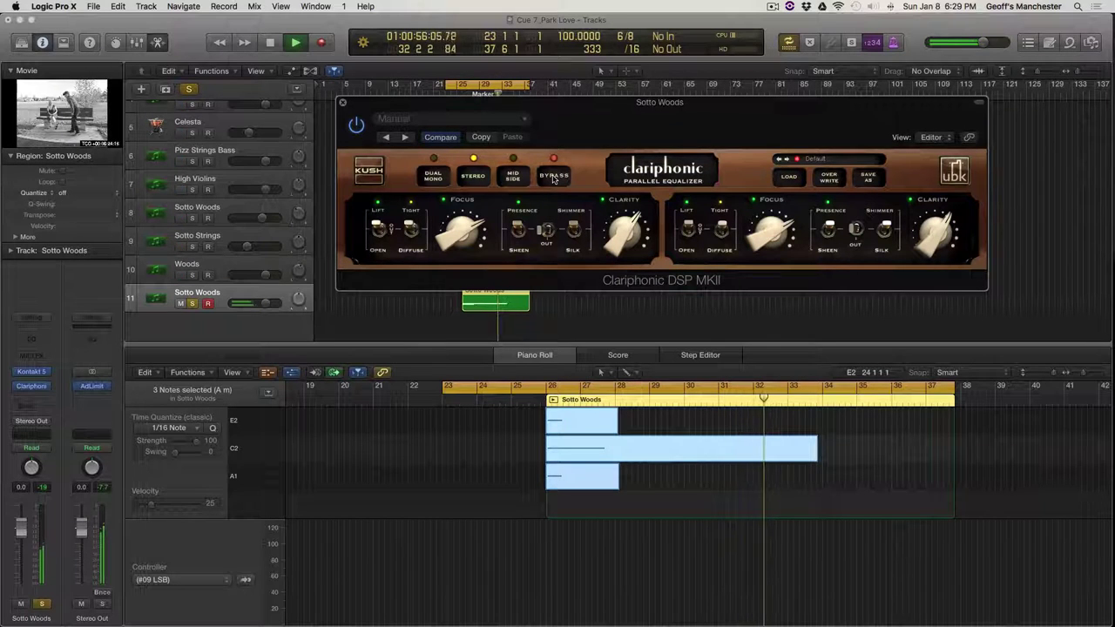
pyautogui.press('space')
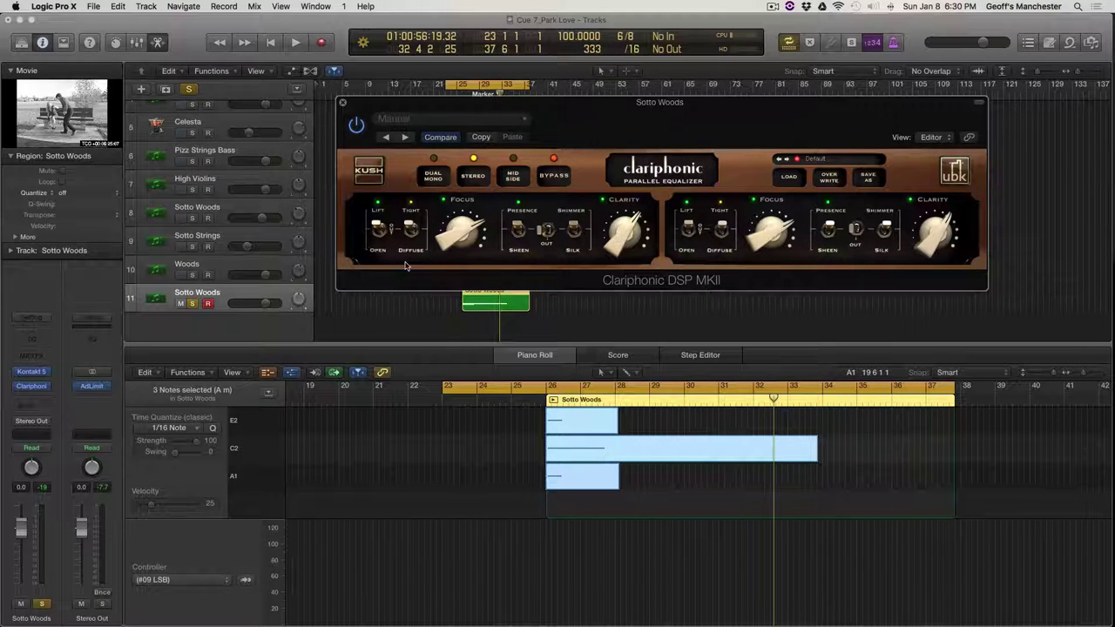
# Step: Turn the Clariphonic's Clarity and Focus knobs back down
pyautogui.moveTo(615, 247); pyautogui.dragTo(611, 306)
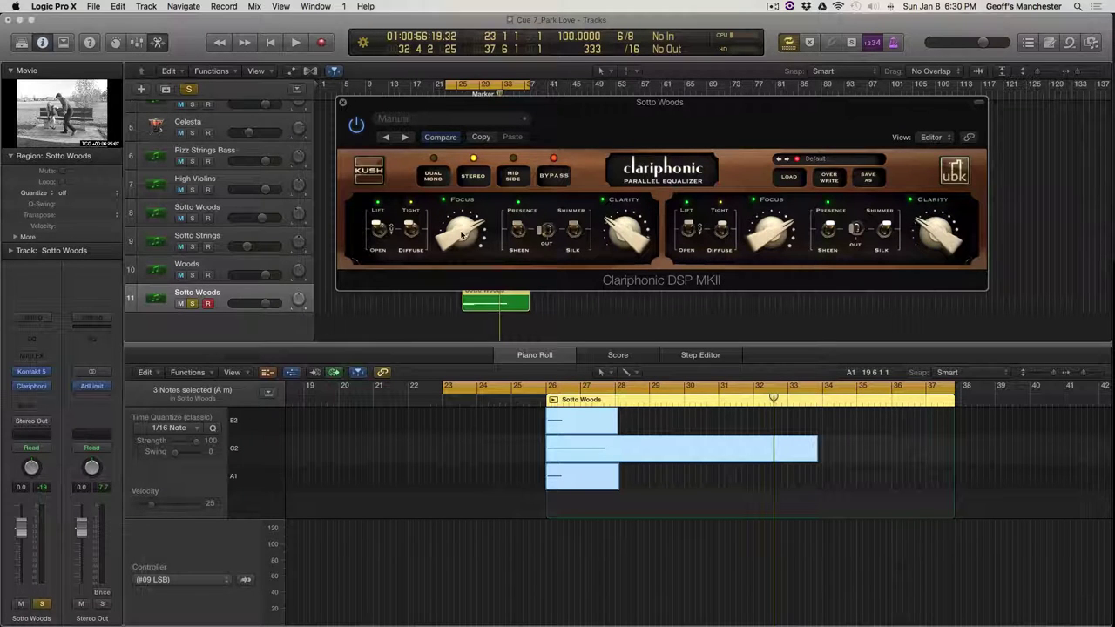
pyautogui.moveTo(465, 233); pyautogui.dragTo(442, 308)
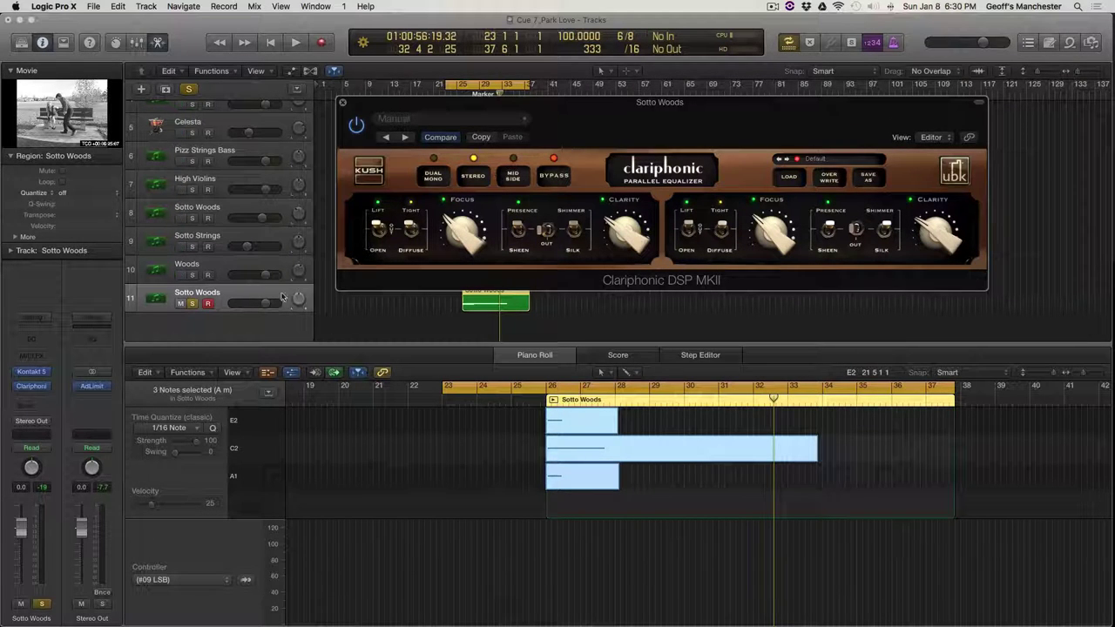
# Step: Unsolo Sotto Woods track 11 and close the Clariphonic equalizer window
pyautogui.click(193, 303)
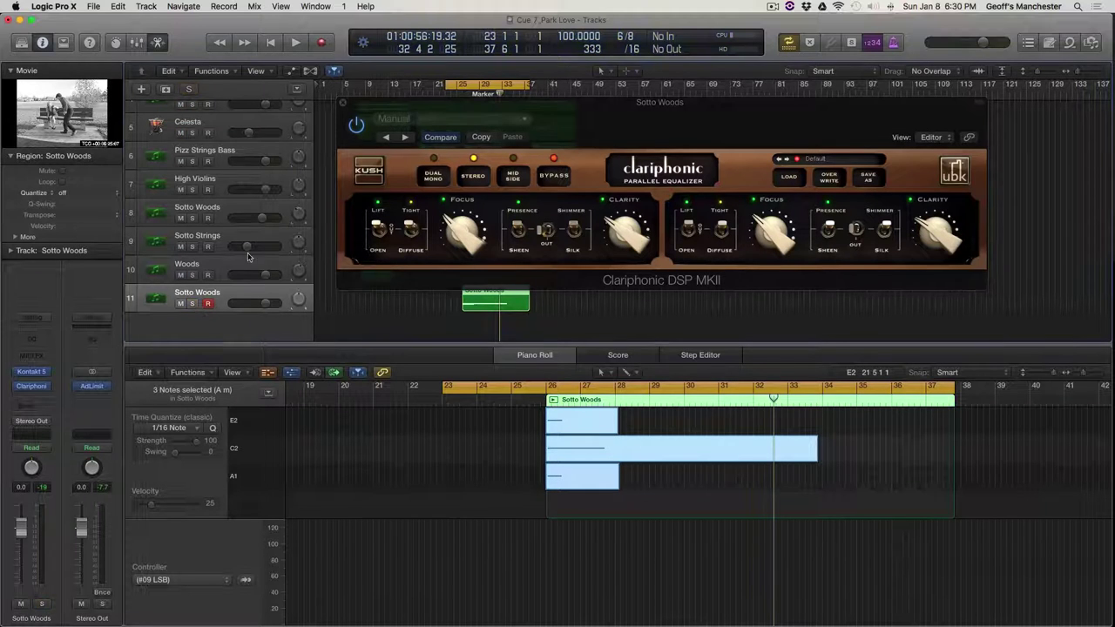
pyautogui.click(343, 103)
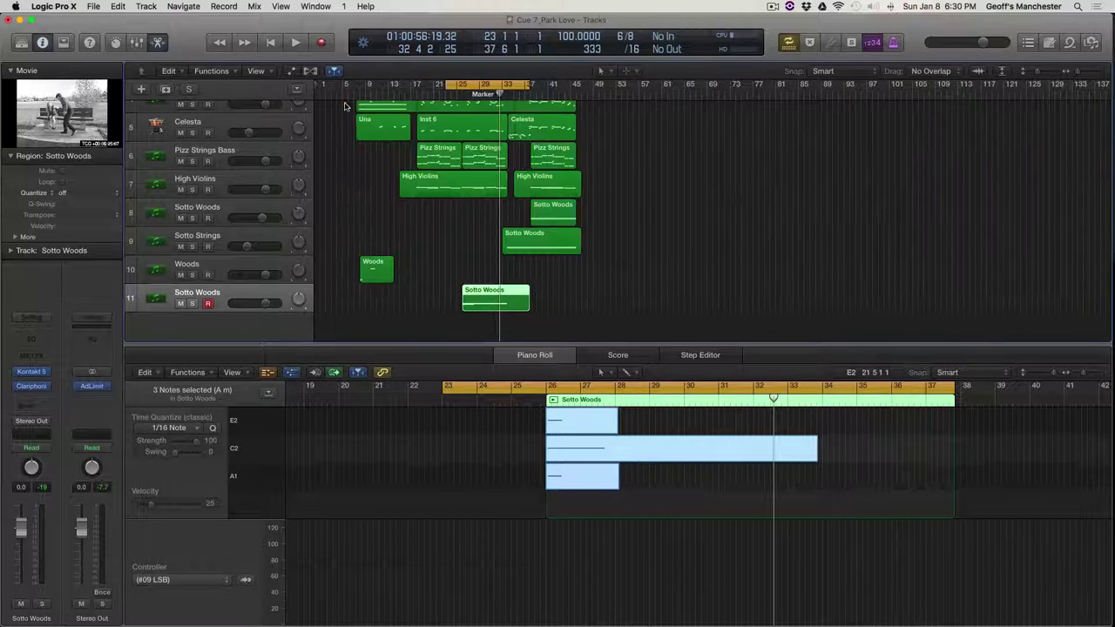
# Step: Return the playhead to the start of the cue and turn off cycle mode
pyautogui.scroll(5, 340, 196)
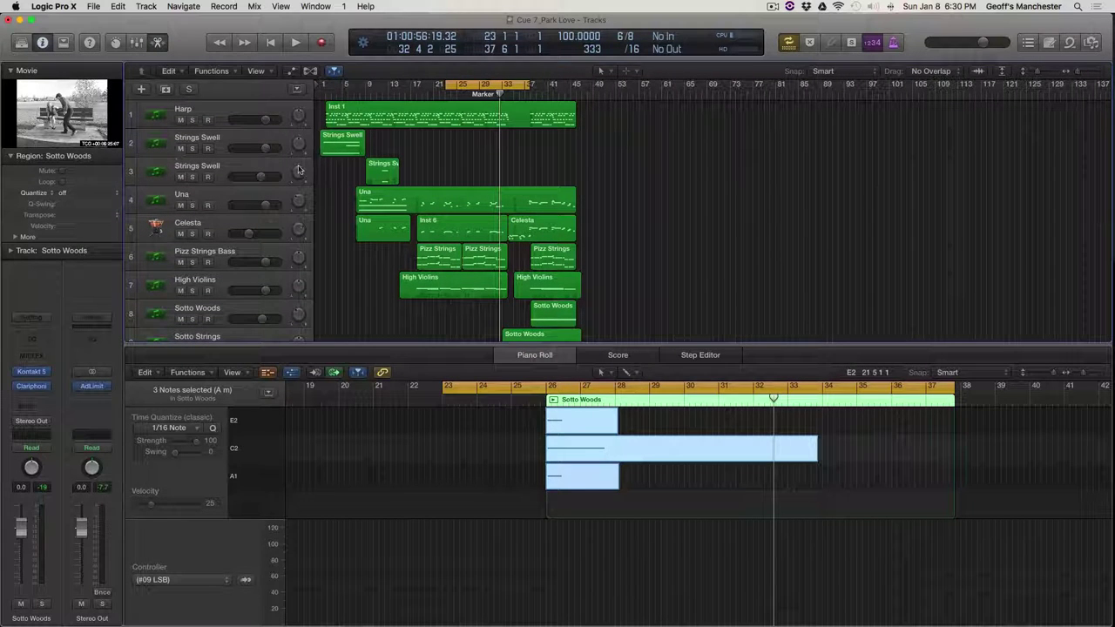
pyautogui.press('Return')
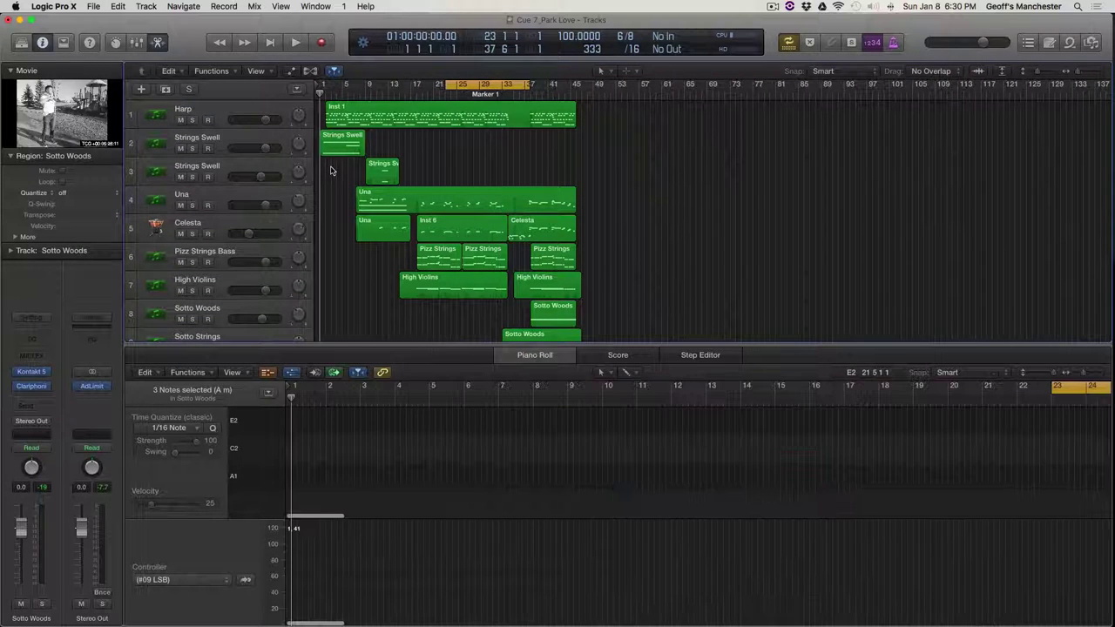
pyautogui.click(787, 43)
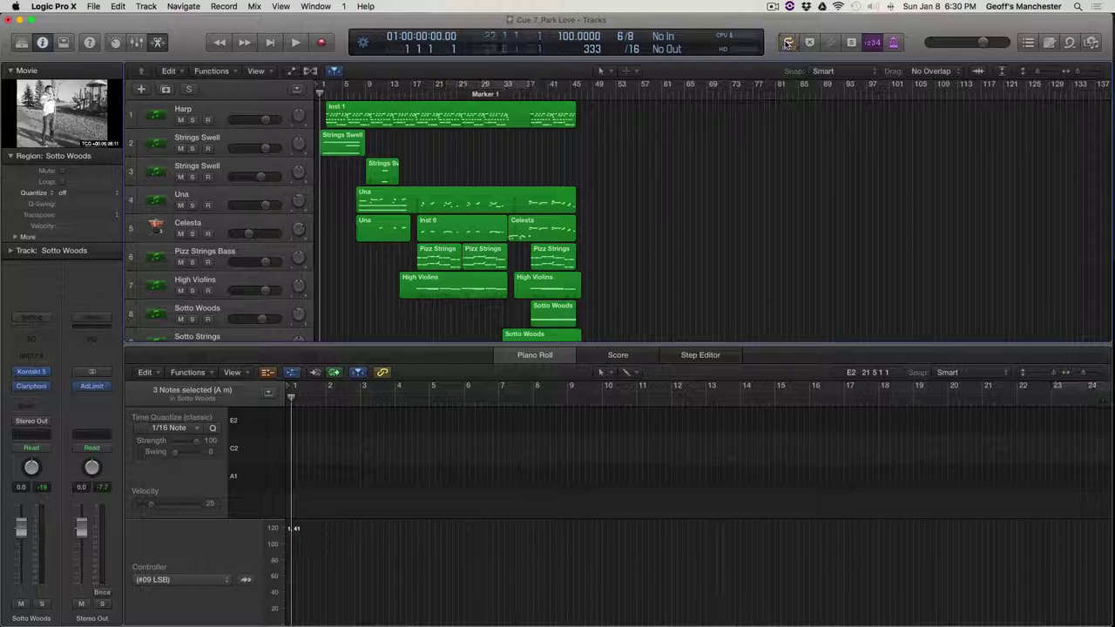